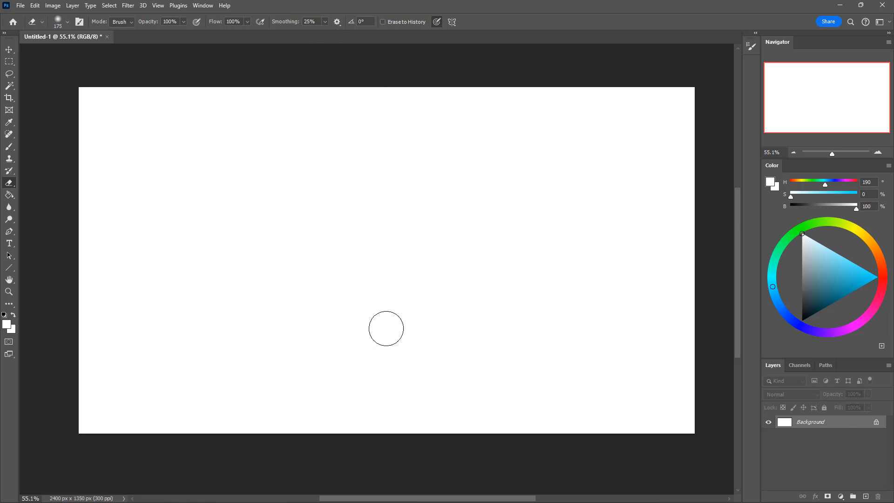
Cover the entire Background layer with bright cyan-blue (H 186, S 100, B 100) using the Brush at size 800
{"action": "key", "text": "bracketright"}
{"action": "key", "text": "bracketright"}
{"action": "key", "text": "bracketright"}
{"action": "key", "text": "bracketright"}
{"action": "left_click_drag", "start_coordinate": [858, 278], "coordinate": [876, 279]}
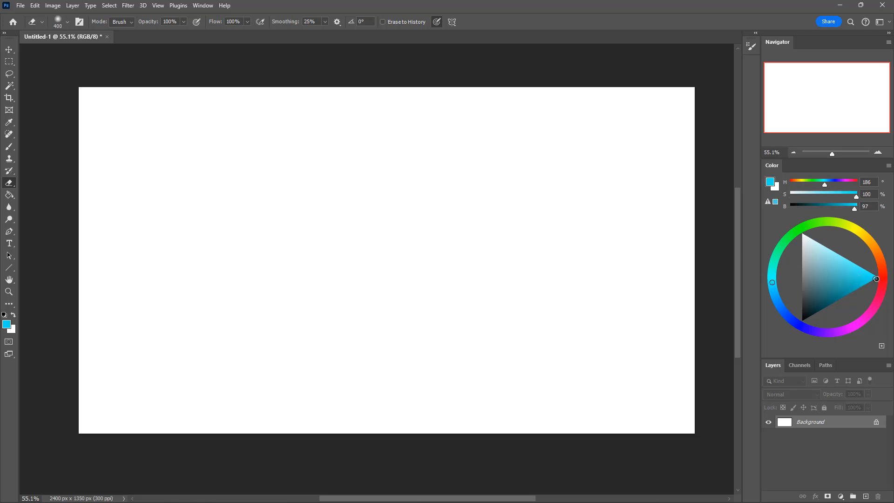
{"action": "key", "text": "b"}
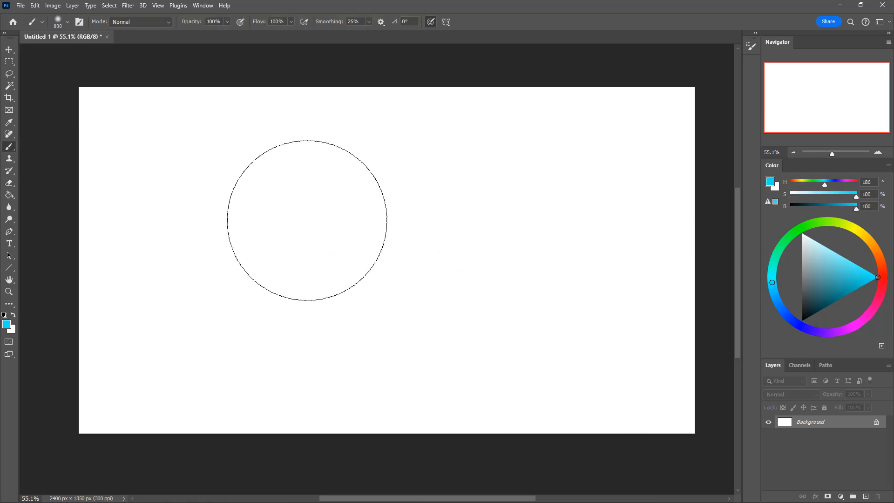
{"action": "left_click", "coordinate": [301, 222]}
{"action": "mouse_move", "coordinate": [311, 201]}
{"action": "left_mouse_down"}
{"action": "mouse_move", "coordinate": [268, 232]}
{"action": "mouse_move", "coordinate": [235, 201]}
{"action": "mouse_move", "coordinate": [231, 165]}
{"action": "mouse_move", "coordinate": [167, 164]}
{"action": "mouse_move", "coordinate": [90, 121]}
{"action": "mouse_move", "coordinate": [273, 139]}
{"action": "mouse_move", "coordinate": [340, 162]}
{"action": "mouse_move", "coordinate": [577, 104]}
{"action": "mouse_move", "coordinate": [682, 120]}
{"action": "mouse_move", "coordinate": [662, 402]}
{"action": "mouse_move", "coordinate": [623, 372]}
{"action": "mouse_move", "coordinate": [536, 399]}
{"action": "mouse_move", "coordinate": [584, 308]}
{"action": "mouse_move", "coordinate": [571, 247]}
{"action": "mouse_move", "coordinate": [482, 262]}
{"action": "mouse_move", "coordinate": [497, 190]}
{"action": "mouse_move", "coordinate": [396, 225]}
{"action": "mouse_move", "coordinate": [297, 285]}
{"action": "mouse_move", "coordinate": [214, 276]}
{"action": "mouse_move", "coordinate": [142, 245]}
{"action": "mouse_move", "coordinate": [102, 257]}
{"action": "mouse_move", "coordinate": [84, 214]}
{"action": "mouse_move", "coordinate": [101, 225]}
{"action": "mouse_move", "coordinate": [117, 407]}
{"action": "mouse_move", "coordinate": [223, 416]}
{"action": "mouse_move", "coordinate": [304, 391]}
{"action": "mouse_move", "coordinate": [347, 402]}
{"action": "mouse_move", "coordinate": [399, 387]}
{"action": "mouse_move", "coordinate": [432, 409]}
{"action": "left_mouse_up"}
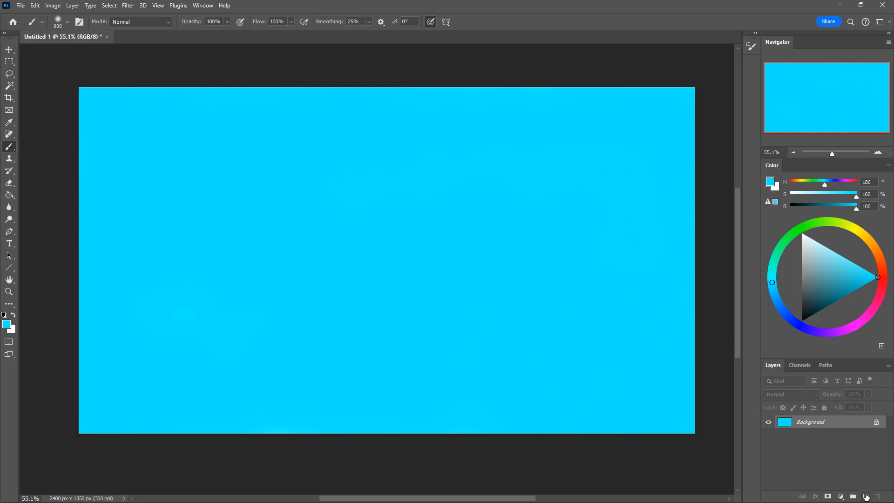
Add a new layer above the background and set the foreground colour to dark green (H 153, S 100, B 49)
{"action": "left_click", "coordinate": [865, 496]}
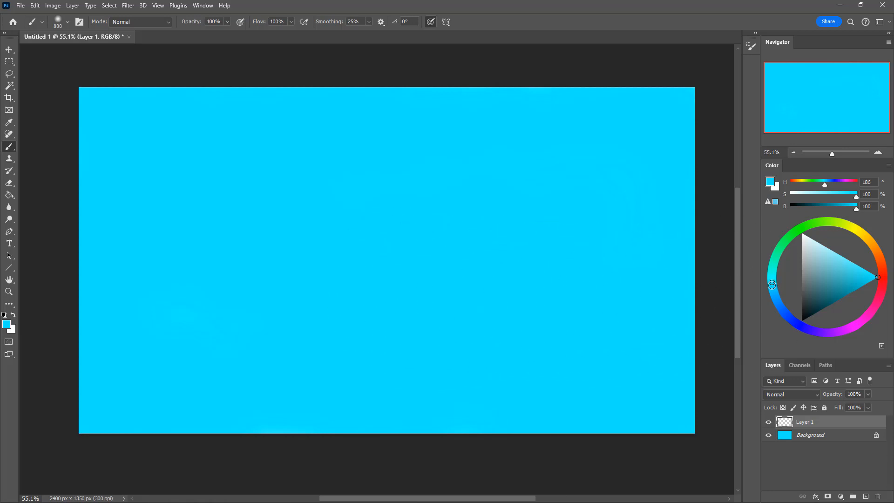
{"action": "left_click_drag", "start_coordinate": [770, 278], "coordinate": [768, 266]}
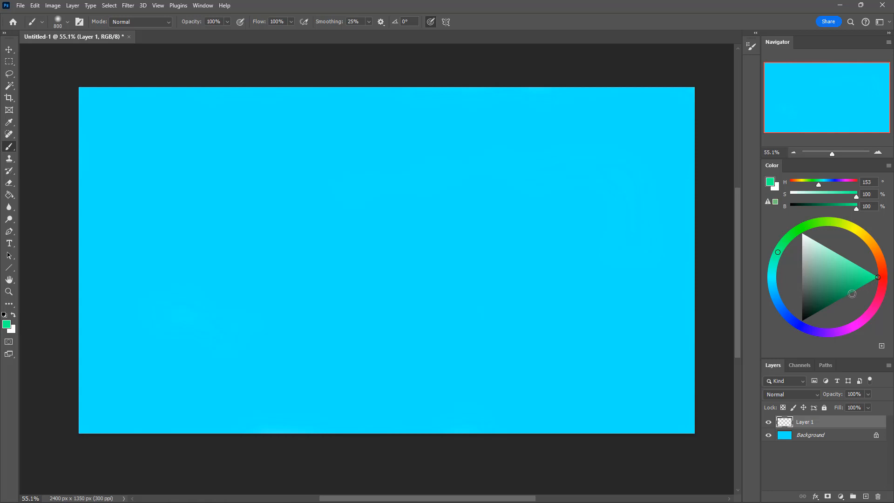
{"action": "left_click_drag", "start_coordinate": [876, 279], "coordinate": [853, 299]}
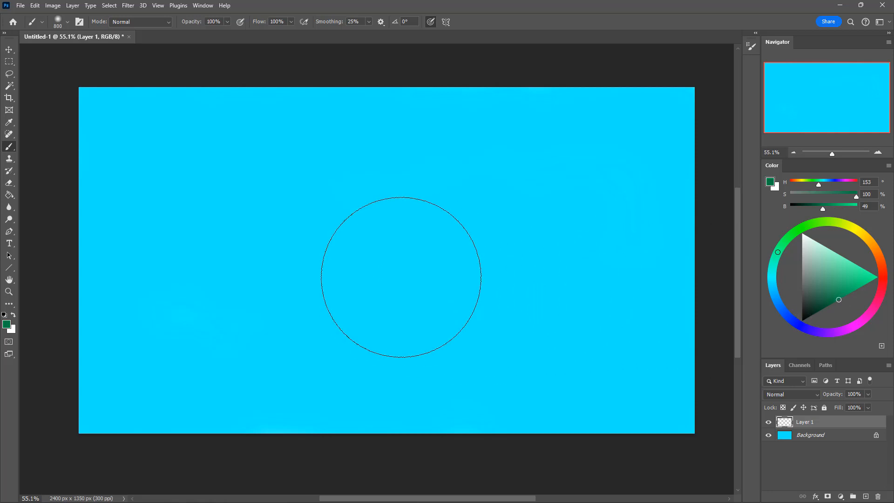
Paint a dark green hill ridge rising from the canvas's left edge to its right edge with the brush at size 150
{"action": "key", "text": "bracketleft"}
{"action": "key", "text": "bracketleft"}
{"action": "key", "text": "bracketleft"}
{"action": "key", "text": "bracketleft"}
{"action": "key", "text": "bracketleft"}
{"action": "key", "text": "bracketleft"}
{"action": "key", "text": "bracketleft"}
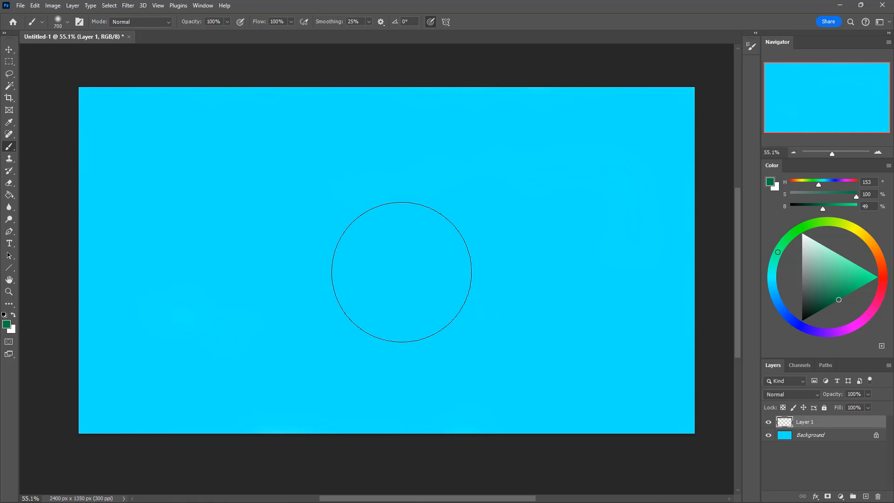
{"action": "key", "text": "bracketleft"}
{"action": "mouse_move", "coordinate": [198, 309]}
{"action": "left_mouse_down"}
{"action": "mouse_move", "coordinate": [332, 241]}
{"action": "mouse_move", "coordinate": [451, 203]}
{"action": "mouse_move", "coordinate": [304, 254]}
{"action": "mouse_move", "coordinate": [435, 203]}
{"action": "mouse_move", "coordinate": [546, 191]}
{"action": "mouse_move", "coordinate": [701, 197]}
{"action": "mouse_move", "coordinate": [620, 190]}
{"action": "mouse_move", "coordinate": [435, 203]}
{"action": "mouse_move", "coordinate": [397, 218]}
{"action": "mouse_move", "coordinate": [526, 183]}
{"action": "mouse_move", "coordinate": [669, 176]}
{"action": "mouse_move", "coordinate": [443, 199]}
{"action": "mouse_move", "coordinate": [601, 178]}
{"action": "mouse_move", "coordinate": [719, 186]}
{"action": "mouse_move", "coordinate": [578, 181]}
{"action": "mouse_move", "coordinate": [454, 190]}
{"action": "mouse_move", "coordinate": [390, 211]}
{"action": "mouse_move", "coordinate": [283, 269]}
{"action": "mouse_move", "coordinate": [382, 224]}
{"action": "mouse_move", "coordinate": [245, 289]}
{"action": "left_mouse_up"}
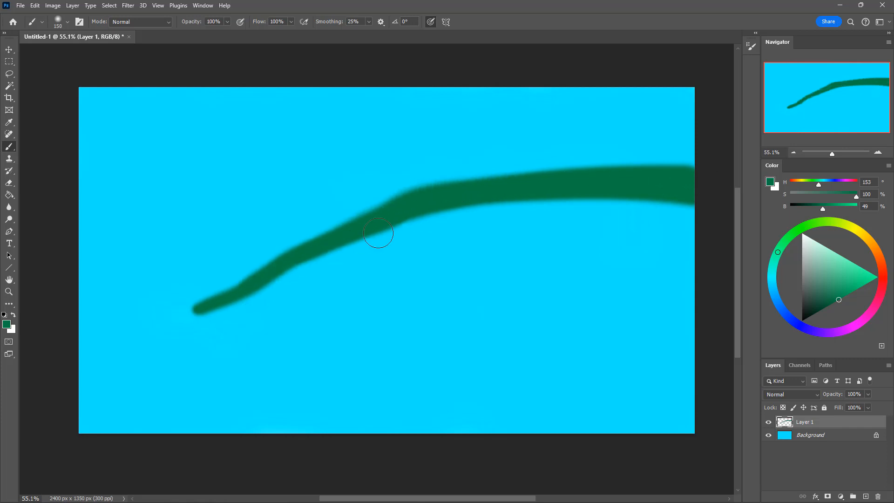
{"action": "mouse_move", "coordinate": [378, 232]}
{"action": "left_mouse_down"}
{"action": "mouse_move", "coordinate": [80, 284]}
{"action": "mouse_move", "coordinate": [515, 201]}
{"action": "mouse_move", "coordinate": [718, 208]}
{"action": "mouse_move", "coordinate": [80, 300]}
{"action": "mouse_move", "coordinate": [385, 255]}
{"action": "mouse_move", "coordinate": [541, 245]}
{"action": "left_mouse_up"}
Fill the whole area below the ridge with dark green using larger brush sizes, and lock the hill layer's transparent pixels
{"action": "key", "text": "bracketright"}
{"action": "key", "text": "bracketright"}
{"action": "key", "text": "bracketright"}
{"action": "key", "text": "bracketright"}
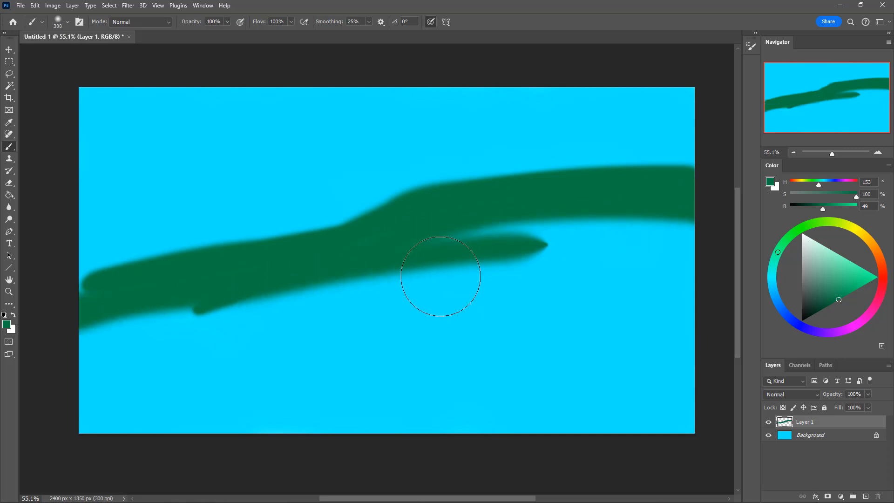
{"action": "key", "text": "bracketright"}
{"action": "key", "text": "bracketright"}
{"action": "key", "text": "bracketright"}
{"action": "mouse_move", "coordinate": [372, 286]}
{"action": "left_mouse_down"}
{"action": "mouse_move", "coordinate": [533, 241]}
{"action": "mouse_move", "coordinate": [676, 239]}
{"action": "mouse_move", "coordinate": [646, 328]}
{"action": "mouse_move", "coordinate": [680, 320]}
{"action": "mouse_move", "coordinate": [678, 427]}
{"action": "mouse_move", "coordinate": [574, 426]}
{"action": "mouse_move", "coordinate": [554, 366]}
{"action": "mouse_move", "coordinate": [576, 310]}
{"action": "mouse_move", "coordinate": [410, 422]}
{"action": "mouse_move", "coordinate": [508, 278]}
{"action": "mouse_move", "coordinate": [321, 430]}
{"action": "left_mouse_up"}
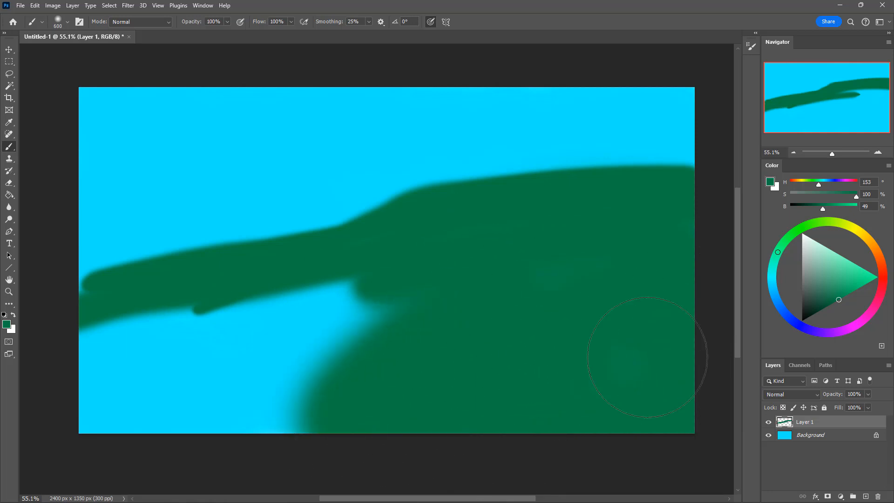
{"action": "mouse_move", "coordinate": [647, 357]}
{"action": "left_mouse_down"}
{"action": "mouse_move", "coordinate": [557, 384]}
{"action": "mouse_move", "coordinate": [368, 361]}
{"action": "mouse_move", "coordinate": [402, 287]}
{"action": "mouse_move", "coordinate": [359, 314]}
{"action": "left_mouse_up"}
{"action": "key", "text": "bracketleft"}
{"action": "key", "text": "bracketleft"}
{"action": "key", "text": "bracketleft"}
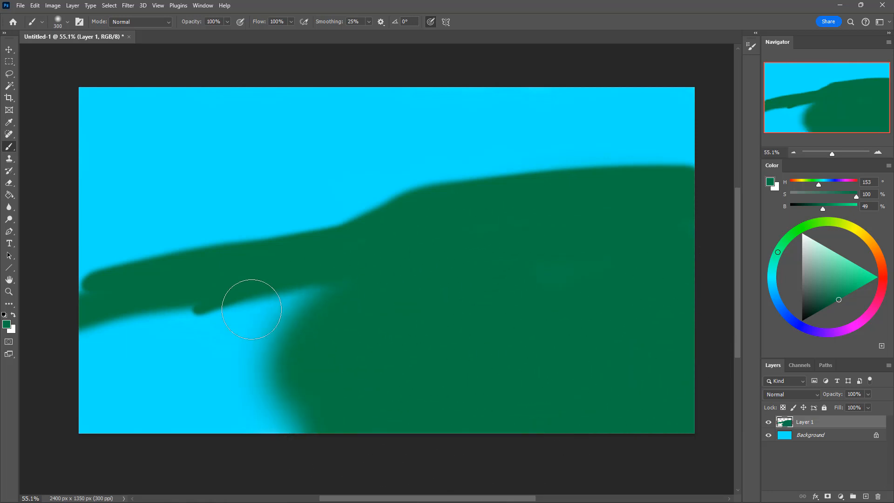
{"action": "mouse_move", "coordinate": [251, 309]}
{"action": "left_mouse_down"}
{"action": "mouse_move", "coordinate": [197, 311]}
{"action": "mouse_move", "coordinate": [101, 357]}
{"action": "mouse_move", "coordinate": [73, 346]}
{"action": "mouse_move", "coordinate": [99, 400]}
{"action": "mouse_move", "coordinate": [203, 369]}
{"action": "mouse_move", "coordinate": [301, 297]}
{"action": "mouse_move", "coordinate": [363, 273]}
{"action": "mouse_move", "coordinate": [304, 394]}
{"action": "mouse_move", "coordinate": [259, 417]}
{"action": "mouse_move", "coordinate": [197, 315]}
{"action": "left_mouse_up"}
{"action": "mouse_move", "coordinate": [201, 415]}
{"action": "left_mouse_down"}
{"action": "mouse_move", "coordinate": [312, 406]}
{"action": "mouse_move", "coordinate": [329, 432]}
{"action": "mouse_move", "coordinate": [157, 425]}
{"action": "left_mouse_up"}
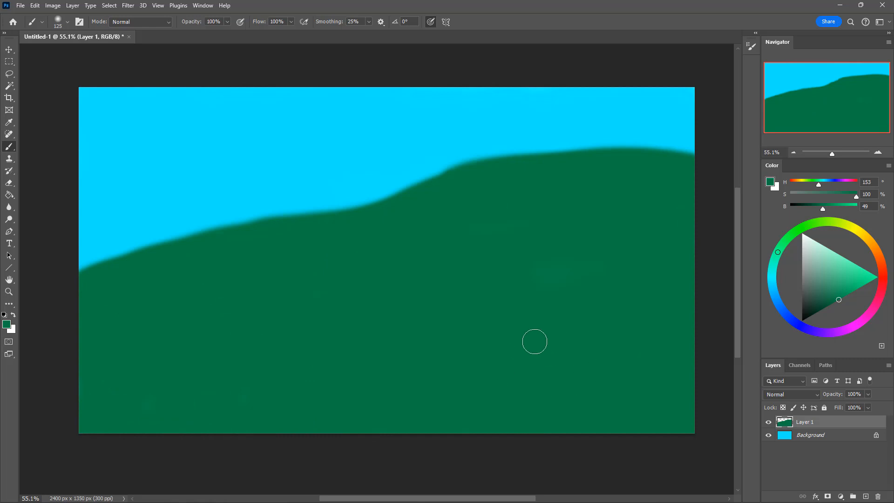
{"action": "left_click", "coordinate": [784, 409]}
Try painting teal-green highlights (H 153, S 100, B 89) along the hill's upper slope at brush size 600, and undo the strokes
{"action": "left_click_drag", "start_coordinate": [841, 299], "coordinate": [874, 285]}
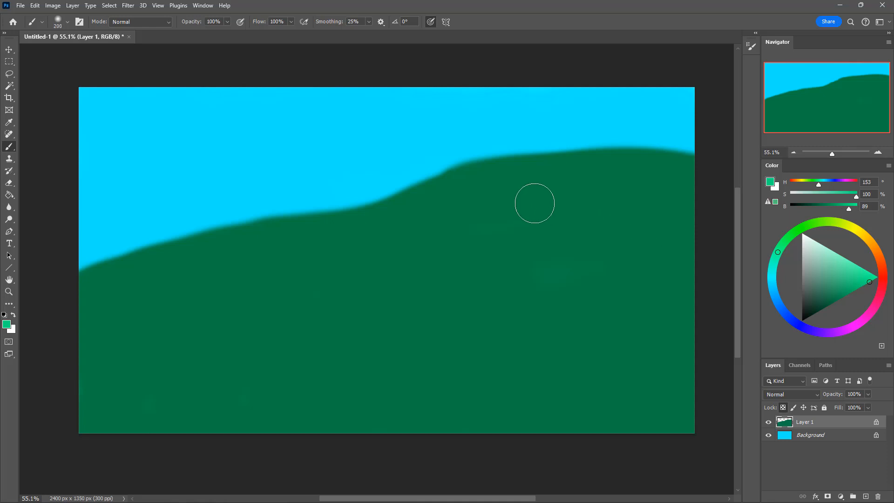
{"action": "key", "text": "bracketright"}
{"action": "key", "text": "bracketright"}
{"action": "key", "text": "bracketright"}
{"action": "key", "text": "bracketright"}
{"action": "mouse_move", "coordinate": [506, 146]}
{"action": "left_mouse_down"}
{"action": "mouse_move", "coordinate": [410, 260]}
{"action": "mouse_move", "coordinate": [429, 177]}
{"action": "mouse_move", "coordinate": [368, 266]}
{"action": "mouse_move", "coordinate": [368, 204]}
{"action": "mouse_move", "coordinate": [342, 196]}
{"action": "mouse_move", "coordinate": [314, 289]}
{"action": "left_mouse_up"}
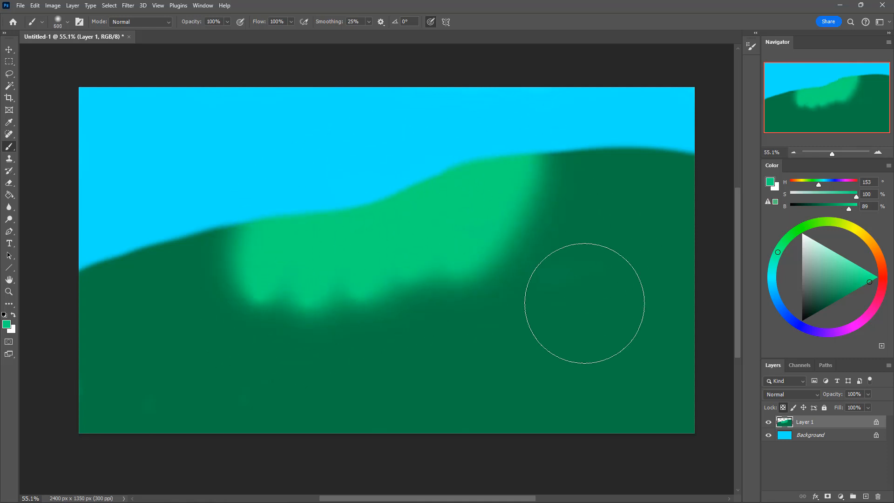
{"action": "key", "text": "ctrl+z"}
{"action": "key", "text": "ctrl+z"}
{"action": "key", "text": "ctrl+z"}
{"action": "key", "text": "ctrl+z"}
{"action": "key", "text": "ctrl+z"}
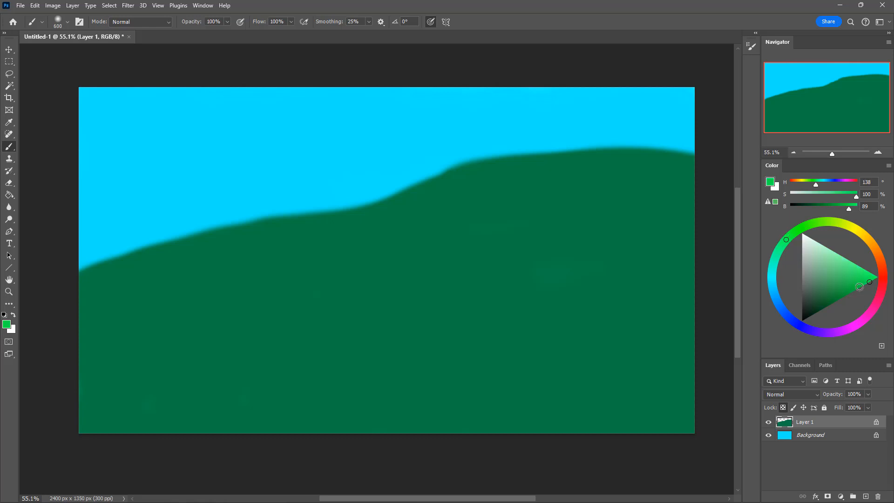
Shade the hill's upper slopes with soft bright green strokes (H 138, S 100, B 100) at 30% brush opacity
{"action": "left_click_drag", "start_coordinate": [867, 282], "coordinate": [879, 277]}
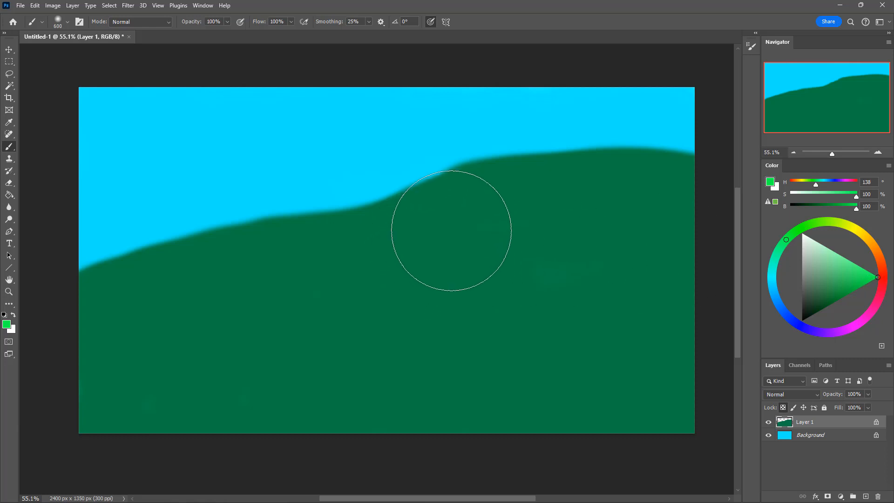
{"action": "left_click_drag", "start_coordinate": [448, 205], "coordinate": [419, 225]}
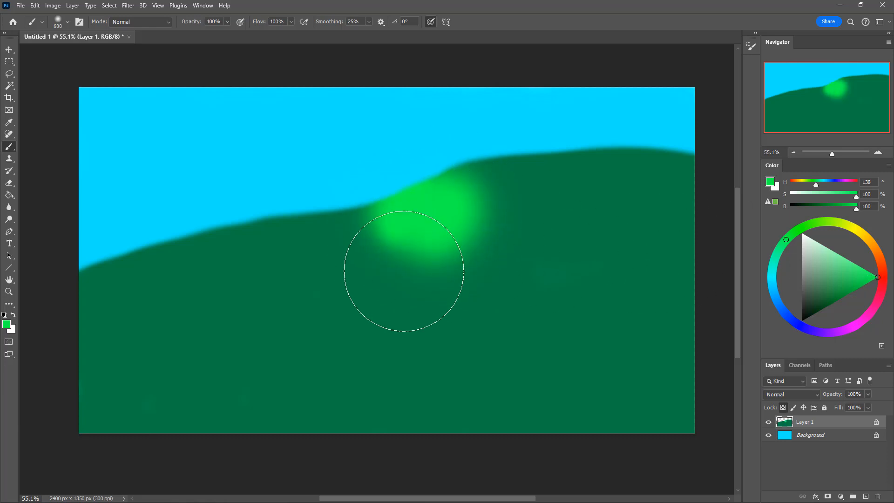
{"action": "key", "text": "ctrl+z"}
{"action": "key", "text": "ctrl+z"}
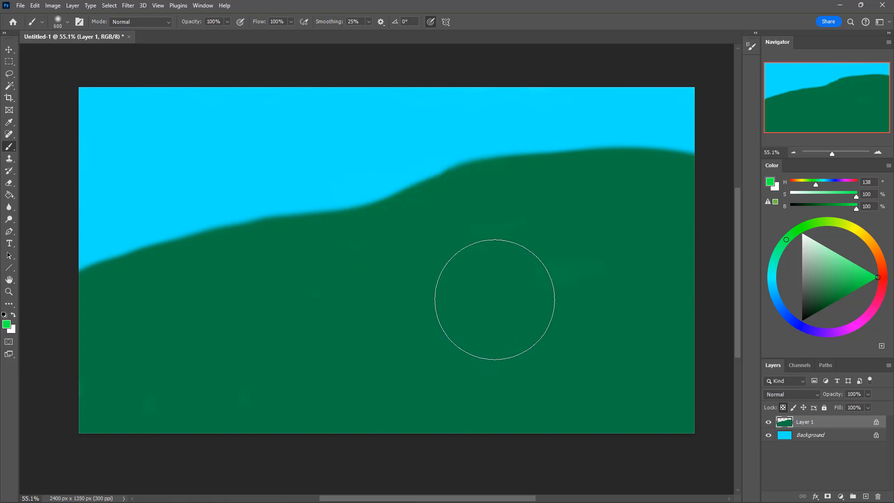
{"action": "key", "text": "3"}
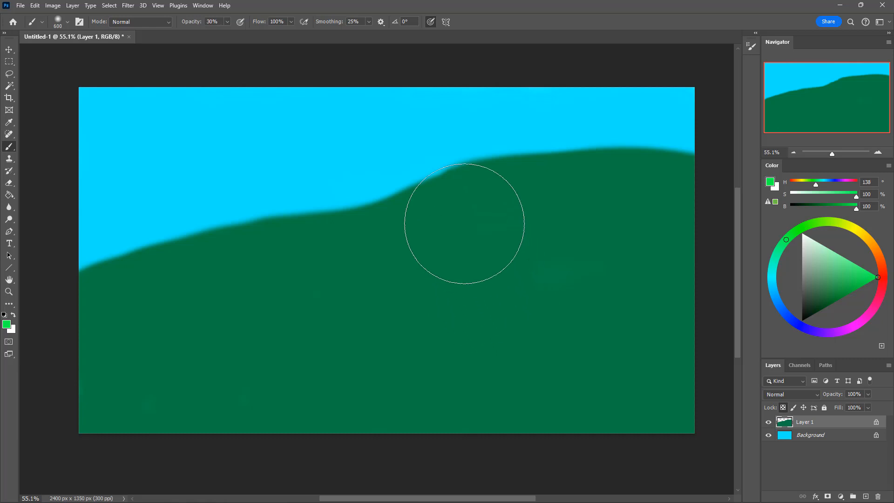
{"action": "mouse_move", "coordinate": [443, 180]}
{"action": "left_mouse_down"}
{"action": "mouse_move", "coordinate": [430, 207]}
{"action": "mouse_move", "coordinate": [496, 171]}
{"action": "mouse_move", "coordinate": [471, 219]}
{"action": "mouse_move", "coordinate": [466, 183]}
{"action": "mouse_move", "coordinate": [348, 217]}
{"action": "mouse_move", "coordinate": [297, 212]}
{"action": "mouse_move", "coordinate": [187, 254]}
{"action": "mouse_move", "coordinate": [163, 243]}
{"action": "mouse_move", "coordinate": [104, 258]}
{"action": "mouse_move", "coordinate": [271, 215]}
{"action": "mouse_move", "coordinate": [361, 222]}
{"action": "mouse_move", "coordinate": [482, 182]}
{"action": "mouse_move", "coordinate": [524, 193]}
{"action": "mouse_move", "coordinate": [594, 162]}
{"action": "mouse_move", "coordinate": [637, 159]}
{"action": "mouse_move", "coordinate": [632, 171]}
{"action": "mouse_move", "coordinate": [525, 166]}
{"action": "mouse_move", "coordinate": [616, 176]}
{"action": "mouse_move", "coordinate": [659, 197]}
{"action": "mouse_move", "coordinate": [548, 209]}
{"action": "mouse_move", "coordinate": [509, 229]}
{"action": "mouse_move", "coordinate": [228, 252]}
{"action": "mouse_move", "coordinate": [168, 242]}
{"action": "mouse_move", "coordinate": [130, 256]}
{"action": "mouse_move", "coordinate": [142, 298]}
{"action": "mouse_move", "coordinate": [330, 245]}
{"action": "mouse_move", "coordinate": [157, 273]}
{"action": "mouse_move", "coordinate": [351, 243]}
{"action": "mouse_move", "coordinate": [450, 263]}
{"action": "mouse_move", "coordinate": [512, 224]}
{"action": "mouse_move", "coordinate": [337, 253]}
{"action": "mouse_move", "coordinate": [465, 191]}
{"action": "mouse_move", "coordinate": [568, 157]}
{"action": "mouse_move", "coordinate": [666, 163]}
{"action": "mouse_move", "coordinate": [610, 201]}
{"action": "mouse_move", "coordinate": [474, 171]}
{"action": "mouse_move", "coordinate": [431, 198]}
{"action": "mouse_move", "coordinate": [395, 256]}
{"action": "mouse_move", "coordinate": [310, 244]}
{"action": "mouse_move", "coordinate": [283, 231]}
{"action": "mouse_move", "coordinate": [256, 241]}
{"action": "mouse_move", "coordinate": [638, 220]}
{"action": "mouse_move", "coordinate": [693, 233]}
{"action": "mouse_move", "coordinate": [627, 168]}
{"action": "mouse_move", "coordinate": [666, 179]}
{"action": "mouse_move", "coordinate": [680, 165]}
{"action": "mouse_move", "coordinate": [676, 197]}
{"action": "mouse_move", "coordinate": [675, 158]}
{"action": "mouse_move", "coordinate": [615, 175]}
{"action": "mouse_move", "coordinate": [540, 177]}
{"action": "mouse_move", "coordinate": [426, 209]}
{"action": "mouse_move", "coordinate": [369, 211]}
{"action": "mouse_move", "coordinate": [147, 270]}
{"action": "mouse_move", "coordinate": [168, 250]}
{"action": "mouse_move", "coordinate": [119, 286]}
{"action": "mouse_move", "coordinate": [317, 254]}
{"action": "mouse_move", "coordinate": [453, 273]}
{"action": "mouse_move", "coordinate": [633, 173]}
{"action": "mouse_move", "coordinate": [655, 200]}
{"action": "mouse_move", "coordinate": [471, 144]}
{"action": "mouse_move", "coordinate": [128, 280]}
{"action": "mouse_move", "coordinate": [479, 235]}
{"action": "mouse_move", "coordinate": [671, 170]}
{"action": "mouse_move", "coordinate": [523, 260]}
{"action": "mouse_move", "coordinate": [90, 323]}
{"action": "left_mouse_up"}
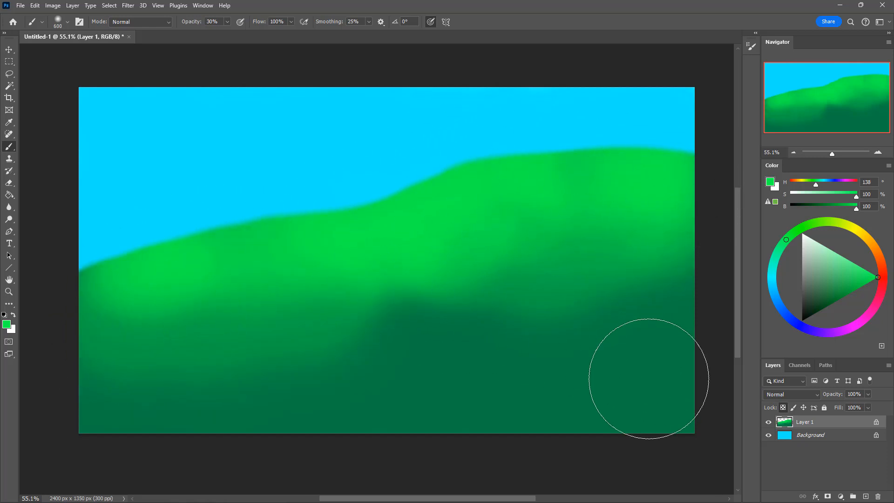
{"action": "mouse_move", "coordinate": [400, 307]}
{"action": "left_mouse_down"}
{"action": "mouse_move", "coordinate": [376, 259]}
{"action": "mouse_move", "coordinate": [465, 293]}
{"action": "left_mouse_up"}
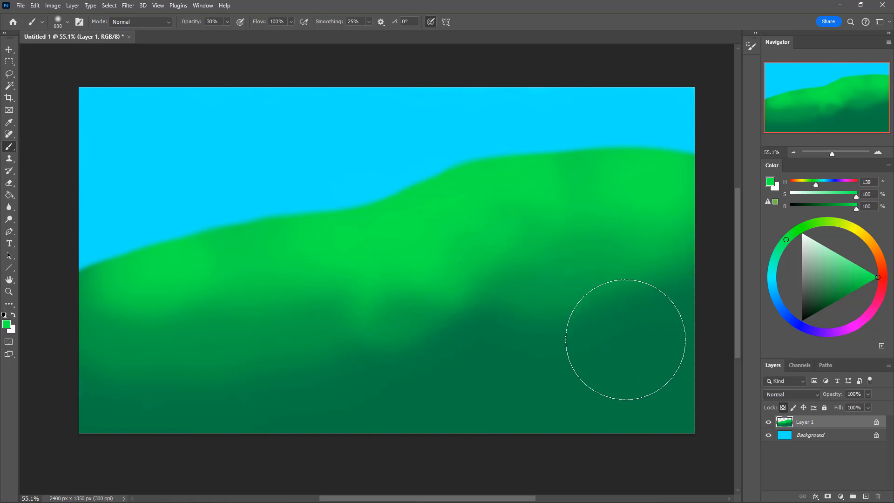
Paint a horizontal cyan band (H 178, S 100, B 99) across the lower hill to the right edge, at brush size 80 and 100% opacity
{"action": "left_click", "coordinate": [772, 275]}
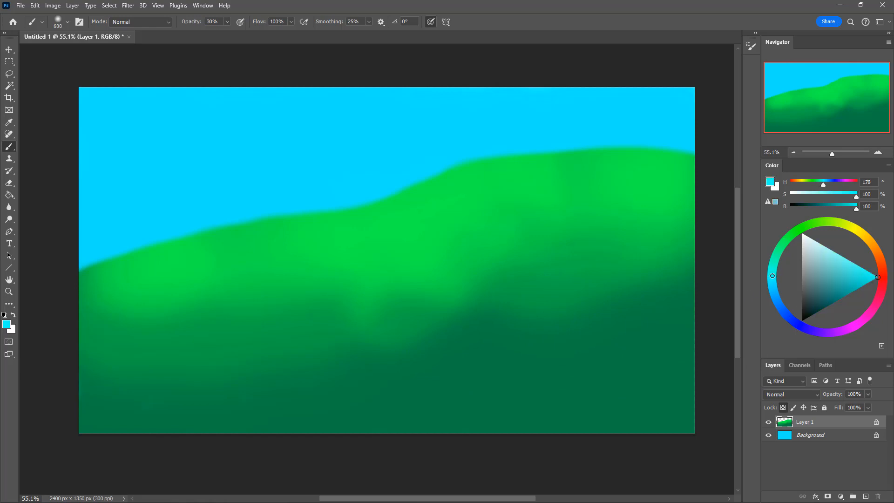
{"action": "left_click_drag", "start_coordinate": [876, 279], "coordinate": [873, 284]}
{"action": "key", "text": "bracketleft"}
{"action": "key", "text": "bracketleft"}
{"action": "key", "text": "bracketleft"}
{"action": "key", "text": "bracketleft"}
{"action": "left_click_drag", "start_coordinate": [400, 345], "coordinate": [484, 345]}
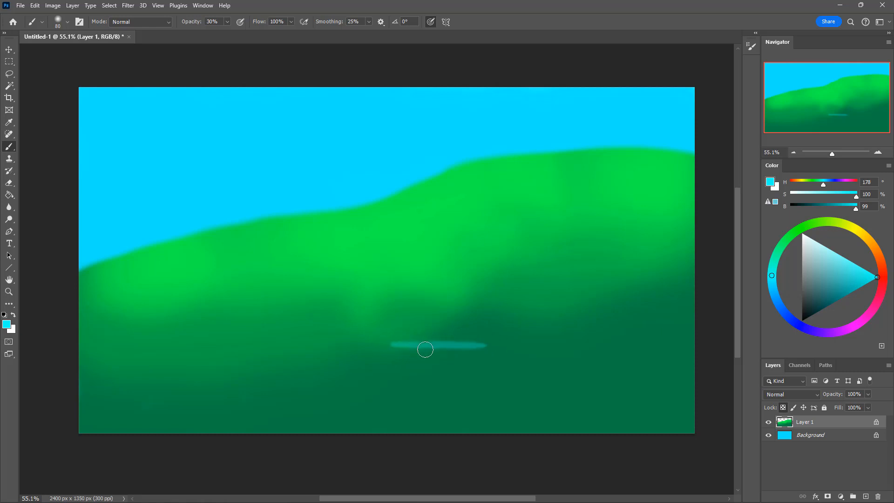
{"action": "left_click_drag", "start_coordinate": [398, 347], "coordinate": [678, 346]}
{"action": "left_click_drag", "start_coordinate": [693, 344], "coordinate": [375, 349]}
{"action": "mouse_move", "coordinate": [450, 345]}
{"action": "left_mouse_down"}
{"action": "mouse_move", "coordinate": [332, 349]}
{"action": "mouse_move", "coordinate": [369, 356]}
{"action": "mouse_move", "coordinate": [383, 355]}
{"action": "mouse_move", "coordinate": [359, 352]}
{"action": "mouse_move", "coordinate": [517, 346]}
{"action": "mouse_move", "coordinate": [257, 359]}
{"action": "mouse_move", "coordinate": [498, 346]}
{"action": "mouse_move", "coordinate": [385, 357]}
{"action": "mouse_move", "coordinate": [611, 349]}
{"action": "mouse_move", "coordinate": [720, 357]}
{"action": "mouse_move", "coordinate": [345, 350]}
{"action": "mouse_move", "coordinate": [677, 345]}
{"action": "mouse_move", "coordinate": [467, 348]}
{"action": "left_mouse_up"}
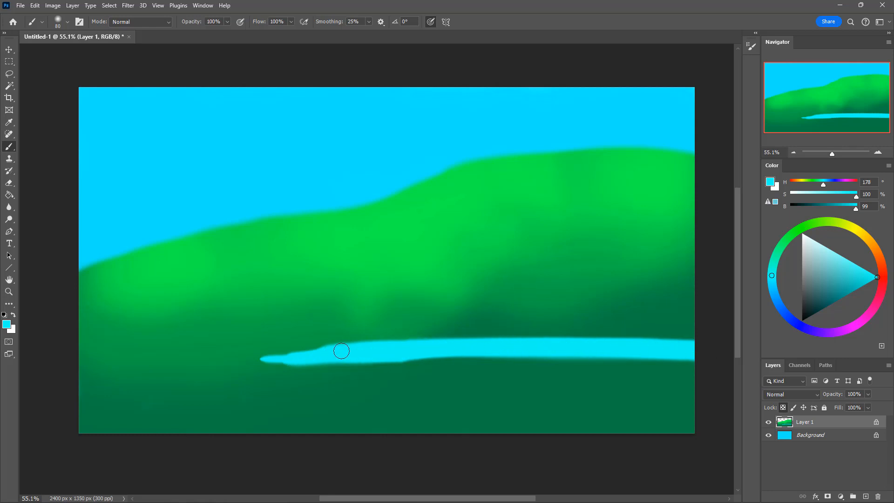
Extend the cyan band leftward and down to the canvas's lower edge, and add a tapered vertical post above its right part
{"action": "left_click_drag", "start_coordinate": [341, 351], "coordinate": [240, 355]}
{"action": "mouse_move", "coordinate": [305, 358]}
{"action": "left_mouse_down"}
{"action": "mouse_move", "coordinate": [238, 359]}
{"action": "mouse_move", "coordinate": [245, 368]}
{"action": "mouse_move", "coordinate": [242, 358]}
{"action": "mouse_move", "coordinate": [230, 473]}
{"action": "left_mouse_up"}
{"action": "left_click_drag", "start_coordinate": [242, 364], "coordinate": [232, 469]}
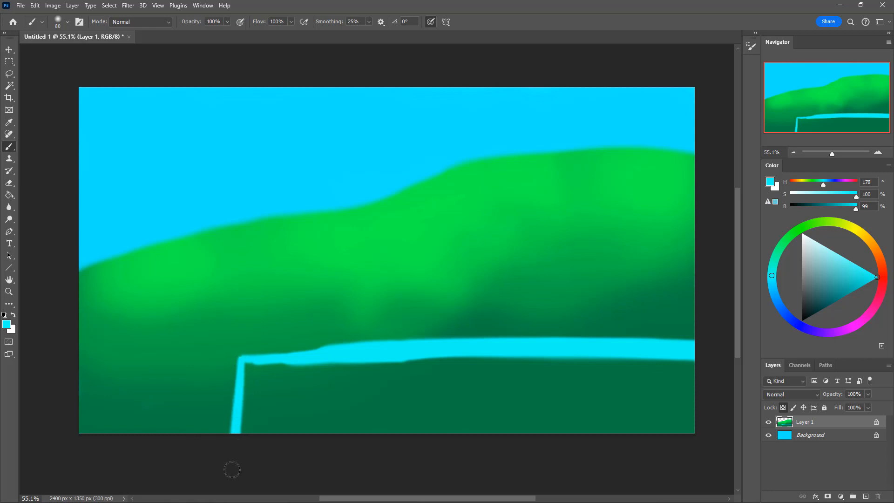
{"action": "left_click_drag", "start_coordinate": [242, 368], "coordinate": [244, 393]}
{"action": "left_click_drag", "start_coordinate": [247, 359], "coordinate": [365, 353]}
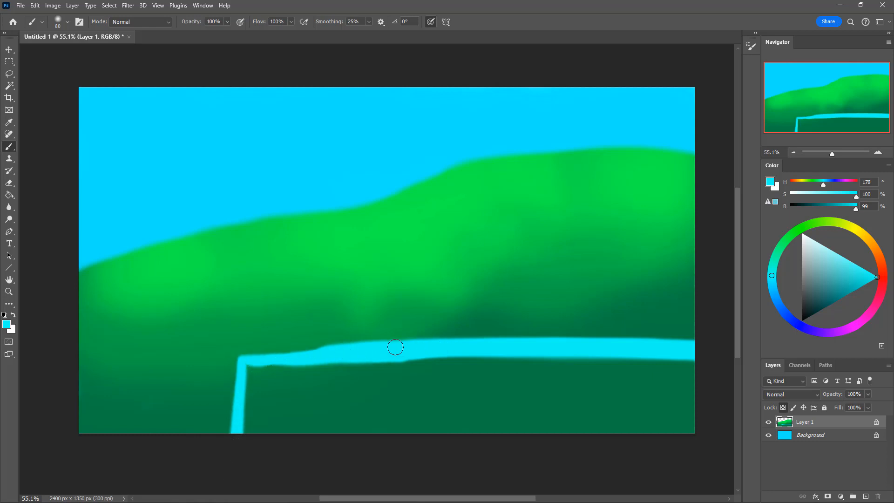
{"action": "left_click_drag", "start_coordinate": [424, 350], "coordinate": [702, 355]}
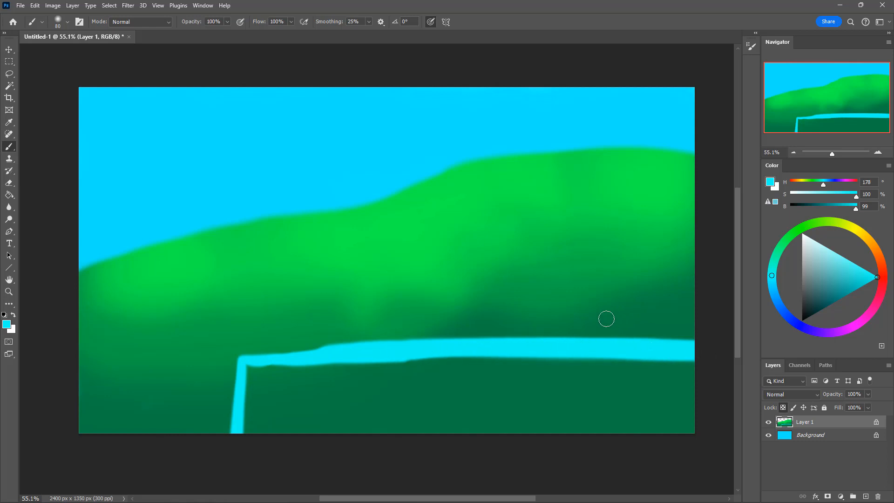
{"action": "mouse_move", "coordinate": [610, 338]}
{"action": "left_mouse_down"}
{"action": "mouse_move", "coordinate": [612, 270]}
{"action": "mouse_move", "coordinate": [615, 344]}
{"action": "mouse_move", "coordinate": [611, 262]}
{"action": "left_mouse_up"}
{"action": "mouse_move", "coordinate": [613, 335]}
{"action": "left_mouse_down"}
{"action": "mouse_move", "coordinate": [611, 247]}
{"action": "mouse_move", "coordinate": [608, 330]}
{"action": "mouse_move", "coordinate": [614, 254]}
{"action": "mouse_move", "coordinate": [620, 346]}
{"action": "mouse_move", "coordinate": [615, 261]}
{"action": "mouse_move", "coordinate": [615, 328]}
{"action": "mouse_move", "coordinate": [610, 282]}
{"action": "mouse_move", "coordinate": [604, 343]}
{"action": "mouse_move", "coordinate": [620, 278]}
{"action": "mouse_move", "coordinate": [623, 345]}
{"action": "mouse_move", "coordinate": [612, 249]}
{"action": "mouse_move", "coordinate": [610, 334]}
{"action": "mouse_move", "coordinate": [611, 247]}
{"action": "mouse_move", "coordinate": [606, 338]}
{"action": "mouse_move", "coordinate": [610, 291]}
{"action": "mouse_move", "coordinate": [607, 327]}
{"action": "left_mouse_up"}
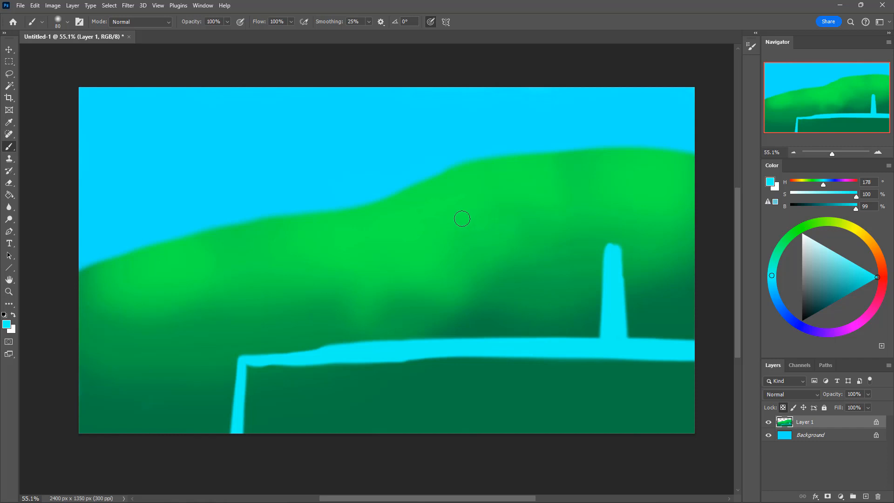
Sample the hill's bright green and adjust it to a lighter green (H 123, S 72, B 100) for the brush
{"action": "key", "text": "i"}
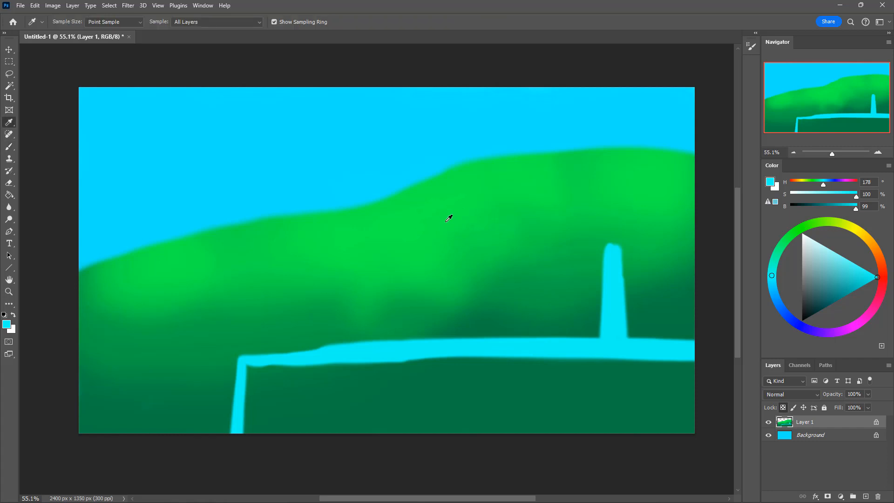
{"action": "left_click", "coordinate": [441, 223]}
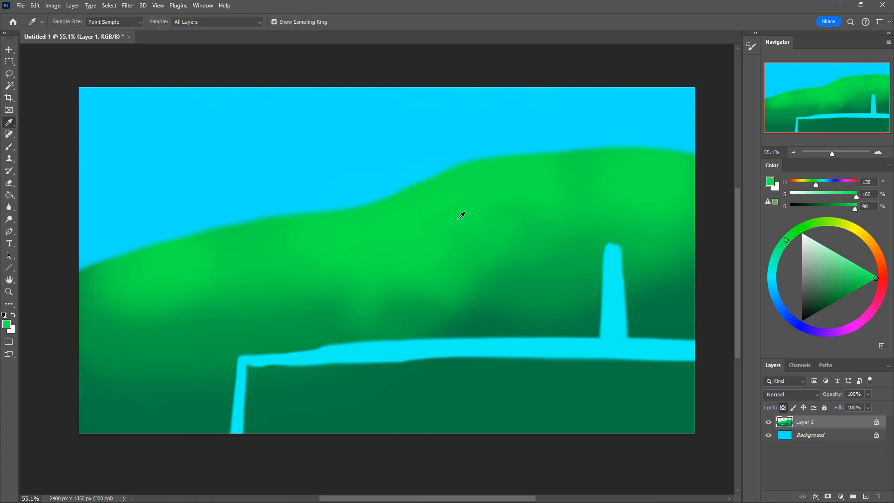
{"action": "key", "text": "b"}
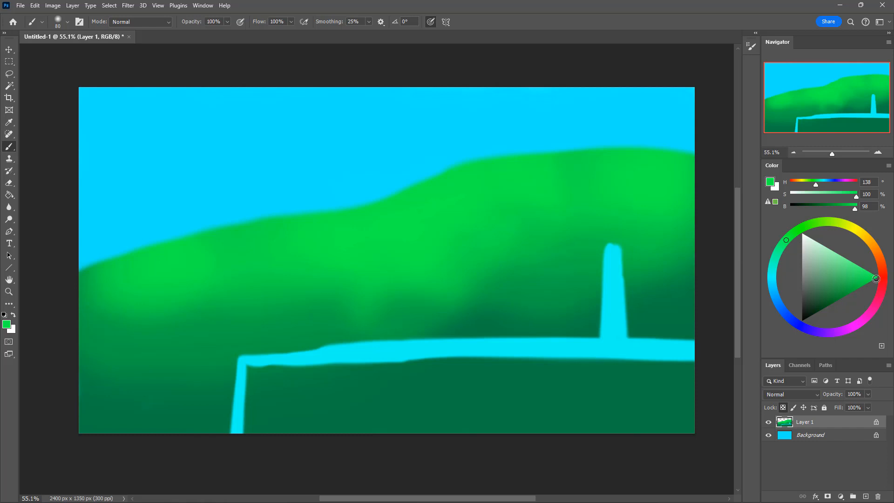
{"action": "left_click_drag", "start_coordinate": [876, 278], "coordinate": [869, 270]}
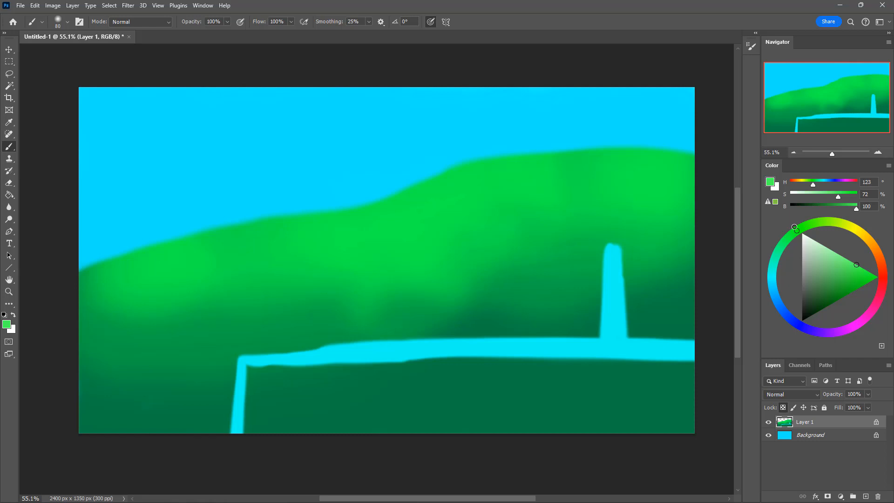
Paint a wavy light green band across the middle of the hill, widening toward the right edge, with the brush at size 125
{"action": "key", "text": "bracketright"}
{"action": "key", "text": "bracketright"}
{"action": "key", "text": "bracketright"}
{"action": "mouse_move", "coordinate": [455, 232]}
{"action": "left_mouse_down"}
{"action": "mouse_move", "coordinate": [623, 208]}
{"action": "mouse_move", "coordinate": [425, 247]}
{"action": "left_mouse_up"}
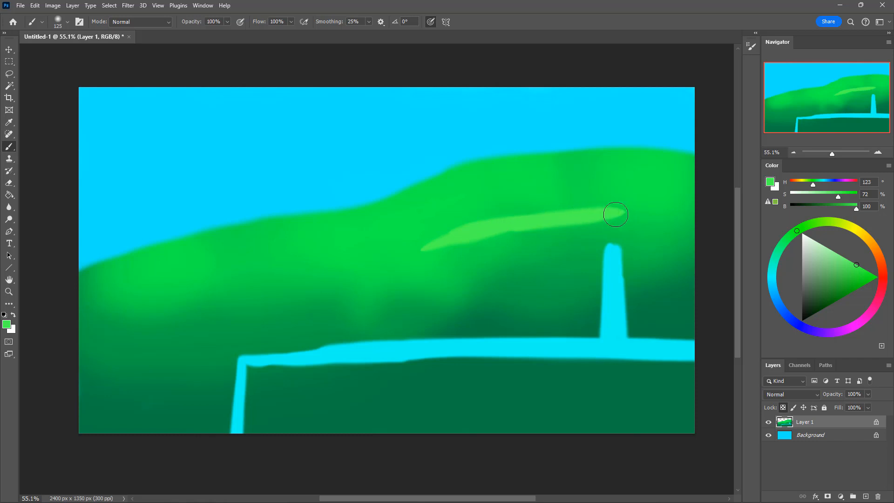
{"action": "left_click_drag", "start_coordinate": [635, 211], "coordinate": [710, 224]}
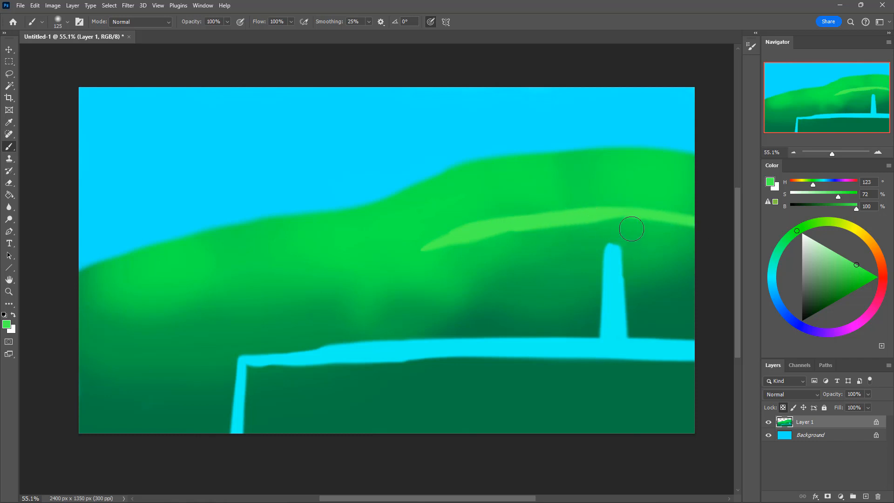
{"action": "mouse_move", "coordinate": [598, 210]}
{"action": "left_mouse_down"}
{"action": "mouse_move", "coordinate": [675, 205]}
{"action": "mouse_move", "coordinate": [515, 213]}
{"action": "mouse_move", "coordinate": [674, 207]}
{"action": "mouse_move", "coordinate": [550, 205]}
{"action": "mouse_move", "coordinate": [599, 197]}
{"action": "left_mouse_up"}
{"action": "mouse_move", "coordinate": [497, 226]}
{"action": "left_mouse_down"}
{"action": "mouse_move", "coordinate": [415, 254]}
{"action": "mouse_move", "coordinate": [438, 255]}
{"action": "mouse_move", "coordinate": [81, 303]}
{"action": "mouse_move", "coordinate": [370, 254]}
{"action": "mouse_move", "coordinate": [226, 272]}
{"action": "mouse_move", "coordinate": [376, 252]}
{"action": "mouse_move", "coordinate": [455, 231]}
{"action": "mouse_move", "coordinate": [398, 255]}
{"action": "mouse_move", "coordinate": [527, 211]}
{"action": "mouse_move", "coordinate": [474, 220]}
{"action": "mouse_move", "coordinate": [570, 212]}
{"action": "mouse_move", "coordinate": [433, 237]}
{"action": "mouse_move", "coordinate": [536, 204]}
{"action": "mouse_move", "coordinate": [657, 200]}
{"action": "mouse_move", "coordinate": [514, 209]}
{"action": "mouse_move", "coordinate": [709, 207]}
{"action": "mouse_move", "coordinate": [453, 227]}
{"action": "mouse_move", "coordinate": [618, 202]}
{"action": "left_mouse_up"}
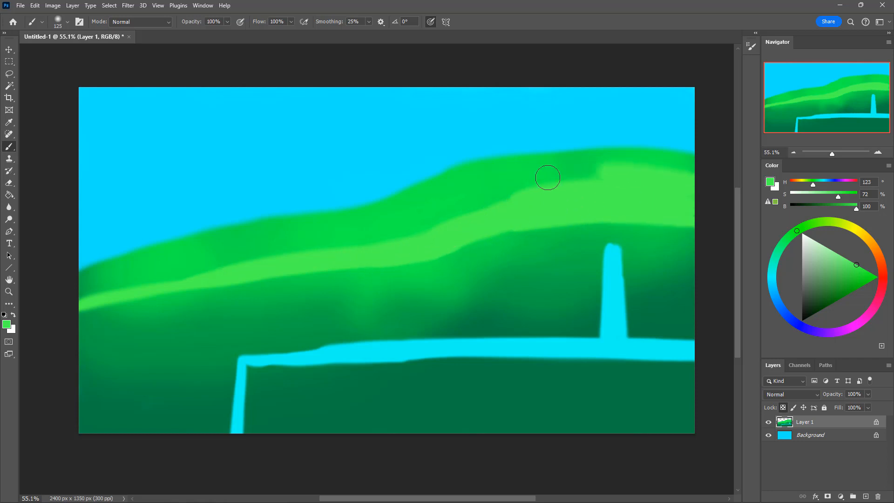
Extend the light green band upward to cover the hill's upper slope up to the crest, tapering toward its left end
{"action": "mouse_move", "coordinate": [548, 178]}
{"action": "left_mouse_down"}
{"action": "mouse_move", "coordinate": [443, 222]}
{"action": "mouse_move", "coordinate": [578, 168]}
{"action": "mouse_move", "coordinate": [431, 221]}
{"action": "mouse_move", "coordinate": [299, 251]}
{"action": "left_mouse_up"}
{"action": "mouse_move", "coordinate": [511, 184]}
{"action": "left_mouse_down"}
{"action": "mouse_move", "coordinate": [457, 189]}
{"action": "mouse_move", "coordinate": [274, 252]}
{"action": "mouse_move", "coordinate": [483, 203]}
{"action": "mouse_move", "coordinate": [162, 277]}
{"action": "mouse_move", "coordinate": [450, 207]}
{"action": "left_mouse_up"}
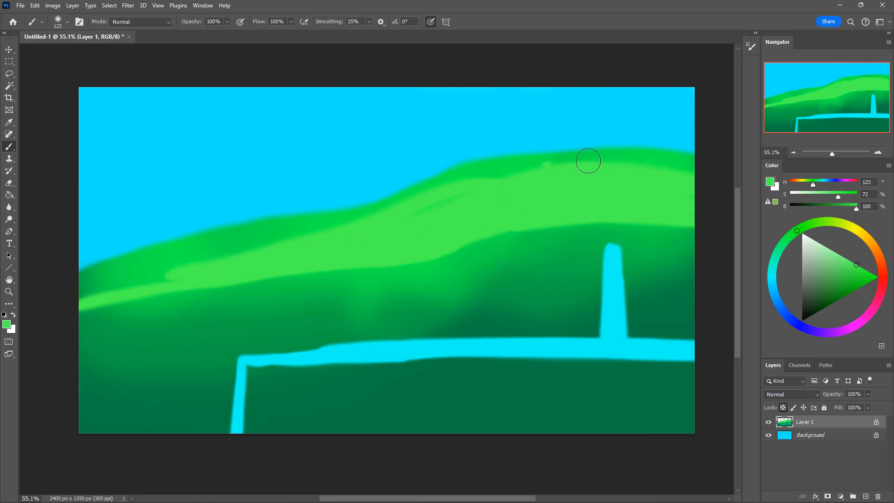
{"action": "mouse_move", "coordinate": [584, 162]}
{"action": "left_mouse_down"}
{"action": "mouse_move", "coordinate": [675, 165]}
{"action": "mouse_move", "coordinate": [475, 172]}
{"action": "mouse_move", "coordinate": [338, 282]}
{"action": "mouse_move", "coordinate": [477, 172]}
{"action": "mouse_move", "coordinate": [381, 215]}
{"action": "mouse_move", "coordinate": [109, 285]}
{"action": "left_mouse_up"}
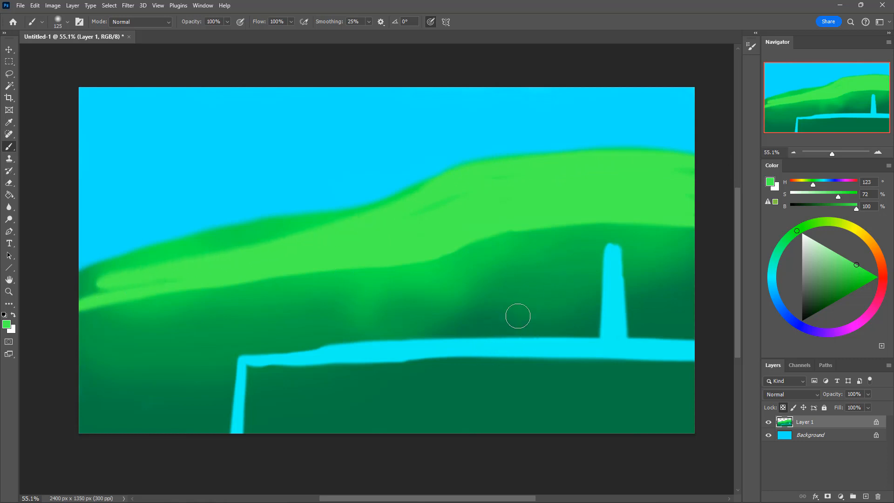
Sample the dark green below the light band and darken it to H 151, S 100, B 43 for the brush
{"action": "key", "text": "i"}
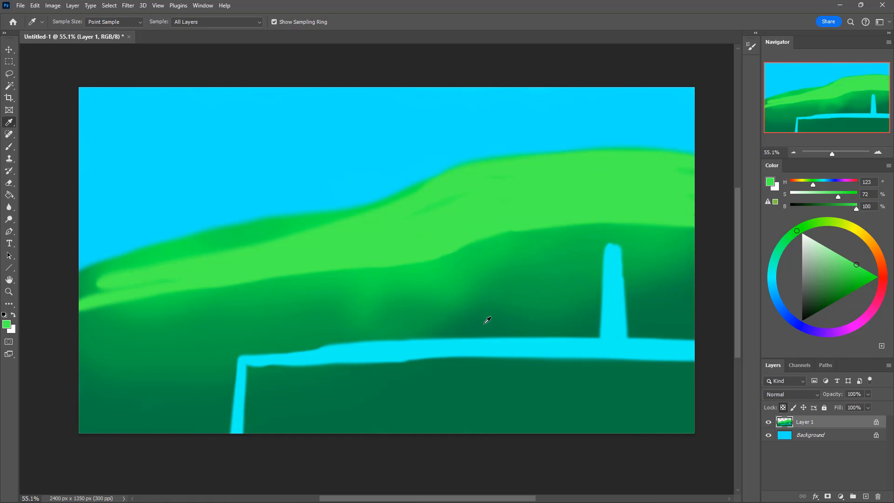
{"action": "left_click", "coordinate": [483, 317]}
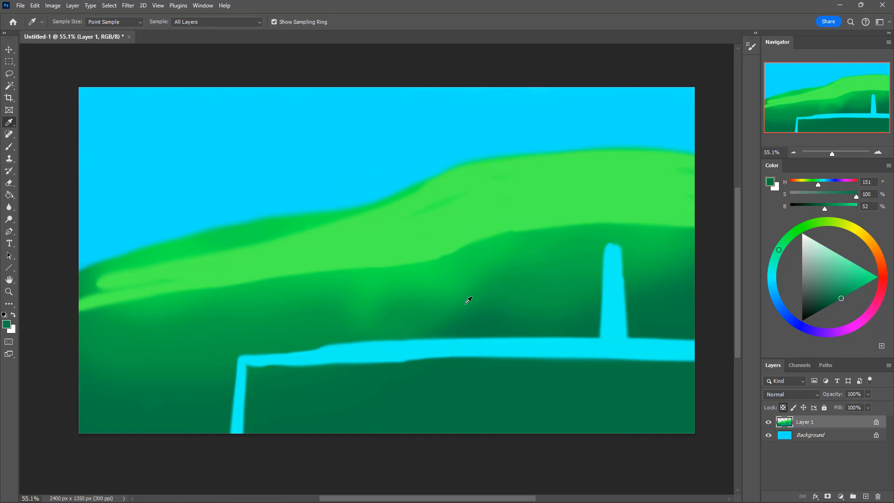
{"action": "left_click", "coordinate": [488, 316]}
{"action": "left_click_drag", "start_coordinate": [842, 299], "coordinate": [833, 301]}
{"action": "key", "text": "b"}
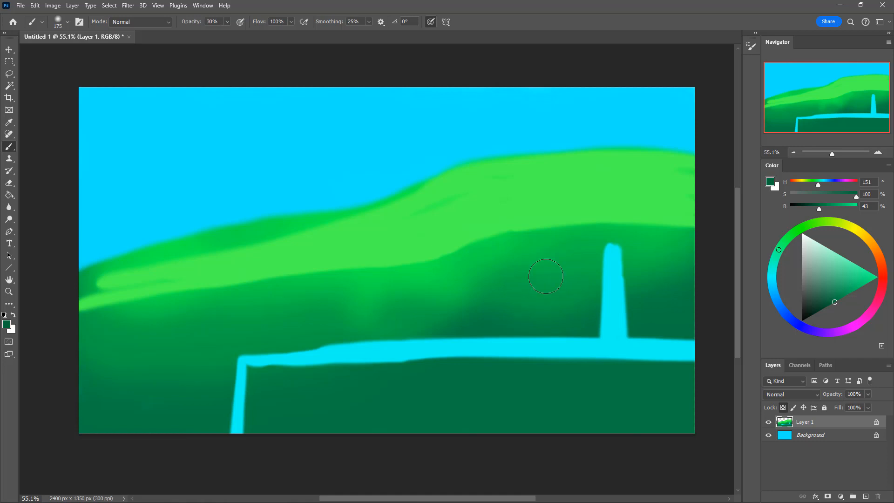
Paint dark green vertical shading across the slope between the light band and the cyan band, with the brush at size 175 and 30% opacity
{"action": "mouse_move", "coordinate": [546, 276]}
{"action": "left_mouse_down"}
{"action": "mouse_move", "coordinate": [547, 313]}
{"action": "mouse_move", "coordinate": [553, 283]}
{"action": "mouse_move", "coordinate": [565, 281]}
{"action": "mouse_move", "coordinate": [554, 300]}
{"action": "mouse_move", "coordinate": [568, 271]}
{"action": "mouse_move", "coordinate": [572, 324]}
{"action": "mouse_move", "coordinate": [553, 259]}
{"action": "mouse_move", "coordinate": [538, 318]}
{"action": "mouse_move", "coordinate": [544, 255]}
{"action": "mouse_move", "coordinate": [566, 255]}
{"action": "mouse_move", "coordinate": [546, 275]}
{"action": "mouse_move", "coordinate": [533, 248]}
{"action": "mouse_move", "coordinate": [528, 311]}
{"action": "mouse_move", "coordinate": [517, 315]}
{"action": "mouse_move", "coordinate": [505, 291]}
{"action": "mouse_move", "coordinate": [520, 290]}
{"action": "mouse_move", "coordinate": [535, 320]}
{"action": "mouse_move", "coordinate": [626, 284]}
{"action": "mouse_move", "coordinate": [634, 267]}
{"action": "mouse_move", "coordinate": [653, 328]}
{"action": "mouse_move", "coordinate": [659, 269]}
{"action": "mouse_move", "coordinate": [682, 332]}
{"action": "left_mouse_up"}
{"action": "mouse_move", "coordinate": [582, 283]}
{"action": "left_mouse_down"}
{"action": "mouse_move", "coordinate": [586, 260]}
{"action": "mouse_move", "coordinate": [575, 309]}
{"action": "mouse_move", "coordinate": [544, 331]}
{"action": "mouse_move", "coordinate": [500, 257]}
{"action": "mouse_move", "coordinate": [493, 311]}
{"action": "mouse_move", "coordinate": [483, 315]}
{"action": "mouse_move", "coordinate": [454, 270]}
{"action": "mouse_move", "coordinate": [449, 315]}
{"action": "mouse_move", "coordinate": [419, 282]}
{"action": "mouse_move", "coordinate": [407, 293]}
{"action": "mouse_move", "coordinate": [406, 327]}
{"action": "mouse_move", "coordinate": [394, 307]}
{"action": "mouse_move", "coordinate": [426, 308]}
{"action": "mouse_move", "coordinate": [325, 326]}
{"action": "mouse_move", "coordinate": [490, 314]}
{"action": "mouse_move", "coordinate": [399, 318]}
{"action": "mouse_move", "coordinate": [442, 322]}
{"action": "mouse_move", "coordinate": [488, 281]}
{"action": "mouse_move", "coordinate": [467, 279]}
{"action": "mouse_move", "coordinate": [432, 325]}
{"action": "mouse_move", "coordinate": [421, 316]}
{"action": "mouse_move", "coordinate": [422, 295]}
{"action": "mouse_move", "coordinate": [435, 332]}
{"action": "mouse_move", "coordinate": [539, 323]}
{"action": "mouse_move", "coordinate": [559, 344]}
{"action": "mouse_move", "coordinate": [505, 292]}
{"action": "mouse_move", "coordinate": [529, 269]}
{"action": "mouse_move", "coordinate": [574, 265]}
{"action": "mouse_move", "coordinate": [579, 303]}
{"action": "mouse_move", "coordinate": [588, 247]}
{"action": "mouse_move", "coordinate": [586, 303]}
{"action": "left_mouse_up"}
{"action": "mouse_move", "coordinate": [665, 283]}
{"action": "left_mouse_down"}
{"action": "mouse_move", "coordinate": [641, 251]}
{"action": "mouse_move", "coordinate": [650, 311]}
{"action": "mouse_move", "coordinate": [660, 312]}
{"action": "mouse_move", "coordinate": [670, 274]}
{"action": "mouse_move", "coordinate": [678, 322]}
{"action": "mouse_move", "coordinate": [686, 272]}
{"action": "mouse_move", "coordinate": [682, 291]}
{"action": "mouse_move", "coordinate": [668, 250]}
{"action": "mouse_move", "coordinate": [658, 336]}
{"action": "left_mouse_up"}
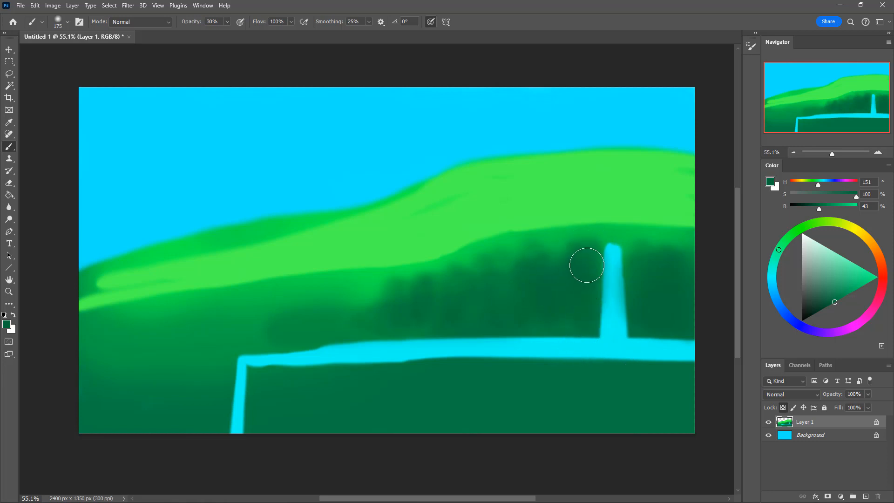
{"action": "left_click_drag", "start_coordinate": [586, 252], "coordinate": [569, 287]}
{"action": "left_click_drag", "start_coordinate": [543, 255], "coordinate": [536, 298]}
{"action": "mouse_move", "coordinate": [316, 309]}
{"action": "left_mouse_down"}
{"action": "mouse_move", "coordinate": [312, 333]}
{"action": "mouse_move", "coordinate": [294, 290]}
{"action": "mouse_move", "coordinate": [266, 293]}
{"action": "mouse_move", "coordinate": [251, 318]}
{"action": "mouse_move", "coordinate": [225, 322]}
{"action": "mouse_move", "coordinate": [202, 301]}
{"action": "mouse_move", "coordinate": [189, 319]}
{"action": "left_mouse_up"}
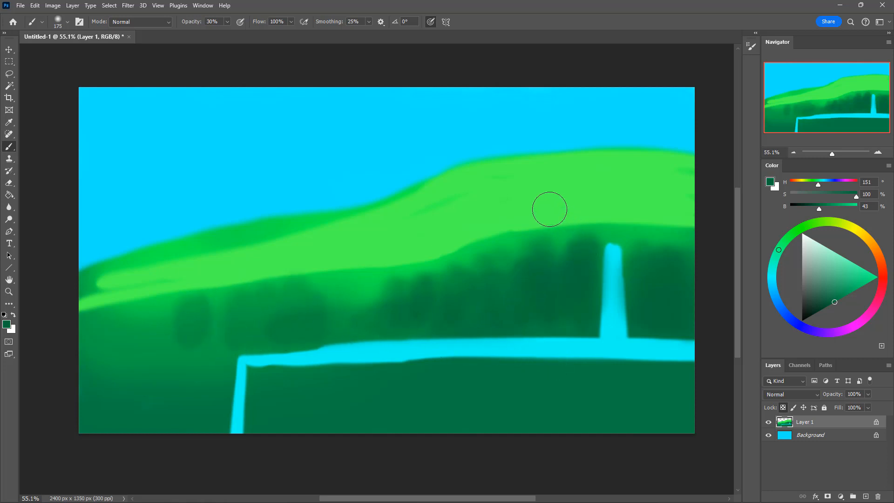
Sample the hill's light green and paint thin curved strands down both sides of the cyan post with the brush at size 60
{"action": "key", "text": "i"}
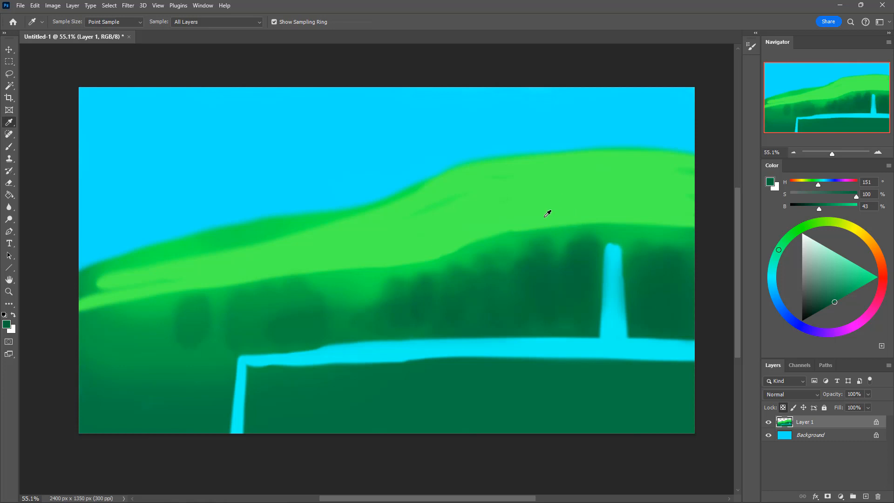
{"action": "left_click", "coordinate": [545, 216]}
{"action": "key", "text": "b"}
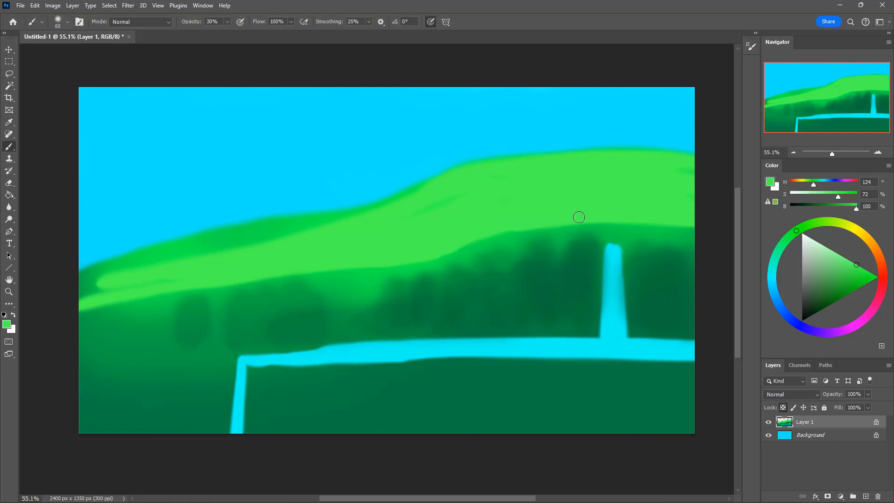
{"action": "mouse_move", "coordinate": [590, 222]}
{"action": "left_mouse_down"}
{"action": "mouse_move", "coordinate": [603, 271]}
{"action": "mouse_move", "coordinate": [589, 220]}
{"action": "mouse_move", "coordinate": [600, 236]}
{"action": "left_mouse_up"}
{"action": "left_click_drag", "start_coordinate": [625, 247], "coordinate": [635, 226]}
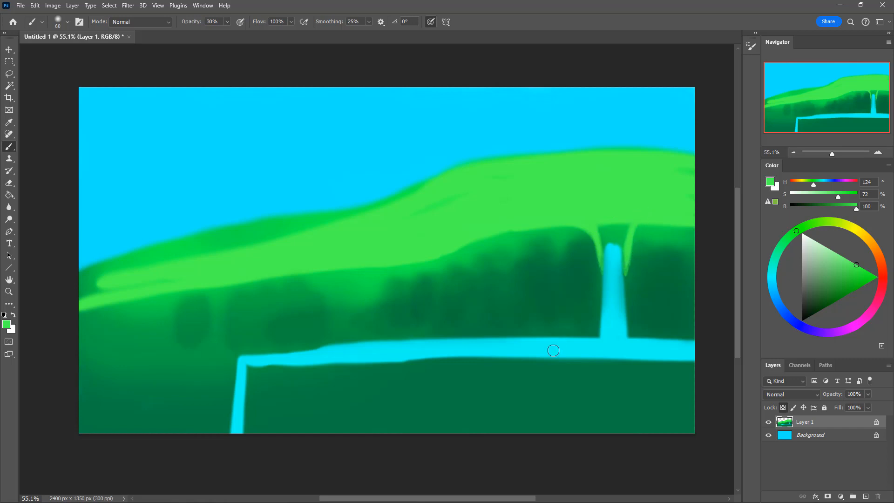
{"action": "mouse_move", "coordinate": [596, 245]}
{"action": "left_mouse_down"}
{"action": "mouse_move", "coordinate": [599, 296]}
{"action": "mouse_move", "coordinate": [600, 255]}
{"action": "mouse_move", "coordinate": [606, 284]}
{"action": "left_mouse_up"}
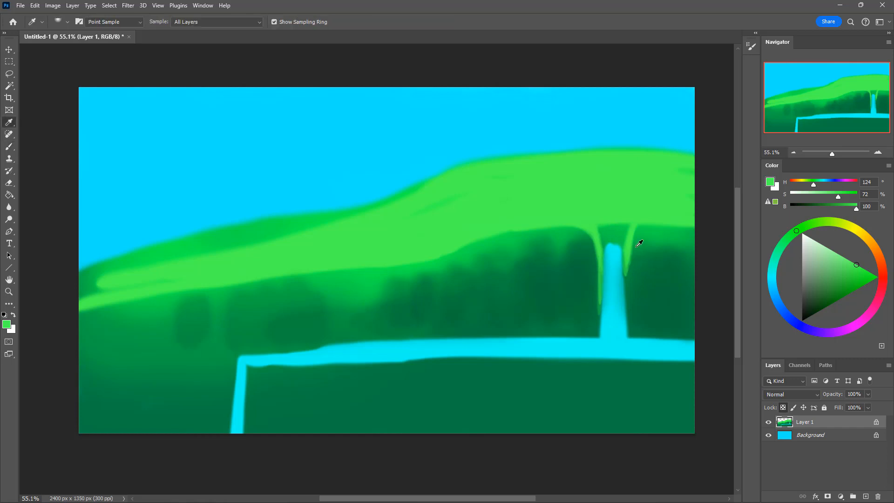
Tone down the strand right of the cyan post using sampled greens (H 140, S 100, B 84 and H 147, S 100, B 55) at brush size 70
{"action": "left_click", "coordinate": [641, 228], "text": "alt"}
{"action": "key", "text": "bracketright"}
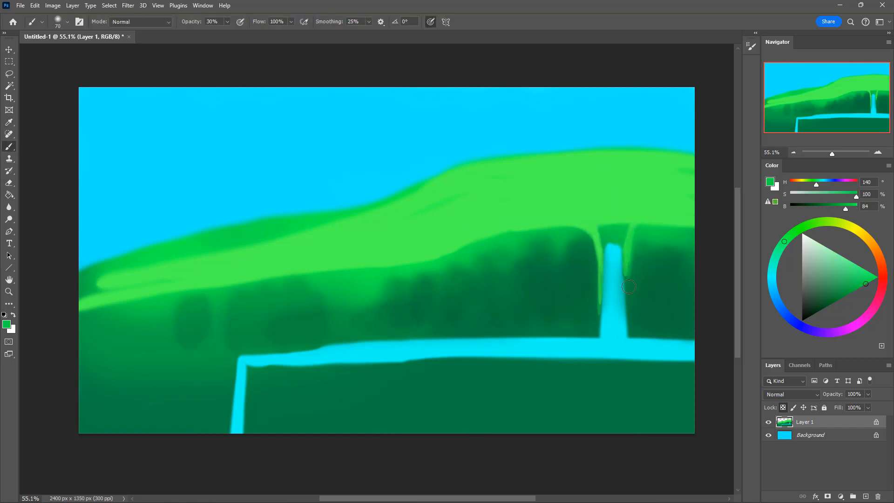
{"action": "key", "text": "i"}
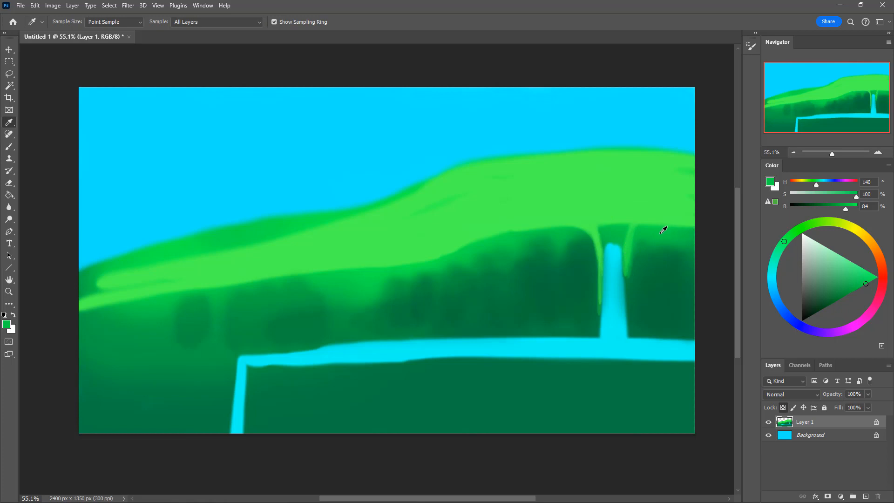
{"action": "left_click", "coordinate": [663, 230]}
{"action": "key", "text": "b"}
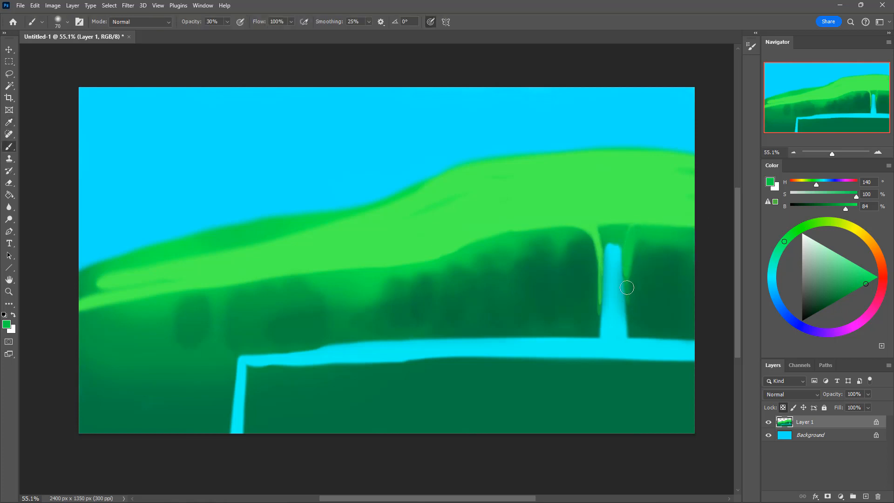
{"action": "left_click", "coordinate": [639, 257], "text": "alt"}
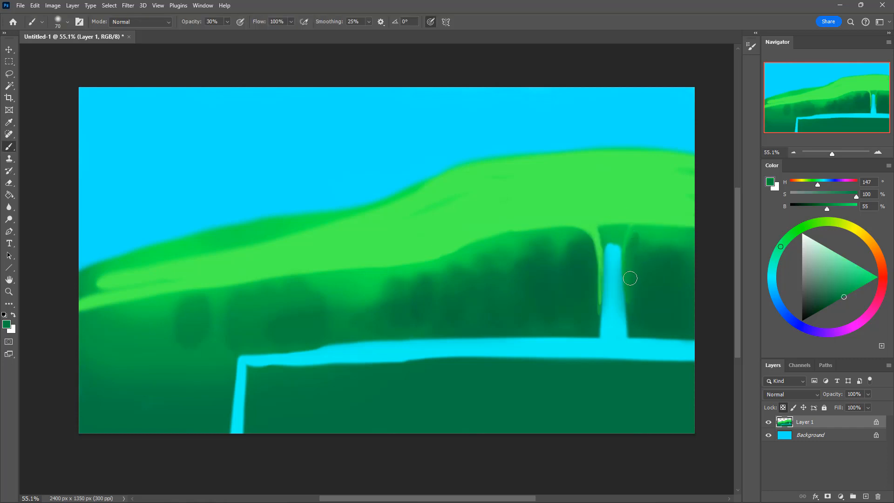
{"action": "left_click_drag", "start_coordinate": [638, 240], "coordinate": [630, 316]}
{"action": "key", "text": "bracketleft"}
{"action": "left_click_drag", "start_coordinate": [630, 234], "coordinate": [621, 241]}
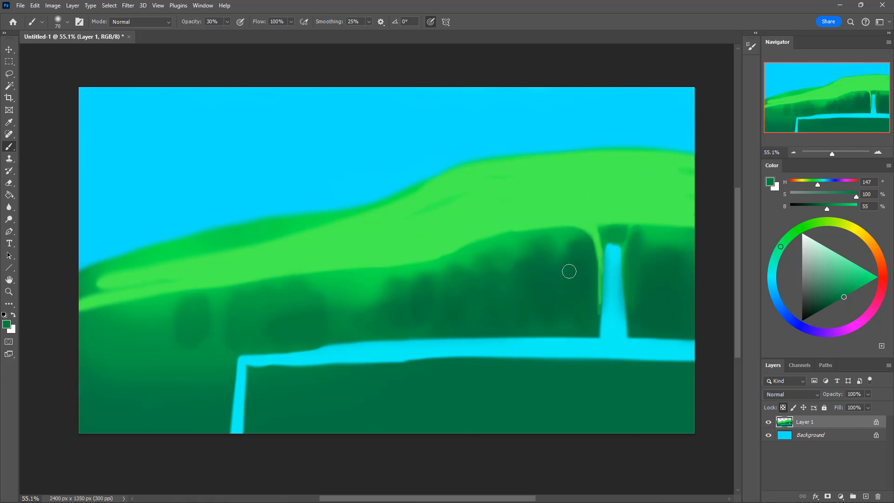
Resample the light green (H 123, S 72, B 100) and paint a thin highlight streak on the lower left slope at brush size 60
{"action": "left_click", "coordinate": [603, 195], "text": "alt"}
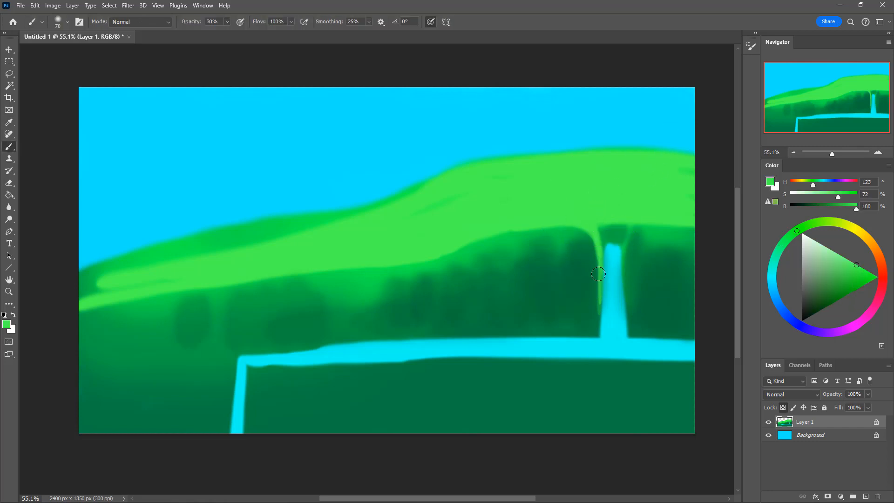
{"action": "key", "text": "bracketleft"}
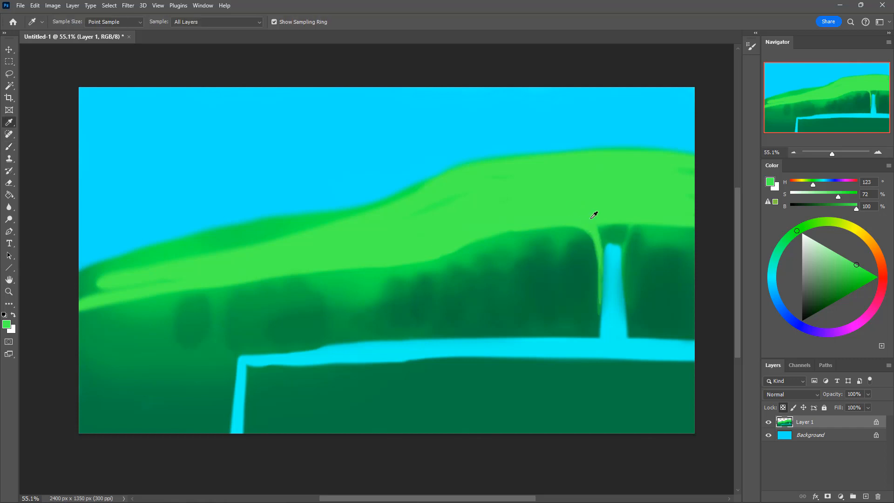
{"action": "left_click", "coordinate": [592, 217], "text": "alt"}
{"action": "left_click", "coordinate": [350, 241], "text": "alt"}
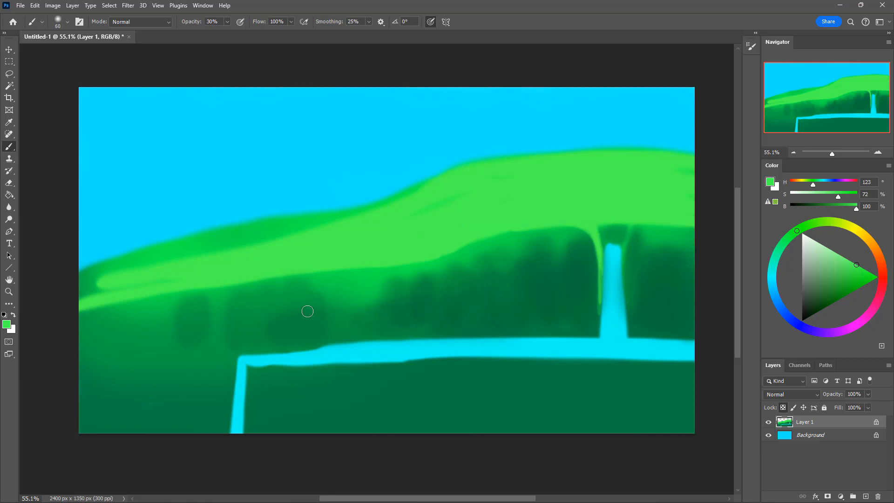
{"action": "left_click_drag", "start_coordinate": [224, 319], "coordinate": [319, 302]}
{"action": "mouse_move", "coordinate": [261, 309]}
{"action": "left_mouse_down"}
{"action": "mouse_move", "coordinate": [343, 305]}
{"action": "mouse_move", "coordinate": [253, 315]}
{"action": "left_mouse_up"}
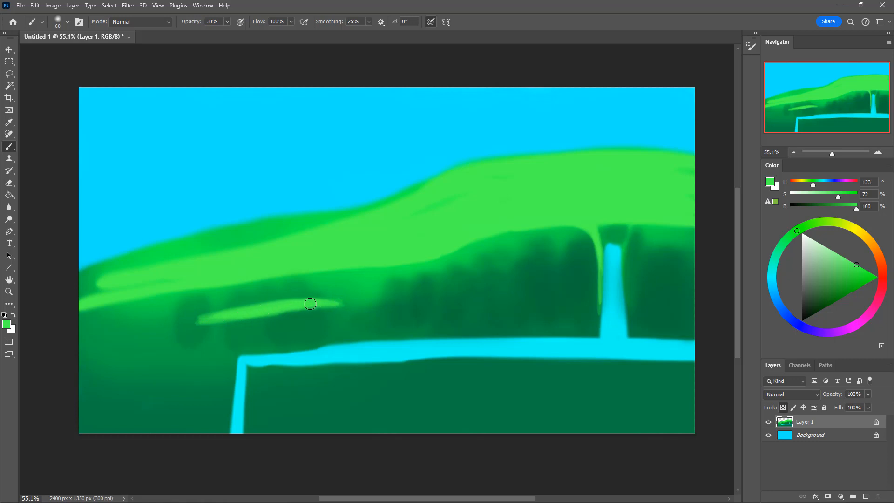
{"action": "mouse_move", "coordinate": [310, 304]}
{"action": "left_mouse_down"}
{"action": "mouse_move", "coordinate": [354, 303]}
{"action": "mouse_move", "coordinate": [335, 318]}
{"action": "left_mouse_up"}
Paint soft light green highlights left of the cyan corner and beneath the horizontal cyan band, using brush sizes 80 and 90
{"action": "mouse_move", "coordinate": [264, 352]}
{"action": "left_mouse_down"}
{"action": "mouse_move", "coordinate": [169, 352]}
{"action": "mouse_move", "coordinate": [279, 347]}
{"action": "mouse_move", "coordinate": [155, 356]}
{"action": "mouse_move", "coordinate": [252, 344]}
{"action": "mouse_move", "coordinate": [199, 343]}
{"action": "mouse_move", "coordinate": [222, 345]}
{"action": "left_mouse_up"}
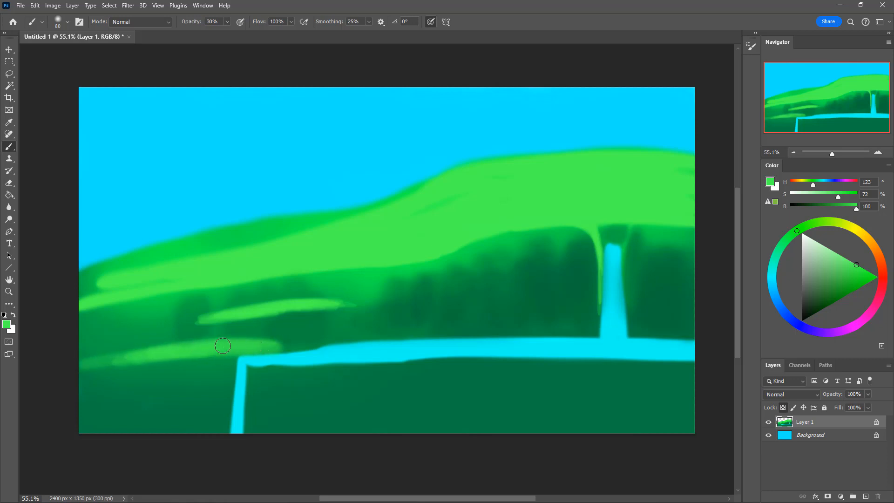
{"action": "mouse_move", "coordinate": [276, 383]}
{"action": "left_mouse_down"}
{"action": "mouse_move", "coordinate": [346, 375]}
{"action": "mouse_move", "coordinate": [272, 377]}
{"action": "mouse_move", "coordinate": [418, 367]}
{"action": "mouse_move", "coordinate": [329, 374]}
{"action": "mouse_move", "coordinate": [393, 375]}
{"action": "mouse_move", "coordinate": [374, 379]}
{"action": "mouse_move", "coordinate": [287, 375]}
{"action": "mouse_move", "coordinate": [442, 367]}
{"action": "left_mouse_up"}
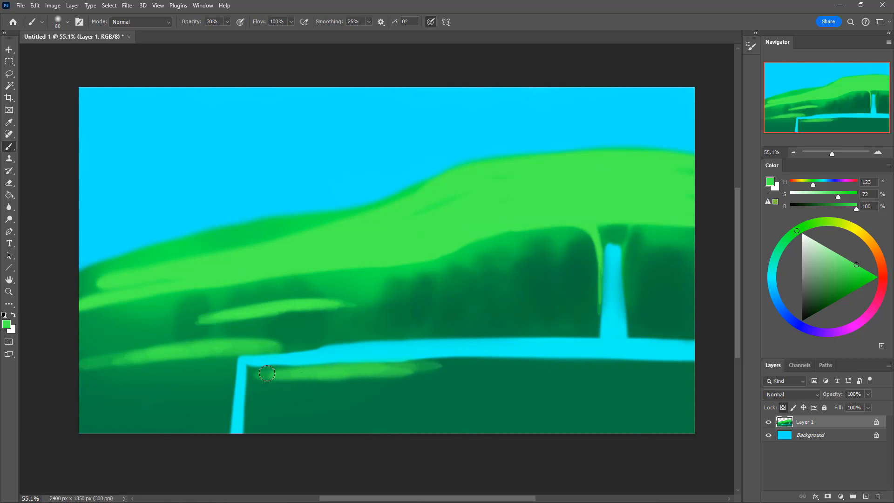
{"action": "mouse_move", "coordinate": [267, 373]}
{"action": "left_mouse_down"}
{"action": "mouse_move", "coordinate": [352, 373]}
{"action": "mouse_move", "coordinate": [260, 375]}
{"action": "mouse_move", "coordinate": [345, 379]}
{"action": "mouse_move", "coordinate": [264, 376]}
{"action": "mouse_move", "coordinate": [289, 371]}
{"action": "mouse_move", "coordinate": [337, 378]}
{"action": "mouse_move", "coordinate": [346, 390]}
{"action": "mouse_move", "coordinate": [323, 392]}
{"action": "mouse_move", "coordinate": [310, 378]}
{"action": "mouse_move", "coordinate": [383, 386]}
{"action": "mouse_move", "coordinate": [328, 390]}
{"action": "mouse_move", "coordinate": [356, 390]}
{"action": "mouse_move", "coordinate": [386, 385]}
{"action": "mouse_move", "coordinate": [335, 378]}
{"action": "mouse_move", "coordinate": [413, 379]}
{"action": "mouse_move", "coordinate": [338, 382]}
{"action": "mouse_move", "coordinate": [435, 371]}
{"action": "mouse_move", "coordinate": [344, 372]}
{"action": "mouse_move", "coordinate": [468, 366]}
{"action": "mouse_move", "coordinate": [379, 368]}
{"action": "mouse_move", "coordinate": [464, 366]}
{"action": "mouse_move", "coordinate": [419, 364]}
{"action": "mouse_move", "coordinate": [514, 369]}
{"action": "mouse_move", "coordinate": [362, 390]}
{"action": "mouse_move", "coordinate": [481, 379]}
{"action": "mouse_move", "coordinate": [292, 375]}
{"action": "mouse_move", "coordinate": [487, 372]}
{"action": "mouse_move", "coordinate": [399, 370]}
{"action": "mouse_move", "coordinate": [421, 368]}
{"action": "mouse_move", "coordinate": [486, 370]}
{"action": "mouse_move", "coordinate": [381, 382]}
{"action": "mouse_move", "coordinate": [264, 370]}
{"action": "mouse_move", "coordinate": [296, 369]}
{"action": "mouse_move", "coordinate": [324, 370]}
{"action": "mouse_move", "coordinate": [219, 379]}
{"action": "mouse_move", "coordinate": [196, 358]}
{"action": "mouse_move", "coordinate": [70, 362]}
{"action": "mouse_move", "coordinate": [269, 347]}
{"action": "mouse_move", "coordinate": [205, 352]}
{"action": "left_mouse_up"}
{"action": "key", "text": "]"}
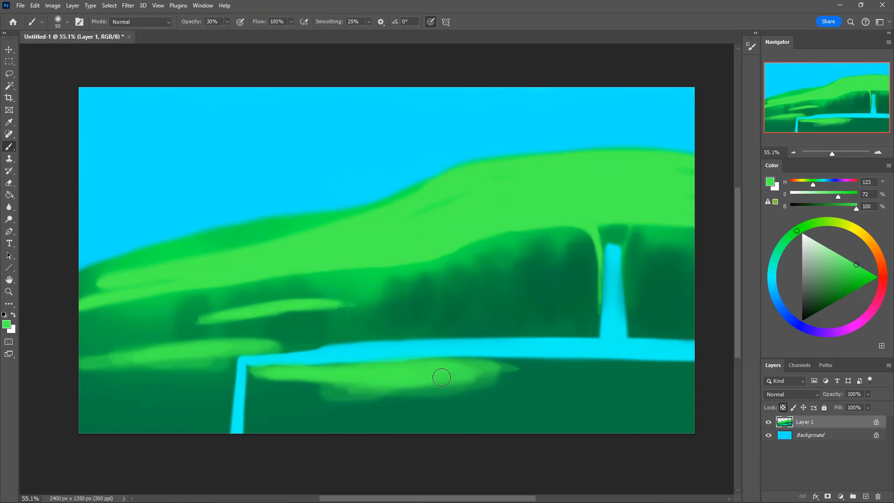
{"action": "left_click_drag", "start_coordinate": [442, 371], "coordinate": [566, 375]}
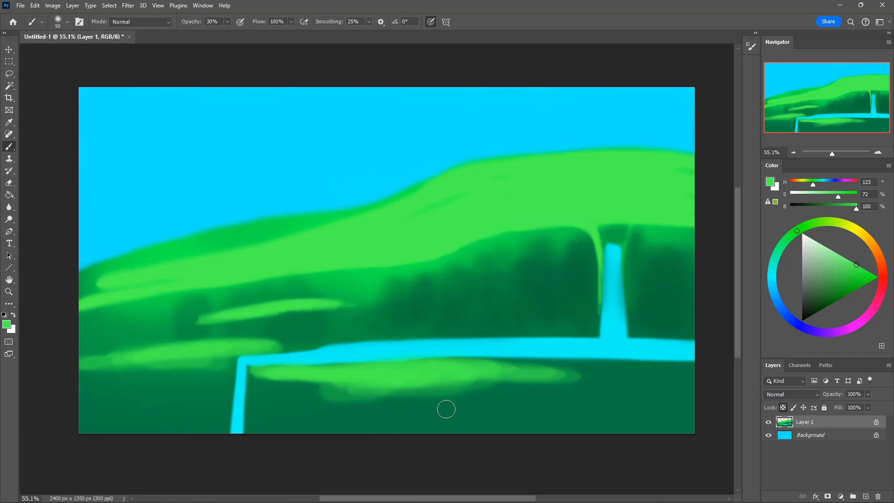
Add a new layer above Layer 1 and darken the sampled foreground green to H 153, S 100, B 30 for the brush
{"action": "left_click", "coordinate": [866, 496]}
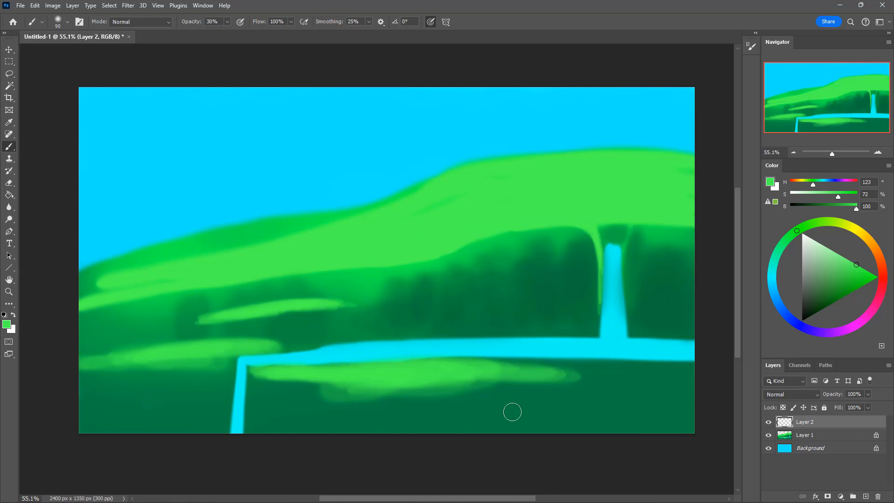
{"action": "left_click_drag", "start_coordinate": [818, 307], "coordinate": [805, 326]}
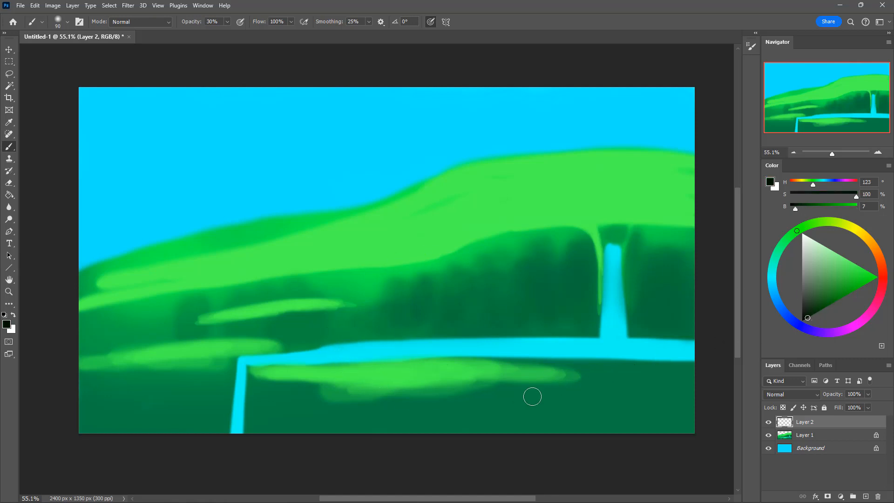
{"action": "left_click", "coordinate": [529, 370], "text": "alt"}
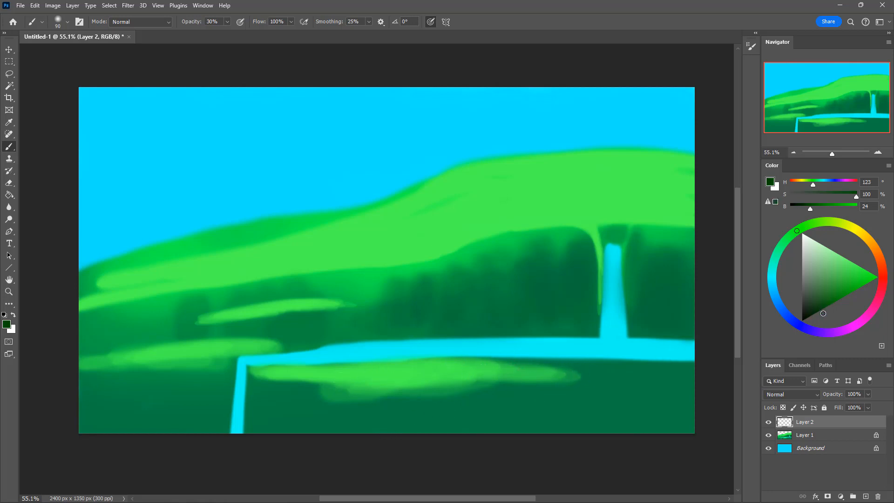
{"action": "left_click", "coordinate": [824, 314]}
{"action": "key", "text": "i"}
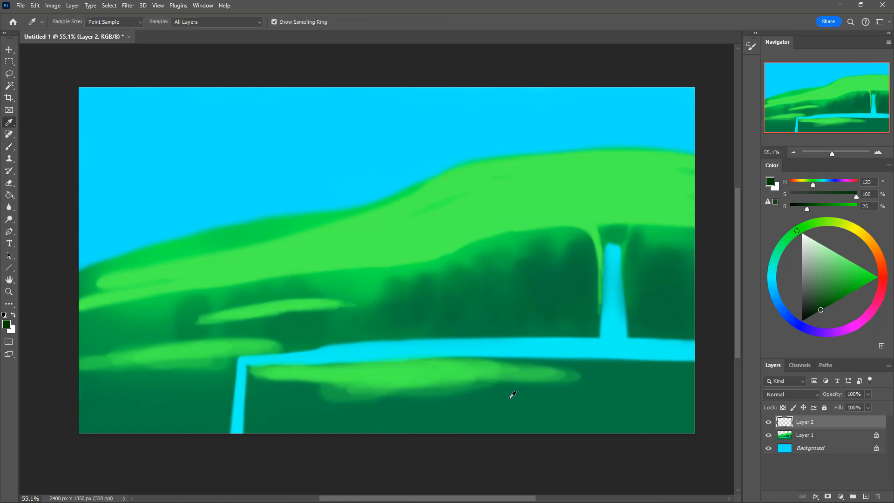
{"action": "left_click", "coordinate": [509, 396]}
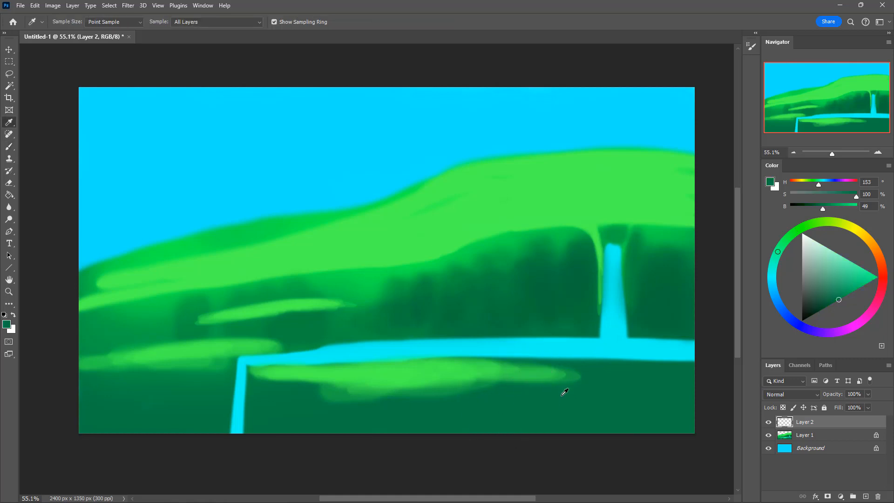
{"action": "left_click_drag", "start_coordinate": [838, 301], "coordinate": [834, 310]}
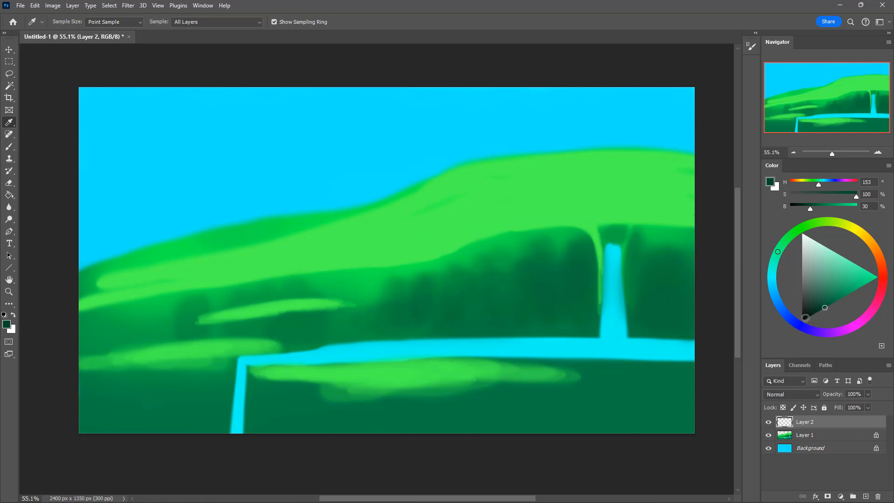
{"action": "key", "text": "b"}
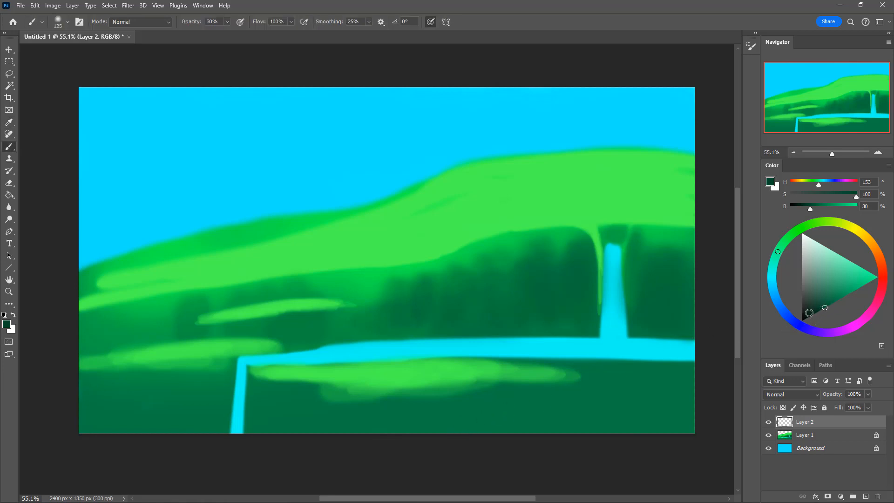
Paint a solid dark green diagonal slope filling the lower right corner at 100% opacity, outlined at brush size 100 and filled at size 150
{"action": "key", "text": "bracketleft"}
{"action": "mouse_move", "coordinate": [378, 431]}
{"action": "left_mouse_down"}
{"action": "mouse_move", "coordinate": [618, 328]}
{"action": "mouse_move", "coordinate": [382, 454]}
{"action": "mouse_move", "coordinate": [522, 377]}
{"action": "mouse_move", "coordinate": [686, 302]}
{"action": "mouse_move", "coordinate": [459, 403]}
{"action": "mouse_move", "coordinate": [388, 443]}
{"action": "mouse_move", "coordinate": [730, 271]}
{"action": "mouse_move", "coordinate": [577, 343]}
{"action": "mouse_move", "coordinate": [422, 442]}
{"action": "mouse_move", "coordinate": [712, 268]}
{"action": "mouse_move", "coordinate": [682, 298]}
{"action": "mouse_move", "coordinate": [602, 334]}
{"action": "mouse_move", "coordinate": [457, 433]}
{"action": "mouse_move", "coordinate": [669, 303]}
{"action": "mouse_move", "coordinate": [518, 405]}
{"action": "mouse_move", "coordinate": [504, 400]}
{"action": "mouse_move", "coordinate": [451, 431]}
{"action": "left_mouse_up"}
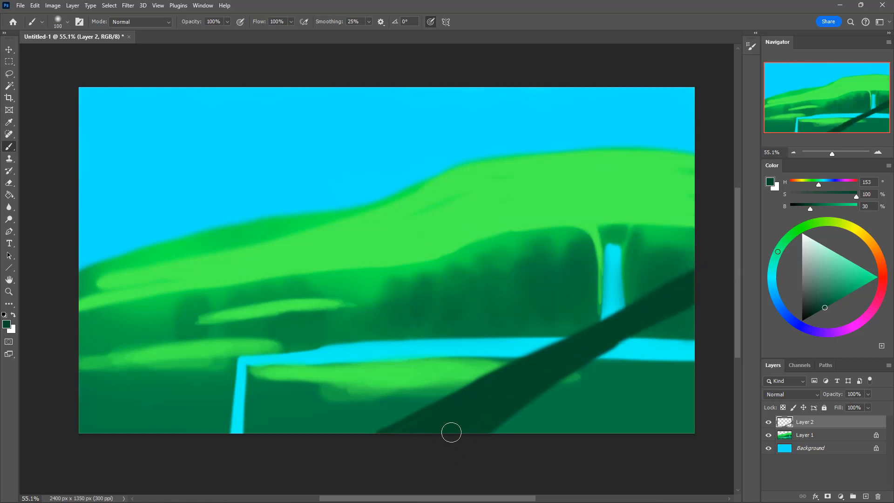
{"action": "key", "text": "bracketright"}
{"action": "key", "text": "bracketright"}
{"action": "mouse_move", "coordinate": [543, 387]}
{"action": "left_mouse_down"}
{"action": "mouse_move", "coordinate": [527, 426]}
{"action": "mouse_move", "coordinate": [575, 395]}
{"action": "mouse_move", "coordinate": [652, 392]}
{"action": "mouse_move", "coordinate": [666, 409]}
{"action": "mouse_move", "coordinate": [696, 417]}
{"action": "mouse_move", "coordinate": [691, 434]}
{"action": "mouse_move", "coordinate": [668, 442]}
{"action": "mouse_move", "coordinate": [684, 419]}
{"action": "mouse_move", "coordinate": [695, 361]}
{"action": "mouse_move", "coordinate": [672, 400]}
{"action": "mouse_move", "coordinate": [688, 308]}
{"action": "mouse_move", "coordinate": [616, 401]}
{"action": "mouse_move", "coordinate": [600, 354]}
{"action": "mouse_move", "coordinate": [642, 329]}
{"action": "mouse_move", "coordinate": [591, 407]}
{"action": "mouse_move", "coordinate": [698, 372]}
{"action": "mouse_move", "coordinate": [588, 408]}
{"action": "left_mouse_up"}
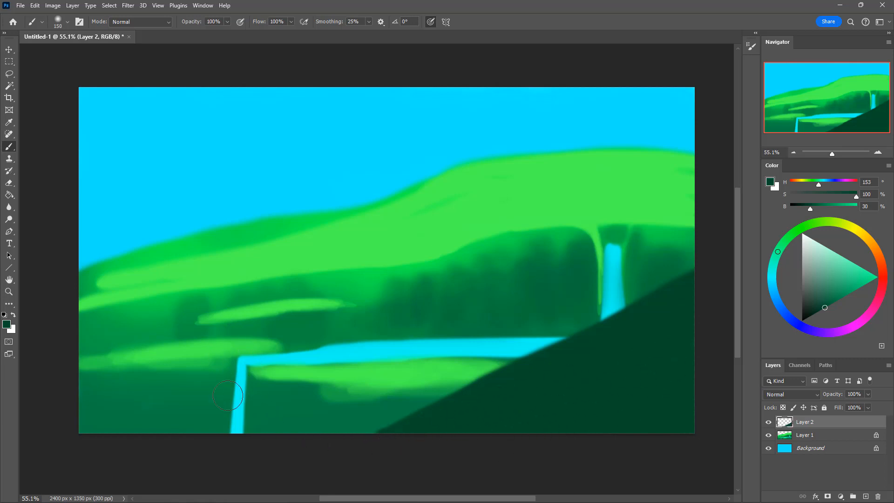
Paint a solid dark green cliff block in the canvas's lower left corner at brush size 125, widening its side toward the base
{"action": "key", "text": "bracketleft"}
{"action": "mouse_move", "coordinate": [71, 268]}
{"action": "left_mouse_down"}
{"action": "mouse_move", "coordinate": [96, 263]}
{"action": "mouse_move", "coordinate": [146, 343]}
{"action": "mouse_move", "coordinate": [149, 421]}
{"action": "left_mouse_up"}
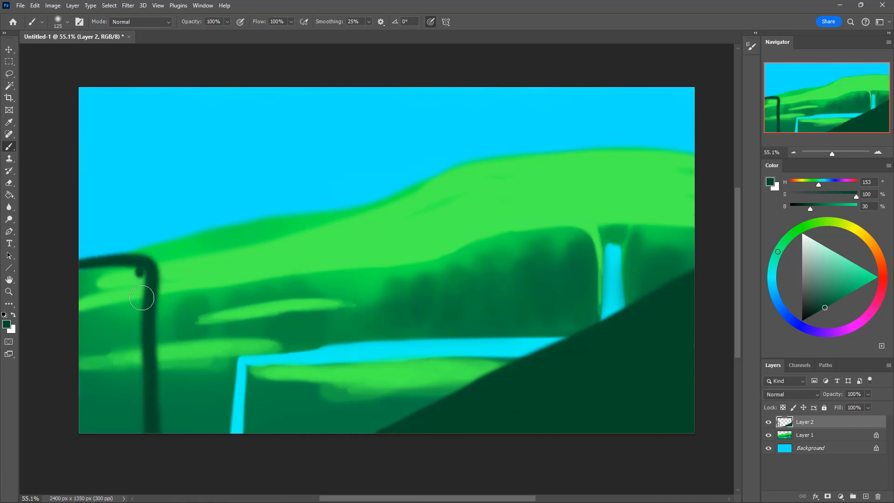
{"action": "mouse_move", "coordinate": [144, 292]}
{"action": "left_mouse_down"}
{"action": "mouse_move", "coordinate": [143, 390]}
{"action": "mouse_move", "coordinate": [135, 354]}
{"action": "mouse_move", "coordinate": [133, 372]}
{"action": "mouse_move", "coordinate": [133, 288]}
{"action": "mouse_move", "coordinate": [124, 433]}
{"action": "mouse_move", "coordinate": [127, 316]}
{"action": "mouse_move", "coordinate": [112, 424]}
{"action": "mouse_move", "coordinate": [108, 385]}
{"action": "mouse_move", "coordinate": [94, 433]}
{"action": "mouse_move", "coordinate": [93, 415]}
{"action": "mouse_move", "coordinate": [111, 398]}
{"action": "left_mouse_up"}
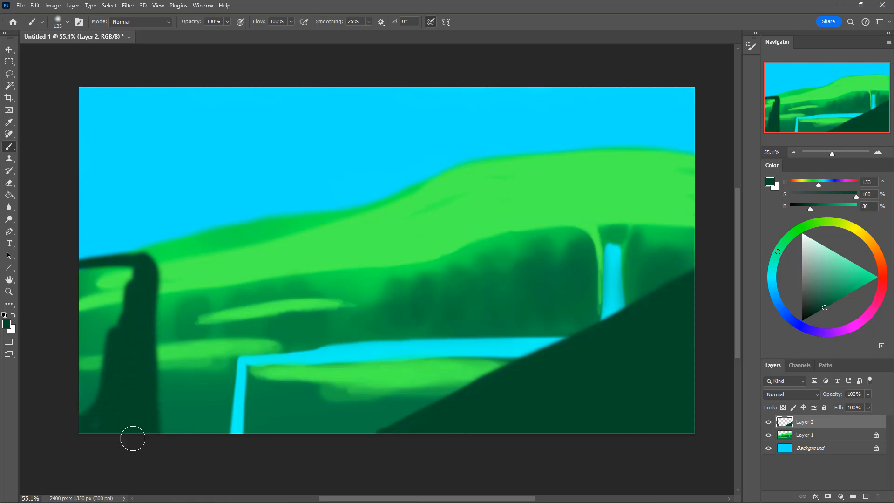
{"action": "mouse_move", "coordinate": [140, 345]}
{"action": "left_mouse_down"}
{"action": "mouse_move", "coordinate": [76, 271]}
{"action": "mouse_move", "coordinate": [131, 274]}
{"action": "mouse_move", "coordinate": [124, 355]}
{"action": "mouse_move", "coordinate": [121, 283]}
{"action": "mouse_move", "coordinate": [106, 443]}
{"action": "mouse_move", "coordinate": [113, 324]}
{"action": "mouse_move", "coordinate": [124, 394]}
{"action": "mouse_move", "coordinate": [115, 314]}
{"action": "mouse_move", "coordinate": [99, 397]}
{"action": "mouse_move", "coordinate": [100, 336]}
{"action": "mouse_move", "coordinate": [90, 379]}
{"action": "mouse_move", "coordinate": [91, 298]}
{"action": "mouse_move", "coordinate": [81, 414]}
{"action": "mouse_move", "coordinate": [85, 347]}
{"action": "left_mouse_up"}
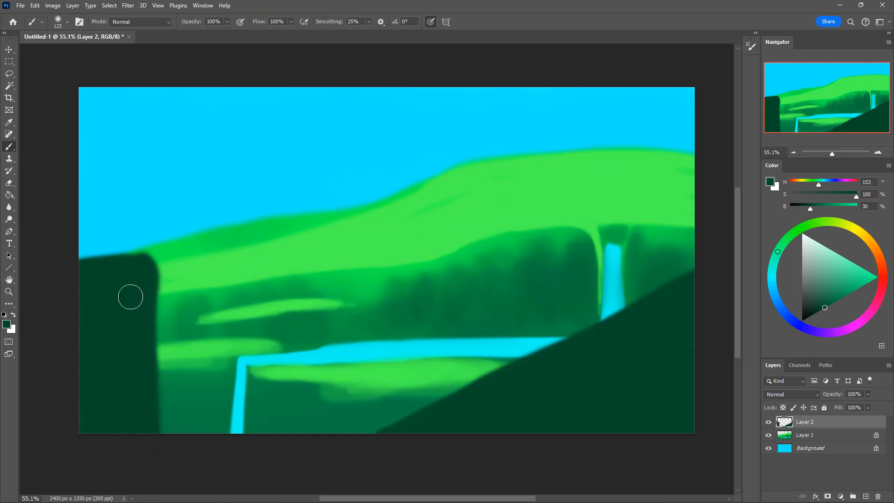
{"action": "mouse_move", "coordinate": [130, 277]}
{"action": "left_mouse_down"}
{"action": "mouse_move", "coordinate": [154, 271]}
{"action": "mouse_move", "coordinate": [178, 407]}
{"action": "mouse_move", "coordinate": [156, 345]}
{"action": "left_mouse_up"}
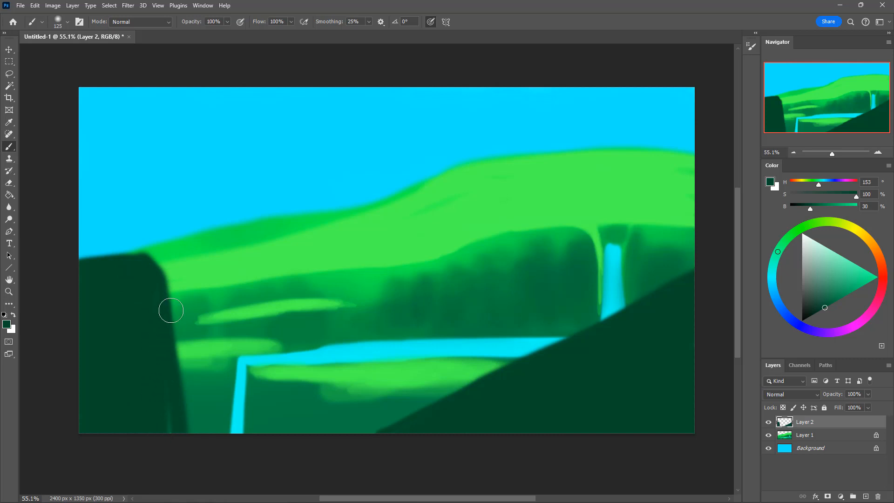
Erase the upper part of the left cliff at eraser size 90 to lower it to a gently sloping flat top
{"action": "key", "text": "e"}
{"action": "key", "text": "bracketleft"}
{"action": "key", "text": "bracketleft"}
{"action": "key", "text": "bracketleft"}
{"action": "key", "text": "bracketleft"}
{"action": "key", "text": "bracketleft"}
{"action": "key", "text": "bracketleft"}
{"action": "key", "text": "bracketleft"}
{"action": "key", "text": "bracketleft"}
{"action": "key", "text": "bracketleft"}
{"action": "key", "text": "bracketleft"}
{"action": "key", "text": "bracketleft"}
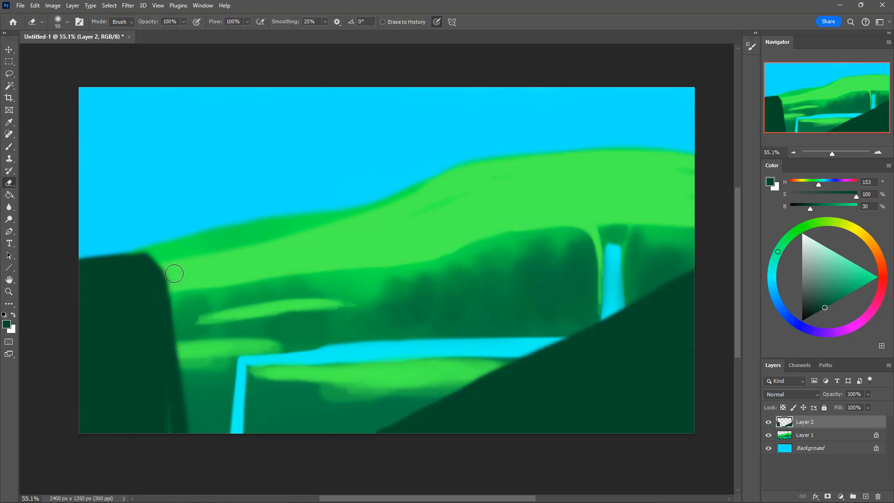
{"action": "mouse_move", "coordinate": [173, 274]}
{"action": "left_mouse_down"}
{"action": "mouse_move", "coordinate": [51, 291]}
{"action": "mouse_move", "coordinate": [140, 259]}
{"action": "mouse_move", "coordinate": [170, 254]}
{"action": "mouse_move", "coordinate": [82, 273]}
{"action": "mouse_move", "coordinate": [180, 263]}
{"action": "mouse_move", "coordinate": [129, 255]}
{"action": "left_mouse_up"}
{"action": "mouse_move", "coordinate": [63, 286]}
{"action": "left_mouse_down"}
{"action": "mouse_move", "coordinate": [128, 278]}
{"action": "mouse_move", "coordinate": [60, 298]}
{"action": "mouse_move", "coordinate": [159, 273]}
{"action": "mouse_move", "coordinate": [187, 303]}
{"action": "mouse_move", "coordinate": [55, 309]}
{"action": "left_mouse_up"}
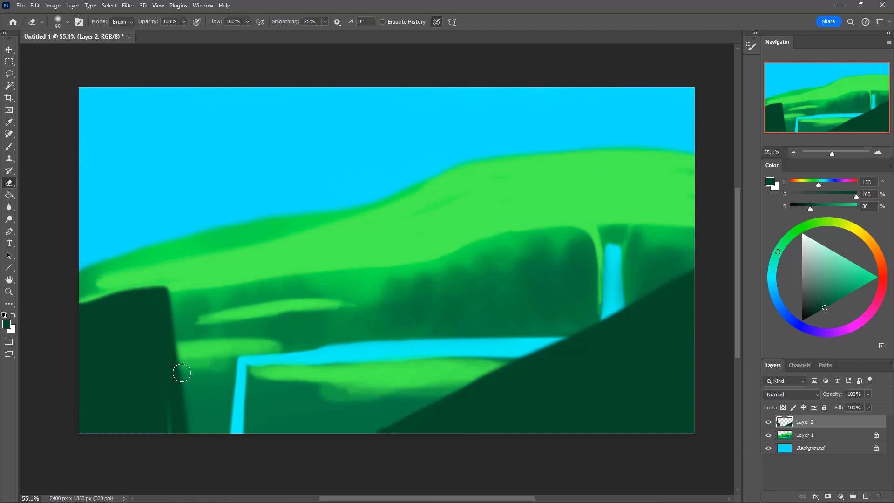
{"action": "key", "text": "b"}
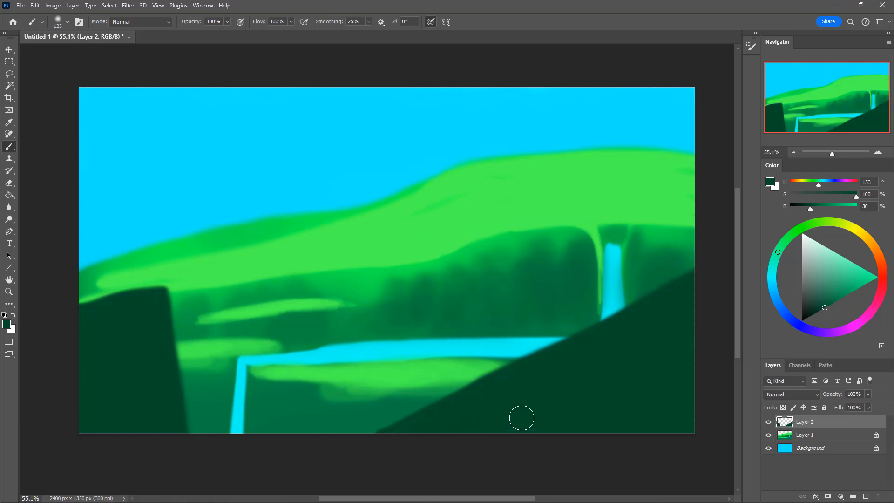
Add a new layer directly above Layer 1 and sample the hill's mid green (H 140, S 100, B 89) for the brush
{"action": "left_click", "coordinate": [827, 437]}
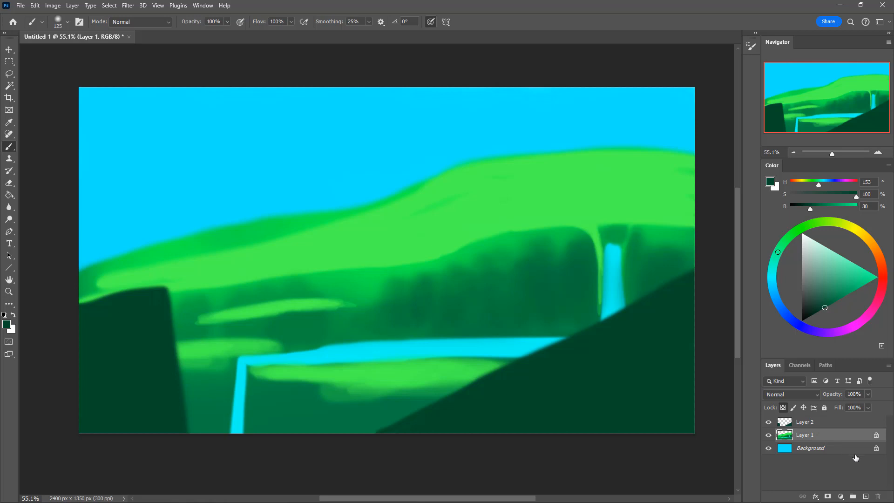
{"action": "left_click", "coordinate": [864, 496]}
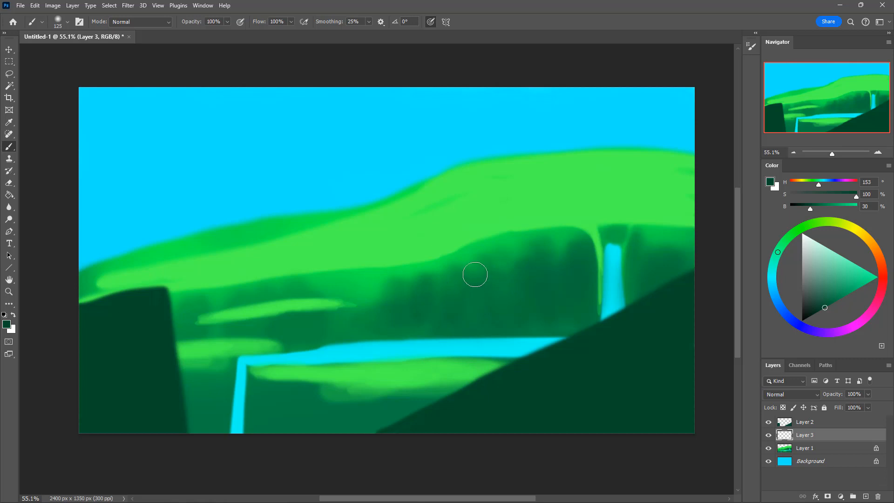
{"action": "key", "text": "i"}
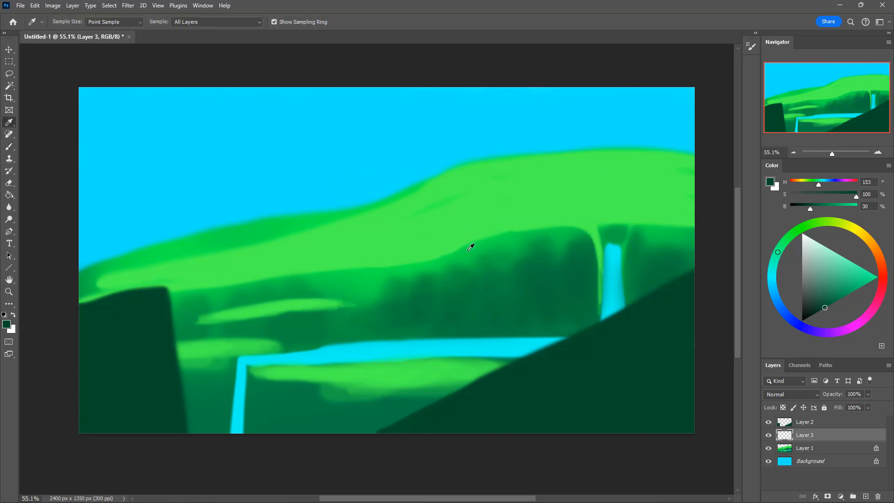
{"action": "left_click", "coordinate": [469, 249]}
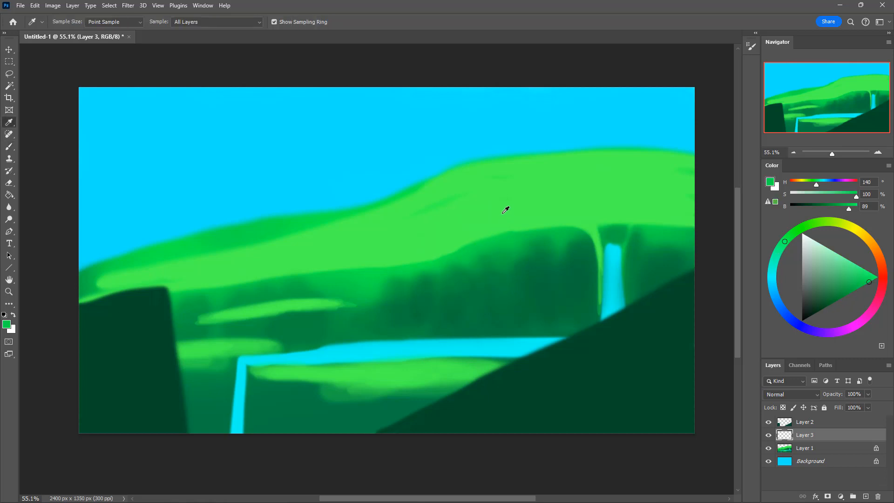
{"action": "key", "text": "b"}
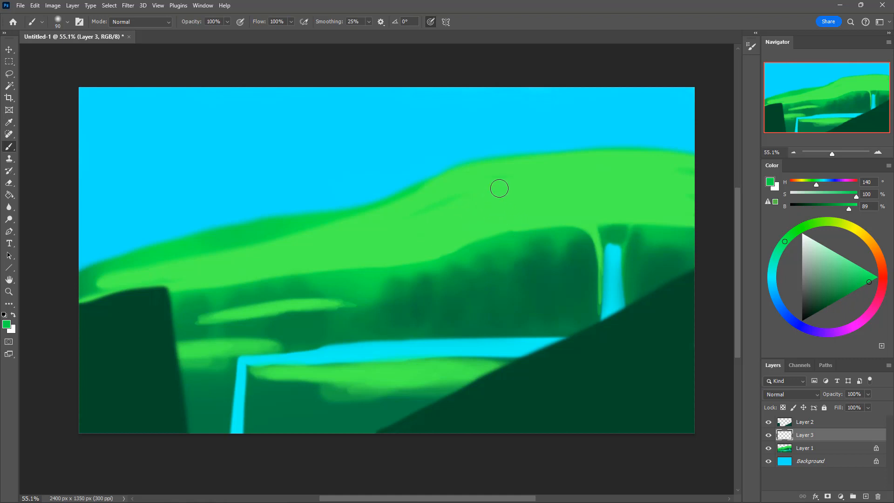
Paint a curved mid-green band across the upper right hill at brush size 90 and 100% opacity, and extend its ends at 30% opacity
{"action": "left_click_drag", "start_coordinate": [472, 186], "coordinate": [628, 175]}
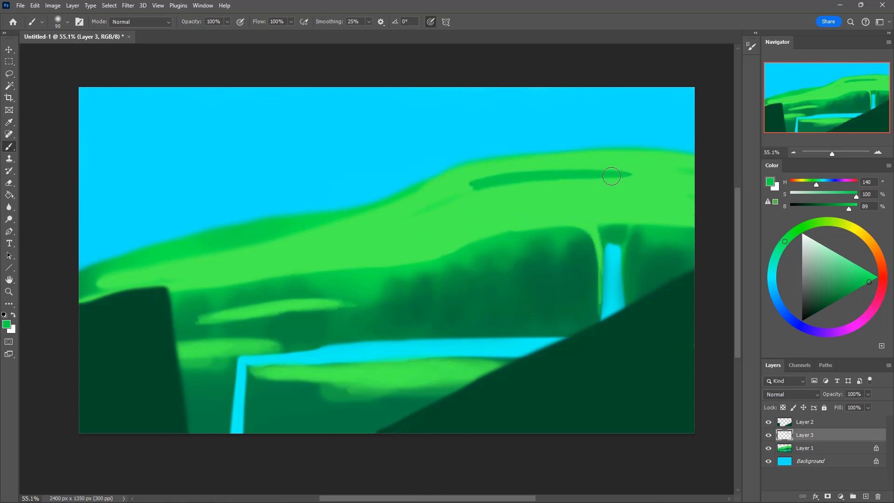
{"action": "left_click_drag", "start_coordinate": [455, 189], "coordinate": [481, 185]}
{"action": "key", "text": "3"}
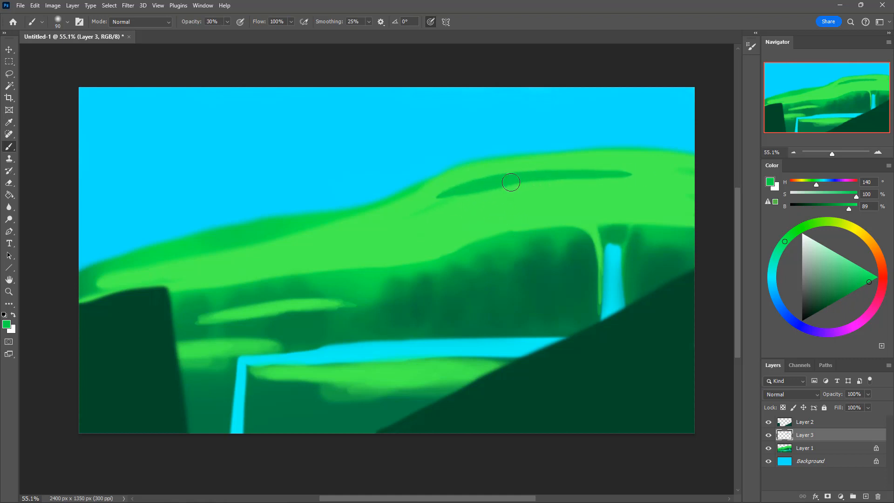
{"action": "left_click_drag", "start_coordinate": [584, 175], "coordinate": [630, 176]}
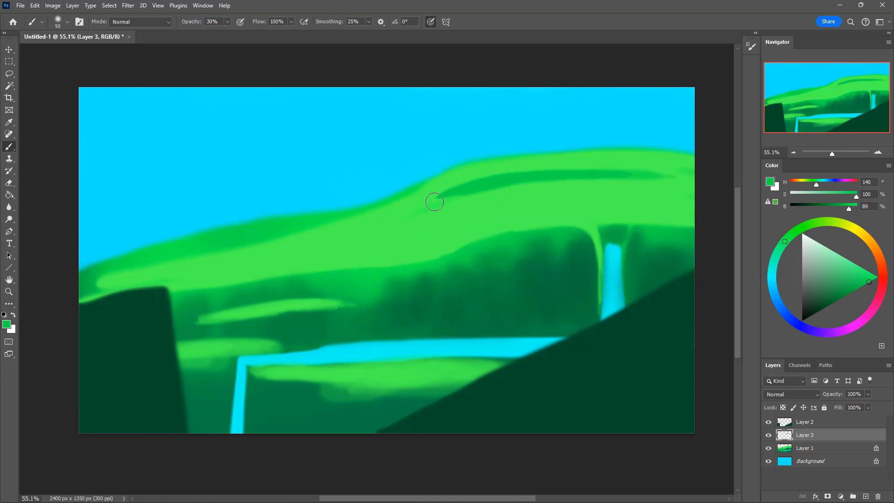
{"action": "mouse_move", "coordinate": [457, 192]}
{"action": "left_mouse_down"}
{"action": "mouse_move", "coordinate": [433, 201]}
{"action": "mouse_move", "coordinate": [477, 188]}
{"action": "mouse_move", "coordinate": [444, 194]}
{"action": "mouse_move", "coordinate": [483, 193]}
{"action": "mouse_move", "coordinate": [444, 191]}
{"action": "mouse_move", "coordinate": [484, 228]}
{"action": "mouse_move", "coordinate": [445, 203]}
{"action": "mouse_move", "coordinate": [444, 191]}
{"action": "mouse_move", "coordinate": [515, 183]}
{"action": "left_mouse_up"}
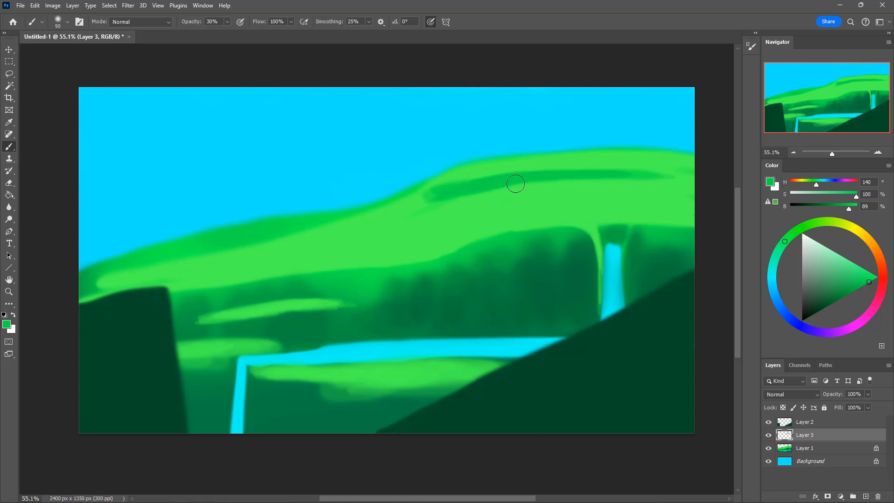
{"action": "left_click_drag", "start_coordinate": [609, 176], "coordinate": [682, 182]}
Blend the mid green from the hill band down along the left ridge at 30% opacity
{"action": "left_click_drag", "start_coordinate": [405, 214], "coordinate": [291, 238]}
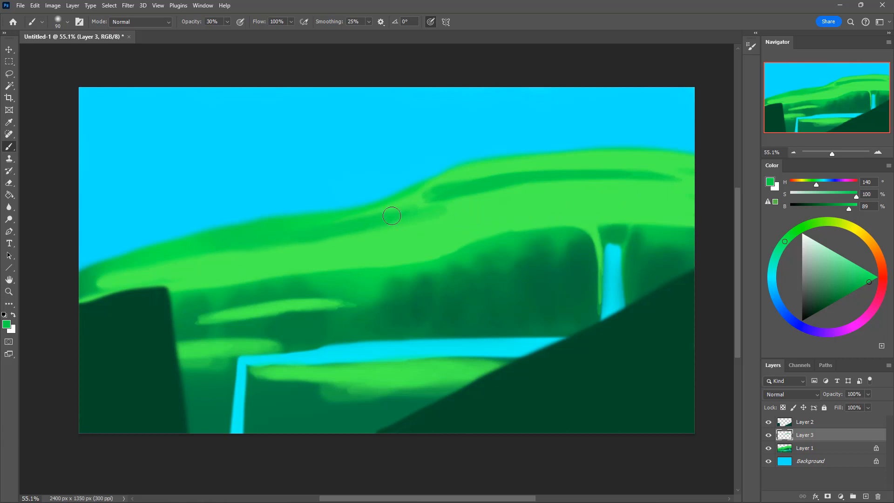
{"action": "left_click_drag", "start_coordinate": [391, 216], "coordinate": [304, 229]}
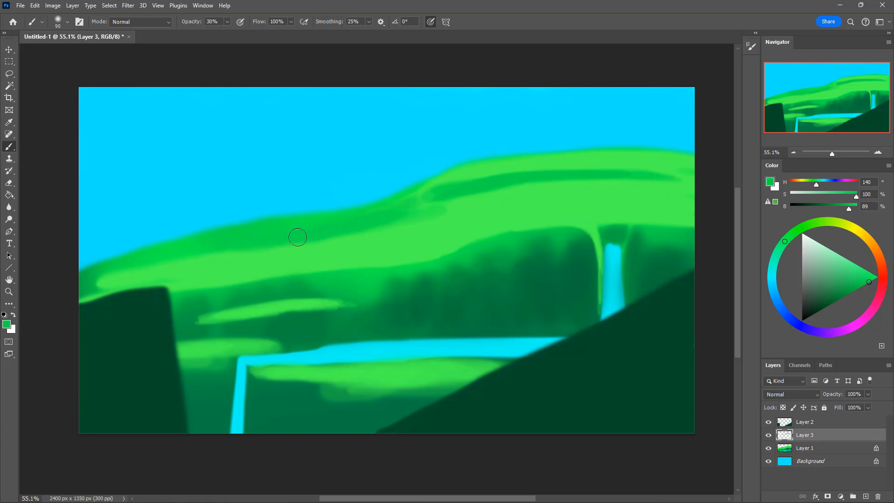
{"action": "left_click_drag", "start_coordinate": [466, 202], "coordinate": [416, 213]}
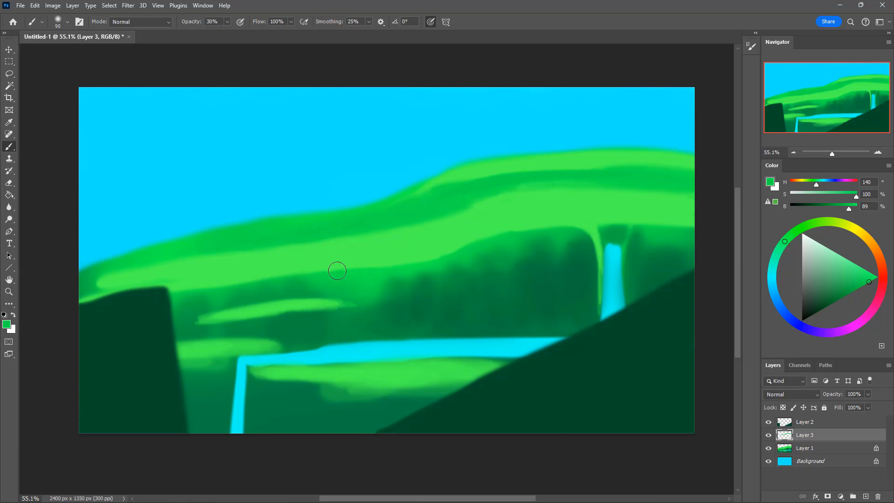
Sample a darker green (H 148, S 100, B 54) and shade the left ridge beneath the skyline at brush size 200 and 30% opacity
{"action": "left_click", "coordinate": [301, 328], "text": "alt"}
{"action": "key", "text": "]"}
{"action": "key", "text": "]"}
{"action": "key", "text": "]"}
{"action": "key", "text": "]"}
{"action": "key", "text": "]"}
{"action": "left_click_drag", "start_coordinate": [326, 237], "coordinate": [210, 247]}
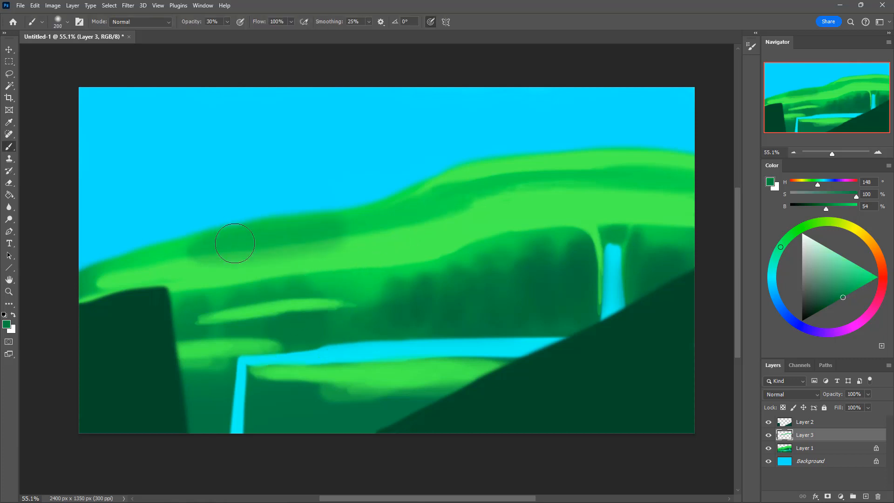
{"action": "mouse_move", "coordinate": [269, 240]}
{"action": "left_mouse_down"}
{"action": "mouse_move", "coordinate": [83, 273]}
{"action": "mouse_move", "coordinate": [282, 236]}
{"action": "mouse_move", "coordinate": [205, 245]}
{"action": "mouse_move", "coordinate": [85, 278]}
{"action": "mouse_move", "coordinate": [232, 234]}
{"action": "mouse_move", "coordinate": [265, 228]}
{"action": "mouse_move", "coordinate": [142, 256]}
{"action": "mouse_move", "coordinate": [358, 221]}
{"action": "left_mouse_up"}
{"action": "left_click_drag", "start_coordinate": [291, 229], "coordinate": [394, 217]}
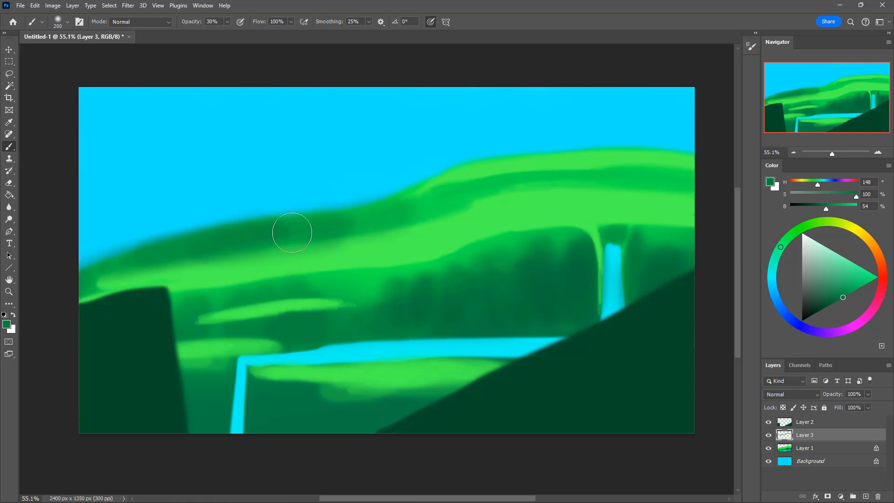
{"action": "left_click_drag", "start_coordinate": [275, 236], "coordinate": [233, 246]}
{"action": "mouse_move", "coordinate": [362, 233]}
{"action": "left_mouse_down"}
{"action": "mouse_move", "coordinate": [152, 260]}
{"action": "mouse_move", "coordinate": [68, 286]}
{"action": "left_mouse_up"}
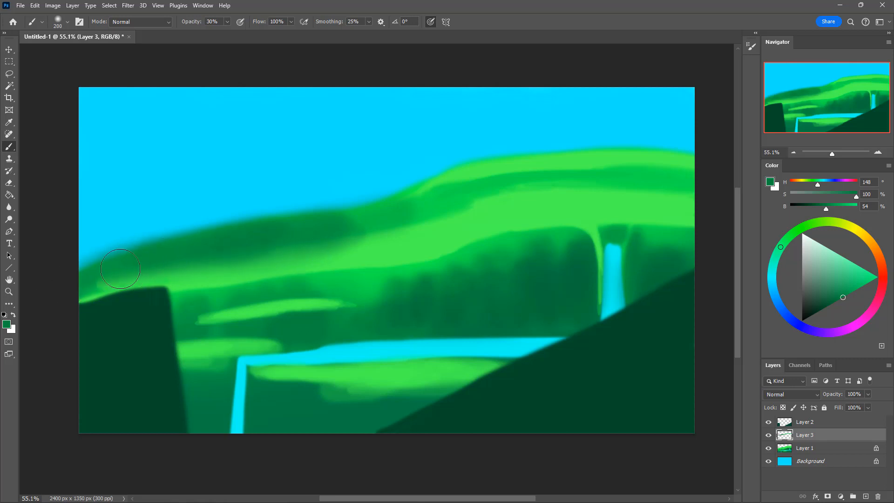
{"action": "mouse_move", "coordinate": [295, 248]}
{"action": "left_mouse_down"}
{"action": "mouse_move", "coordinate": [374, 234]}
{"action": "mouse_move", "coordinate": [290, 243]}
{"action": "mouse_move", "coordinate": [419, 198]}
{"action": "left_mouse_up"}
{"action": "left_click_drag", "start_coordinate": [419, 199], "coordinate": [323, 234]}
Sample the light green (H 123, S 72, B 100) and restore the highlight below the dark ridge at brush size 100
{"action": "key", "text": "bracketleft"}
{"action": "key", "text": "bracketleft"}
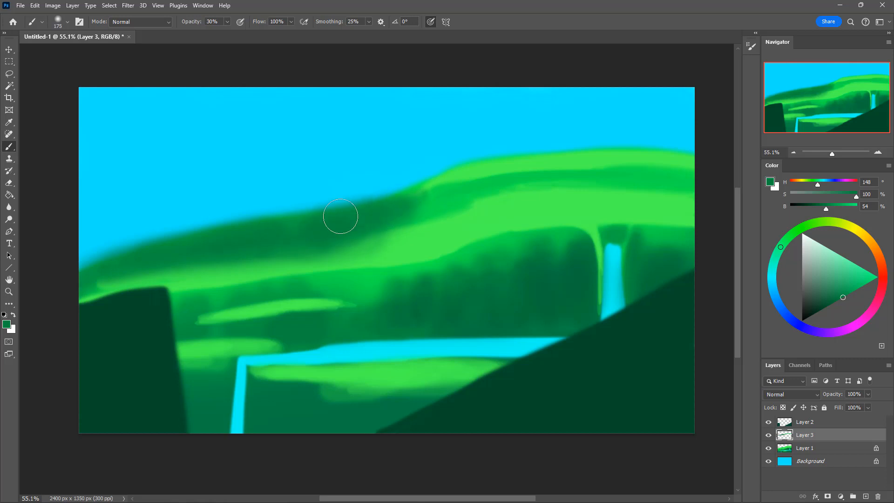
{"action": "left_click", "coordinate": [419, 238], "text": "alt"}
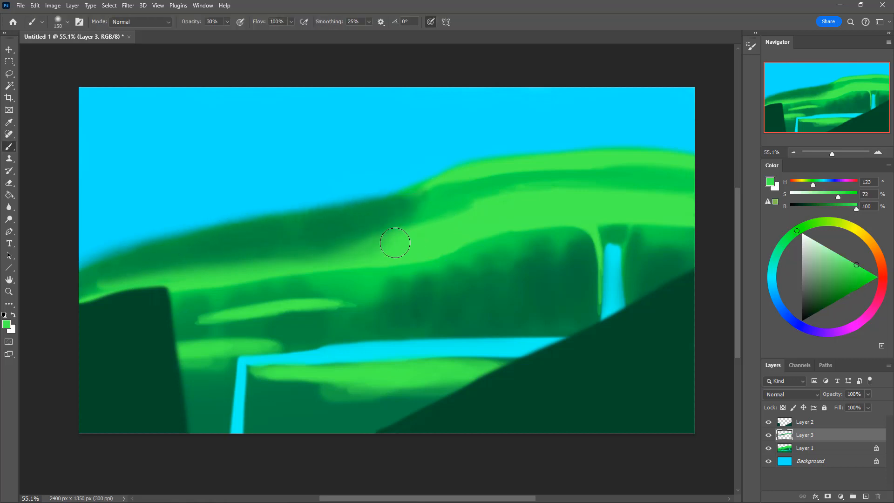
{"action": "key", "text": "bracketleft"}
{"action": "key", "text": "bracketleft"}
{"action": "mouse_move", "coordinate": [427, 231]}
{"action": "left_mouse_down"}
{"action": "mouse_move", "coordinate": [306, 261]}
{"action": "mouse_move", "coordinate": [358, 254]}
{"action": "left_mouse_up"}
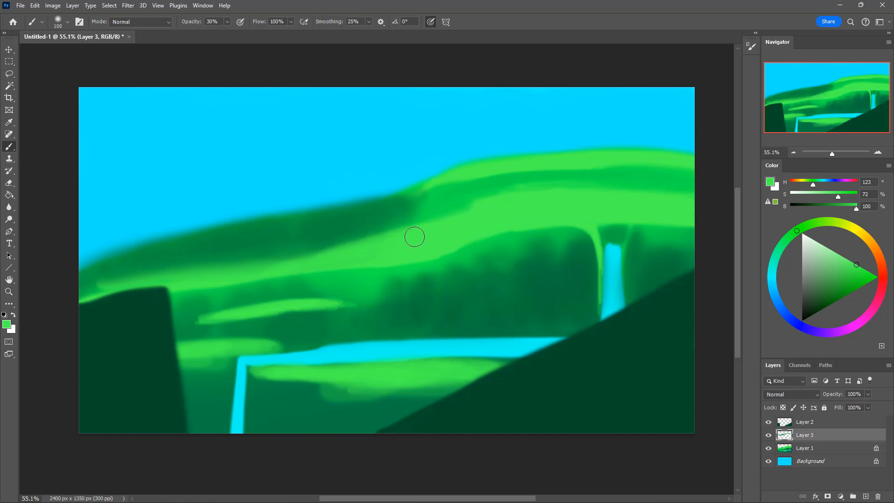
Sample the ridge's dark green (H 147, S 100, B 55) and even out the left ridge's shading at brush size 125
{"action": "key", "text": "bracketright"}
{"action": "left_click", "coordinate": [387, 217], "text": "alt"}
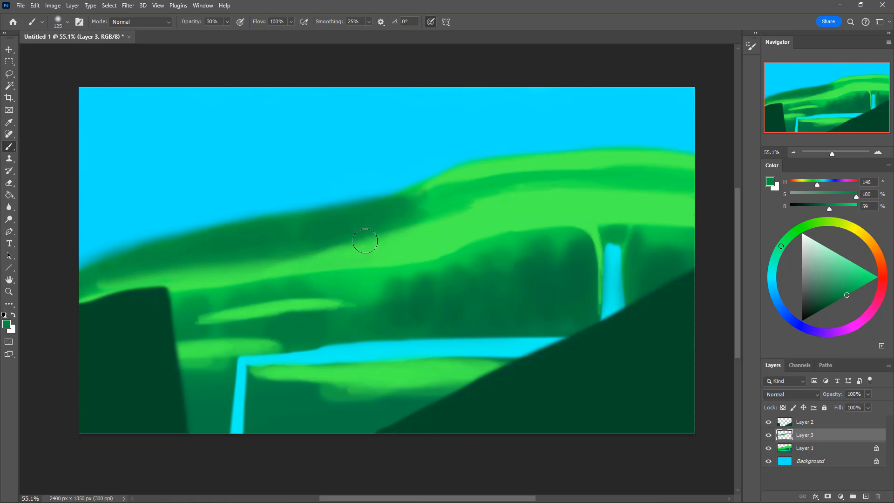
{"action": "left_click", "coordinate": [330, 223], "text": "alt"}
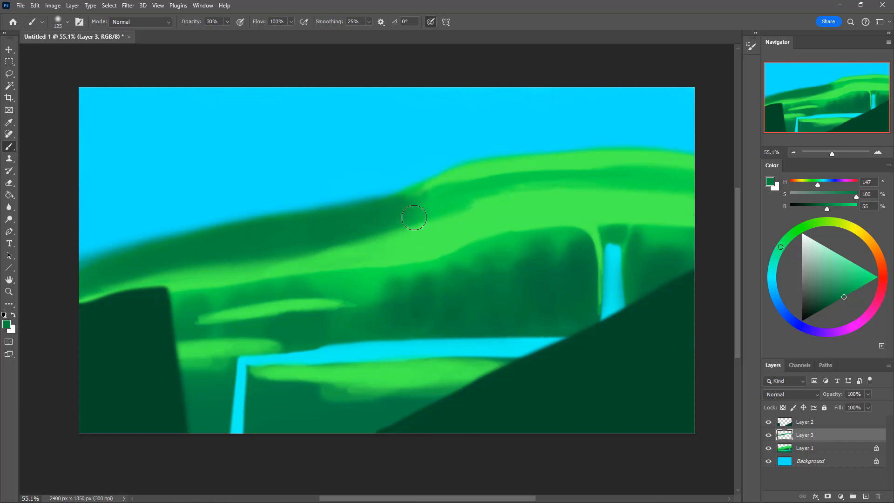
Sample a transition green (H 142, S 99, B 76) and soften the boundary between the dark ridge and the light slope below it
{"action": "left_click", "coordinate": [423, 206], "text": "alt"}
{"action": "left_click_drag", "start_coordinate": [405, 222], "coordinate": [283, 251]}
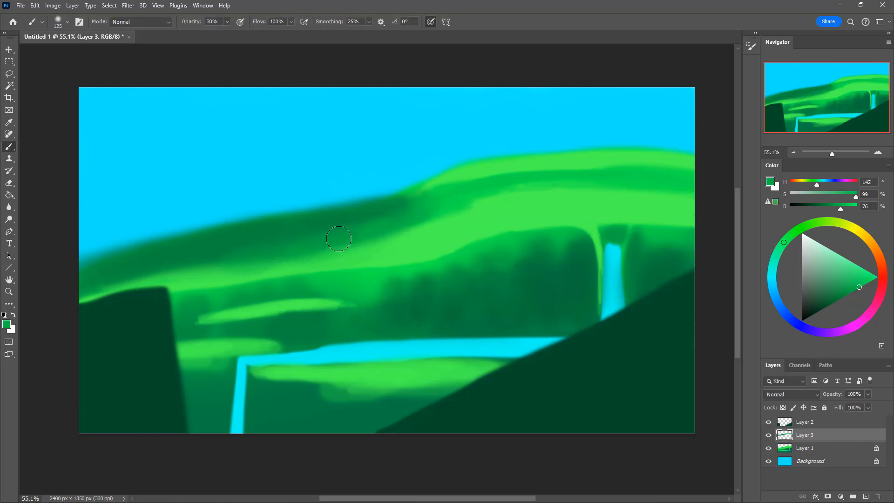
{"action": "left_click_drag", "start_coordinate": [317, 242], "coordinate": [157, 278]}
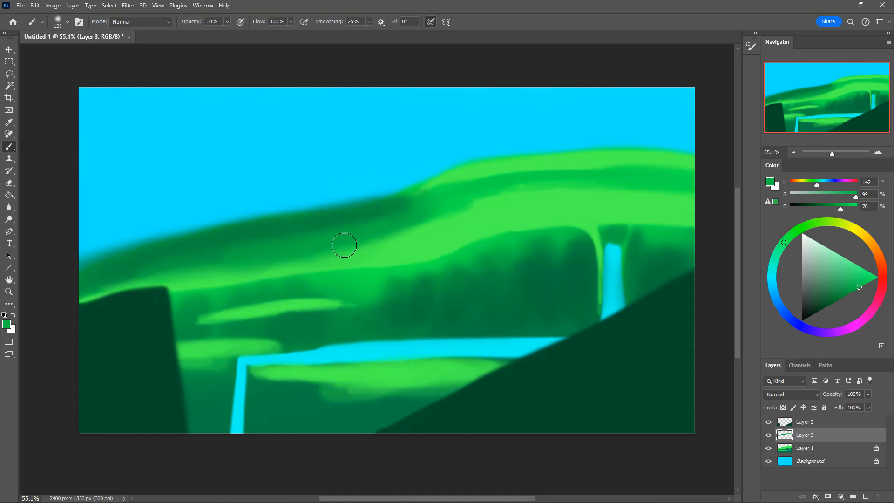
{"action": "mouse_move", "coordinate": [345, 249]}
{"action": "left_mouse_down"}
{"action": "mouse_move", "coordinate": [202, 264]}
{"action": "mouse_move", "coordinate": [47, 303]}
{"action": "left_mouse_up"}
Sample the dark green near the ridge's crest (H 146, S 99, B 57) and blend it along the left ridge at 30% opacity
{"action": "key", "text": "i"}
{"action": "left_click", "coordinate": [376, 207]}
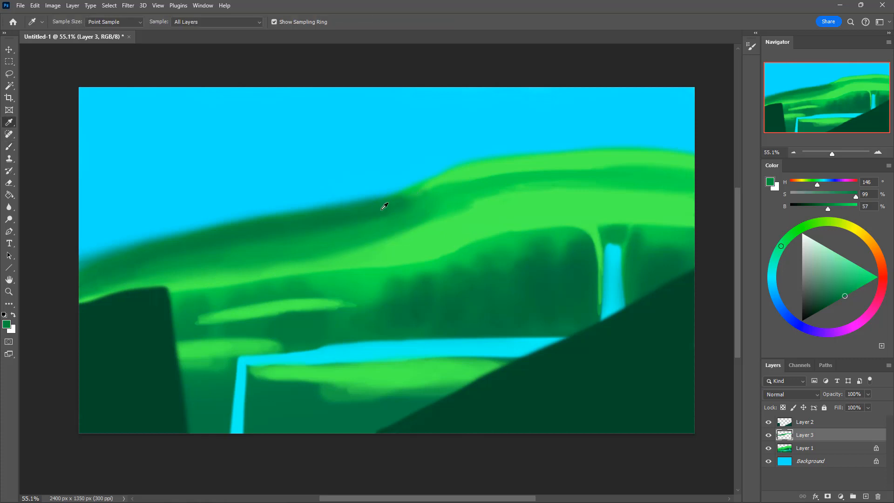
{"action": "key", "text": "b"}
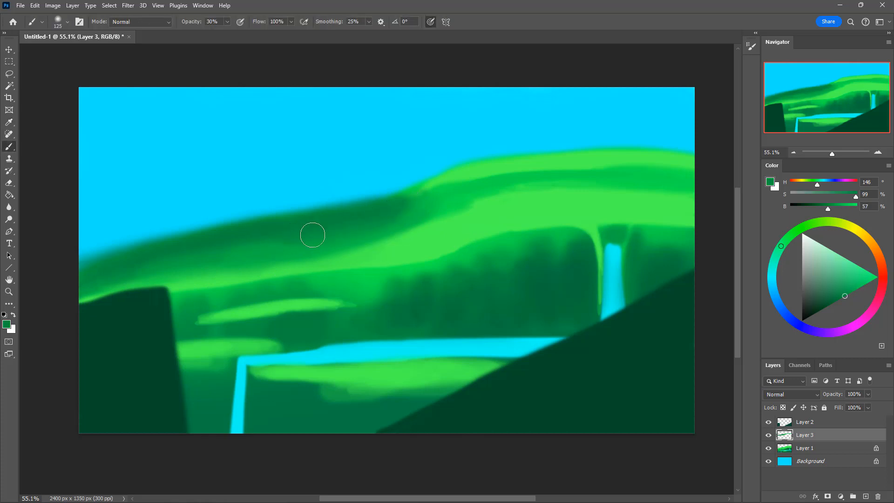
{"action": "key", "text": "i"}
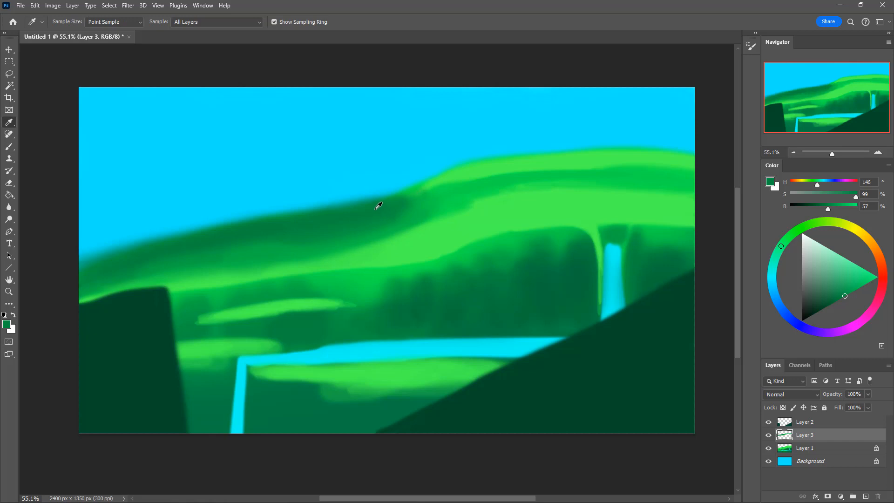
{"action": "left_click", "coordinate": [378, 206]}
{"action": "key", "text": "b"}
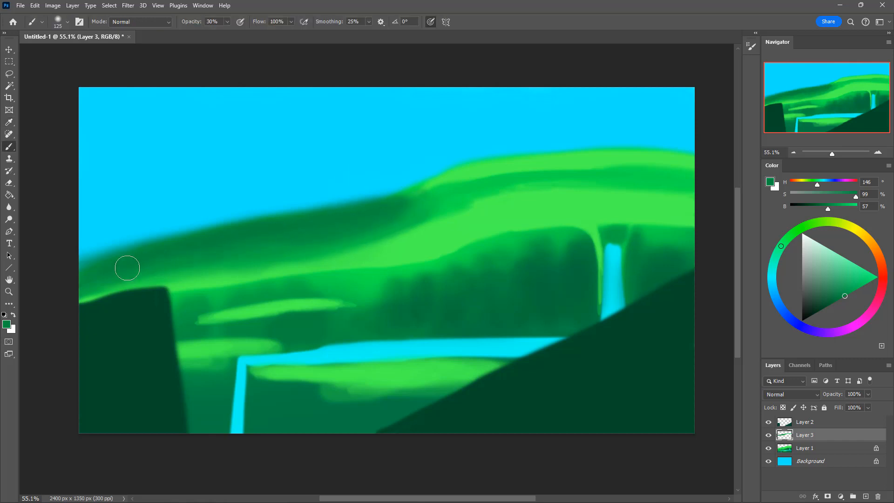
Sample a mid green (H 140, S 99, B 84) and blend it along the slope below the dark left ridge at 30% opacity
{"action": "key", "text": "i"}
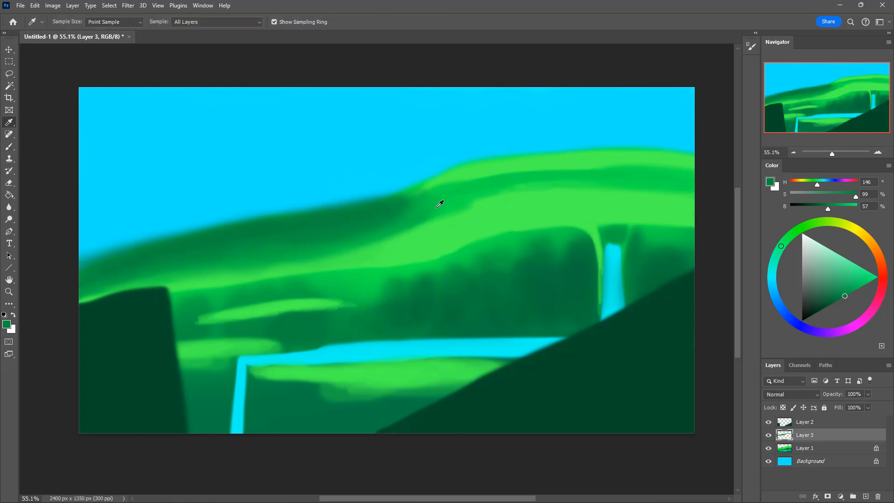
{"action": "left_click", "coordinate": [437, 207]}
{"action": "key", "text": "b"}
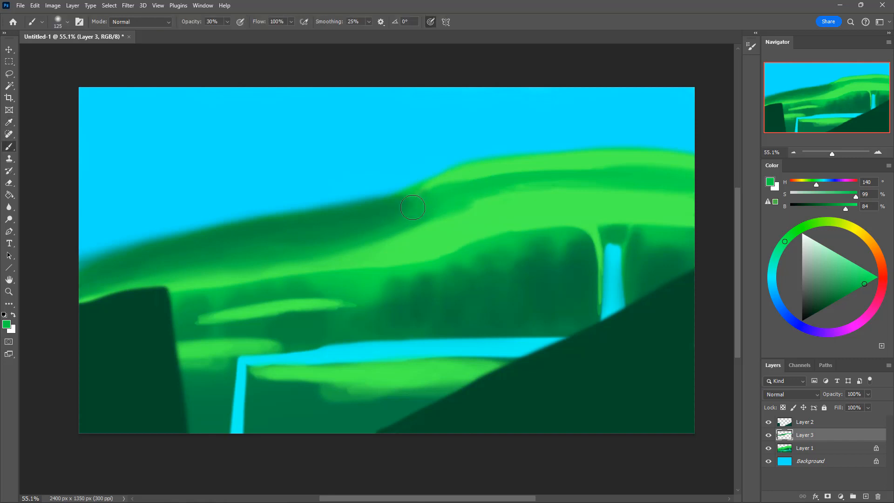
{"action": "key", "text": "ctrl+z"}
{"action": "mouse_move", "coordinate": [433, 213]}
{"action": "left_mouse_down"}
{"action": "mouse_move", "coordinate": [404, 224]}
{"action": "mouse_move", "coordinate": [405, 232]}
{"action": "mouse_move", "coordinate": [261, 264]}
{"action": "mouse_move", "coordinate": [425, 223]}
{"action": "mouse_move", "coordinate": [393, 240]}
{"action": "mouse_move", "coordinate": [317, 254]}
{"action": "mouse_move", "coordinate": [463, 188]}
{"action": "mouse_move", "coordinate": [509, 181]}
{"action": "mouse_move", "coordinate": [345, 247]}
{"action": "left_mouse_up"}
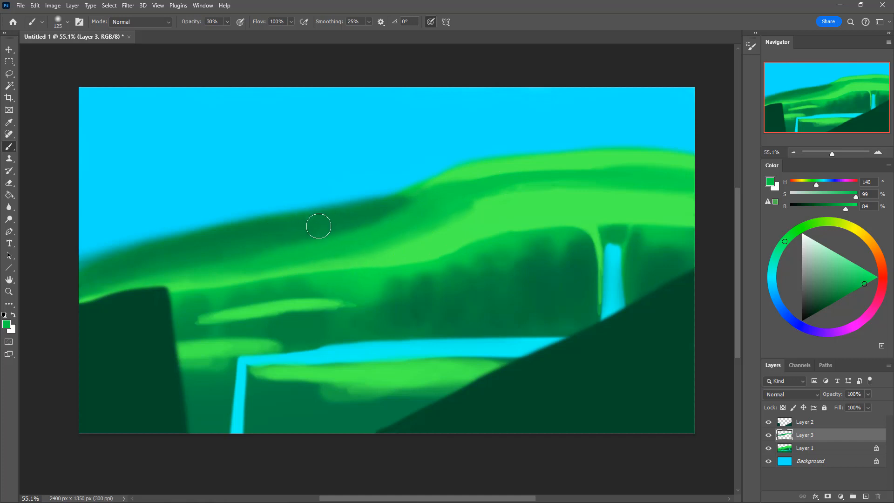
Sample the ridge's dark green (H 147, S 100, B 56) and paint a raised flat-topped mound on the left ridge at brush size 90, 100% opacity
{"action": "left_click", "coordinate": [329, 215], "text": "alt"}
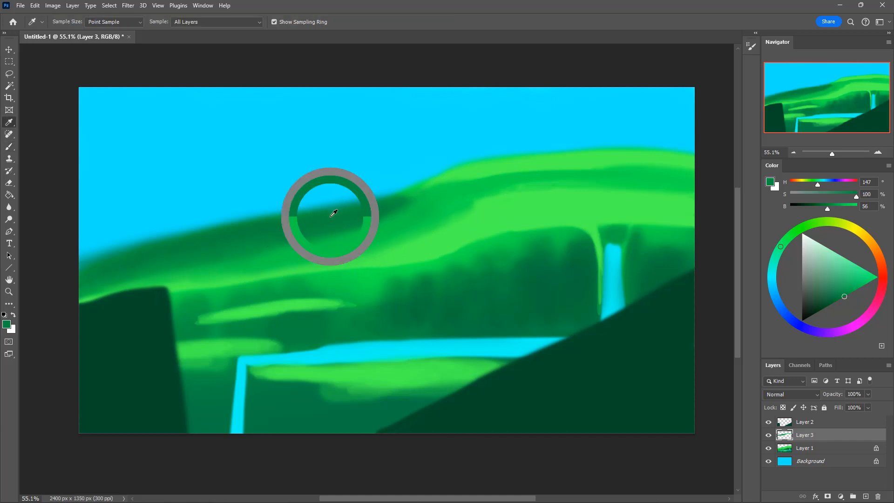
{"action": "key", "text": "bracketleft"}
{"action": "key", "text": "bracketleft"}
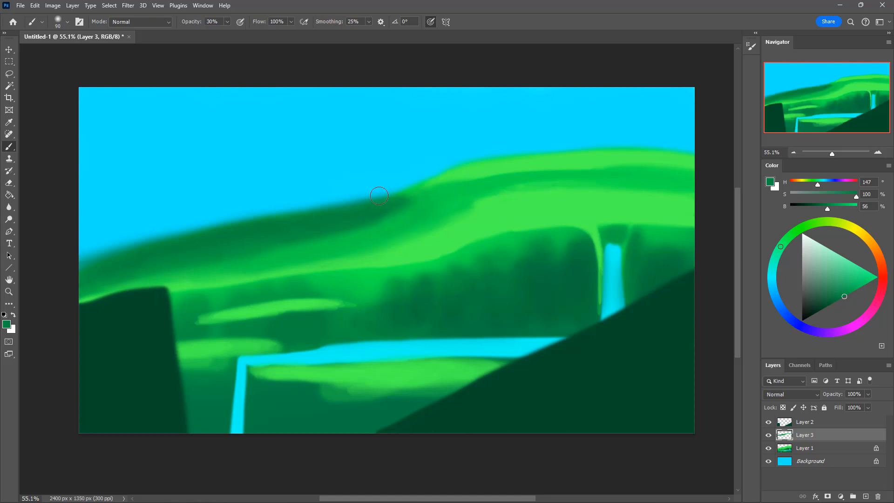
{"action": "mouse_move", "coordinate": [379, 195]}
{"action": "left_mouse_down"}
{"action": "mouse_move", "coordinate": [271, 188]}
{"action": "mouse_move", "coordinate": [356, 187]}
{"action": "mouse_move", "coordinate": [378, 213]}
{"action": "mouse_move", "coordinate": [347, 193]}
{"action": "mouse_move", "coordinate": [280, 200]}
{"action": "mouse_move", "coordinate": [372, 200]}
{"action": "mouse_move", "coordinate": [291, 207]}
{"action": "mouse_move", "coordinate": [309, 197]}
{"action": "mouse_move", "coordinate": [257, 194]}
{"action": "mouse_move", "coordinate": [220, 222]}
{"action": "mouse_move", "coordinate": [242, 225]}
{"action": "mouse_move", "coordinate": [273, 209]}
{"action": "mouse_move", "coordinate": [245, 215]}
{"action": "mouse_move", "coordinate": [227, 204]}
{"action": "mouse_move", "coordinate": [190, 236]}
{"action": "mouse_move", "coordinate": [224, 204]}
{"action": "mouse_move", "coordinate": [188, 239]}
{"action": "mouse_move", "coordinate": [236, 198]}
{"action": "mouse_move", "coordinate": [172, 249]}
{"action": "mouse_move", "coordinate": [182, 226]}
{"action": "mouse_move", "coordinate": [255, 200]}
{"action": "mouse_move", "coordinate": [210, 236]}
{"action": "mouse_move", "coordinate": [268, 212]}
{"action": "mouse_move", "coordinate": [248, 219]}
{"action": "mouse_move", "coordinate": [241, 195]}
{"action": "mouse_move", "coordinate": [215, 236]}
{"action": "mouse_move", "coordinate": [268, 226]}
{"action": "mouse_move", "coordinate": [289, 233]}
{"action": "left_mouse_up"}
{"action": "key", "text": "ctrl+z"}
{"action": "key", "text": "0"}
{"action": "key", "text": "e"}
{"action": "key", "text": "ctrl+z"}
{"action": "key", "text": "b"}
{"action": "left_click", "coordinate": [242, 195], "text": "alt"}
Sample the sky cyan (H 186, S 100, B 100) and trim the left slope of the mound and the far-left ridge line
{"action": "key", "text": "i"}
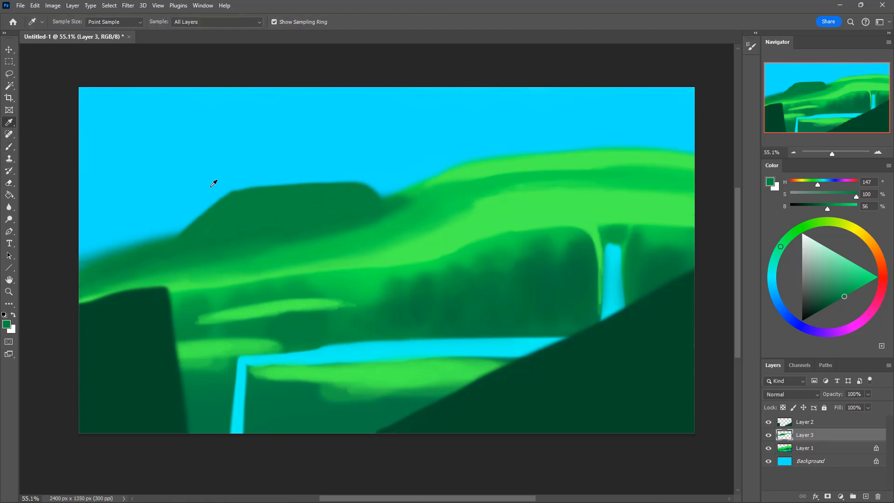
{"action": "left_click", "coordinate": [213, 184]}
{"action": "key", "text": "b"}
{"action": "mouse_move", "coordinate": [217, 191]}
{"action": "left_mouse_down"}
{"action": "mouse_move", "coordinate": [171, 243]}
{"action": "mouse_move", "coordinate": [55, 270]}
{"action": "left_mouse_up"}
{"action": "left_click_drag", "start_coordinate": [162, 240], "coordinate": [83, 255]}
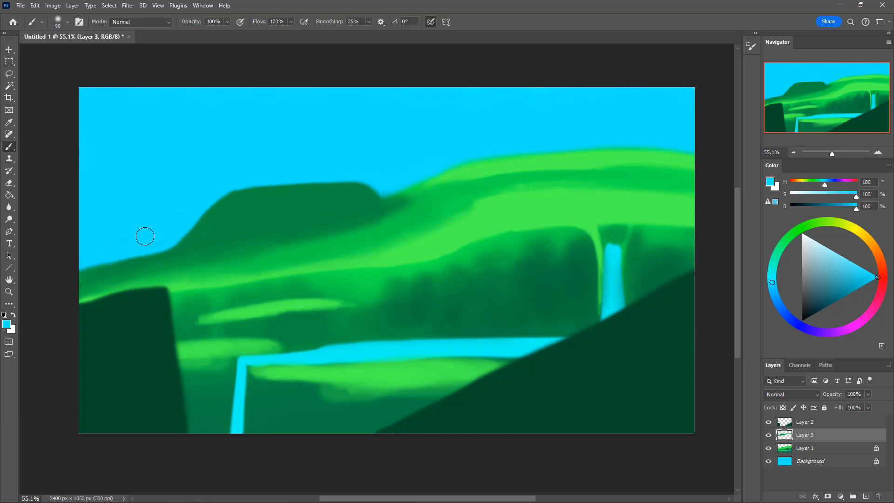
{"action": "left_click_drag", "start_coordinate": [230, 185], "coordinate": [177, 233]}
{"action": "left_click_drag", "start_coordinate": [212, 202], "coordinate": [172, 236]}
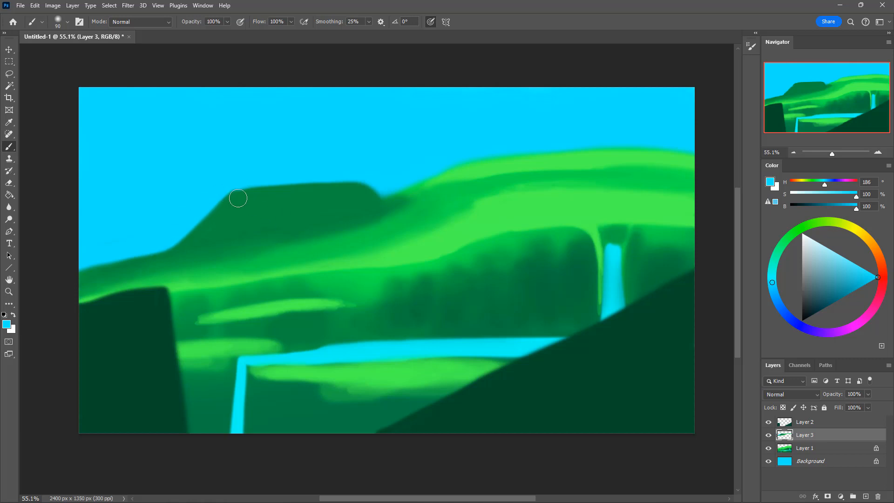
{"action": "mouse_move", "coordinate": [238, 198]}
{"action": "left_mouse_down"}
{"action": "mouse_move", "coordinate": [218, 191]}
{"action": "mouse_move", "coordinate": [320, 186]}
{"action": "mouse_move", "coordinate": [208, 220]}
{"action": "mouse_move", "coordinate": [226, 207]}
{"action": "mouse_move", "coordinate": [194, 215]}
{"action": "mouse_move", "coordinate": [224, 196]}
{"action": "mouse_move", "coordinate": [163, 244]}
{"action": "left_mouse_up"}
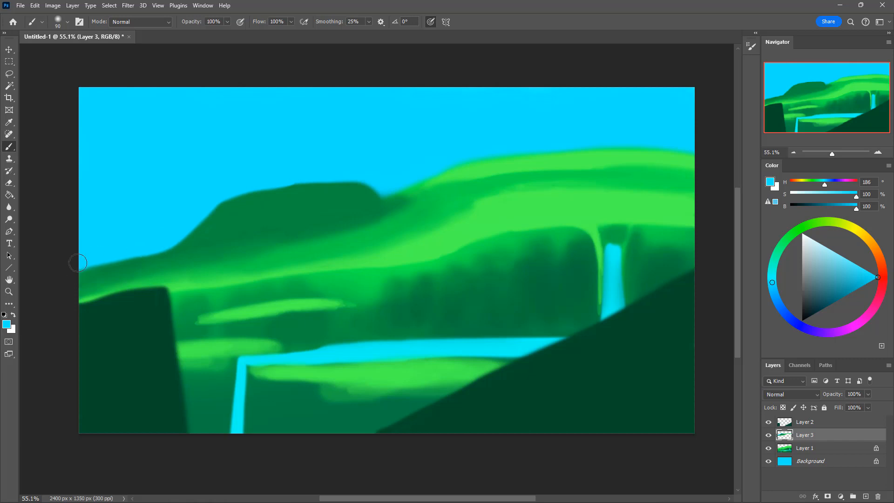
Sample a dark green (H 146, S 100, B 59) and a lighter green (H 141, S 99, B 80) to blend the mound's base at 30% opacity
{"action": "left_click", "coordinate": [169, 254], "text": "alt"}
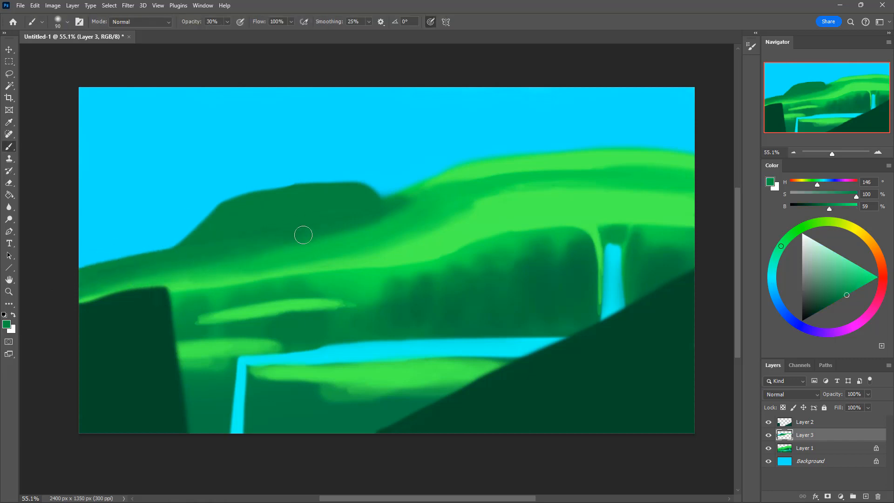
{"action": "left_click", "coordinate": [403, 212], "text": "alt"}
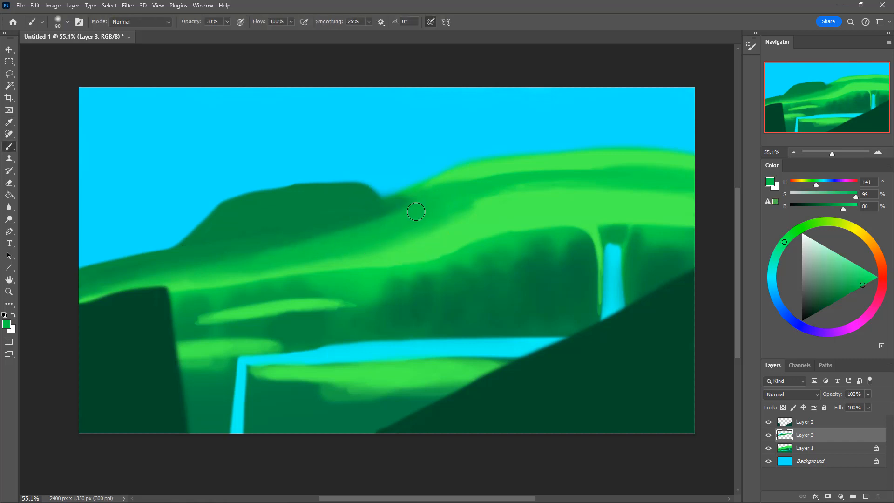
{"action": "left_click_drag", "start_coordinate": [132, 271], "coordinate": [276, 250]}
Sample the mound's dark green and extend its flat top to the right, up to the light hill, at 100% opacity
{"action": "key", "text": "alt"}
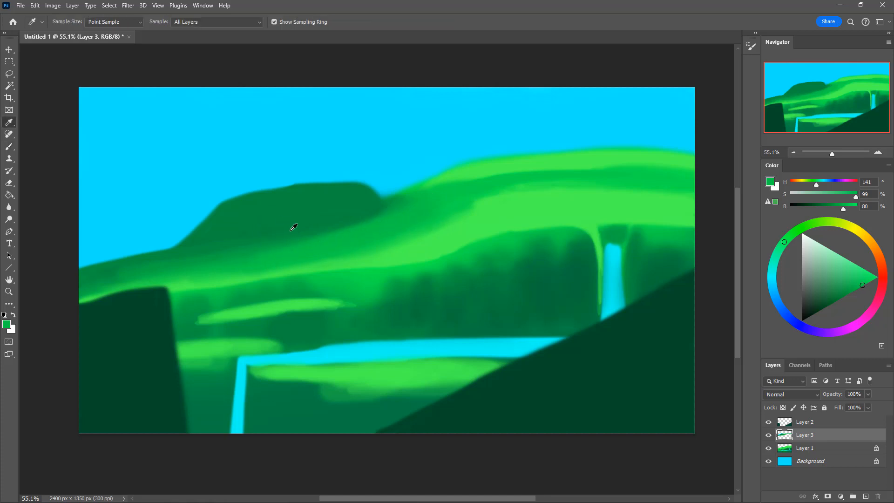
{"action": "left_click", "coordinate": [325, 194], "text": "alt"}
{"action": "left_click_drag", "start_coordinate": [343, 191], "coordinate": [363, 191]}
{"action": "mouse_move", "coordinate": [346, 193]}
{"action": "left_mouse_down"}
{"action": "mouse_move", "coordinate": [407, 184]}
{"action": "mouse_move", "coordinate": [373, 200]}
{"action": "left_mouse_up"}
Sample the light green (H 123, S 72, B 100) and raise the right hill's crest into a higher plateau with brush sizes 80 and 90
{"action": "left_click", "coordinate": [456, 169], "text": "alt"}
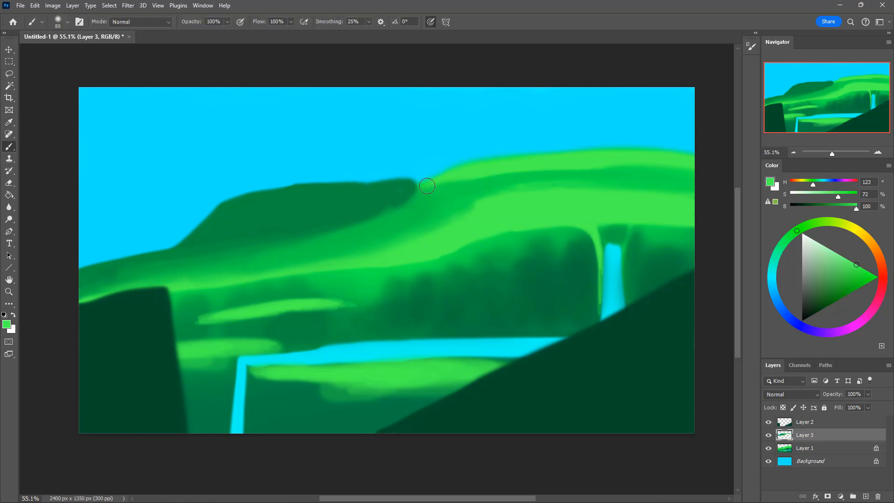
{"action": "mouse_move", "coordinate": [443, 170]}
{"action": "left_mouse_down"}
{"action": "mouse_move", "coordinate": [469, 150]}
{"action": "mouse_move", "coordinate": [559, 134]}
{"action": "mouse_move", "coordinate": [644, 135]}
{"action": "left_mouse_up"}
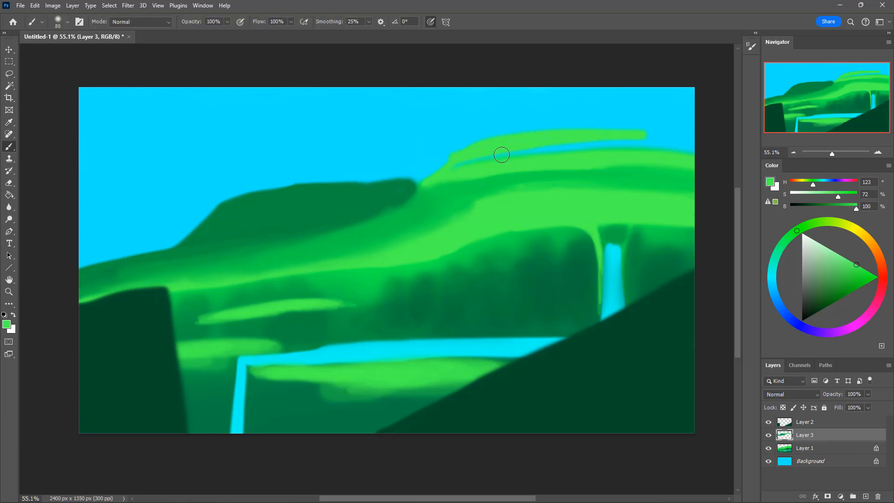
{"action": "key", "text": "bracketright"}
{"action": "mouse_move", "coordinate": [482, 160]}
{"action": "left_mouse_down"}
{"action": "mouse_move", "coordinate": [565, 139]}
{"action": "mouse_move", "coordinate": [683, 140]}
{"action": "mouse_move", "coordinate": [481, 161]}
{"action": "mouse_move", "coordinate": [668, 153]}
{"action": "mouse_move", "coordinate": [552, 150]}
{"action": "mouse_move", "coordinate": [676, 144]}
{"action": "mouse_move", "coordinate": [522, 151]}
{"action": "mouse_move", "coordinate": [690, 140]}
{"action": "mouse_move", "coordinate": [575, 139]}
{"action": "mouse_move", "coordinate": [627, 136]}
{"action": "left_mouse_up"}
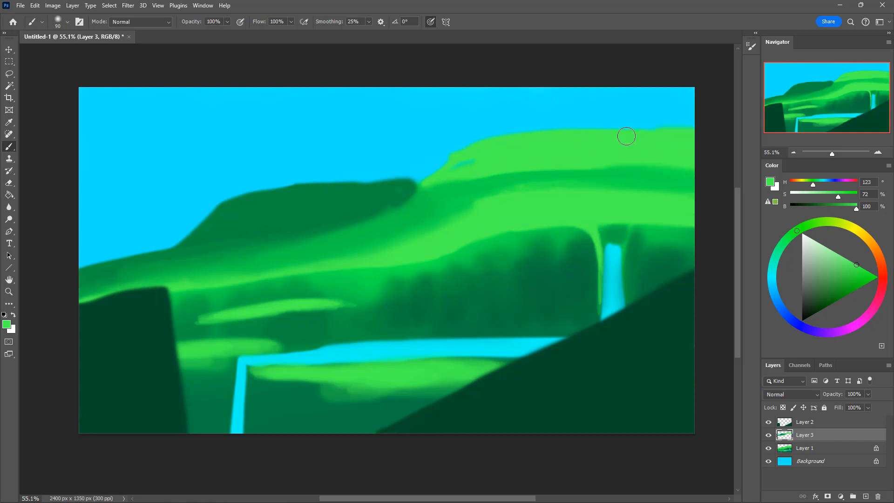
{"action": "left_click_drag", "start_coordinate": [482, 148], "coordinate": [320, 238]}
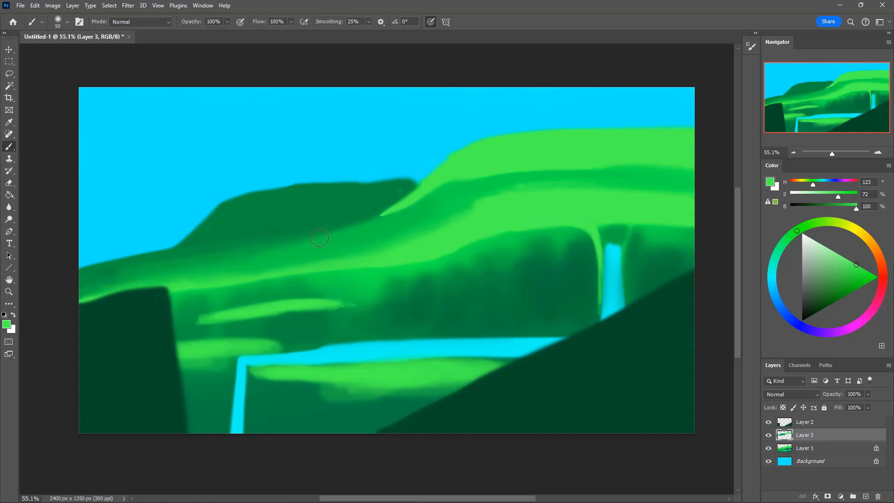
{"action": "key", "text": "ctrl+z"}
Sample a mid green (H 140, S 99, B 82) and shade the plateau's left slope, softening it at brush size 125, 30% opacity
{"action": "left_click", "coordinate": [437, 200], "text": "alt"}
{"action": "mouse_move", "coordinate": [453, 171]}
{"action": "left_mouse_down"}
{"action": "mouse_move", "coordinate": [459, 160]}
{"action": "mouse_move", "coordinate": [454, 174]}
{"action": "mouse_move", "coordinate": [398, 209]}
{"action": "left_mouse_up"}
{"action": "key", "text": "3"}
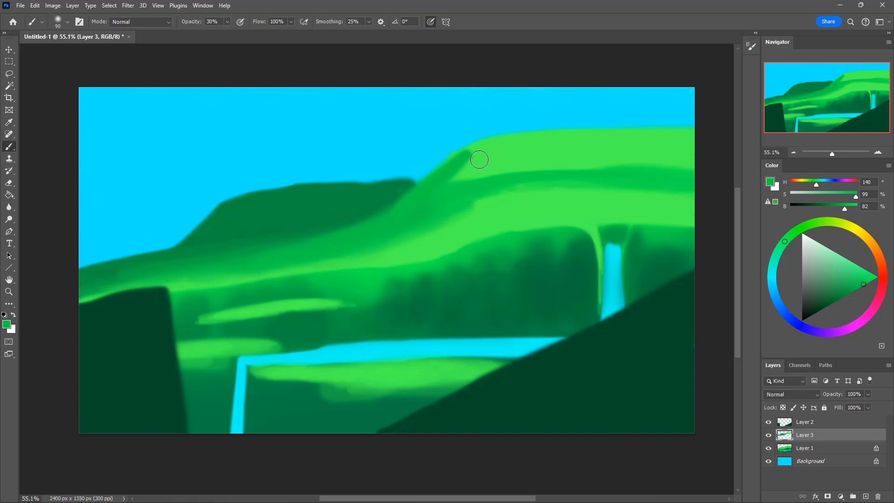
{"action": "key", "text": "bracketright"}
{"action": "key", "text": "bracketright"}
{"action": "left_click_drag", "start_coordinate": [474, 157], "coordinate": [407, 215]}
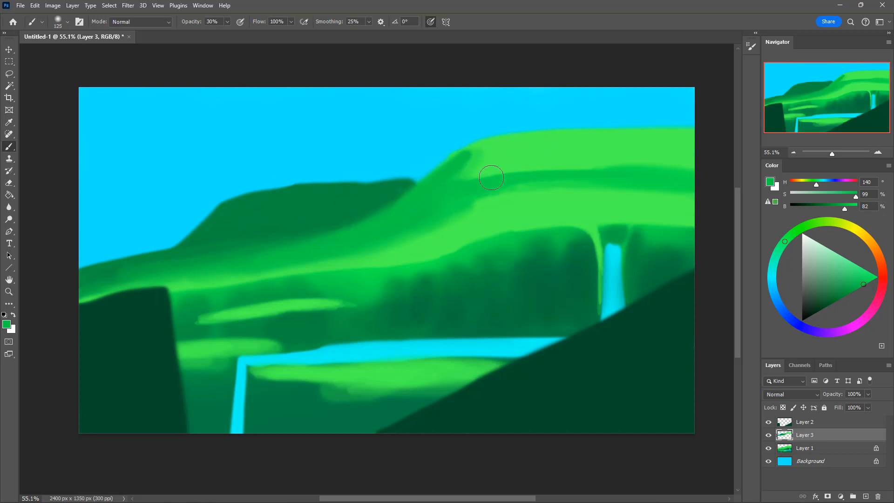
Sample the mound's dark green (H 147, S 100, B 56) and blend its right side into the hill, enlarging the brush to 125
{"action": "key", "text": "bracketleft"}
{"action": "key", "text": "bracketleft"}
{"action": "left_click", "coordinate": [383, 189], "text": "alt"}
{"action": "mouse_move", "coordinate": [376, 189]}
{"action": "left_mouse_down"}
{"action": "mouse_move", "coordinate": [424, 181]}
{"action": "mouse_move", "coordinate": [335, 221]}
{"action": "left_mouse_up"}
{"action": "key", "text": "bracketright"}
{"action": "key", "text": "bracketright"}
{"action": "key", "text": "bracketright"}
{"action": "mouse_move", "coordinate": [415, 196]}
{"action": "left_mouse_down"}
{"action": "mouse_move", "coordinate": [374, 215]}
{"action": "mouse_move", "coordinate": [258, 248]}
{"action": "mouse_move", "coordinate": [191, 260]}
{"action": "left_mouse_up"}
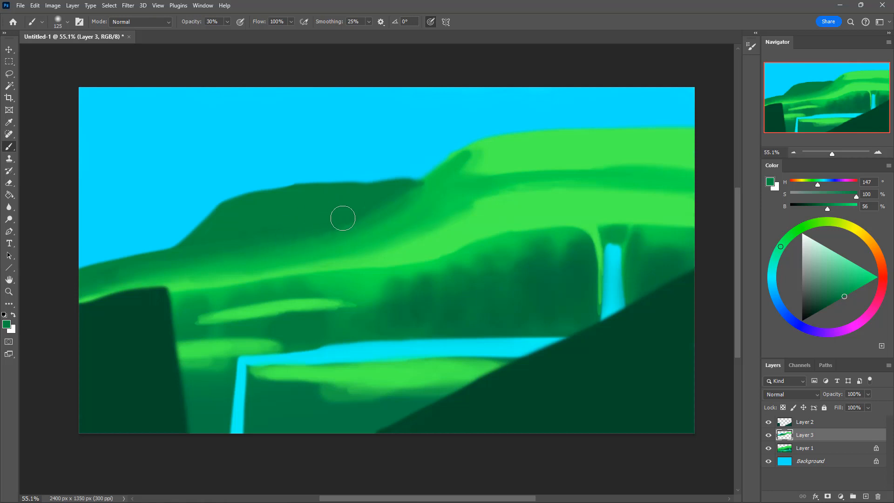
Change the sampled green to teal (H 164, S 100, B 73) and brush it over the mound's top, left edge and lower slope at 30% opacity
{"action": "key", "text": "i"}
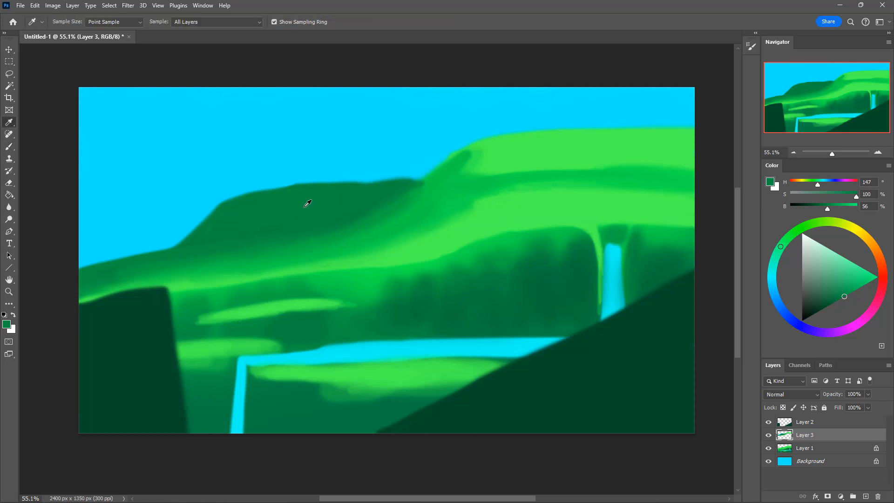
{"action": "left_click", "coordinate": [305, 205]}
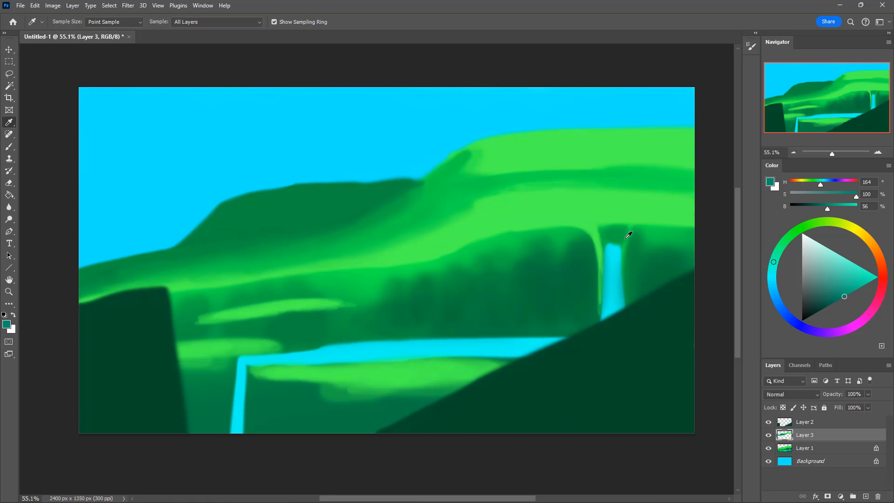
{"action": "key", "text": "b"}
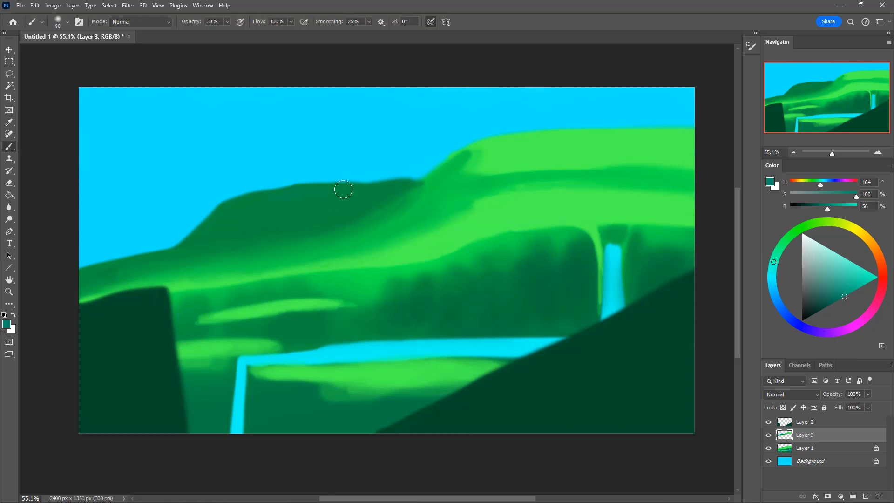
{"action": "left_click_drag", "start_coordinate": [845, 296], "coordinate": [855, 295]}
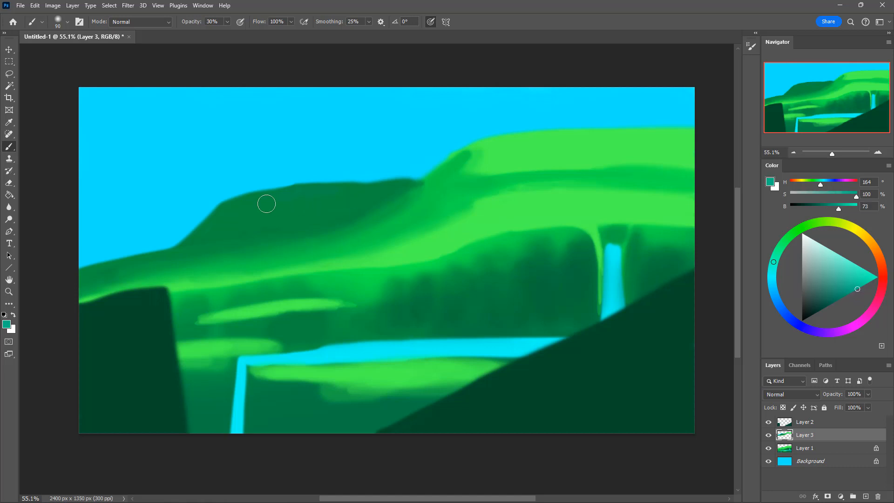
{"action": "left_click_drag", "start_coordinate": [266, 204], "coordinate": [382, 189]}
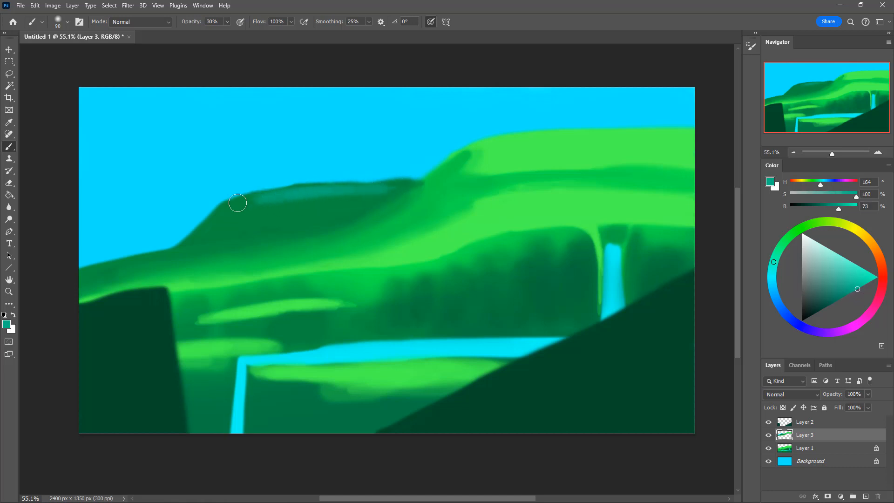
{"action": "mouse_move", "coordinate": [228, 204]}
{"action": "left_mouse_down"}
{"action": "mouse_move", "coordinate": [193, 239]}
{"action": "mouse_move", "coordinate": [238, 204]}
{"action": "mouse_move", "coordinate": [176, 250]}
{"action": "left_mouse_up"}
{"action": "key", "text": "bracketright"}
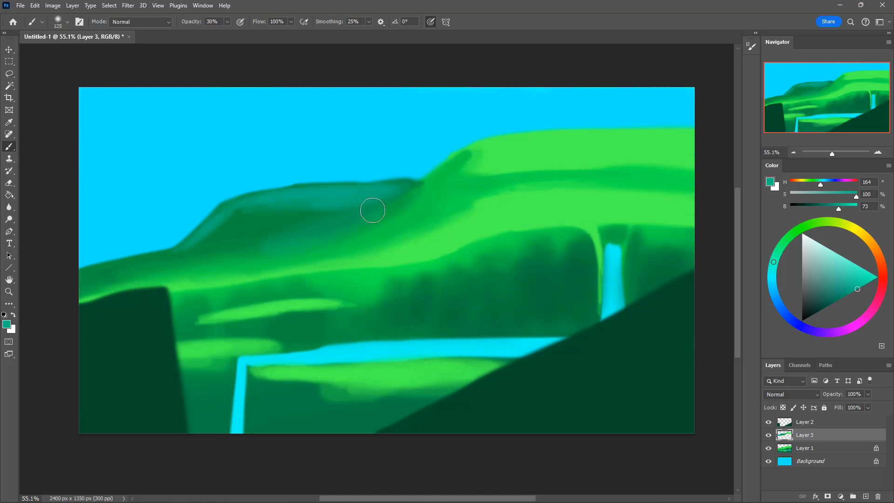
Sample a teal green (H 157, S 100, B 65) and a mid green (H 141, S 99, B 80) to blend the mound's lower slope
{"action": "left_click", "coordinate": [348, 222], "text": "alt"}
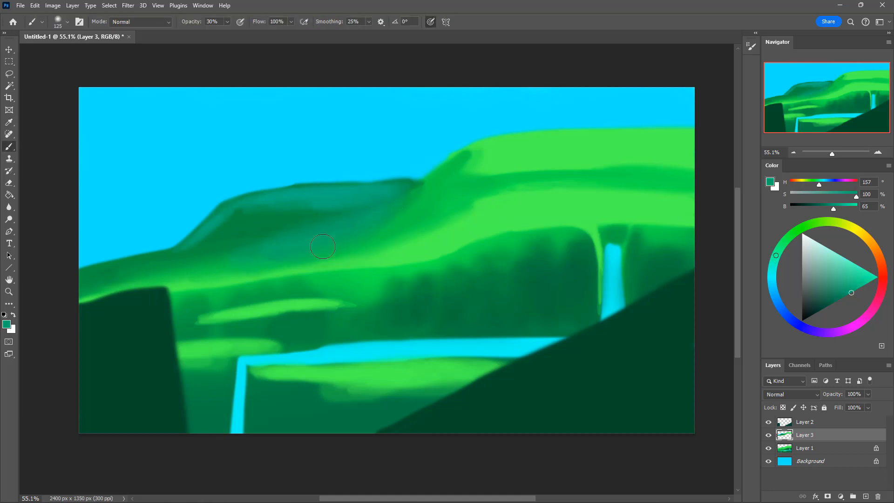
{"action": "key", "text": "bracketright"}
{"action": "key", "text": "bracketleft"}
{"action": "left_click", "coordinate": [408, 233], "text": "alt"}
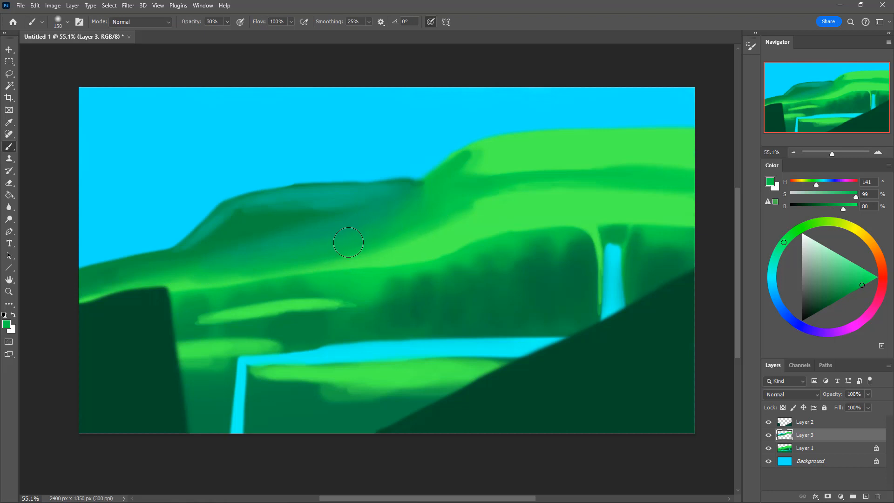
Sample the mound's teal (H 160, S 100, B 68) and blend it across the slope between mound and plateau at brush size 150
{"action": "key", "text": "i"}
{"action": "left_click", "coordinate": [366, 203]}
{"action": "key", "text": "b"}
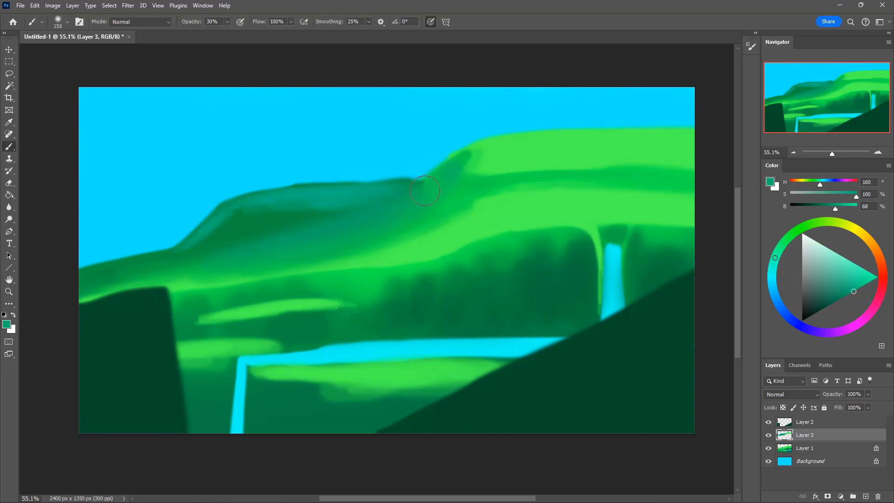
{"action": "key", "text": "ctrl+z"}
{"action": "mouse_move", "coordinate": [471, 196]}
{"action": "left_mouse_down"}
{"action": "mouse_move", "coordinate": [449, 205]}
{"action": "mouse_move", "coordinate": [454, 166]}
{"action": "mouse_move", "coordinate": [379, 222]}
{"action": "left_mouse_up"}
{"action": "mouse_move", "coordinate": [436, 184]}
{"action": "left_mouse_down"}
{"action": "mouse_move", "coordinate": [387, 192]}
{"action": "mouse_move", "coordinate": [455, 182]}
{"action": "left_mouse_up"}
{"action": "left_click_drag", "start_coordinate": [455, 195], "coordinate": [448, 200]}
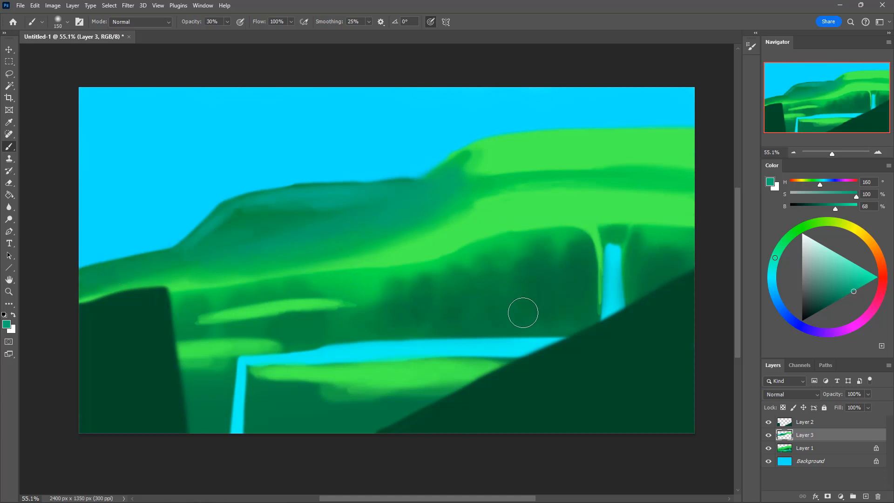
Brush a teal haze above the horizontal water's far edge, using a sampled H 154, S 100, B 56 and brush size 125
{"action": "mouse_move", "coordinate": [523, 312]}
{"action": "left_mouse_down"}
{"action": "mouse_move", "coordinate": [498, 321]}
{"action": "mouse_move", "coordinate": [543, 315]}
{"action": "left_mouse_up"}
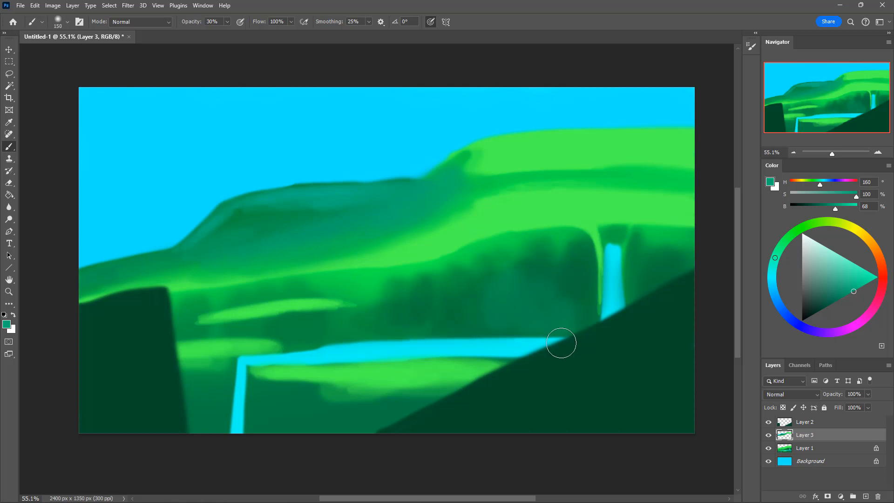
{"action": "key", "text": "ctrl+z"}
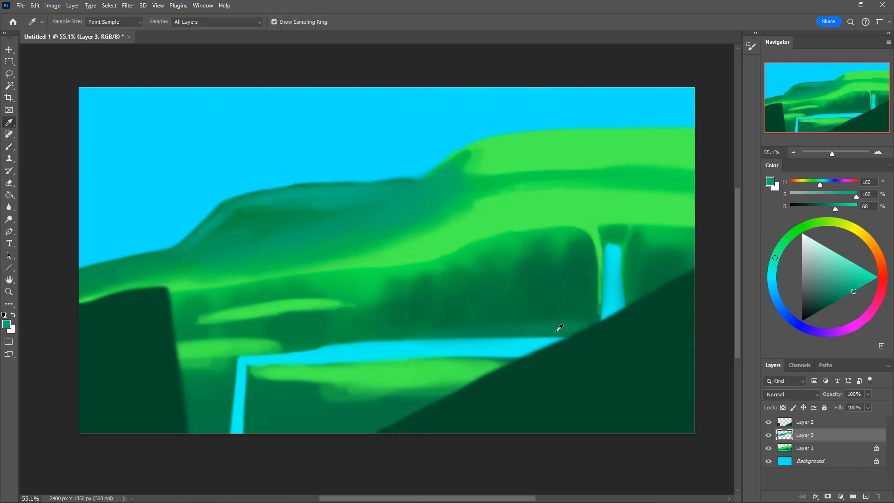
{"action": "left_click", "coordinate": [555, 332], "text": "alt"}
{"action": "key", "text": "bracketleft"}
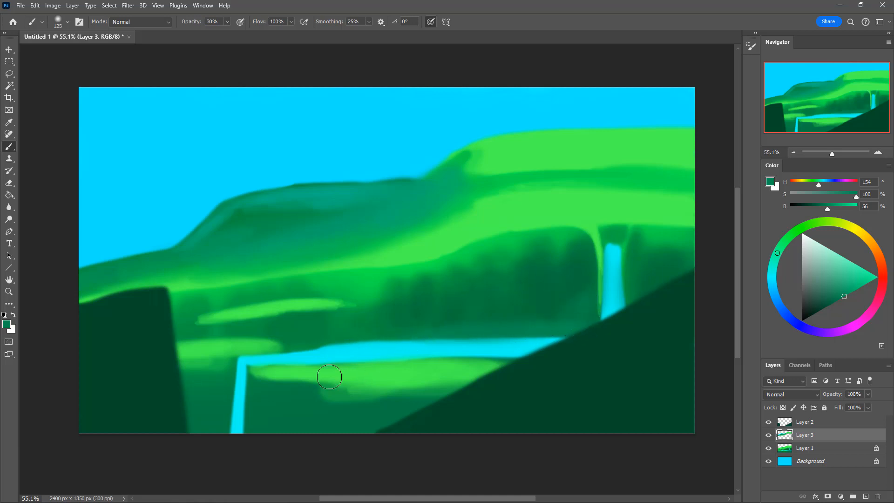
Sample a teal green from the mound (H 157, S 100, B 64) and brush it alongside the narrow lower-left waterfall at size 90
{"action": "key", "text": "bracketleft"}
{"action": "key", "text": "bracketleft"}
{"action": "left_click", "coordinate": [257, 195], "text": "alt"}
{"action": "left_click_drag", "start_coordinate": [254, 382], "coordinate": [243, 461]}
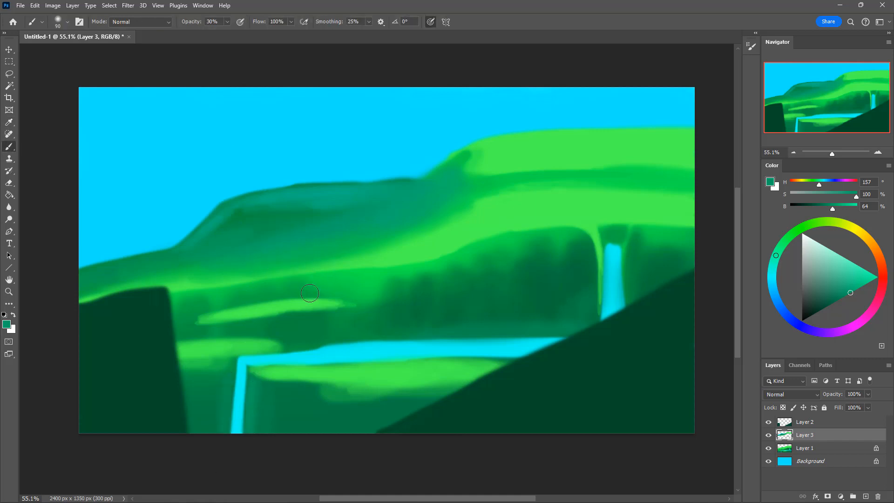
Sample a dark green (H 147, S 100, B 56) and shade the mound's left slope and the ridge descending from it, using 100% and 30% opacity
{"action": "key", "text": "alt"}
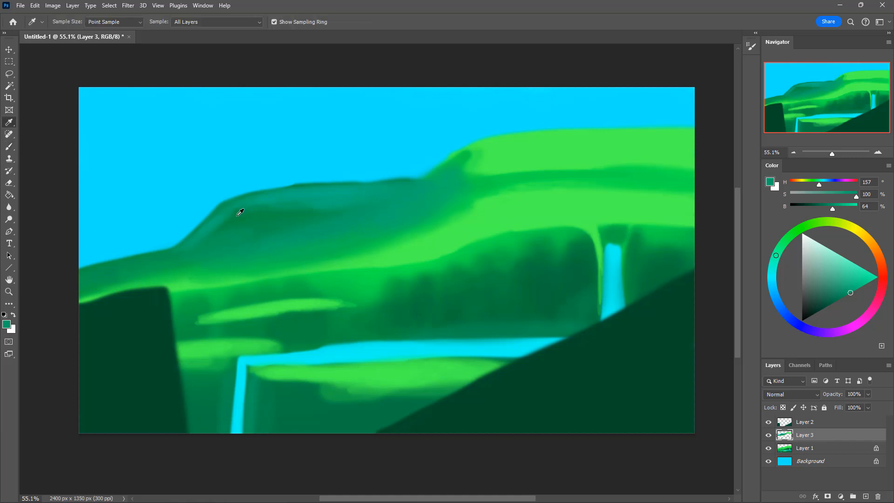
{"action": "left_click", "coordinate": [240, 212], "text": "alt"}
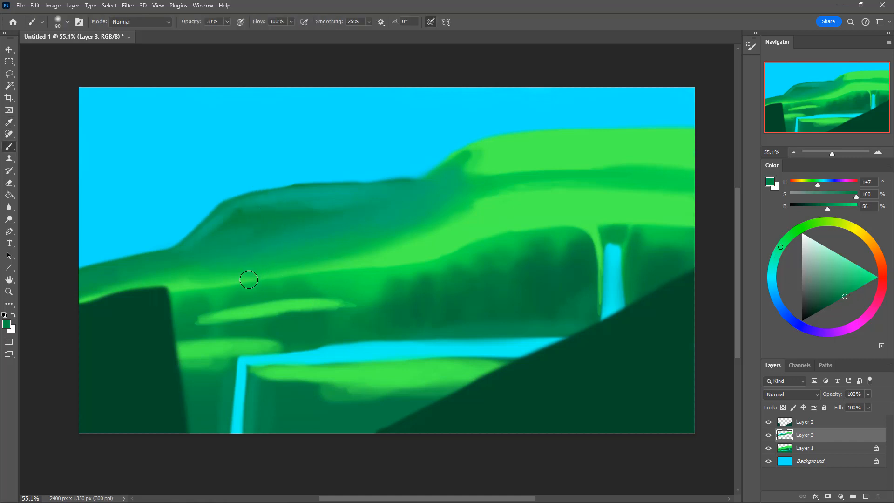
{"action": "left_click_drag", "start_coordinate": [236, 217], "coordinate": [195, 254]}
{"action": "key", "text": "0"}
{"action": "left_click_drag", "start_coordinate": [217, 225], "coordinate": [176, 256]}
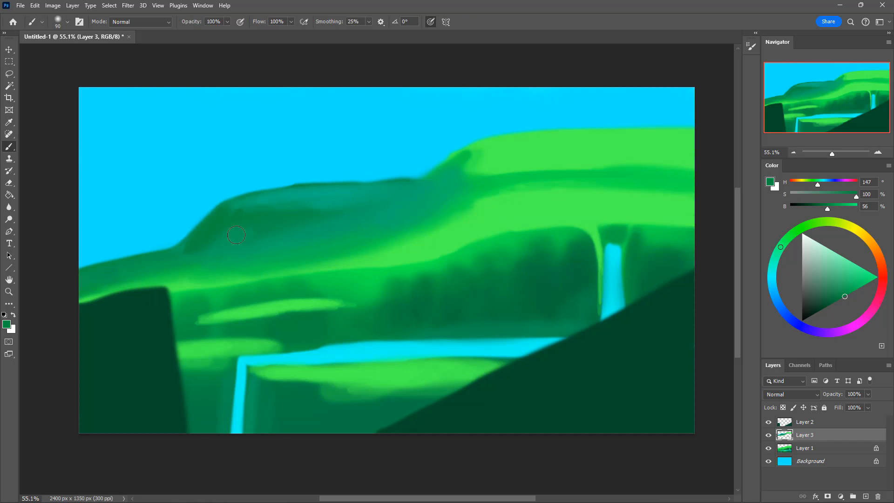
{"action": "mouse_move", "coordinate": [236, 220]}
{"action": "left_mouse_down"}
{"action": "mouse_move", "coordinate": [132, 267]}
{"action": "mouse_move", "coordinate": [170, 252]}
{"action": "mouse_move", "coordinate": [125, 262]}
{"action": "left_mouse_up"}
{"action": "key", "text": "3"}
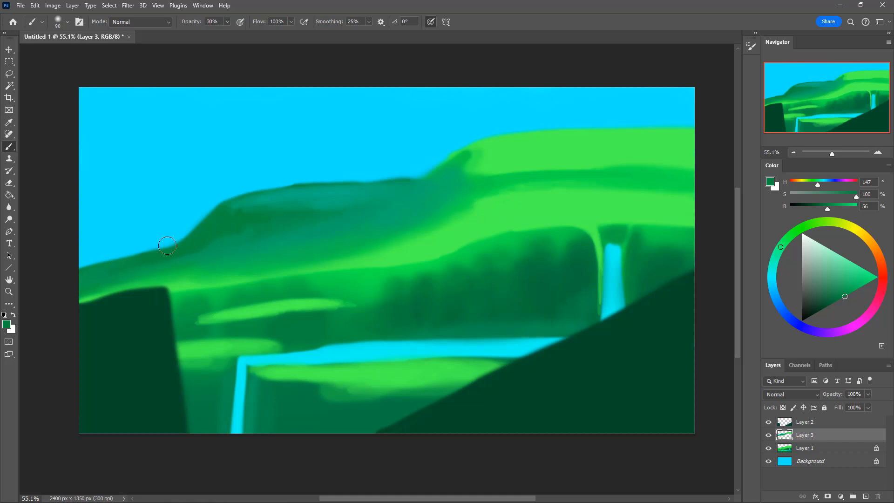
{"action": "left_click_drag", "start_coordinate": [201, 244], "coordinate": [174, 251]}
{"action": "mouse_move", "coordinate": [228, 243]}
{"action": "left_mouse_down"}
{"action": "mouse_move", "coordinate": [248, 254]}
{"action": "mouse_move", "coordinate": [264, 248]}
{"action": "mouse_move", "coordinate": [217, 234]}
{"action": "mouse_move", "coordinate": [259, 261]}
{"action": "mouse_move", "coordinate": [226, 235]}
{"action": "mouse_move", "coordinate": [266, 219]}
{"action": "mouse_move", "coordinate": [242, 222]}
{"action": "mouse_move", "coordinate": [257, 214]}
{"action": "mouse_move", "coordinate": [308, 213]}
{"action": "left_mouse_up"}
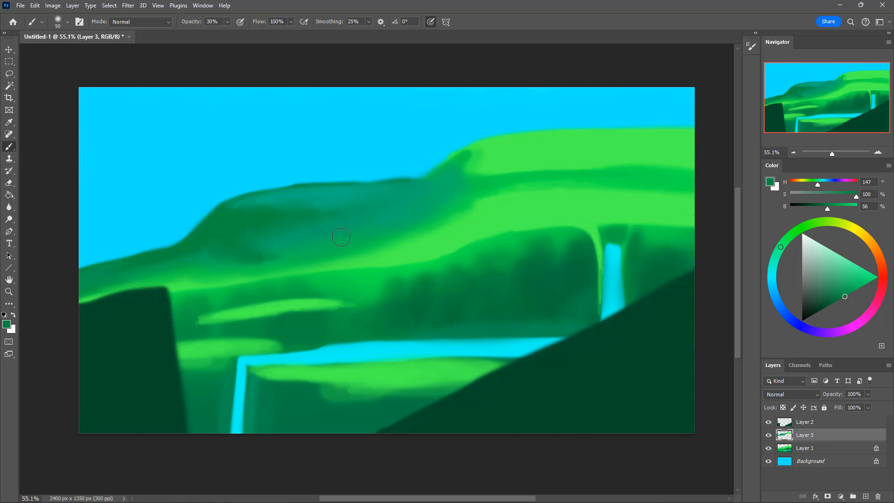
Sample a dark green (H 148, S 99, B 58) and brush it over the left end of the bright strip below the mound
{"action": "key", "text": "i"}
{"action": "key", "text": "b"}
{"action": "mouse_move", "coordinate": [214, 281]}
{"action": "left_mouse_down"}
{"action": "mouse_move", "coordinate": [200, 313]}
{"action": "mouse_move", "coordinate": [192, 284]}
{"action": "mouse_move", "coordinate": [210, 316]}
{"action": "mouse_move", "coordinate": [218, 299]}
{"action": "mouse_move", "coordinate": [236, 300]}
{"action": "mouse_move", "coordinate": [211, 291]}
{"action": "mouse_move", "coordinate": [254, 297]}
{"action": "left_mouse_up"}
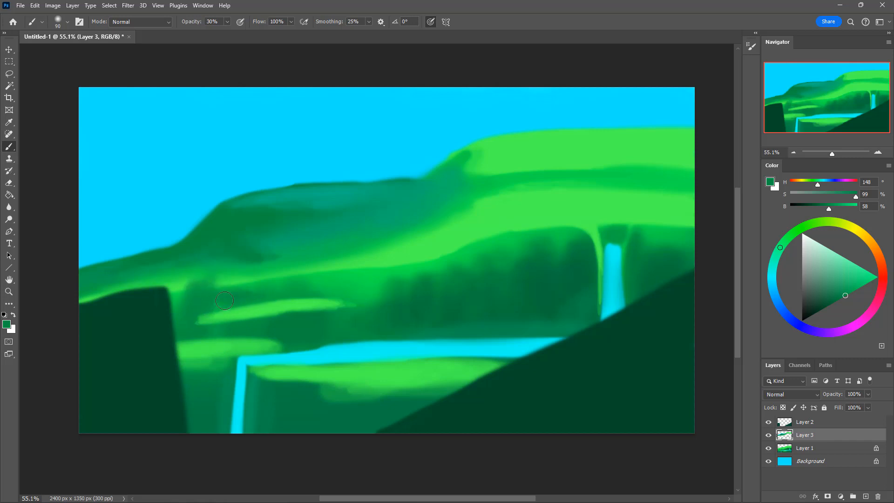
{"action": "mouse_move", "coordinate": [190, 315]}
{"action": "left_mouse_down"}
{"action": "mouse_move", "coordinate": [191, 291]}
{"action": "mouse_move", "coordinate": [187, 322]}
{"action": "left_mouse_up"}
{"action": "mouse_move", "coordinate": [202, 281]}
{"action": "left_mouse_down"}
{"action": "mouse_move", "coordinate": [221, 269]}
{"action": "mouse_move", "coordinate": [210, 296]}
{"action": "mouse_move", "coordinate": [221, 280]}
{"action": "mouse_move", "coordinate": [207, 284]}
{"action": "mouse_move", "coordinate": [235, 252]}
{"action": "mouse_move", "coordinate": [209, 267]}
{"action": "mouse_move", "coordinate": [216, 250]}
{"action": "left_mouse_up"}
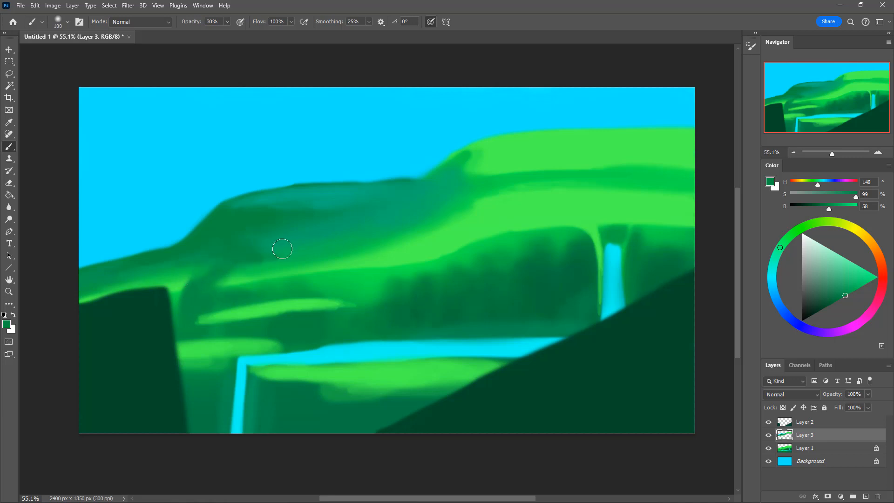
Darken the bright strip along the top of the left foreground cliff with the same green, using brush sizes 125 and 90
{"action": "key", "text": "bracketright"}
{"action": "mouse_move", "coordinate": [202, 252]}
{"action": "left_mouse_down"}
{"action": "mouse_move", "coordinate": [185, 320]}
{"action": "mouse_move", "coordinate": [177, 263]}
{"action": "mouse_move", "coordinate": [182, 310]}
{"action": "left_mouse_up"}
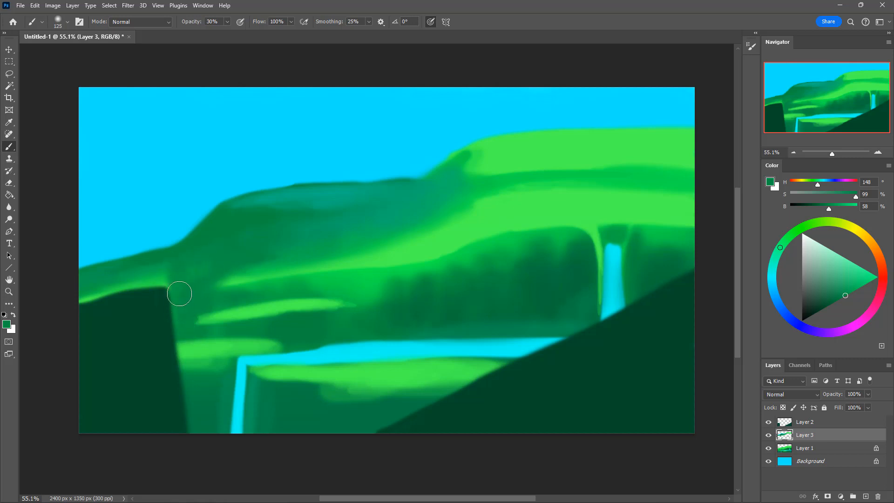
{"action": "key", "text": "bracketleft"}
{"action": "key", "text": "bracketleft"}
{"action": "mouse_move", "coordinate": [171, 279]}
{"action": "left_mouse_down"}
{"action": "mouse_move", "coordinate": [85, 295]}
{"action": "mouse_move", "coordinate": [178, 275]}
{"action": "mouse_move", "coordinate": [77, 293]}
{"action": "mouse_move", "coordinate": [196, 278]}
{"action": "mouse_move", "coordinate": [88, 299]}
{"action": "left_mouse_up"}
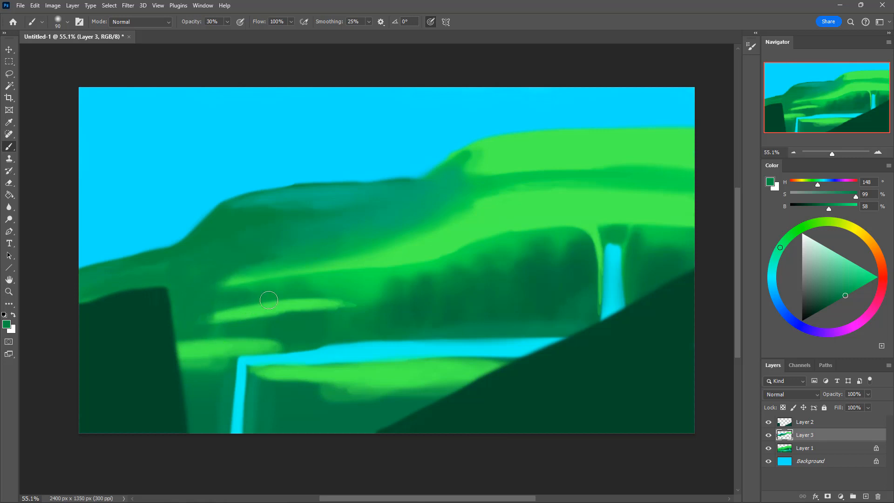
Sample a medium green (H 147, S 99, B 60) and cover the left end of the bright green streak at brush size 80
{"action": "key", "text": "i"}
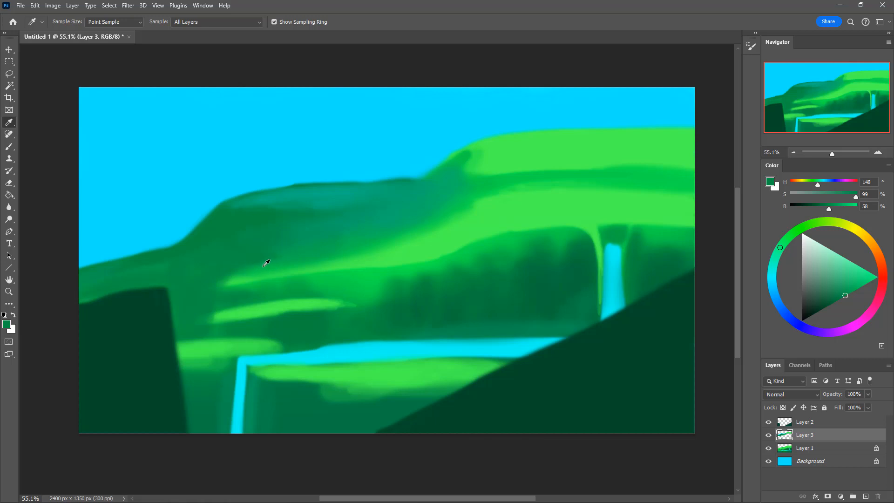
{"action": "left_click", "coordinate": [266, 262]}
{"action": "key", "text": "b"}
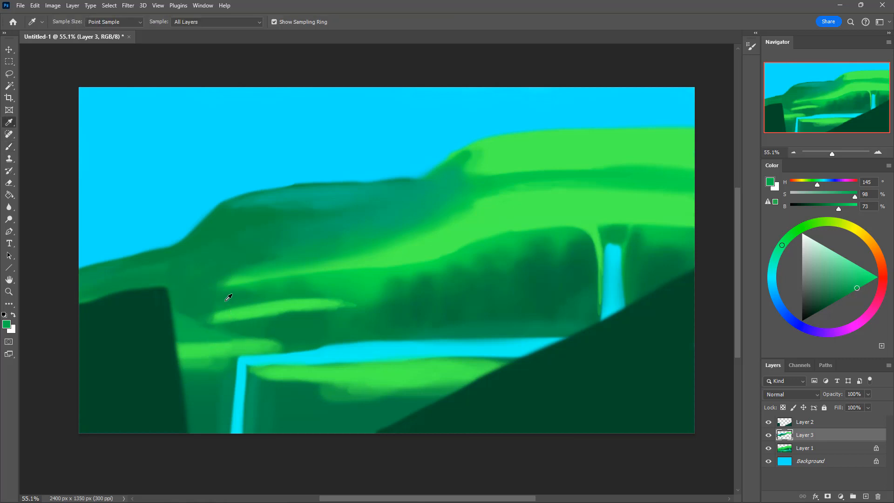
{"action": "left_click", "coordinate": [225, 299], "text": "alt"}
{"action": "key", "text": "bracketright"}
{"action": "key", "text": "bracketright"}
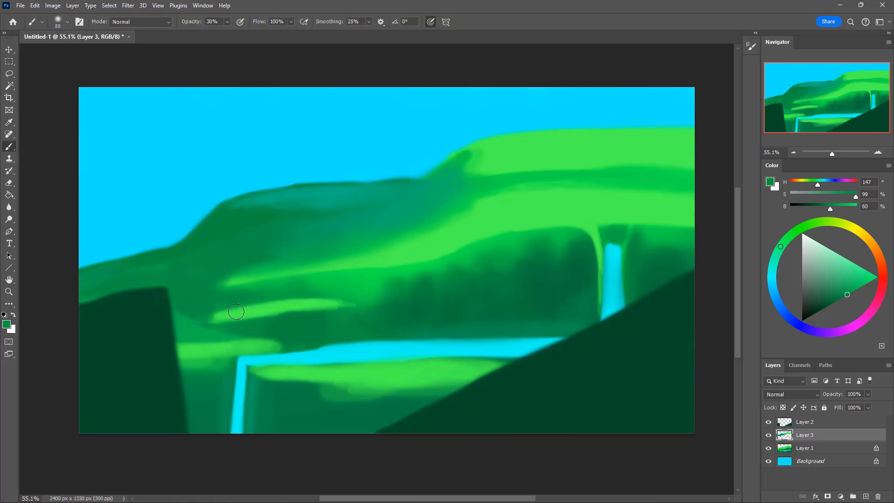
{"action": "left_click_drag", "start_coordinate": [237, 313], "coordinate": [222, 318]}
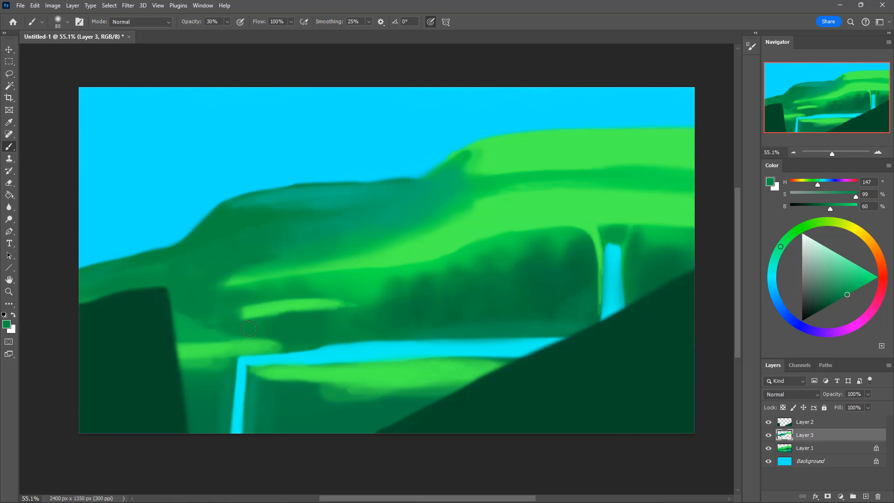
{"action": "left_click_drag", "start_coordinate": [236, 304], "coordinate": [245, 324]}
Sample a mid green (H 147, S 99, B 69) and blend it across the slope between mound and plateau at brush size 125
{"action": "left_click", "coordinate": [289, 257], "text": "alt"}
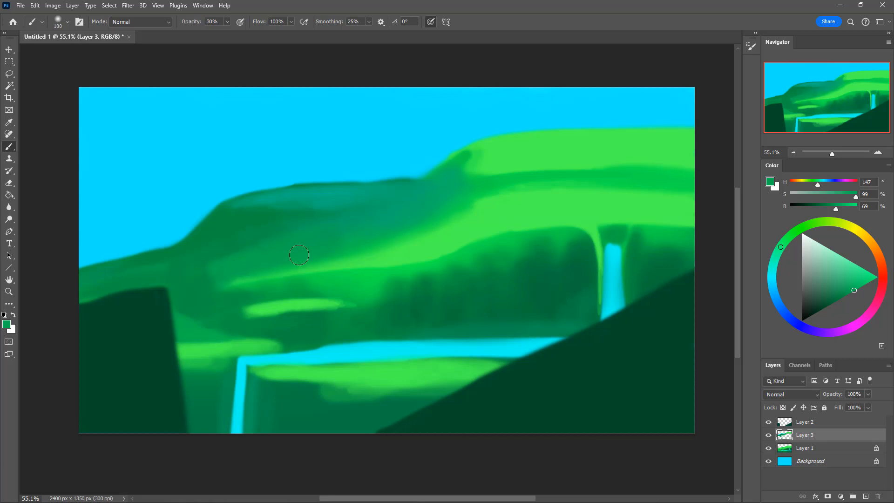
{"action": "key", "text": "i"}
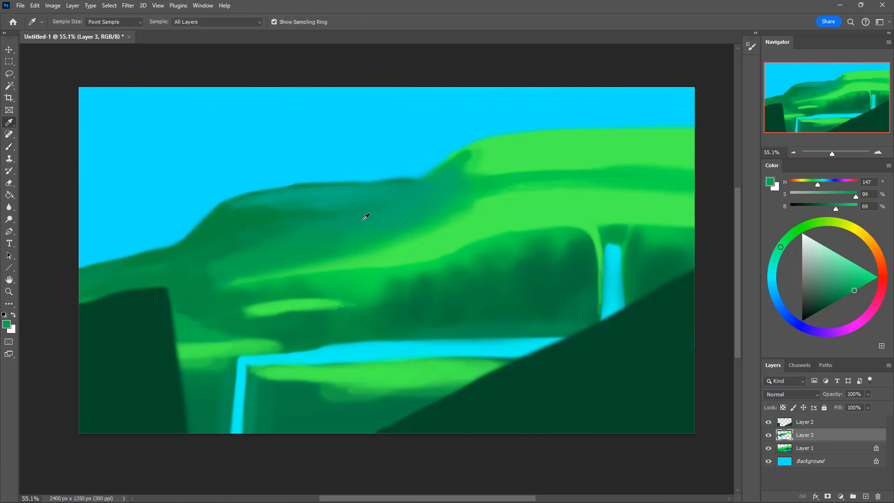
{"action": "left_click", "coordinate": [368, 220]}
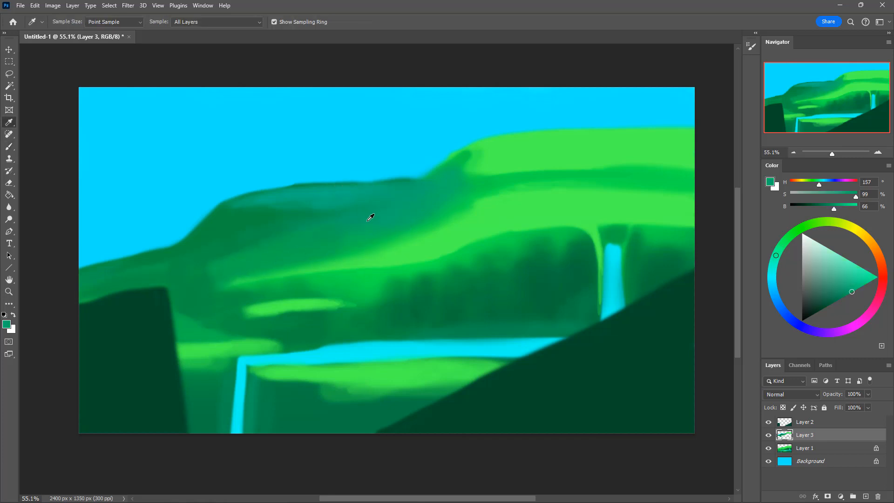
{"action": "key", "text": "b"}
{"action": "left_click", "coordinate": [242, 268], "text": "alt"}
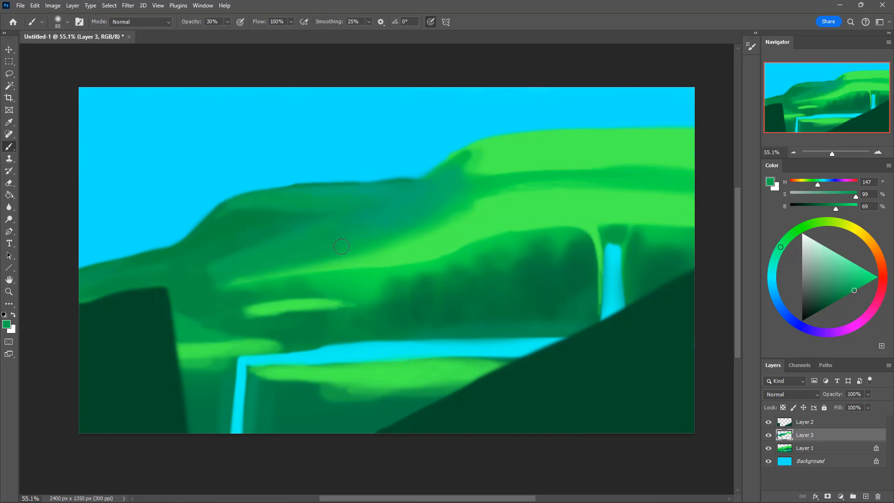
{"action": "key", "text": "bracketright"}
{"action": "key", "text": "bracketright"}
{"action": "left_click_drag", "start_coordinate": [443, 207], "coordinate": [368, 249]}
{"action": "mouse_move", "coordinate": [457, 192]}
{"action": "left_mouse_down"}
{"action": "mouse_move", "coordinate": [422, 216]}
{"action": "mouse_move", "coordinate": [293, 255]}
{"action": "left_mouse_up"}
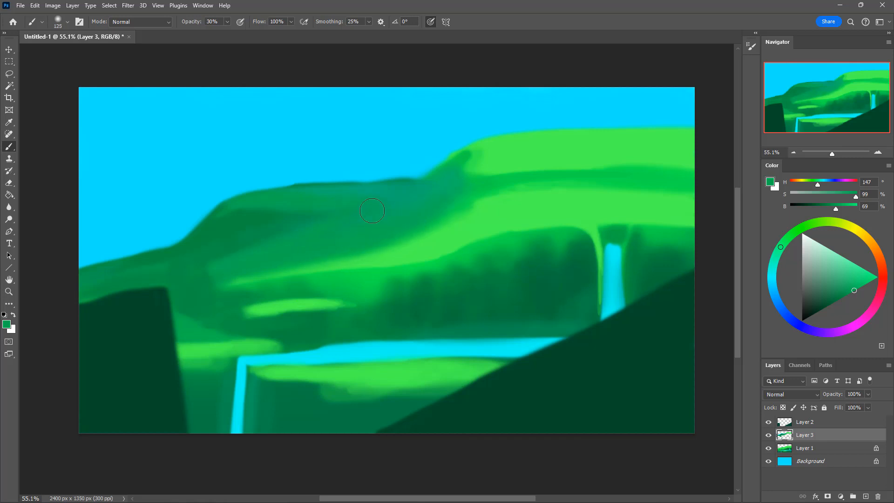
Repaint the mound's top edge at 100% opacity and raise a gentle hump on it with a sampled green (H 149, S 100, B 69)
{"action": "left_click", "coordinate": [323, 188], "text": "alt"}
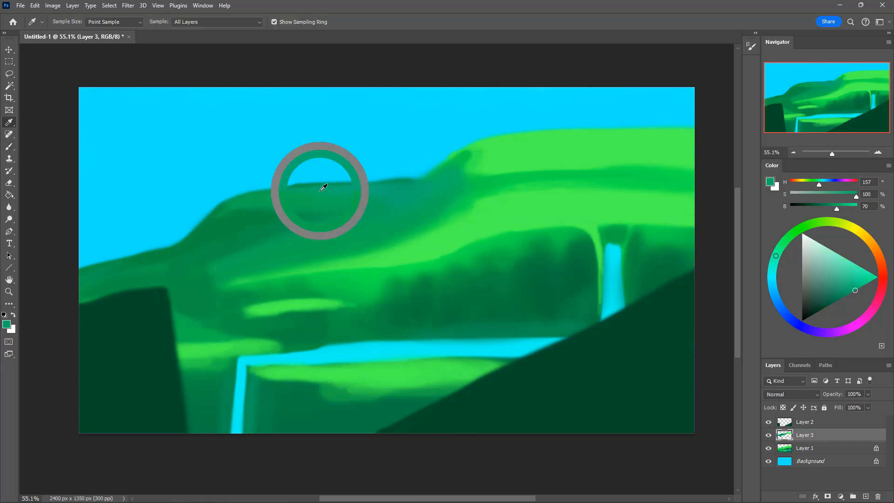
{"action": "left_click", "coordinate": [292, 177], "text": "alt"}
{"action": "key", "text": "0"}
{"action": "mouse_move", "coordinate": [274, 185]}
{"action": "left_mouse_down"}
{"action": "mouse_move", "coordinate": [419, 176]}
{"action": "mouse_move", "coordinate": [196, 201]}
{"action": "mouse_move", "coordinate": [411, 180]}
{"action": "left_mouse_up"}
{"action": "key", "text": "i"}
{"action": "left_click", "coordinate": [311, 192]}
{"action": "key", "text": "b"}
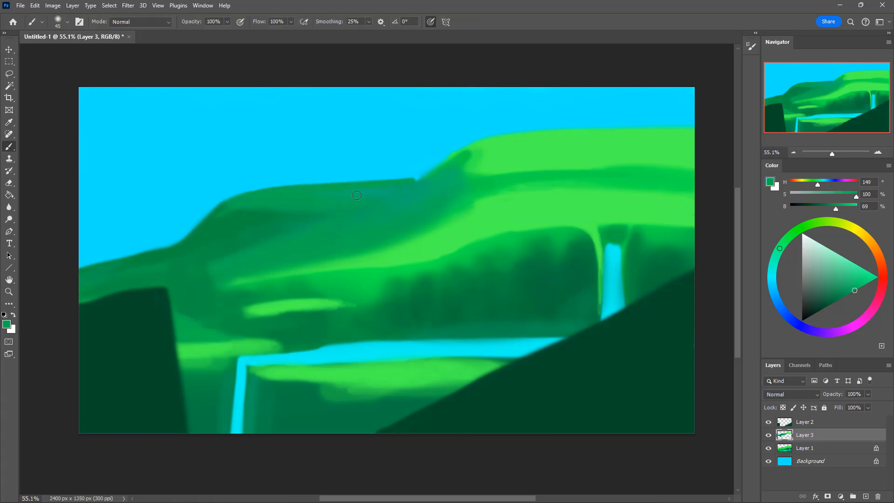
{"action": "mouse_move", "coordinate": [296, 191]}
{"action": "left_mouse_down"}
{"action": "mouse_move", "coordinate": [373, 176]}
{"action": "mouse_move", "coordinate": [411, 182]}
{"action": "mouse_move", "coordinate": [343, 182]}
{"action": "left_mouse_up"}
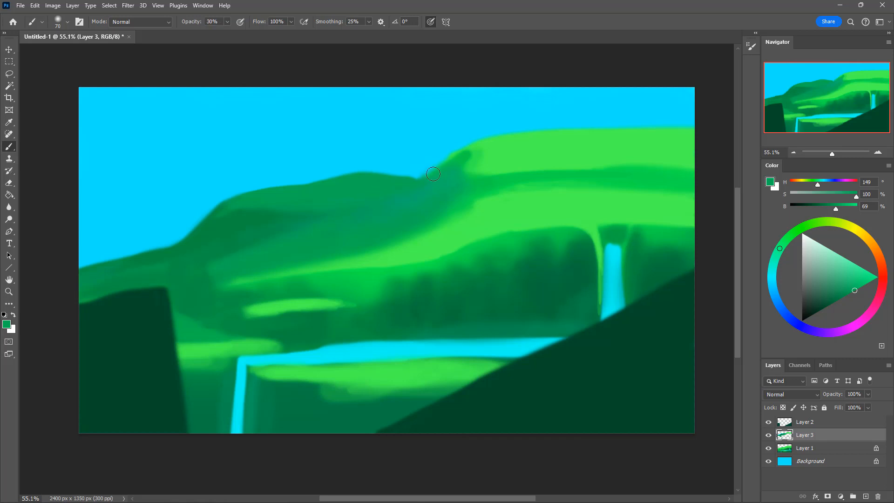
Blend the same green with a larger brush at 30% opacity where the mound's ridge meets the upper plateau
{"action": "key", "text": "]"}
{"action": "key", "text": "]"}
{"action": "left_click_drag", "start_coordinate": [436, 173], "coordinate": [408, 184]}
Sample the bright green (H 123, S 72, B 100) and brush a ledge extending the middle plateau's lower edge at size 50 and 30% opacity
{"action": "key", "text": "i"}
{"action": "left_click", "coordinate": [432, 245]}
{"action": "left_click", "coordinate": [437, 247]}
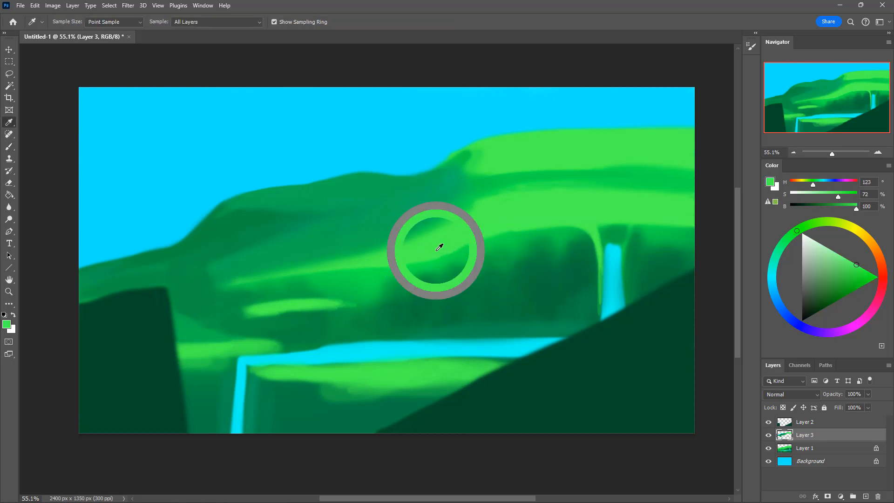
{"action": "key", "text": "b"}
{"action": "key", "text": "bracketleft"}
{"action": "key", "text": "bracketleft"}
{"action": "key", "text": "bracketleft"}
{"action": "key", "text": "bracketleft"}
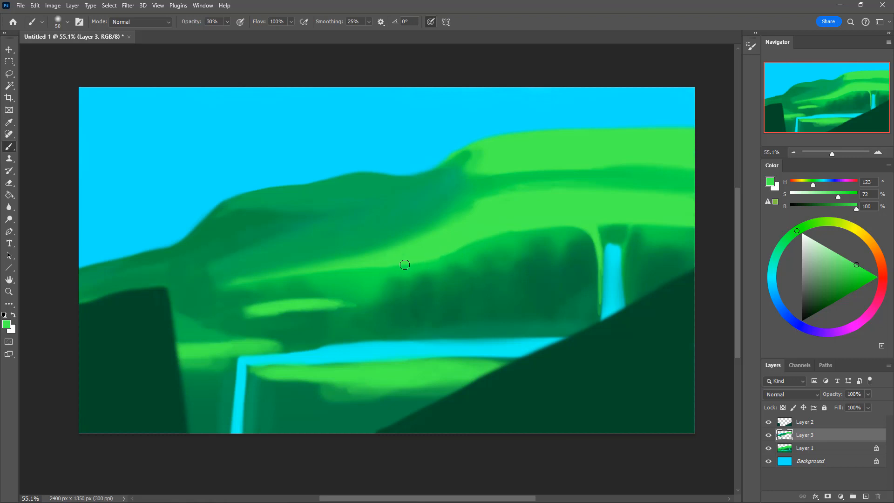
{"action": "mouse_move", "coordinate": [478, 260]}
{"action": "left_mouse_down"}
{"action": "mouse_move", "coordinate": [437, 264]}
{"action": "mouse_move", "coordinate": [512, 262]}
{"action": "mouse_move", "coordinate": [462, 259]}
{"action": "mouse_move", "coordinate": [485, 261]}
{"action": "left_mouse_up"}
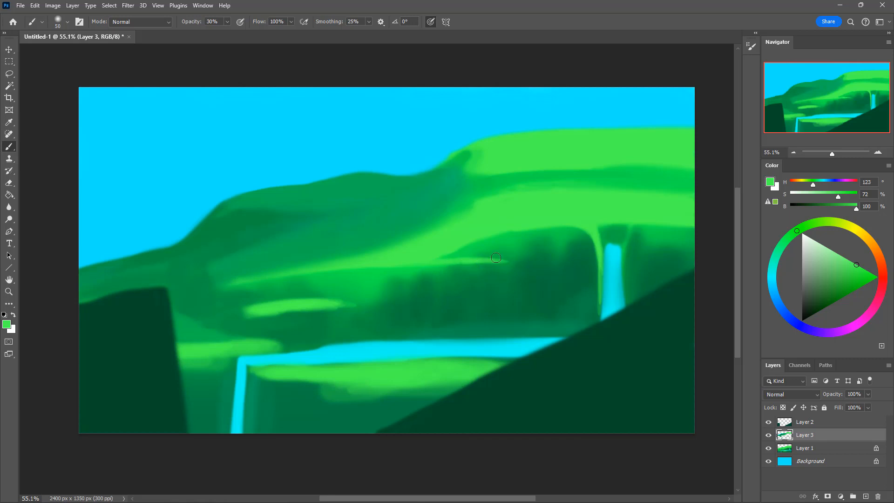
Fill the extended plateau ledge up to the waterfall with bright green at brush size 60 and 100% opacity
{"action": "key", "text": "bracketright"}
{"action": "key", "text": "0"}
{"action": "mouse_move", "coordinate": [561, 227]}
{"action": "left_mouse_down"}
{"action": "mouse_move", "coordinate": [520, 247]}
{"action": "mouse_move", "coordinate": [488, 253]}
{"action": "mouse_move", "coordinate": [527, 229]}
{"action": "mouse_move", "coordinate": [508, 232]}
{"action": "mouse_move", "coordinate": [518, 236]}
{"action": "mouse_move", "coordinate": [501, 249]}
{"action": "mouse_move", "coordinate": [431, 255]}
{"action": "left_mouse_up"}
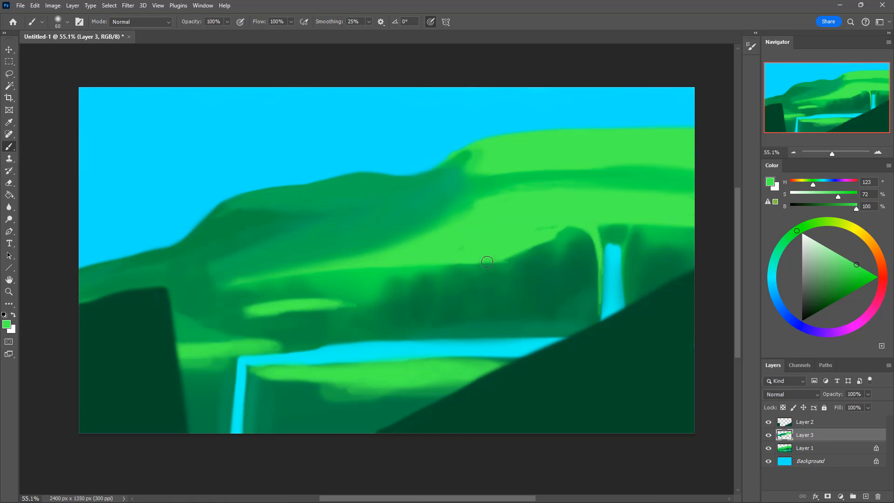
{"action": "mouse_move", "coordinate": [487, 262]}
{"action": "left_mouse_down"}
{"action": "mouse_move", "coordinate": [509, 259]}
{"action": "mouse_move", "coordinate": [502, 253]}
{"action": "left_mouse_up"}
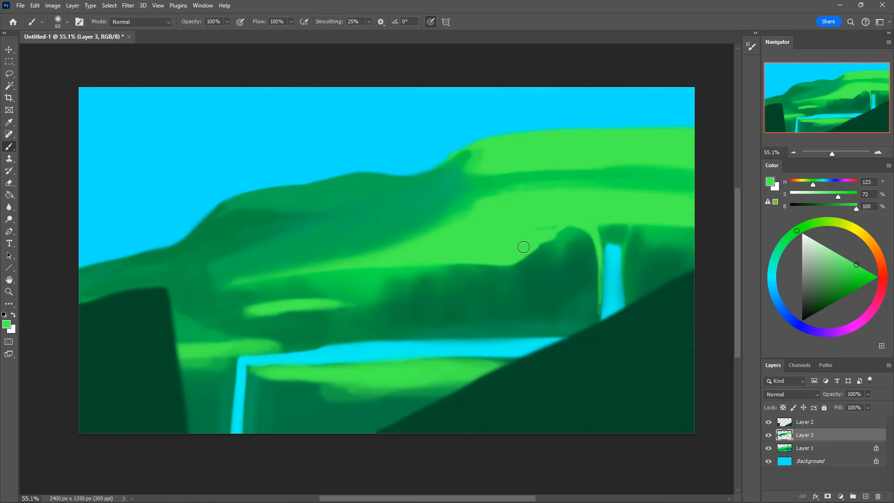
{"action": "left_click_drag", "start_coordinate": [523, 247], "coordinate": [595, 225]}
Sample a dark green (H 146, S 100, B 58) and shade the cliff face under the new ledge at size 70 and 30% opacity
{"action": "left_click", "coordinate": [552, 251], "text": "alt"}
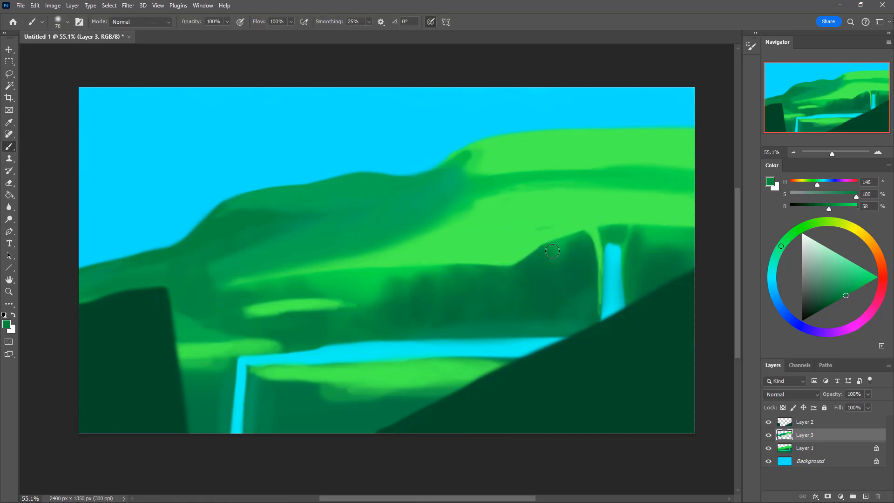
{"action": "key", "text": "3"}
{"action": "left_click_drag", "start_coordinate": [552, 252], "coordinate": [578, 233]}
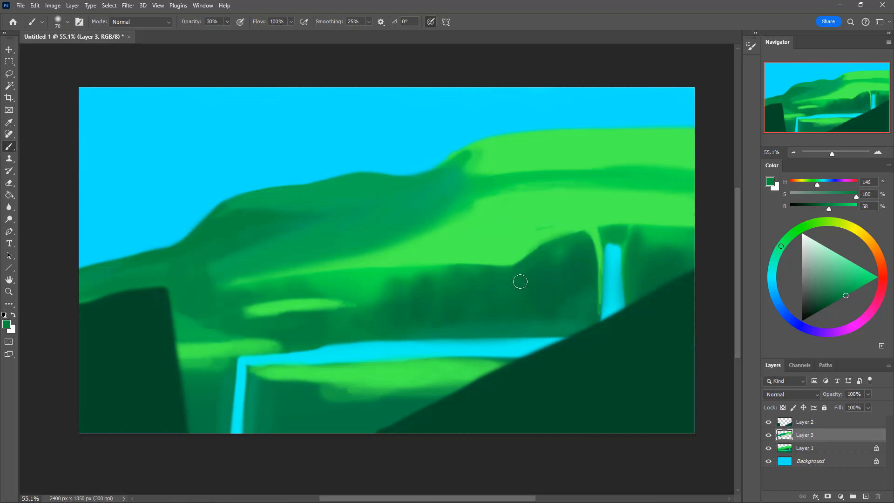
{"action": "left_click_drag", "start_coordinate": [520, 281], "coordinate": [522, 322]}
Sample the sky cyan, change it to near-white (H 186, S 1, B 100), and brush a small cloud above the ridge at size 125
{"action": "key", "text": "i"}
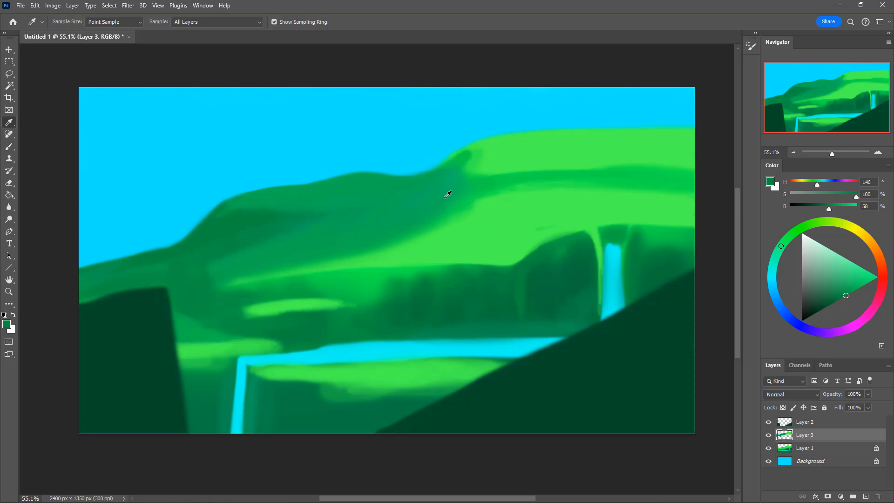
{"action": "left_click", "coordinate": [444, 197]}
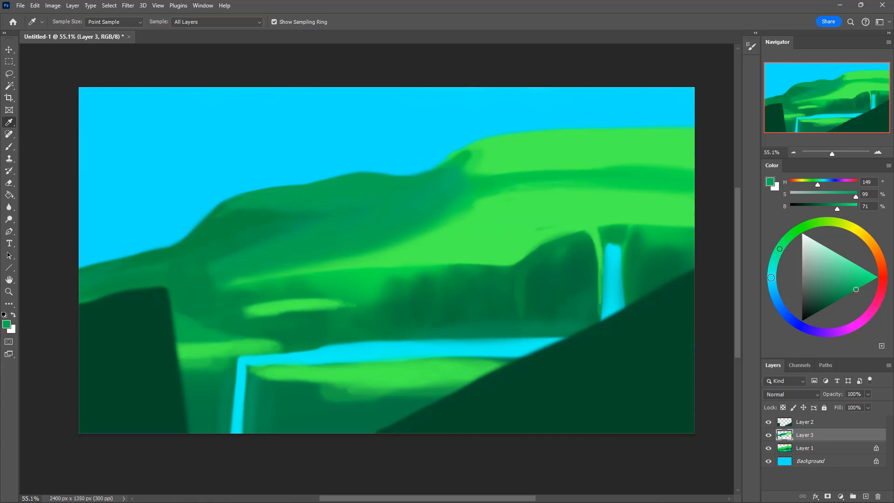
{"action": "left_click", "coordinate": [409, 133]}
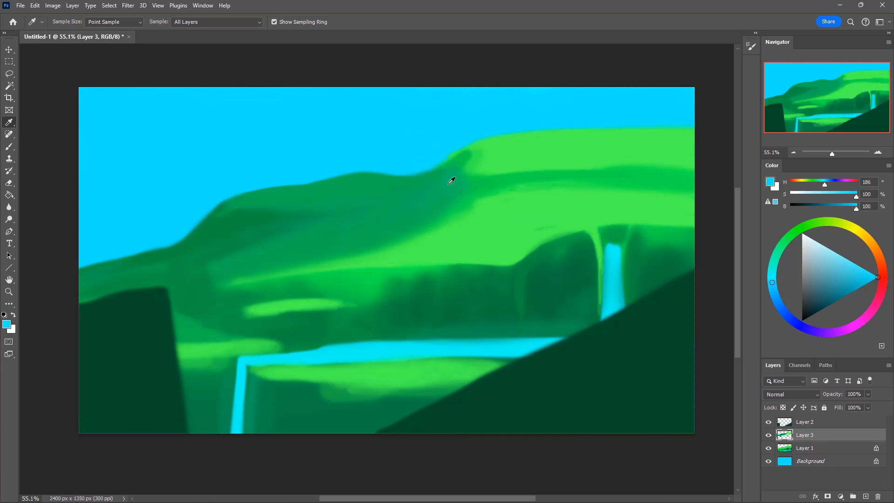
{"action": "left_click", "coordinate": [405, 135]}
{"action": "left_click_drag", "start_coordinate": [871, 279], "coordinate": [803, 217]}
{"action": "key", "text": "b"}
{"action": "key", "text": "bracketright"}
{"action": "key", "text": "bracketright"}
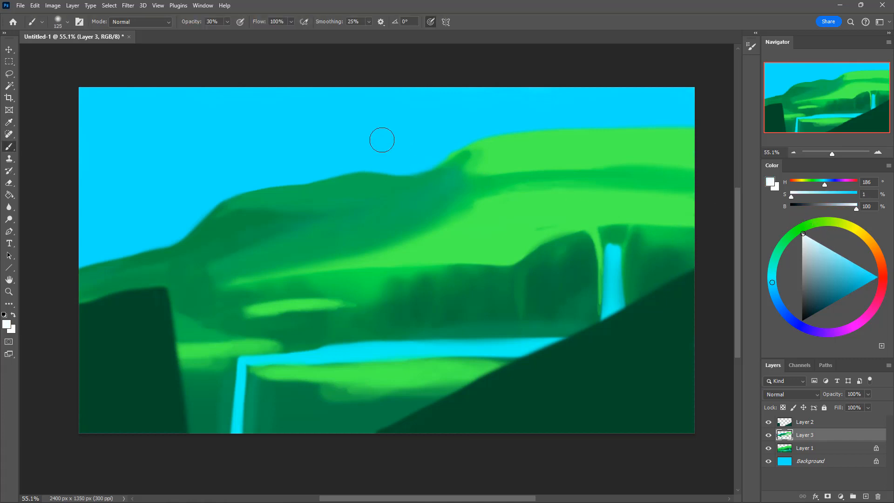
{"action": "mouse_move", "coordinate": [364, 139]}
{"action": "left_mouse_down"}
{"action": "mouse_move", "coordinate": [412, 132]}
{"action": "mouse_move", "coordinate": [414, 148]}
{"action": "mouse_move", "coordinate": [440, 128]}
{"action": "left_mouse_up"}
Trace the skyline of the upper plateau and mound in near-white at 100% opacity, using a brush reduced to size 50
{"action": "key", "text": "0"}
{"action": "key", "text": "bracketleft"}
{"action": "key", "text": "bracketleft"}
{"action": "key", "text": "bracketleft"}
{"action": "key", "text": "bracketleft"}
{"action": "key", "text": "bracketleft"}
{"action": "mouse_move", "coordinate": [408, 172]}
{"action": "left_mouse_down"}
{"action": "mouse_move", "coordinate": [478, 132]}
{"action": "mouse_move", "coordinate": [472, 139]}
{"action": "mouse_move", "coordinate": [555, 125]}
{"action": "mouse_move", "coordinate": [705, 128]}
{"action": "left_mouse_up"}
{"action": "key", "text": "bracketleft"}
{"action": "key", "text": "bracketleft"}
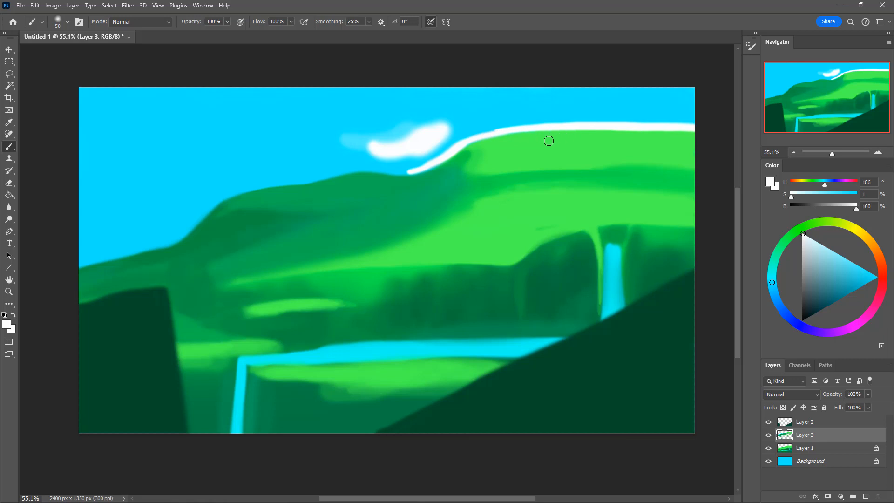
{"action": "mouse_move", "coordinate": [560, 127]}
{"action": "left_mouse_down"}
{"action": "mouse_move", "coordinate": [478, 138]}
{"action": "mouse_move", "coordinate": [403, 175]}
{"action": "mouse_move", "coordinate": [338, 174]}
{"action": "mouse_move", "coordinate": [249, 189]}
{"action": "mouse_move", "coordinate": [169, 246]}
{"action": "mouse_move", "coordinate": [56, 276]}
{"action": "left_mouse_up"}
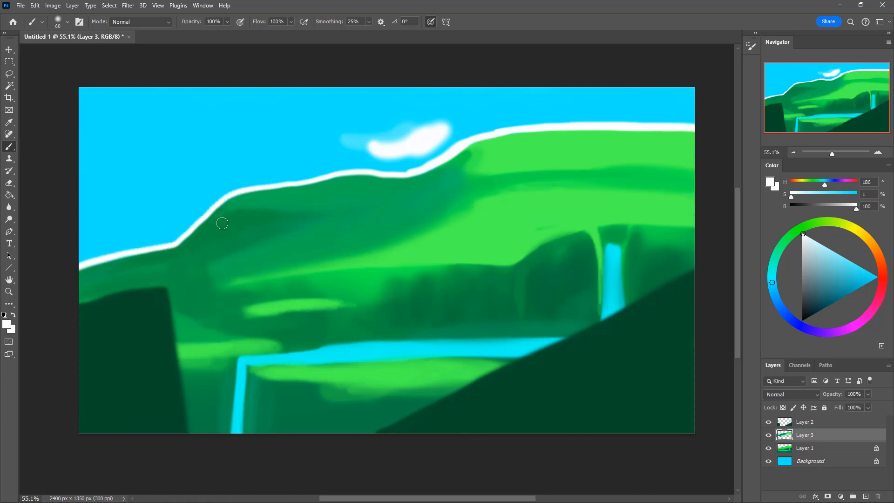
Thicken the near-white cloud outline along the left ridge with brush strokes, adding a short wisp above the mound
{"action": "key", "text": "]"}
{"action": "left_click_drag", "start_coordinate": [163, 243], "coordinate": [310, 161]}
{"action": "mouse_move", "coordinate": [260, 183]}
{"action": "left_mouse_down"}
{"action": "mouse_move", "coordinate": [428, 162]}
{"action": "mouse_move", "coordinate": [386, 171]}
{"action": "mouse_move", "coordinate": [475, 148]}
{"action": "mouse_move", "coordinate": [237, 187]}
{"action": "mouse_move", "coordinate": [179, 231]}
{"action": "mouse_move", "coordinate": [66, 263]}
{"action": "left_mouse_up"}
Build up a cloud bank above the lower left slope in near-white, softening its top with a larger brush at 30% opacity
{"action": "key", "text": "]"}
{"action": "key", "text": "]"}
{"action": "key", "text": "]"}
{"action": "key", "text": "]"}
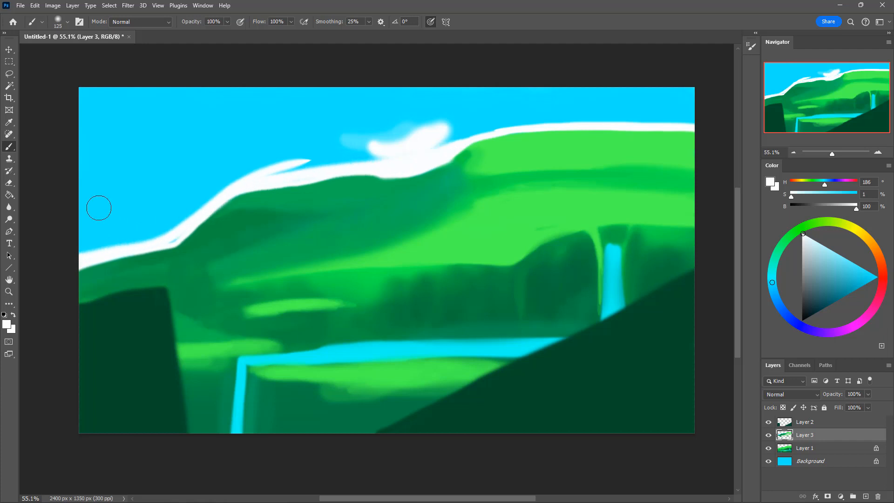
{"action": "left_click_drag", "start_coordinate": [91, 214], "coordinate": [83, 231]}
{"action": "key", "text": "]"}
{"action": "key", "text": "]"}
{"action": "key", "text": "]"}
{"action": "key", "text": "3"}
{"action": "mouse_move", "coordinate": [85, 190]}
{"action": "left_mouse_down"}
{"action": "mouse_move", "coordinate": [92, 212]}
{"action": "mouse_move", "coordinate": [87, 191]}
{"action": "mouse_move", "coordinate": [132, 204]}
{"action": "mouse_move", "coordinate": [105, 214]}
{"action": "mouse_move", "coordinate": [86, 205]}
{"action": "mouse_move", "coordinate": [142, 215]}
{"action": "mouse_move", "coordinate": [179, 206]}
{"action": "mouse_move", "coordinate": [91, 233]}
{"action": "left_mouse_up"}
Widen the cloud band along the left ridge up to the small cloud at 100% opacity with a slightly smaller brush
{"action": "key", "text": "0"}
{"action": "key", "text": "["}
{"action": "mouse_move", "coordinate": [194, 197]}
{"action": "left_mouse_down"}
{"action": "mouse_move", "coordinate": [155, 228]}
{"action": "mouse_move", "coordinate": [268, 164]}
{"action": "mouse_move", "coordinate": [275, 172]}
{"action": "mouse_move", "coordinate": [329, 160]}
{"action": "left_mouse_up"}
Paint sweeping cloud streaks at size 150 from the canvas's left edge and its upper middle down into the ridge cloud
{"action": "key", "text": "["}
{"action": "key", "text": "["}
{"action": "key", "text": "]"}
{"action": "key", "text": "]"}
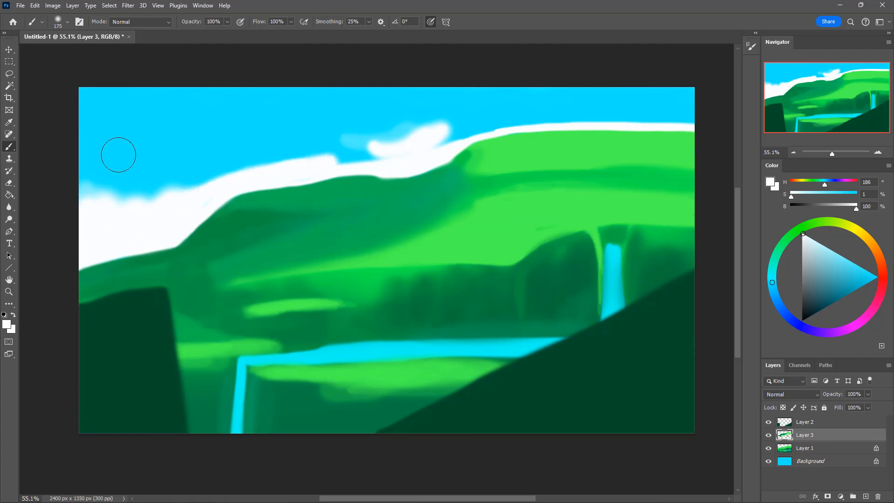
{"action": "key", "text": "["}
{"action": "mouse_move", "coordinate": [70, 148]}
{"action": "left_mouse_down"}
{"action": "mouse_move", "coordinate": [361, 100]}
{"action": "mouse_move", "coordinate": [387, 144]}
{"action": "mouse_move", "coordinate": [261, 99]}
{"action": "mouse_move", "coordinate": [377, 123]}
{"action": "left_mouse_up"}
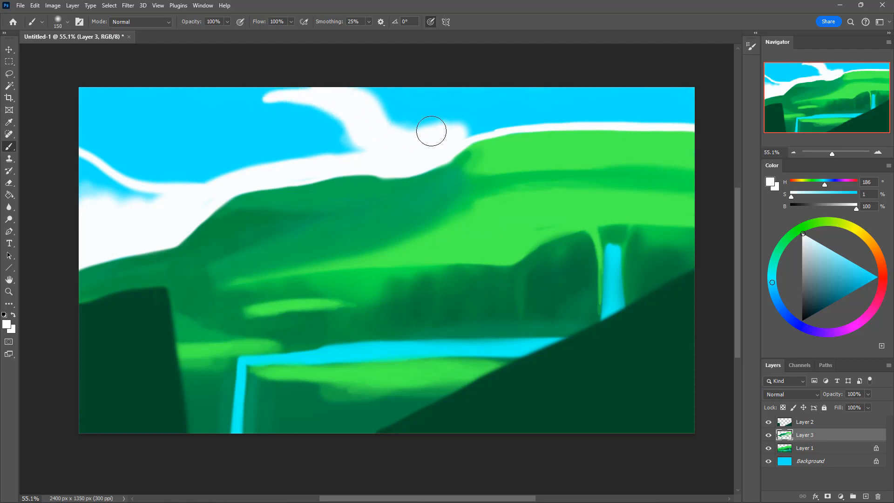
{"action": "mouse_move", "coordinate": [431, 131]}
{"action": "left_mouse_down"}
{"action": "mouse_move", "coordinate": [342, 142]}
{"action": "mouse_move", "coordinate": [260, 170]}
{"action": "mouse_move", "coordinate": [318, 147]}
{"action": "mouse_move", "coordinate": [357, 164]}
{"action": "mouse_move", "coordinate": [435, 154]}
{"action": "left_mouse_up"}
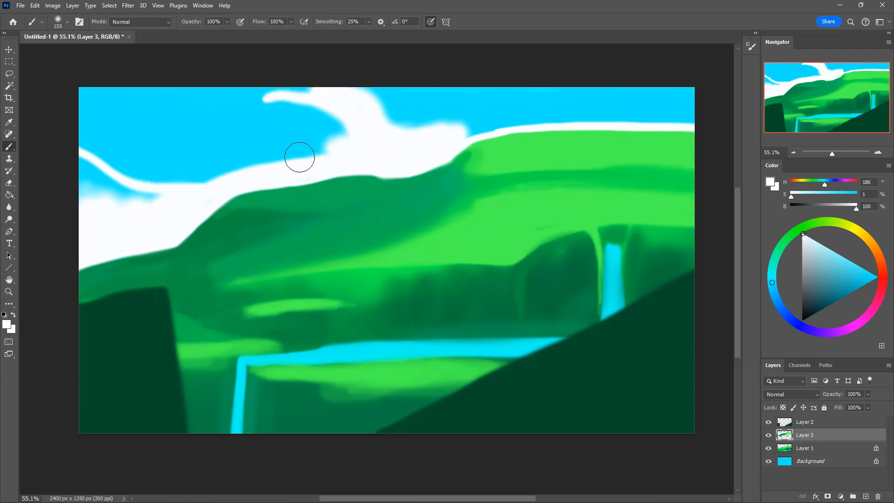
Fill out the cloud above the central ridge and thicken the band along the upper plateau's skyline, finishing at brush size 125
{"action": "mouse_move", "coordinate": [300, 157]}
{"action": "left_mouse_down"}
{"action": "mouse_move", "coordinate": [536, 116]}
{"action": "mouse_move", "coordinate": [471, 137]}
{"action": "left_mouse_up"}
{"action": "key", "text": "["}
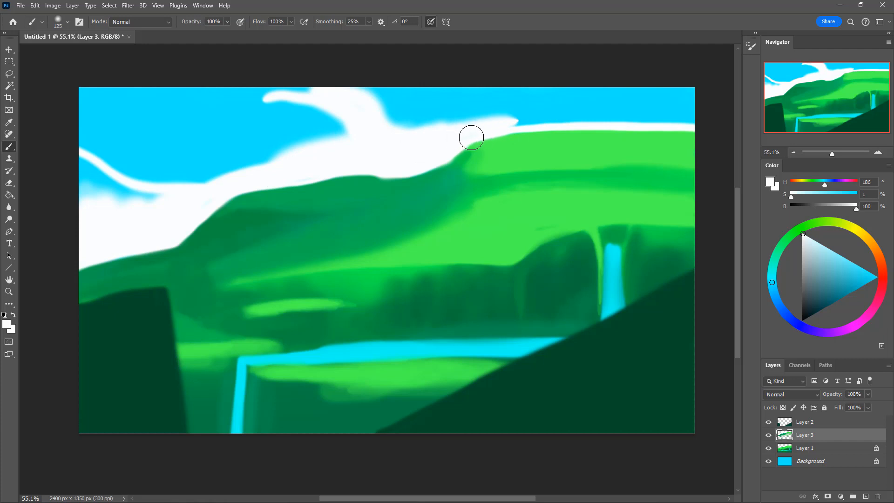
{"action": "mouse_move", "coordinate": [523, 120]}
{"action": "left_mouse_down"}
{"action": "mouse_move", "coordinate": [500, 126]}
{"action": "mouse_move", "coordinate": [698, 121]}
{"action": "mouse_move", "coordinate": [503, 125]}
{"action": "mouse_move", "coordinate": [438, 136]}
{"action": "left_mouse_up"}
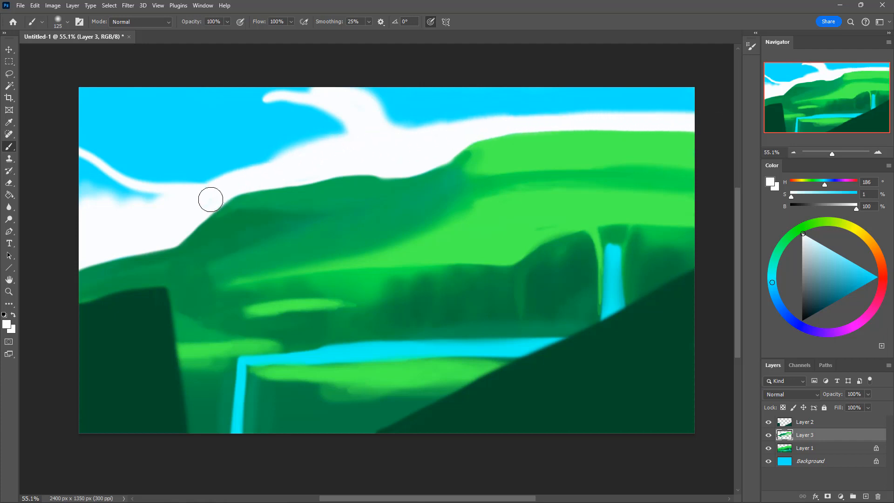
Sample the cloud's near-white (H 180, S 1, B 100) and build a puffy cloud above the left ridge at size 125 and 100% opacity
{"action": "mouse_move", "coordinate": [155, 211]}
{"action": "left_mouse_down"}
{"action": "mouse_move", "coordinate": [70, 209]}
{"action": "mouse_move", "coordinate": [101, 222]}
{"action": "mouse_move", "coordinate": [180, 202]}
{"action": "mouse_move", "coordinate": [70, 189]}
{"action": "mouse_move", "coordinate": [124, 196]}
{"action": "mouse_move", "coordinate": [139, 224]}
{"action": "left_mouse_up"}
{"action": "left_click", "coordinate": [100, 177], "text": "alt"}
{"action": "key", "text": "3"}
{"action": "left_click", "coordinate": [87, 238], "text": "alt"}
{"action": "key", "text": "0"}
{"action": "mouse_move", "coordinate": [313, 144]}
{"action": "left_mouse_down"}
{"action": "mouse_move", "coordinate": [261, 143]}
{"action": "mouse_move", "coordinate": [252, 173]}
{"action": "mouse_move", "coordinate": [240, 174]}
{"action": "mouse_move", "coordinate": [265, 162]}
{"action": "mouse_move", "coordinate": [242, 131]}
{"action": "mouse_move", "coordinate": [203, 196]}
{"action": "mouse_move", "coordinate": [241, 146]}
{"action": "mouse_move", "coordinate": [307, 151]}
{"action": "mouse_move", "coordinate": [208, 136]}
{"action": "mouse_move", "coordinate": [210, 175]}
{"action": "left_mouse_up"}
{"action": "left_click_drag", "start_coordinate": [176, 194], "coordinate": [145, 217]}
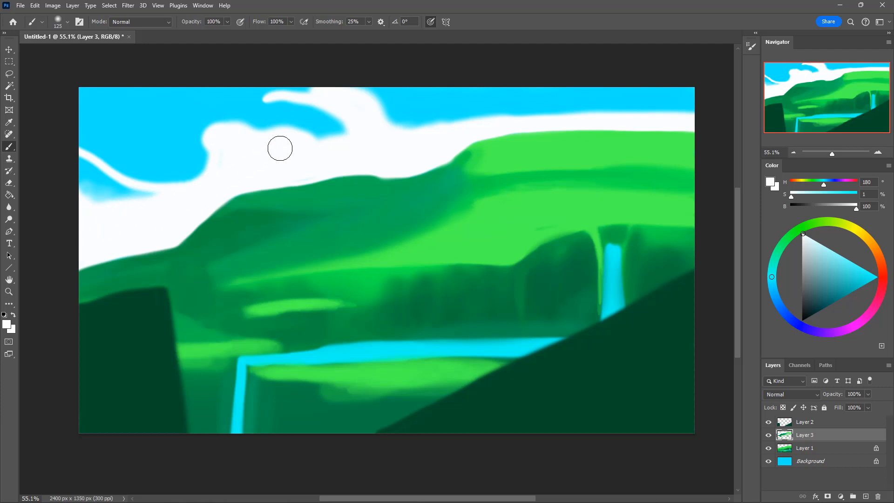
Add a rounded cloud bump above the upper plateau's start and reshape the puffy cloud's left edge at brush size 175
{"action": "left_click_drag", "start_coordinate": [387, 136], "coordinate": [464, 128]}
{"action": "key", "text": "bracketright"}
{"action": "key", "text": "bracketright"}
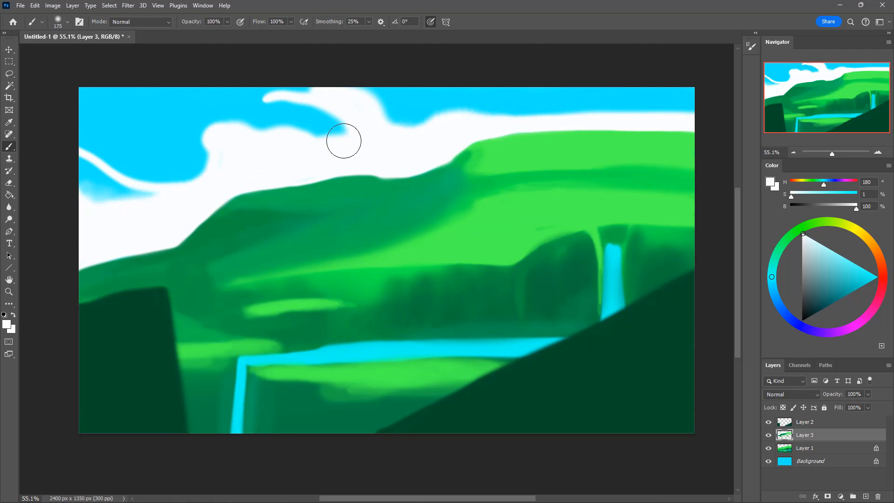
{"action": "left_click_drag", "start_coordinate": [212, 174], "coordinate": [219, 170]}
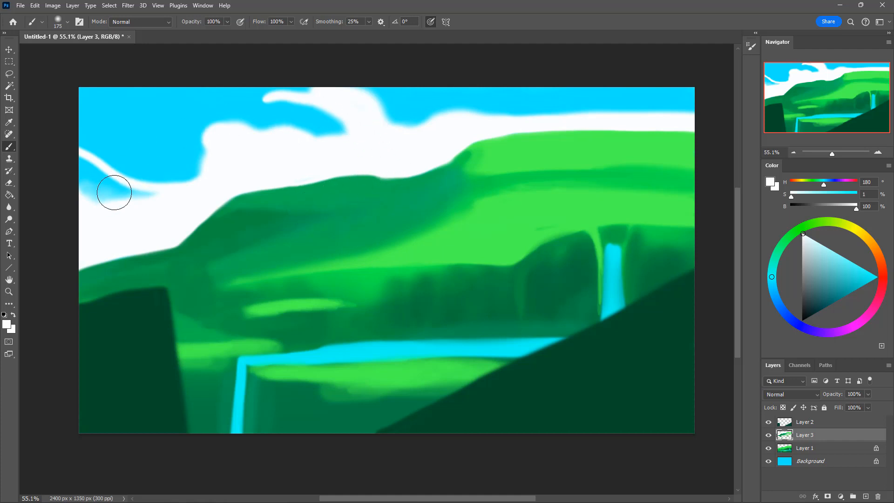
Sample the sky cyan, shift its hue to 163, and glaze the right side of the sky at size 250 and 30% opacity
{"action": "key", "text": "i"}
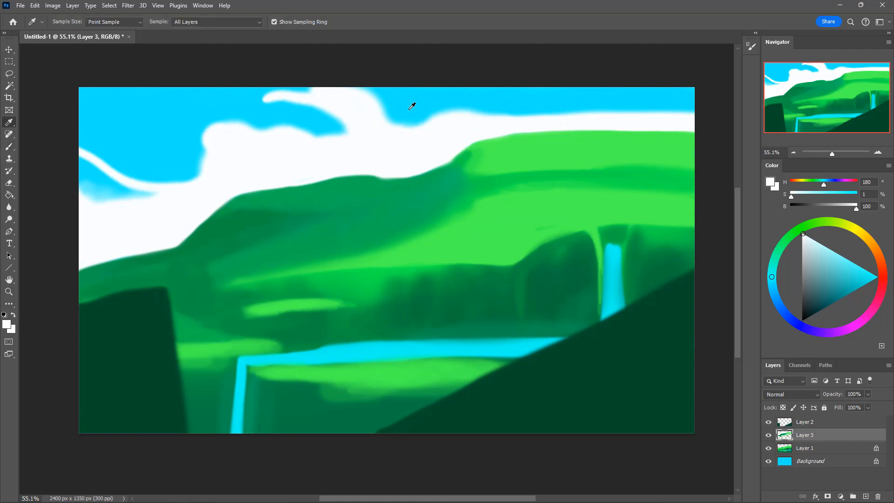
{"action": "left_click", "coordinate": [413, 109]}
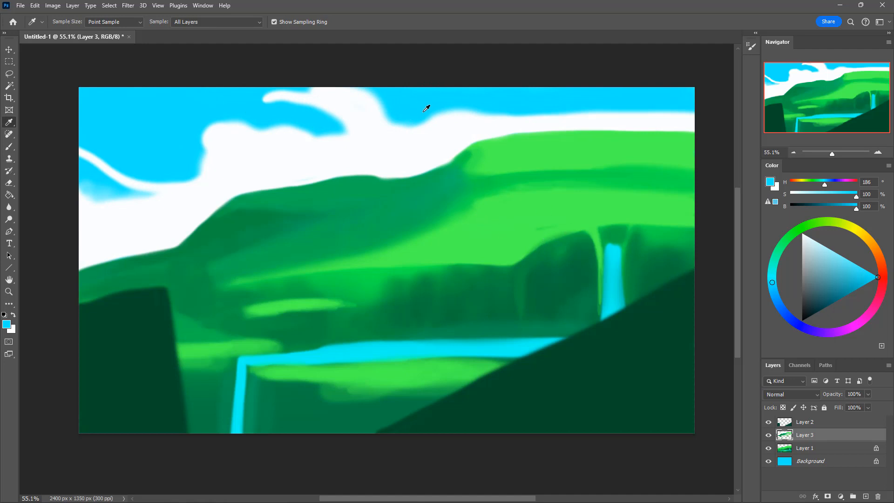
{"action": "left_click", "coordinate": [402, 102]}
{"action": "left_click_drag", "start_coordinate": [773, 281], "coordinate": [771, 272]}
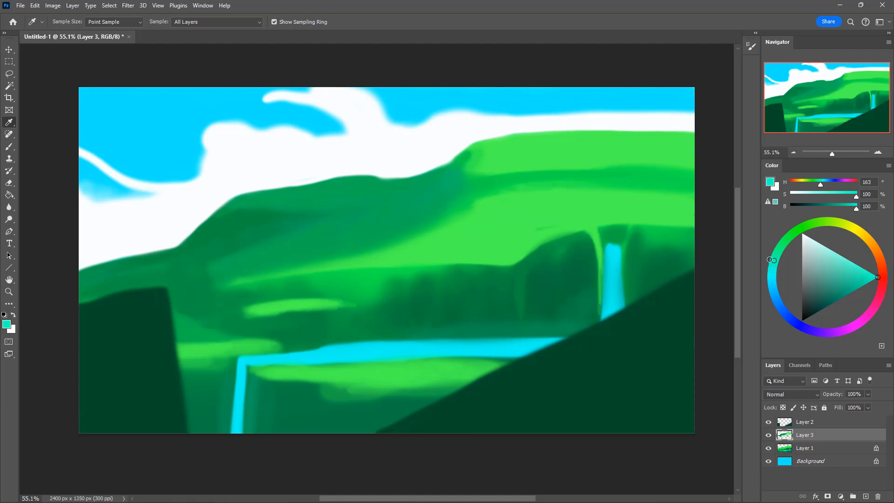
{"action": "key", "text": "b"}
{"action": "mouse_move", "coordinate": [419, 100]}
{"action": "left_mouse_down"}
{"action": "mouse_move", "coordinate": [399, 105]}
{"action": "mouse_move", "coordinate": [475, 99]}
{"action": "mouse_move", "coordinate": [437, 100]}
{"action": "mouse_move", "coordinate": [460, 112]}
{"action": "mouse_move", "coordinate": [413, 100]}
{"action": "mouse_move", "coordinate": [541, 106]}
{"action": "mouse_move", "coordinate": [455, 99]}
{"action": "mouse_move", "coordinate": [694, 99]}
{"action": "mouse_move", "coordinate": [564, 98]}
{"action": "mouse_move", "coordinate": [630, 97]}
{"action": "left_mouse_up"}
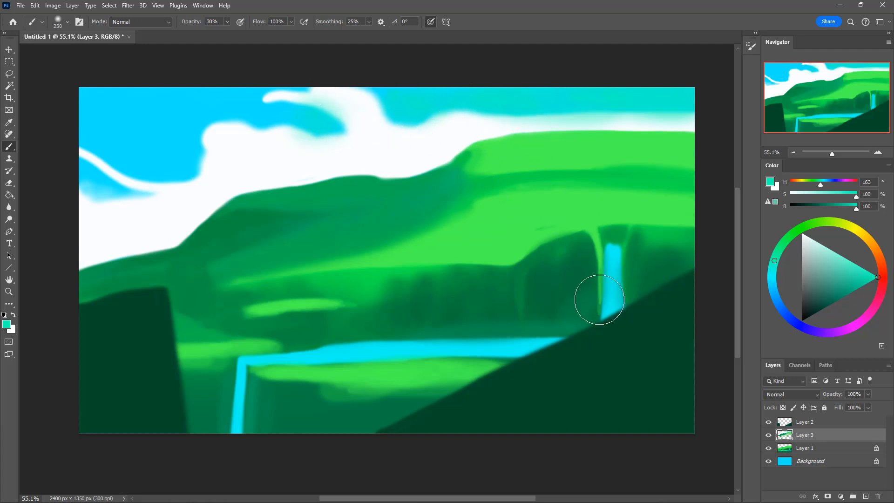
Sample the blended turquoise (H 172, S 100, B 96) and even out the right sky at 30% opacity with brush sizes 150 to 200
{"action": "key", "text": "i"}
{"action": "left_click", "coordinate": [405, 104]}
{"action": "key", "text": "b"}
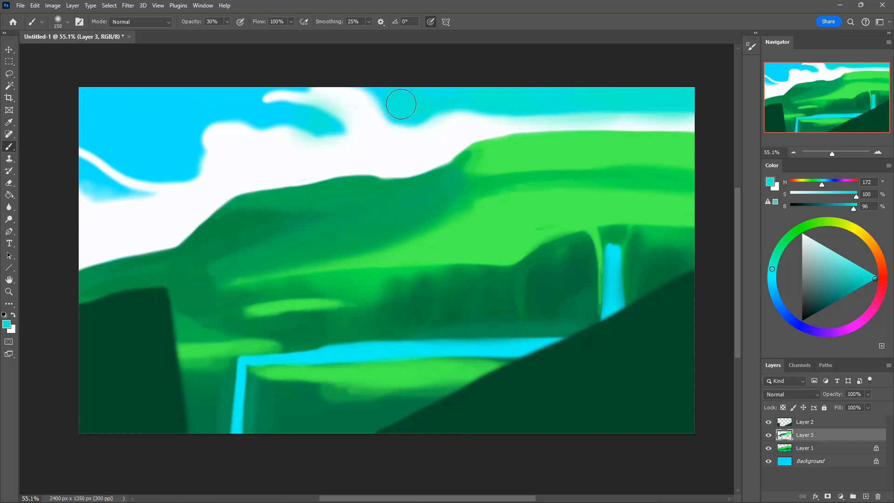
{"action": "left_click_drag", "start_coordinate": [386, 99], "coordinate": [466, 104]}
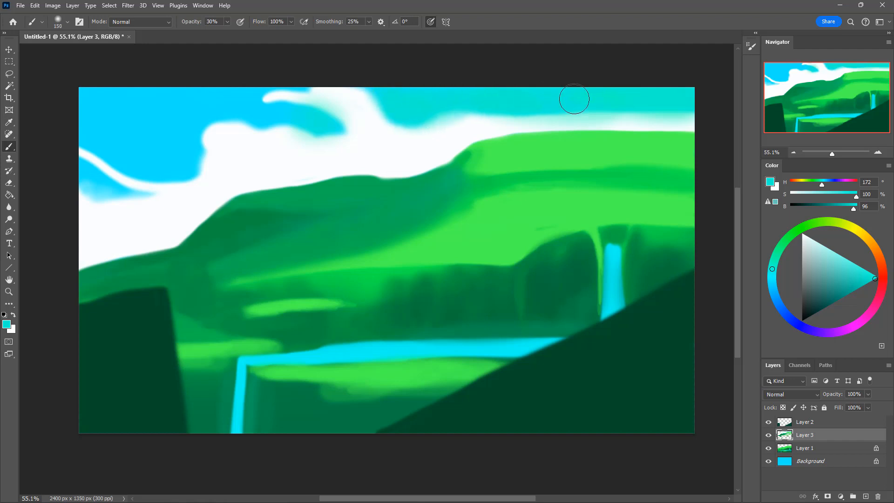
{"action": "key", "text": "bracketright"}
{"action": "key", "text": "bracketright"}
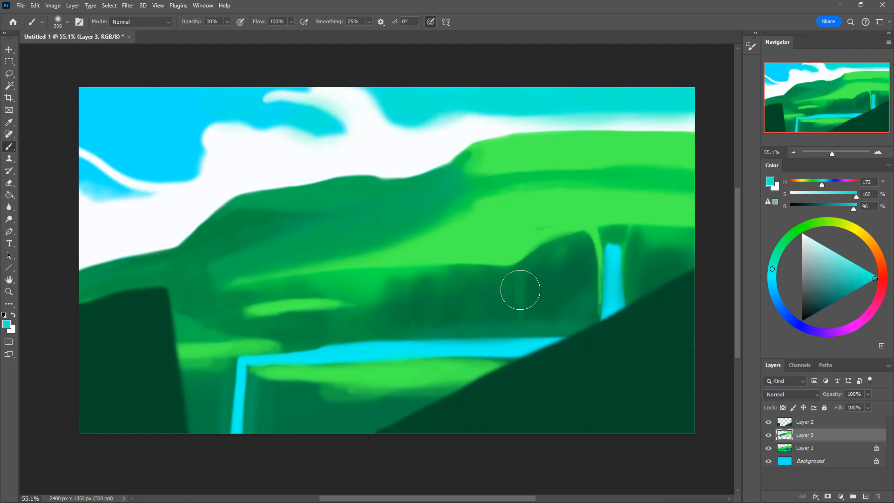
Sample the left sky cyan, darken it to H 186, S 100, B 81, and shade the left sky at size 300 and 30% opacity
{"action": "key", "text": "i"}
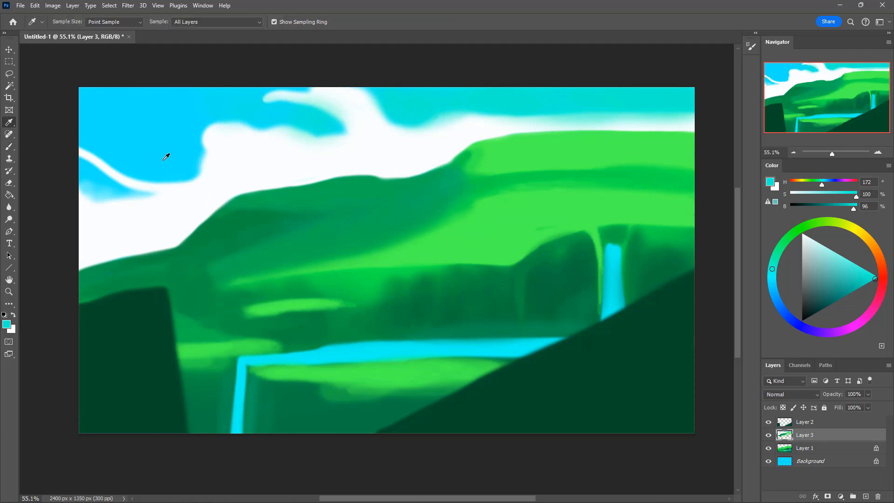
{"action": "left_click", "coordinate": [168, 157]}
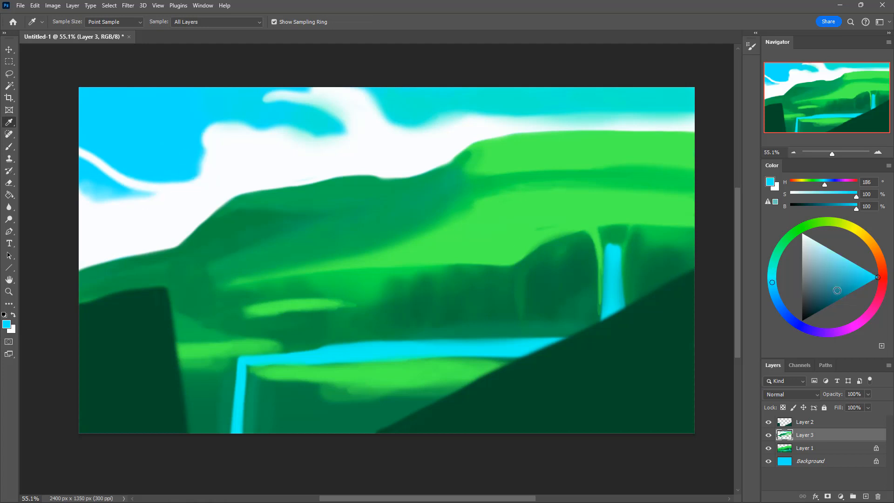
{"action": "left_click_drag", "start_coordinate": [876, 279], "coordinate": [874, 288]}
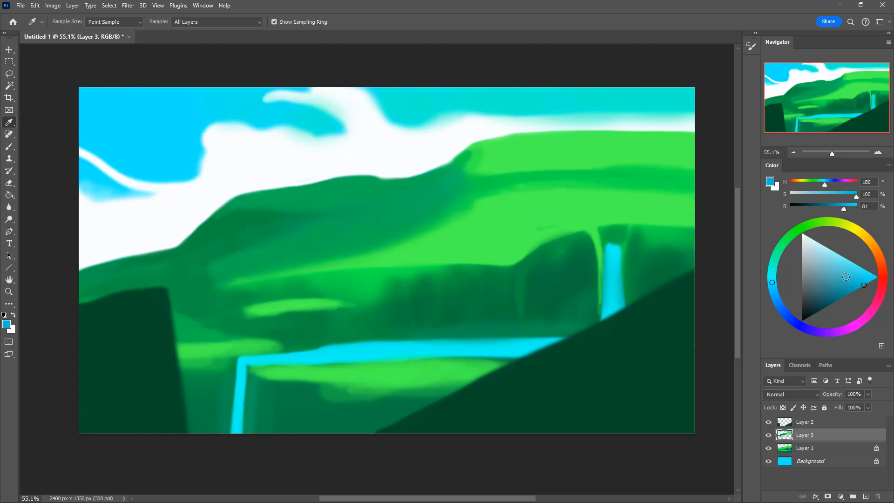
{"action": "key", "text": "b"}
{"action": "mouse_move", "coordinate": [176, 159]}
{"action": "left_mouse_down"}
{"action": "mouse_move", "coordinate": [147, 159]}
{"action": "mouse_move", "coordinate": [152, 144]}
{"action": "mouse_move", "coordinate": [180, 176]}
{"action": "mouse_move", "coordinate": [151, 149]}
{"action": "mouse_move", "coordinate": [132, 163]}
{"action": "mouse_move", "coordinate": [174, 146]}
{"action": "mouse_move", "coordinate": [180, 159]}
{"action": "mouse_move", "coordinate": [152, 124]}
{"action": "mouse_move", "coordinate": [200, 110]}
{"action": "mouse_move", "coordinate": [214, 116]}
{"action": "left_mouse_up"}
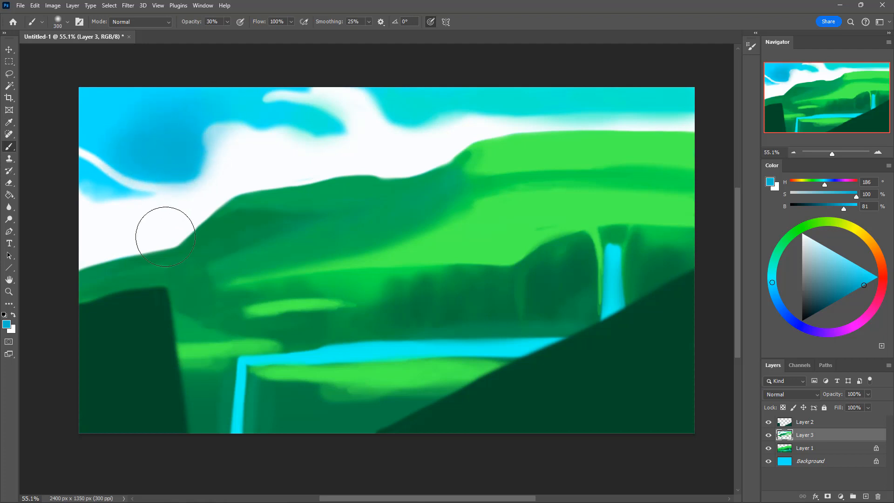
{"action": "mouse_move", "coordinate": [136, 200]}
{"action": "left_mouse_down"}
{"action": "mouse_move", "coordinate": [101, 208]}
{"action": "mouse_move", "coordinate": [108, 184]}
{"action": "left_mouse_up"}
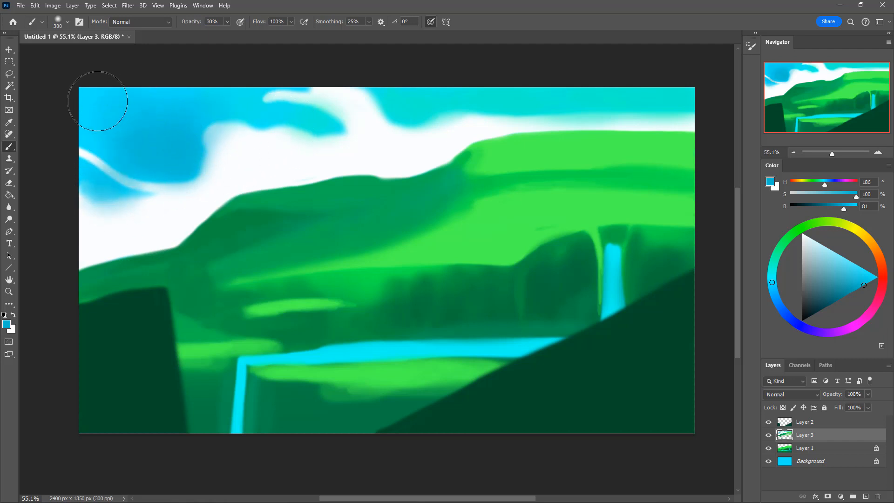
{"action": "left_click_drag", "start_coordinate": [97, 102], "coordinate": [104, 131]}
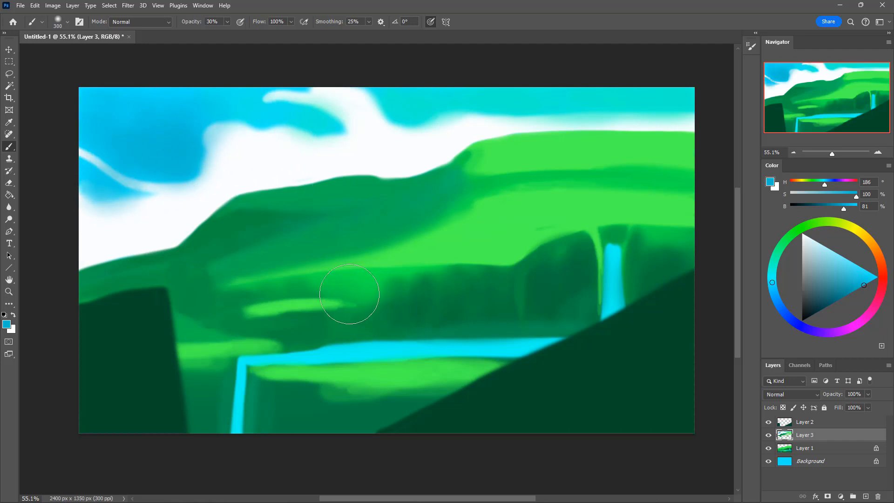
Sample the lighter cyan beside the wispy cloud (H 179, S 100, B 93) and blend it into the darkened left sky at size 250
{"action": "key", "text": "i"}
{"action": "left_click", "coordinate": [248, 100]}
{"action": "key", "text": "b"}
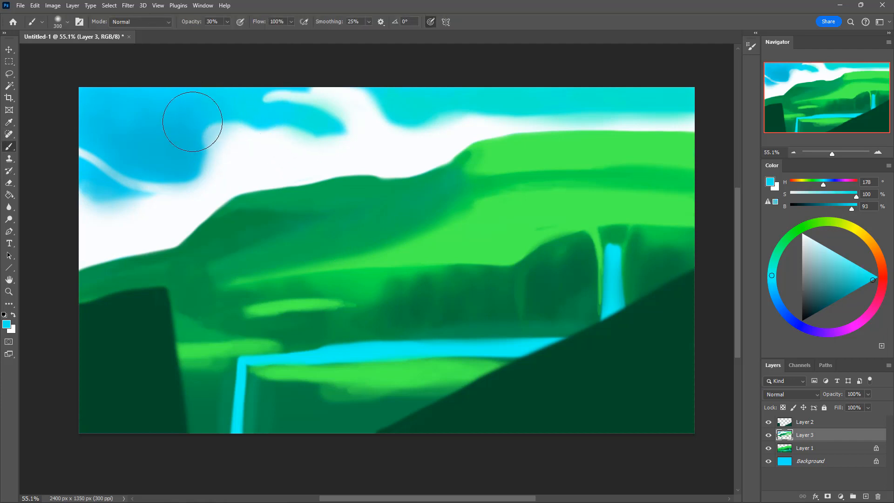
{"action": "left_click", "coordinate": [254, 104], "text": "alt"}
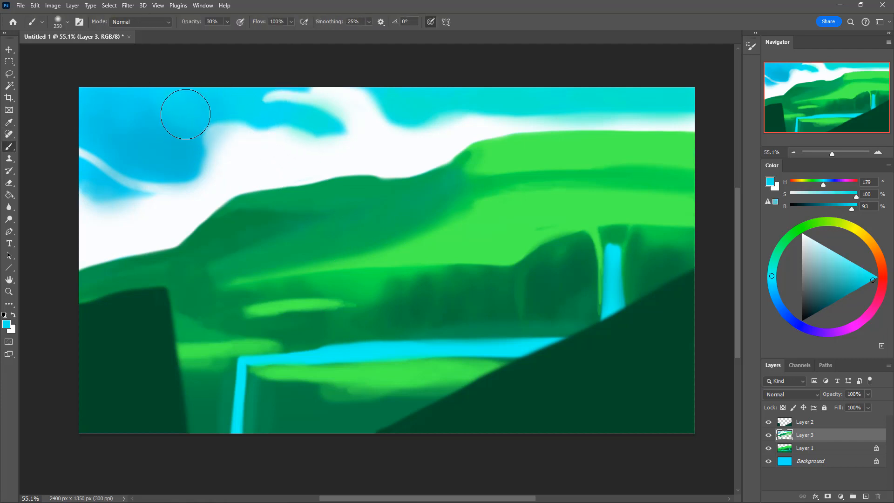
{"action": "mouse_move", "coordinate": [223, 103]}
{"action": "left_mouse_down"}
{"action": "mouse_move", "coordinate": [195, 93]}
{"action": "mouse_move", "coordinate": [202, 149]}
{"action": "mouse_move", "coordinate": [203, 124]}
{"action": "mouse_move", "coordinate": [187, 111]}
{"action": "left_mouse_up"}
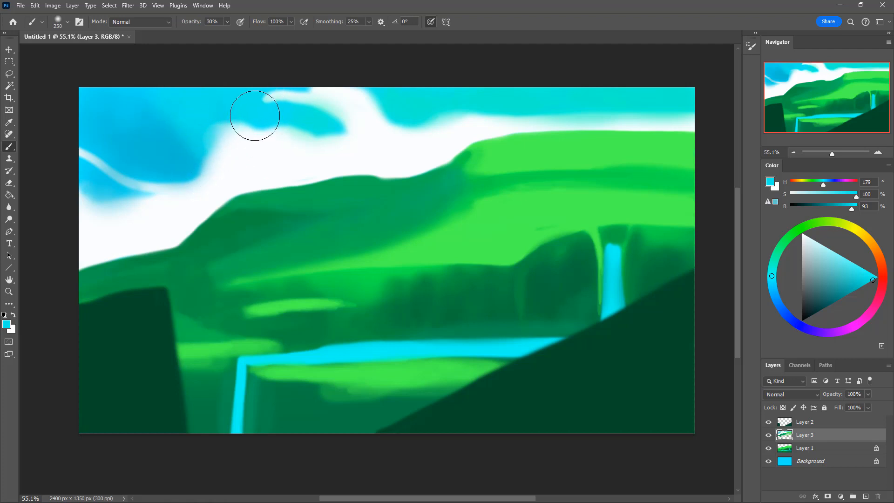
Sample alternating dark and light sky blues and blend them along the puffy cloud's left edge at 30% opacity, ending at size 200
{"action": "left_click", "coordinate": [156, 140], "text": "alt"}
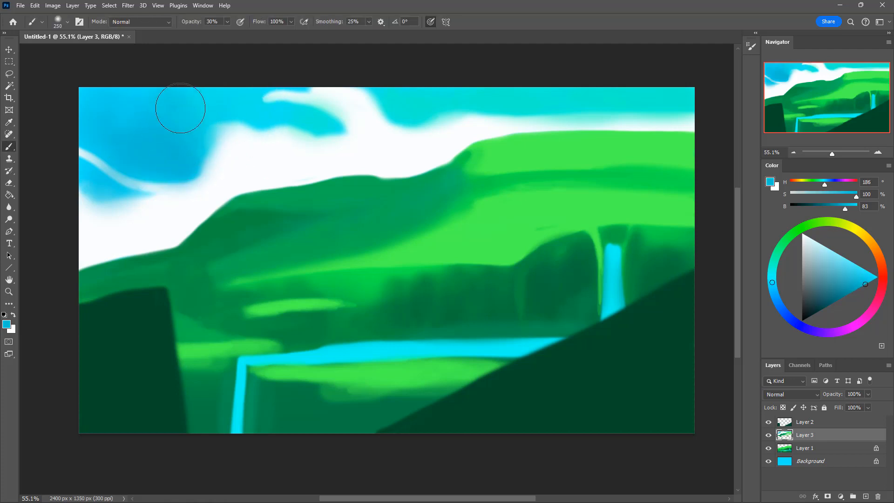
{"action": "left_click", "coordinate": [219, 99], "text": "alt"}
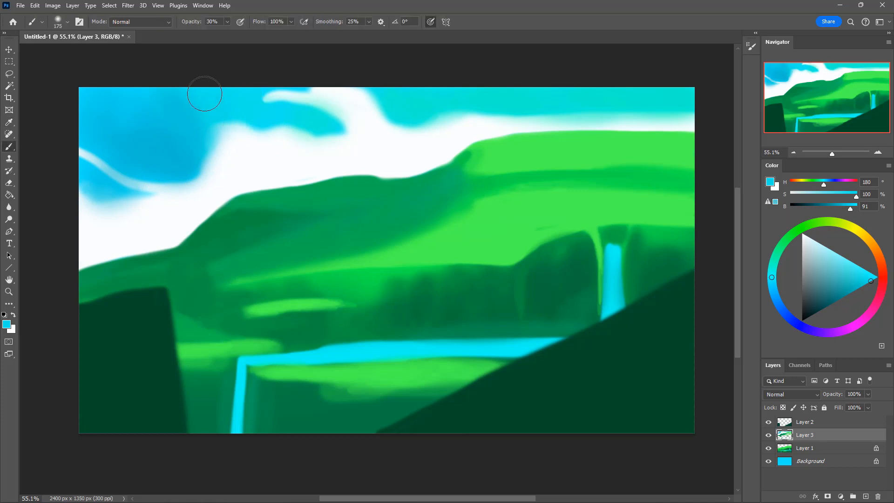
{"action": "left_click", "coordinate": [211, 122], "text": "alt"}
{"action": "left_click", "coordinate": [189, 155], "text": "alt"}
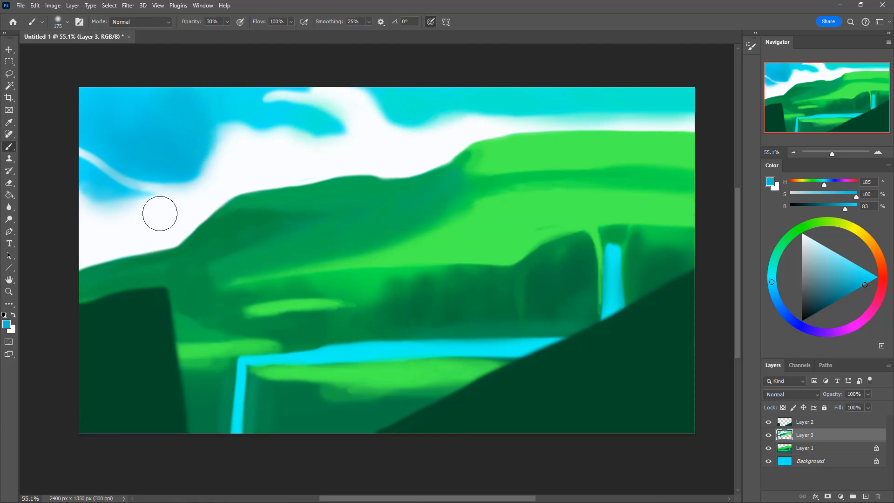
{"action": "left_click", "coordinate": [228, 104], "text": "alt"}
{"action": "key", "text": "bracketright"}
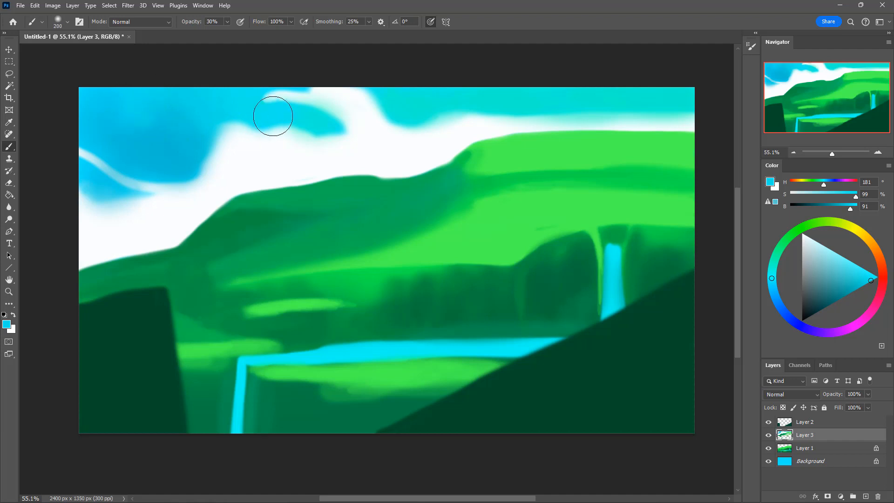
{"action": "left_click_drag", "start_coordinate": [215, 116], "coordinate": [197, 167]}
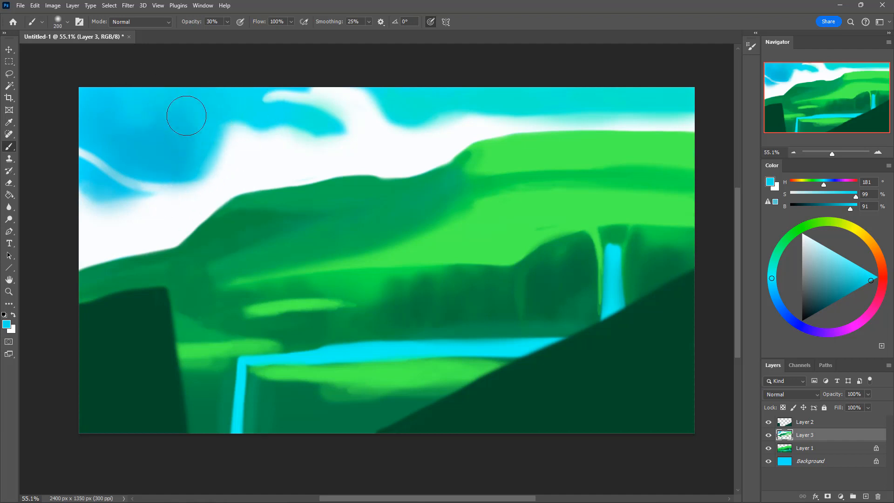
Sample turquoise (H 175, S 100, B 95) and brush over the sky pocket beneath the upper cloud streak at size 150
{"action": "key", "text": "alt"}
{"action": "left_click", "coordinate": [327, 124], "text": "alt"}
{"action": "key", "text": "bracketleft"}
{"action": "key", "text": "bracketleft"}
{"action": "mouse_move", "coordinate": [329, 120]}
{"action": "left_mouse_down"}
{"action": "mouse_move", "coordinate": [348, 135]}
{"action": "mouse_move", "coordinate": [270, 121]}
{"action": "mouse_move", "coordinate": [259, 111]}
{"action": "mouse_move", "coordinate": [333, 106]}
{"action": "mouse_move", "coordinate": [253, 92]}
{"action": "mouse_move", "coordinate": [297, 82]}
{"action": "mouse_move", "coordinate": [279, 84]}
{"action": "left_mouse_up"}
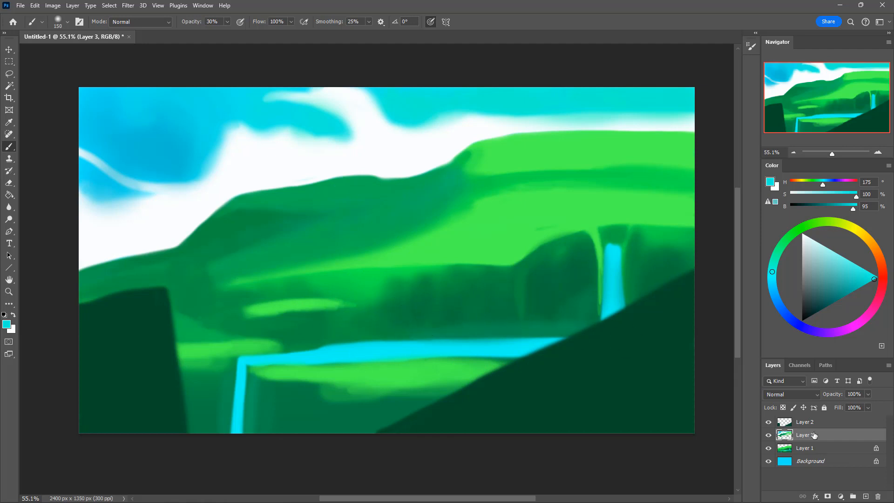
Add a layer above Layer 3, mix light green H 116, S 57, B 100 from sampled plateau green, and stroke the middle plateau's front edge
{"action": "left_click", "coordinate": [866, 497]}
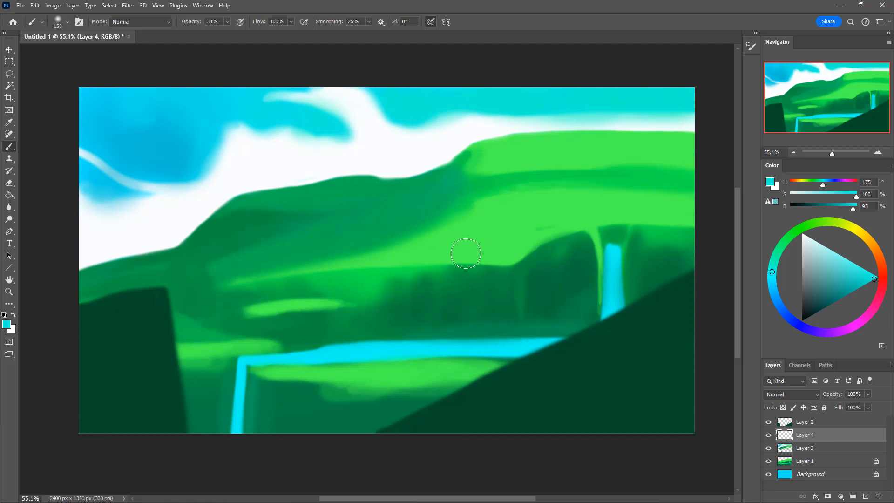
{"action": "left_click", "coordinate": [487, 231], "text": "alt"}
{"action": "key", "text": "bracketleft"}
{"action": "key", "text": "bracketleft"}
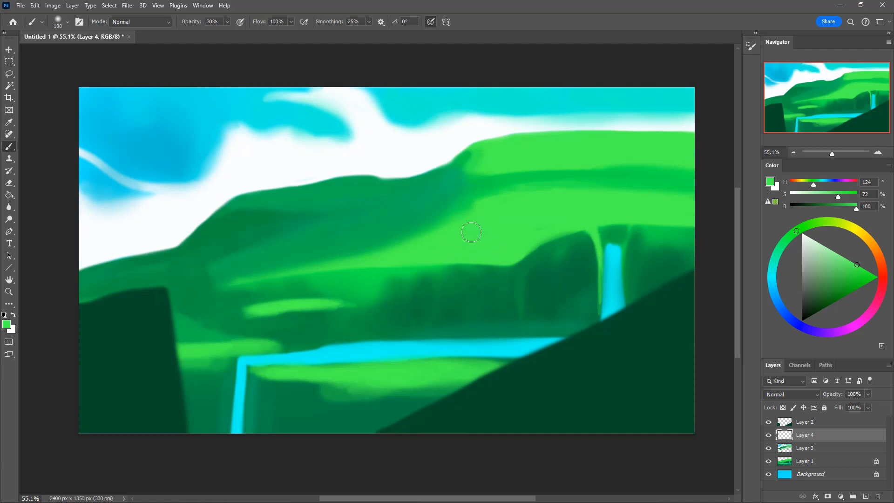
{"action": "left_click", "coordinate": [238, 214], "text": "alt"}
{"action": "key", "text": "bracketleft"}
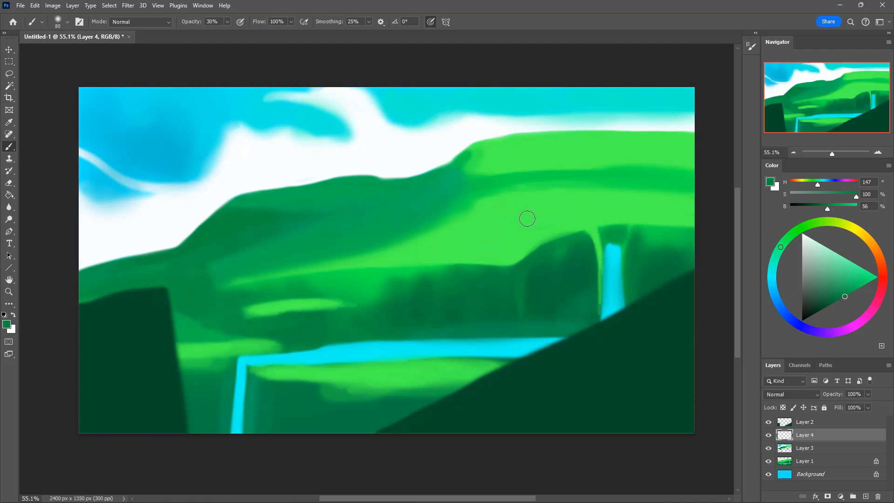
{"action": "key", "text": "i"}
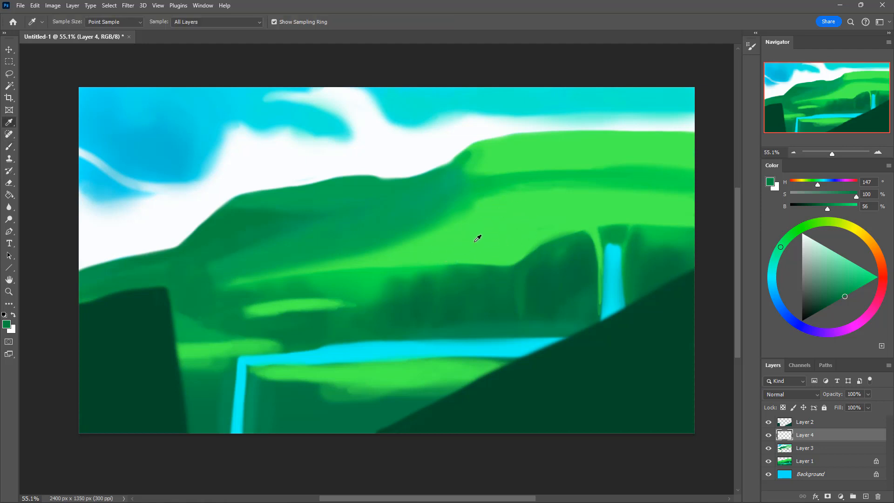
{"action": "left_click", "coordinate": [466, 240]}
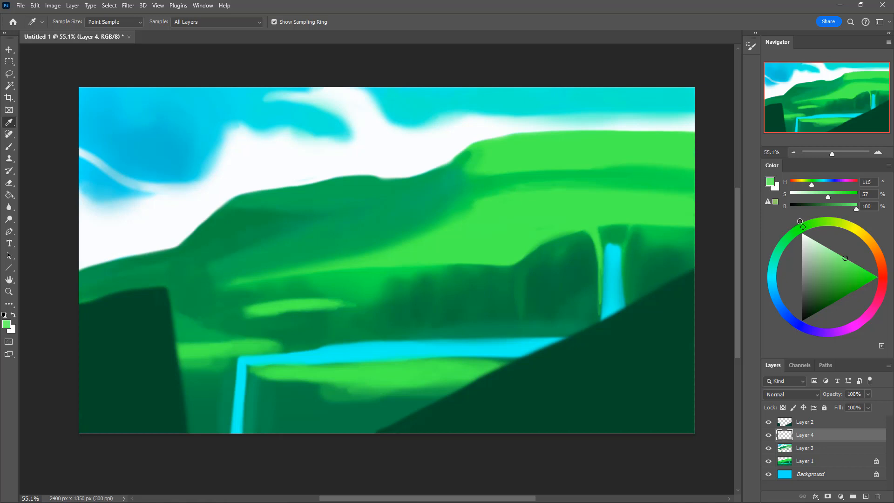
{"action": "key", "text": "b"}
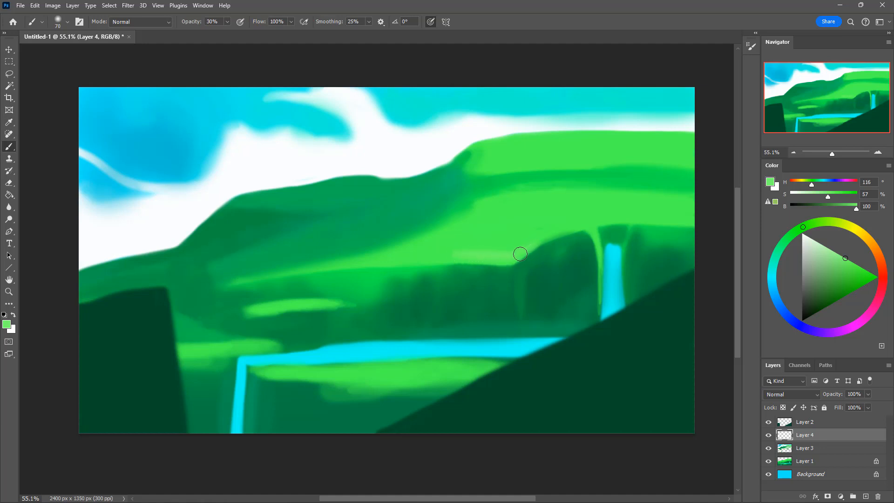
{"action": "mouse_move", "coordinate": [513, 256]}
{"action": "left_mouse_down"}
{"action": "mouse_move", "coordinate": [563, 225]}
{"action": "mouse_move", "coordinate": [530, 245]}
{"action": "mouse_move", "coordinate": [431, 256]}
{"action": "left_mouse_up"}
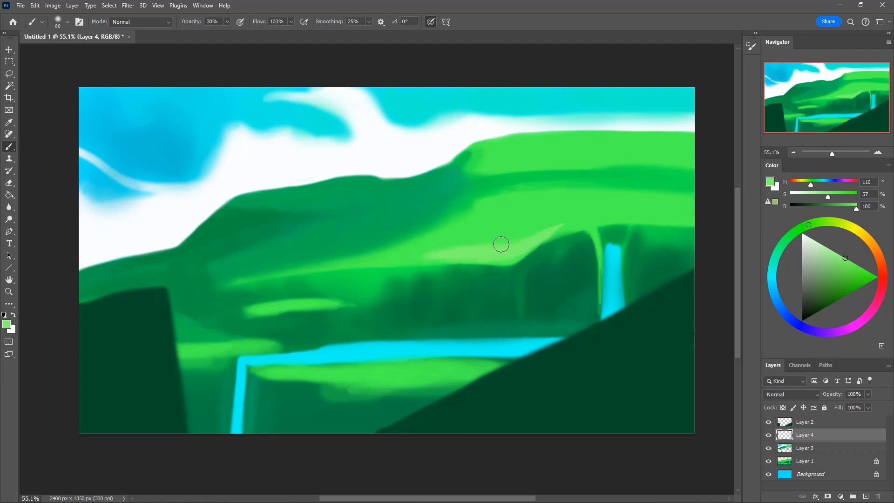
Blend a light green highlight (H 110, S 57, B 100) along the middle plateau's rim toward the waterfall at size 100 and 30% opacity
{"action": "key", "text": "bracketright"}
{"action": "key", "text": "bracketright"}
{"action": "left_click_drag", "start_coordinate": [530, 238], "coordinate": [394, 260]}
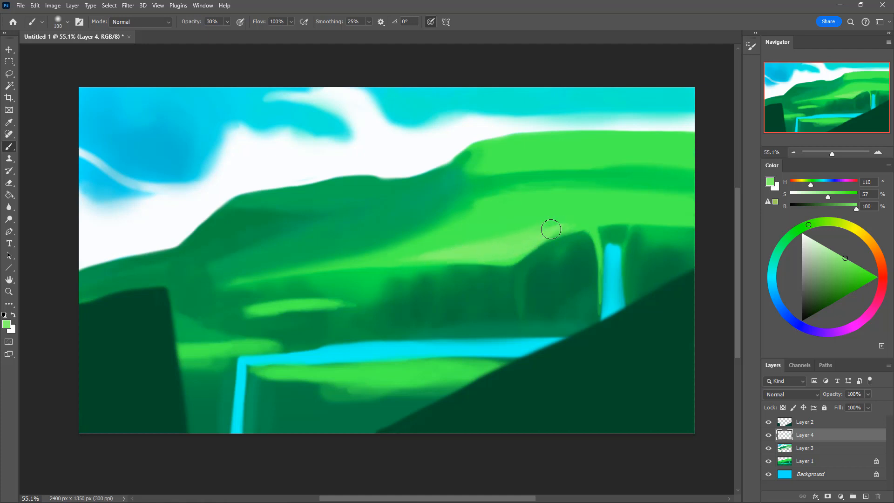
{"action": "left_click_drag", "start_coordinate": [551, 231], "coordinate": [593, 224]}
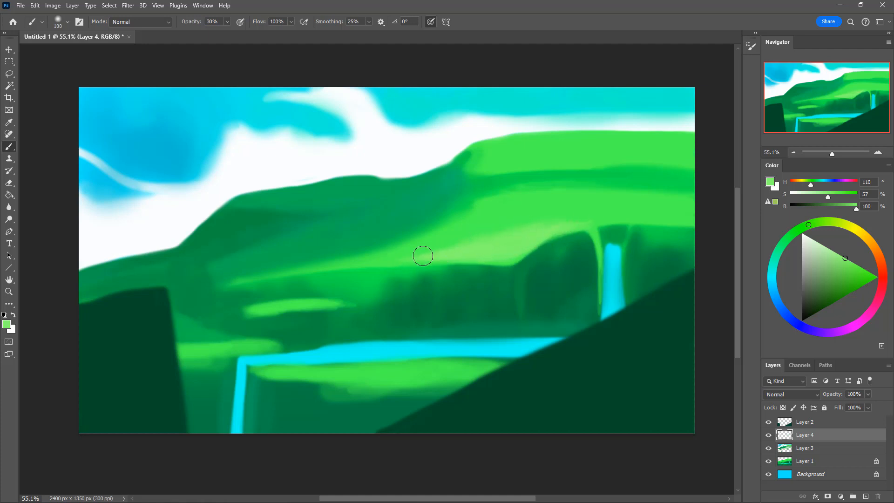
{"action": "left_click_drag", "start_coordinate": [398, 260], "coordinate": [608, 220]}
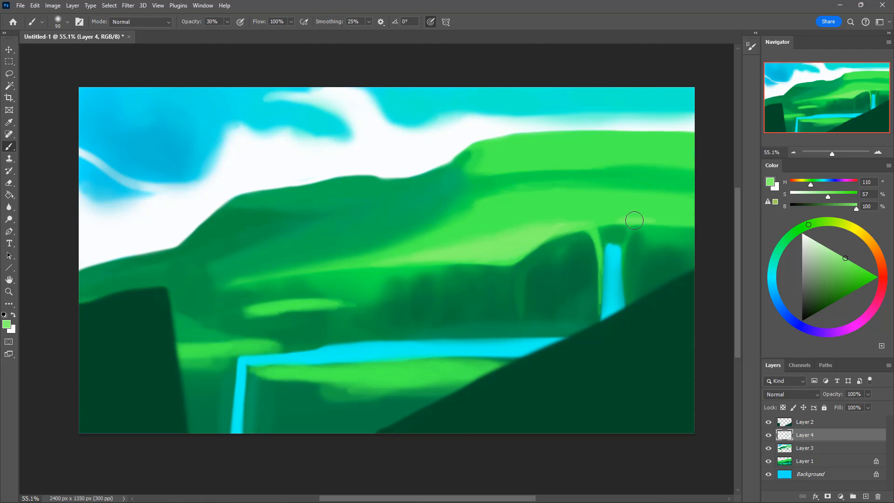
Extend the pale highlight past the waterfall and onto the upper plateau, sampling nearby greens and ending with H 111, S 58, B 100
{"action": "left_click_drag", "start_coordinate": [634, 220], "coordinate": [671, 222]}
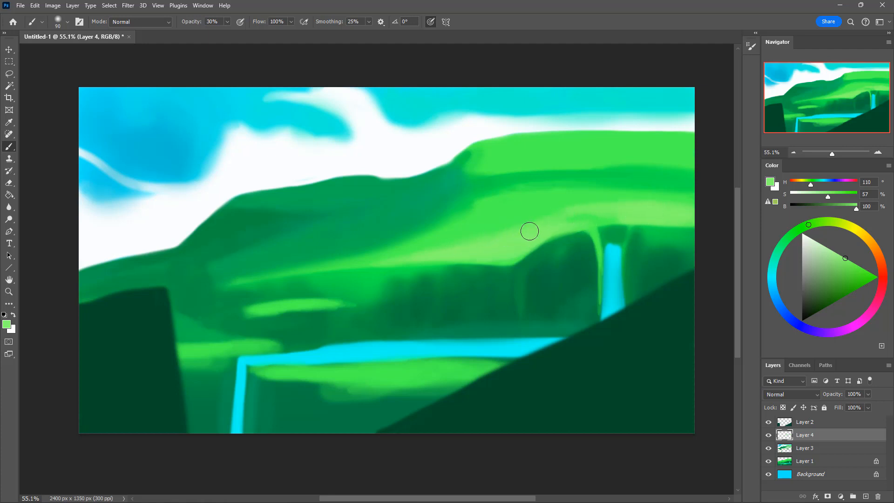
{"action": "left_click", "coordinate": [556, 210], "text": "alt"}
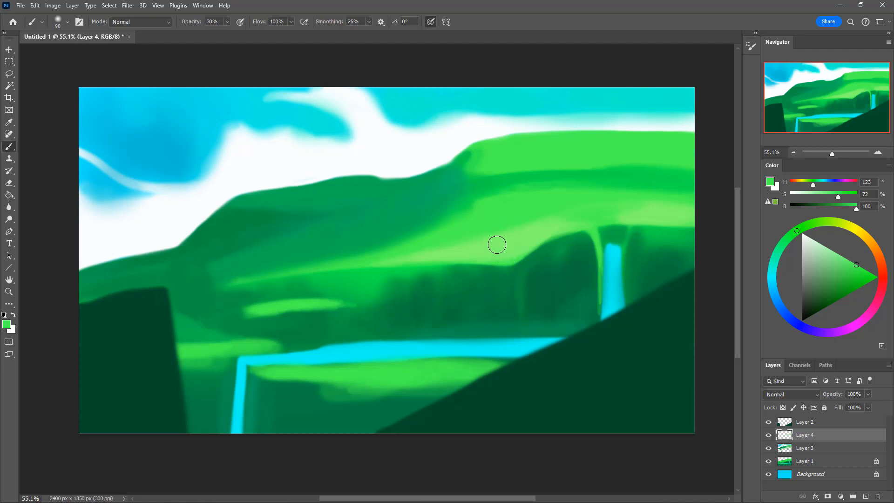
{"action": "key", "text": "b"}
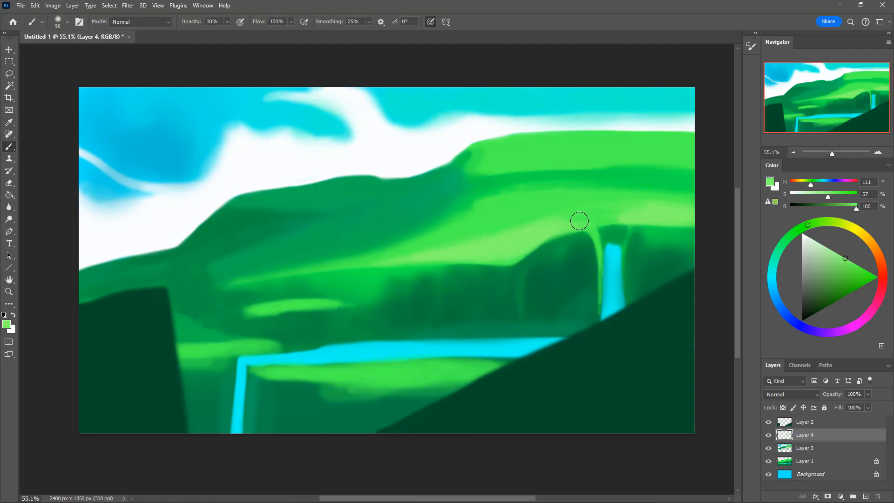
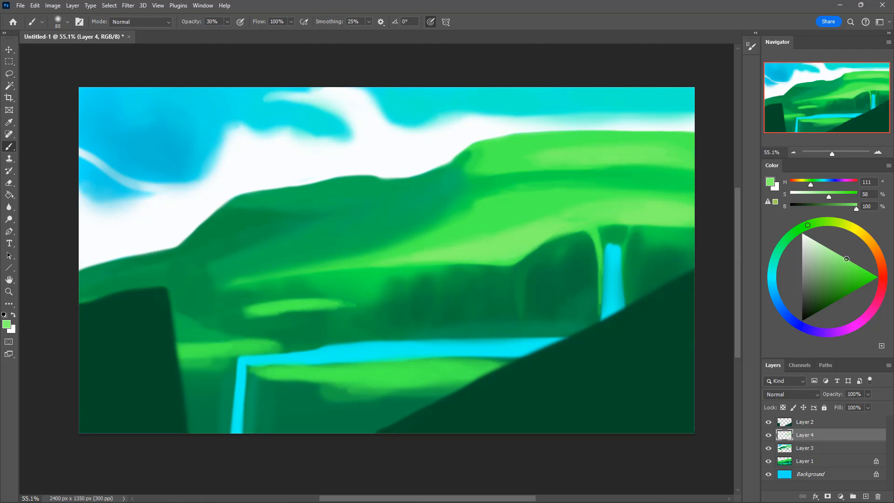
Saturate the green to H 111, S 100, B 100 and brush it over the middle plateau at size 175 and 10% opacity
{"action": "left_click_drag", "start_coordinate": [846, 259], "coordinate": [879, 275]}
{"action": "key", "text": "bracketright"}
{"action": "key", "text": "bracketright"}
{"action": "key", "text": "bracketright"}
{"action": "key", "text": "bracketright"}
{"action": "key", "text": "bracketright"}
{"action": "key", "text": "1"}
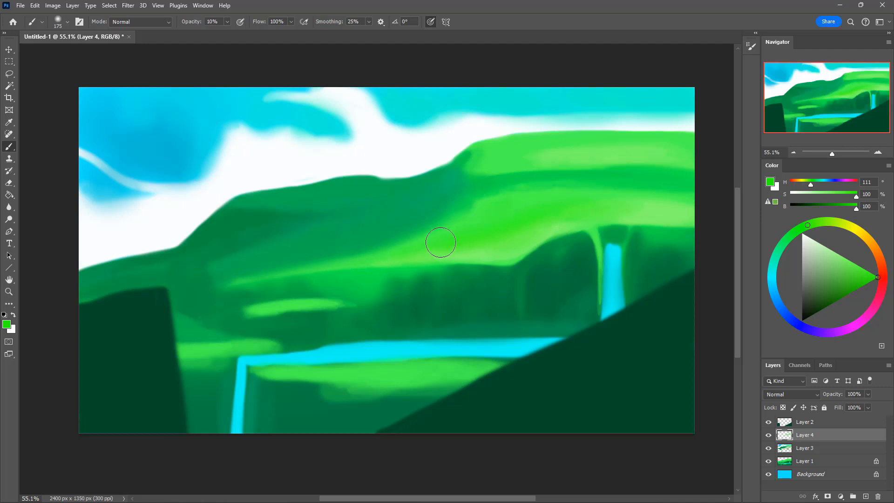
Paint the saturated green onto the upper plateau at size 125 and 30% opacity, and soften it at size 150 and 10% opacity
{"action": "key", "text": "bracketleft"}
{"action": "key", "text": "bracketleft"}
{"action": "key", "text": "3"}
{"action": "mouse_move", "coordinate": [535, 156]}
{"action": "left_mouse_down"}
{"action": "mouse_move", "coordinate": [605, 159]}
{"action": "mouse_move", "coordinate": [504, 159]}
{"action": "mouse_move", "coordinate": [696, 158]}
{"action": "mouse_move", "coordinate": [509, 176]}
{"action": "mouse_move", "coordinate": [530, 163]}
{"action": "mouse_move", "coordinate": [490, 163]}
{"action": "mouse_move", "coordinate": [556, 160]}
{"action": "left_mouse_up"}
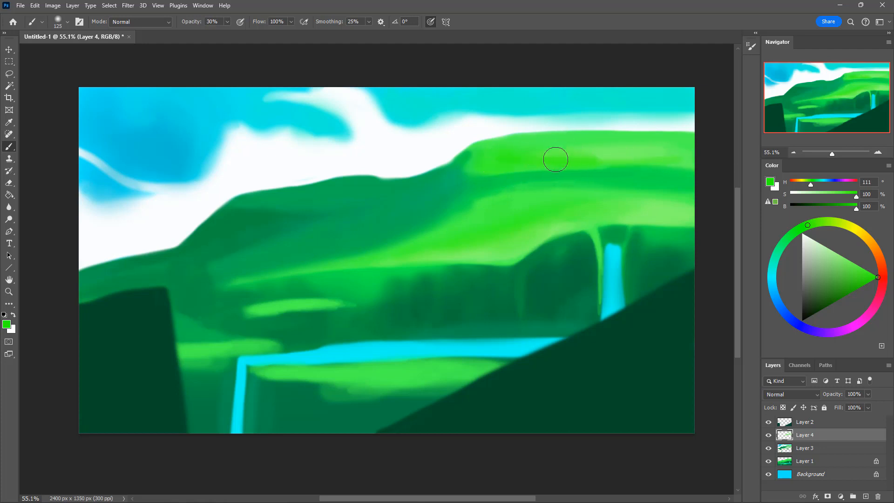
{"action": "key", "text": "1"}
{"action": "key", "text": "bracketright"}
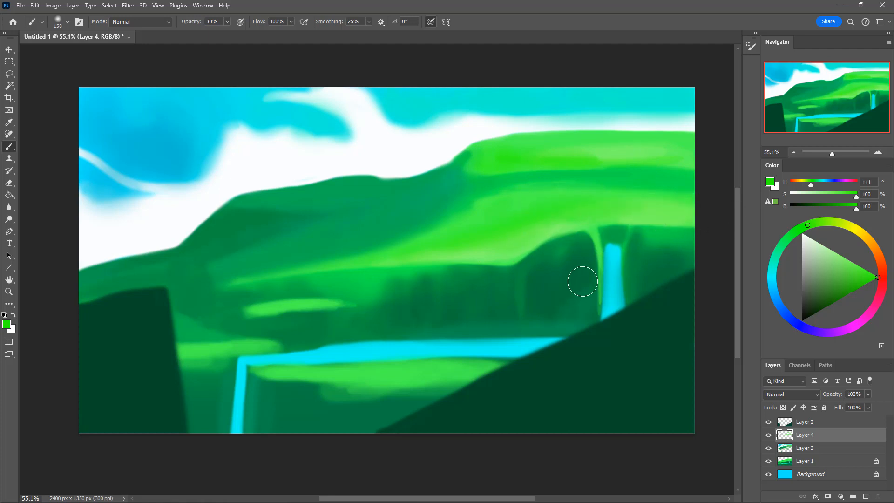
Glaze the plateaus and the cliff face below them with the saturated green at 10% opacity, using brush sizes 900 and 700
{"action": "key", "text": "bracketright"}
{"action": "key", "text": "bracketright"}
{"action": "key", "text": "bracketright"}
{"action": "key", "text": "bracketright"}
{"action": "key", "text": "bracketright"}
{"action": "key", "text": "bracketright"}
{"action": "key", "text": "bracketright"}
{"action": "key", "text": "bracketright"}
{"action": "key", "text": "bracketright"}
{"action": "key", "text": "bracketright"}
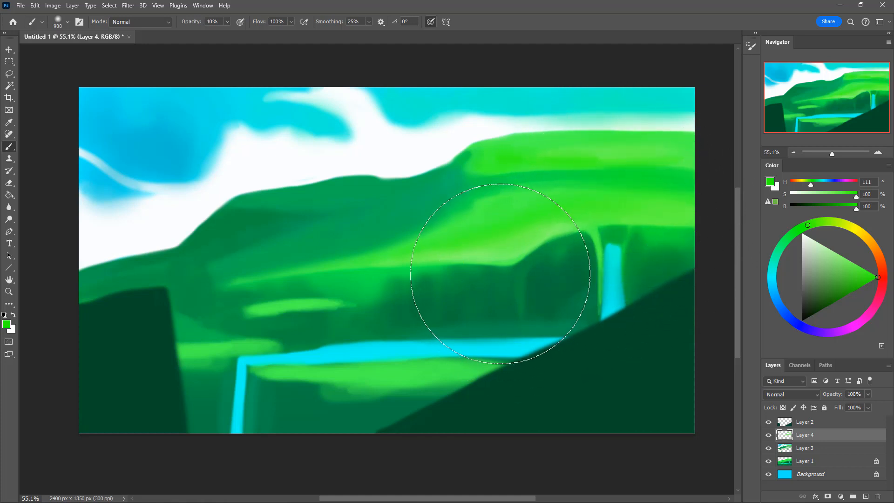
{"action": "key", "text": "bracketleft"}
{"action": "key", "text": "bracketleft"}
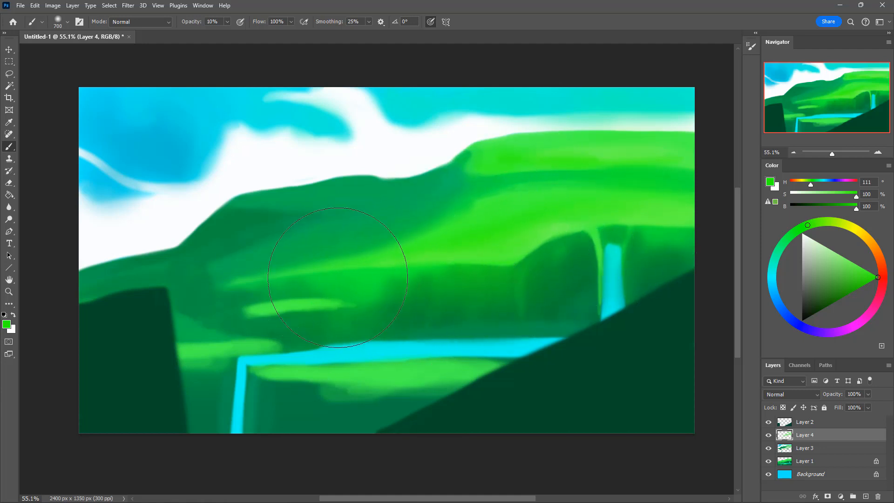
Brighten the grassy ledge below the river with the saturated green at 10% opacity, reducing the brush from size 250 to 150
{"action": "key", "text": "bracketleft"}
{"action": "key", "text": "bracketleft"}
{"action": "key", "text": "bracketleft"}
{"action": "key", "text": "bracketleft"}
{"action": "key", "text": "bracketleft"}
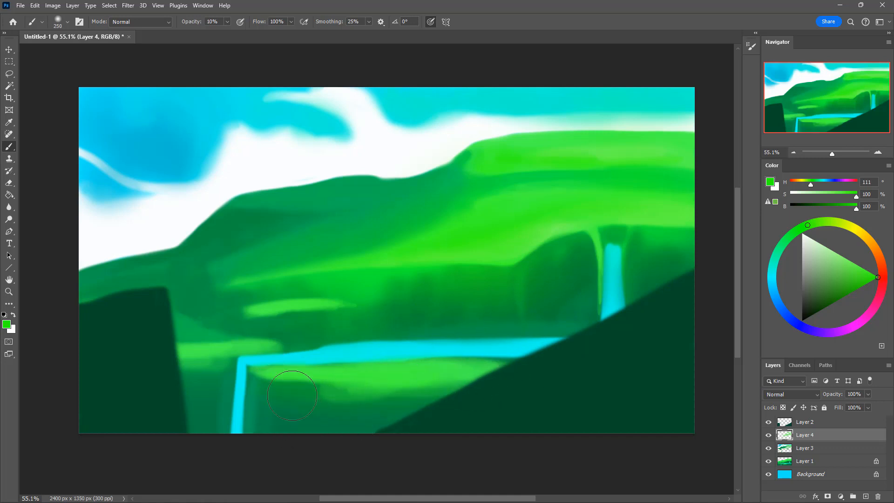
{"action": "key", "text": "bracketleft"}
{"action": "key", "text": "bracketleft"}
{"action": "key", "text": "bracketleft"}
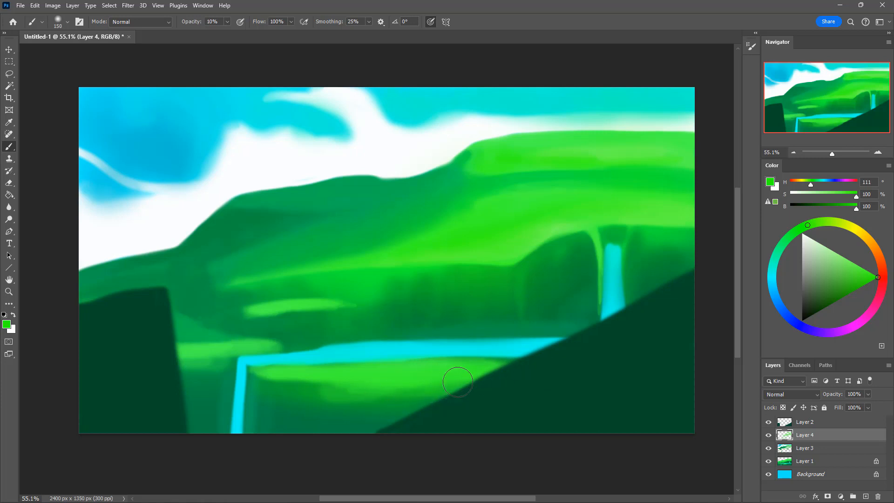
Tint the ledge beside the left cliff and the lower valley with the saturated green at size 600 and 10% opacity
{"action": "key", "text": "bracketright"}
{"action": "key", "text": "bracketright"}
{"action": "key", "text": "bracketright"}
{"action": "key", "text": "bracketright"}
{"action": "key", "text": "bracketright"}
{"action": "key", "text": "bracketright"}
{"action": "key", "text": "bracketright"}
{"action": "key", "text": "bracketright"}
{"action": "key", "text": "bracketleft"}
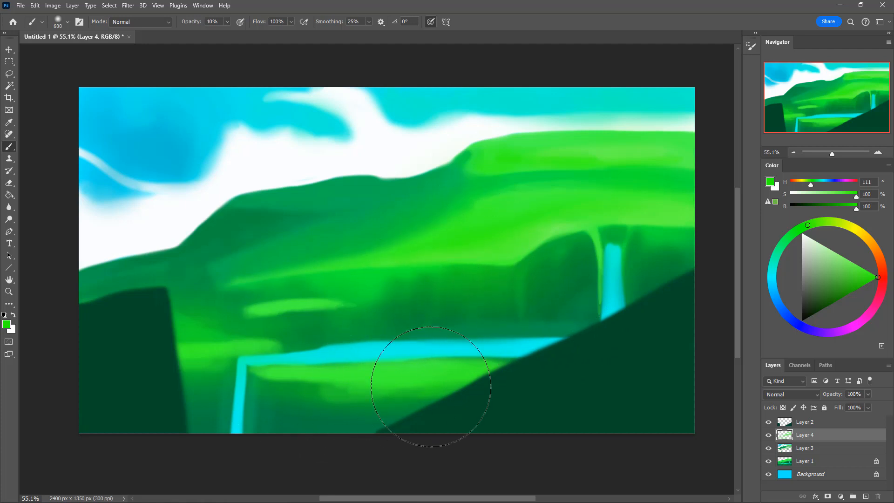
Sample the cliff greens H 140, S 96, B 53 and H 132, S 94, B 69 and blend the cliff face left of the waterfall at 10% opacity
{"action": "key", "text": "bracketleft"}
{"action": "key", "text": "bracketleft"}
{"action": "key", "text": "bracketleft"}
{"action": "left_click", "coordinate": [546, 294], "text": "alt"}
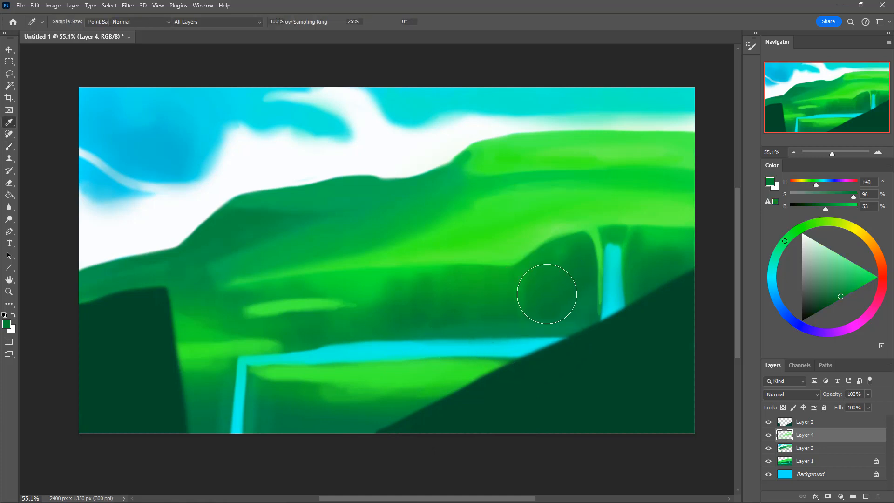
{"action": "key", "text": "bracketleft"}
{"action": "key", "text": "bracketleft"}
{"action": "key", "text": "bracketleft"}
{"action": "key", "text": "bracketleft"}
{"action": "key", "text": "bracketleft"}
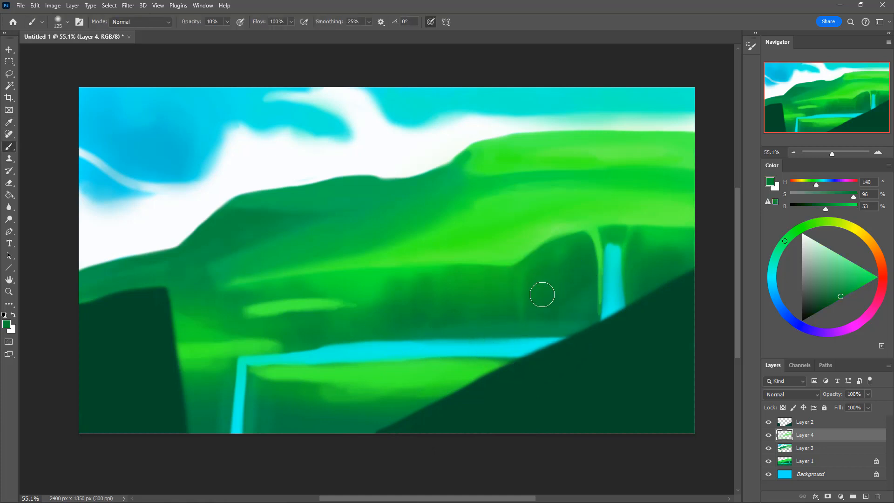
{"action": "key", "text": "alt"}
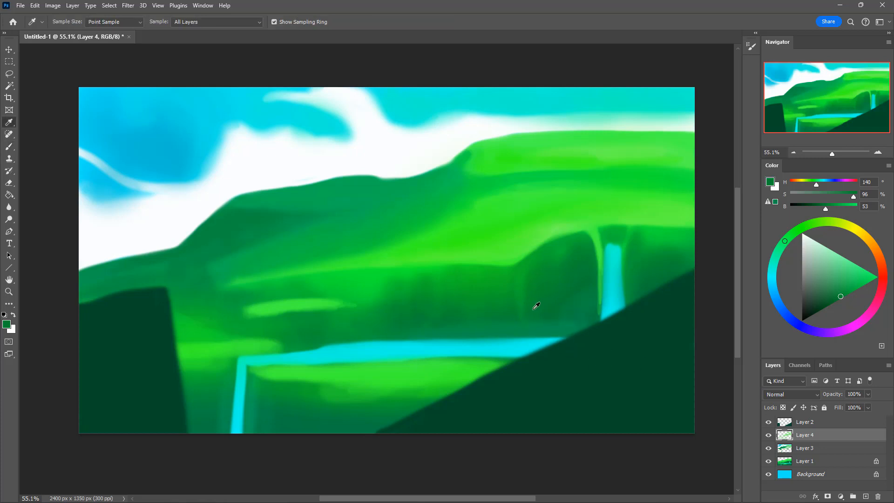
{"action": "left_click", "coordinate": [524, 285], "text": "alt"}
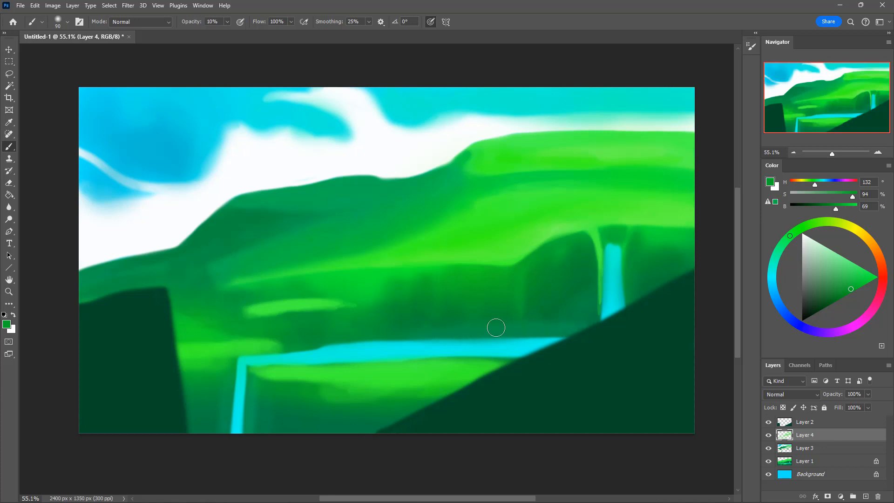
Sample the dark green beside the waterfall, brighten it to H 149, S 100, B 71, and blend vertical strokes into the cliff at 30% opacity
{"action": "key", "text": "i"}
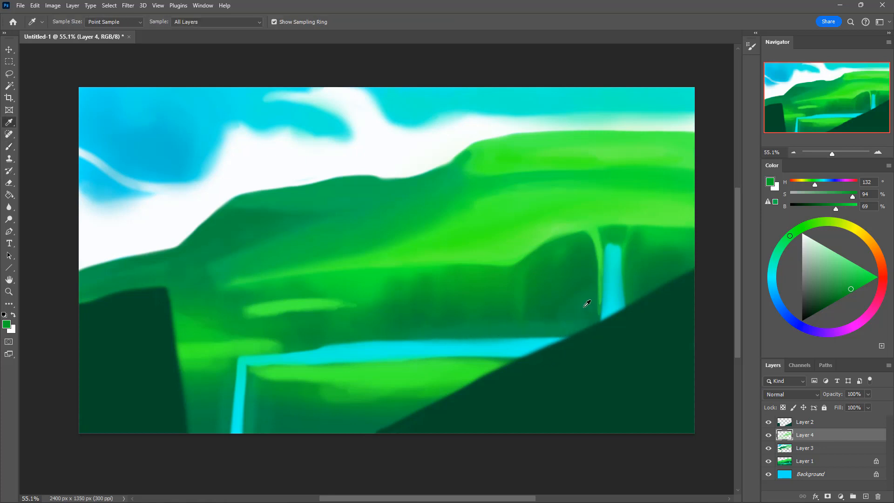
{"action": "left_click", "coordinate": [582, 304]}
{"action": "key", "text": "b"}
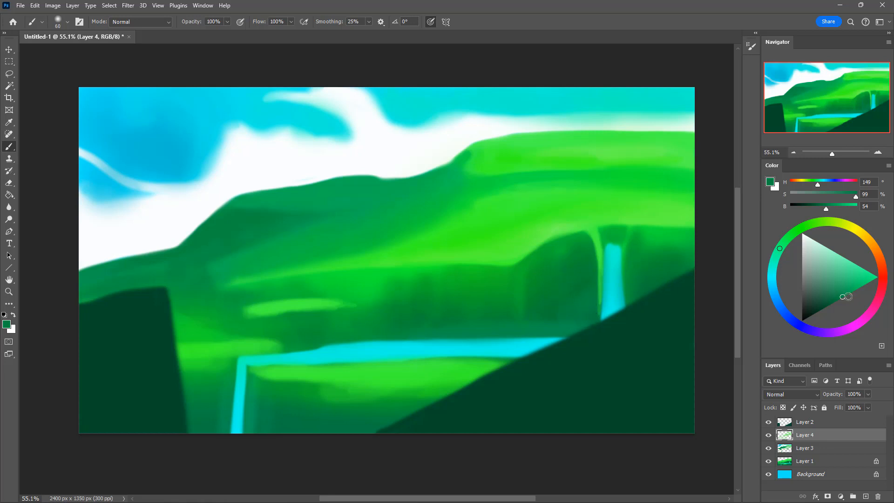
{"action": "left_click_drag", "start_coordinate": [844, 297], "coordinate": [857, 294]}
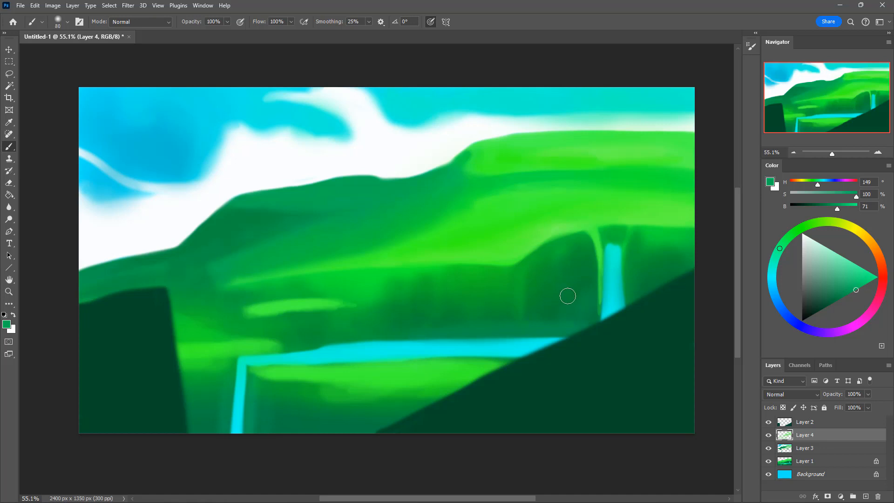
{"action": "key", "text": "3"}
{"action": "left_click_drag", "start_coordinate": [572, 308], "coordinate": [574, 270]}
{"action": "mouse_move", "coordinate": [559, 274]}
{"action": "left_mouse_down"}
{"action": "mouse_move", "coordinate": [559, 326]}
{"action": "mouse_move", "coordinate": [567, 313]}
{"action": "mouse_move", "coordinate": [557, 325]}
{"action": "mouse_move", "coordinate": [564, 281]}
{"action": "mouse_move", "coordinate": [575, 280]}
{"action": "mouse_move", "coordinate": [567, 291]}
{"action": "mouse_move", "coordinate": [566, 261]}
{"action": "mouse_move", "coordinate": [557, 367]}
{"action": "left_mouse_up"}
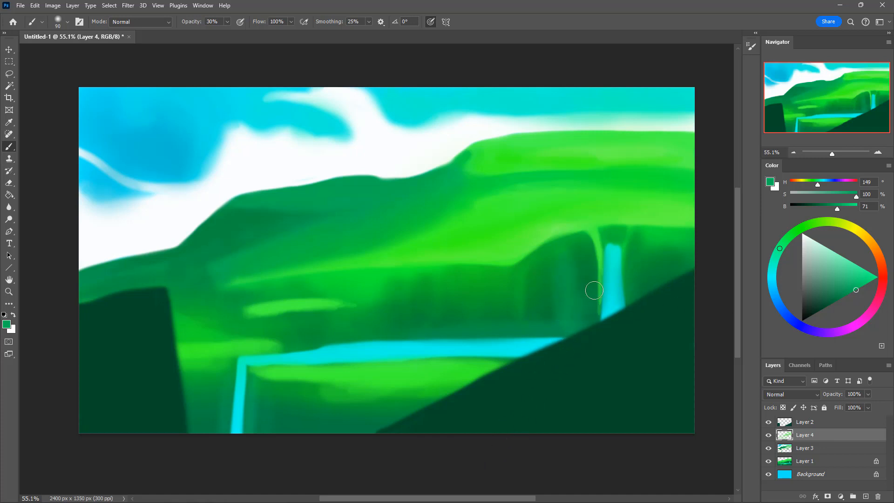
{"action": "key", "text": "alt"}
{"action": "left_click", "coordinate": [569, 278], "text": "alt"}
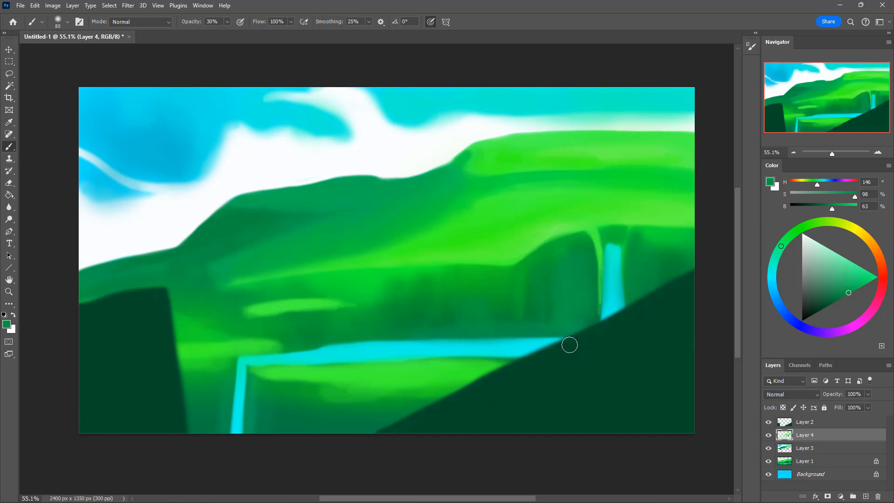
Darken the sampled cliff green to H 142, S 100, B 42 and draw thin crevices and a rock outline above the river, starting at size 50
{"action": "key", "text": "i"}
{"action": "left_click", "coordinate": [530, 309]}
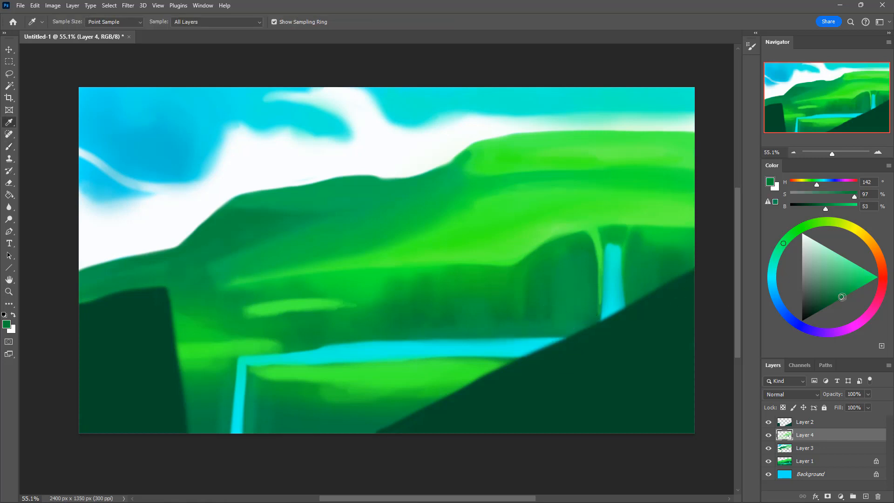
{"action": "left_click_drag", "start_coordinate": [842, 299], "coordinate": [838, 304]}
{"action": "key", "text": "b"}
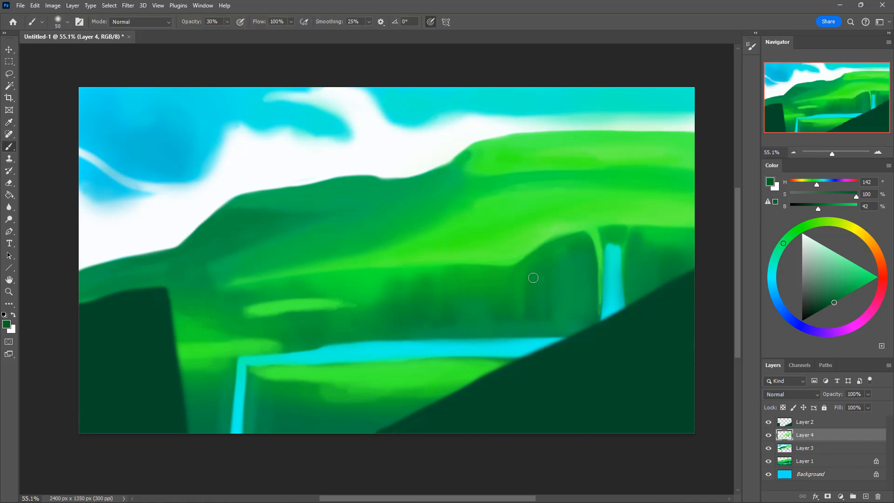
{"action": "left_click_drag", "start_coordinate": [520, 266], "coordinate": [529, 284]}
{"action": "left_click_drag", "start_coordinate": [585, 313], "coordinate": [580, 268]}
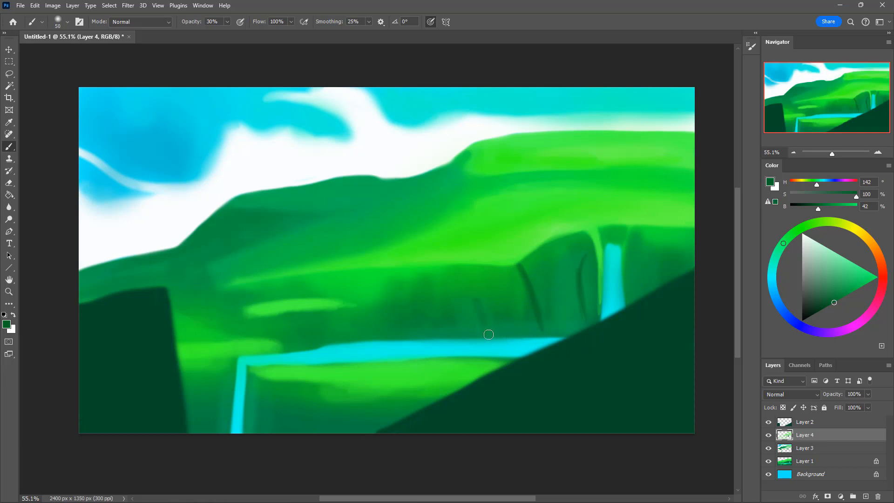
{"action": "mouse_move", "coordinate": [488, 334]}
{"action": "left_mouse_down"}
{"action": "mouse_move", "coordinate": [473, 295]}
{"action": "mouse_move", "coordinate": [488, 333]}
{"action": "mouse_move", "coordinate": [473, 297]}
{"action": "mouse_move", "coordinate": [432, 291]}
{"action": "mouse_move", "coordinate": [487, 307]}
{"action": "mouse_move", "coordinate": [449, 293]}
{"action": "mouse_move", "coordinate": [470, 285]}
{"action": "mouse_move", "coordinate": [481, 303]}
{"action": "mouse_move", "coordinate": [469, 314]}
{"action": "mouse_move", "coordinate": [443, 312]}
{"action": "mouse_move", "coordinate": [453, 313]}
{"action": "mouse_move", "coordinate": [441, 301]}
{"action": "mouse_move", "coordinate": [448, 292]}
{"action": "mouse_move", "coordinate": [417, 322]}
{"action": "left_mouse_up"}
{"action": "key", "text": "bracketright"}
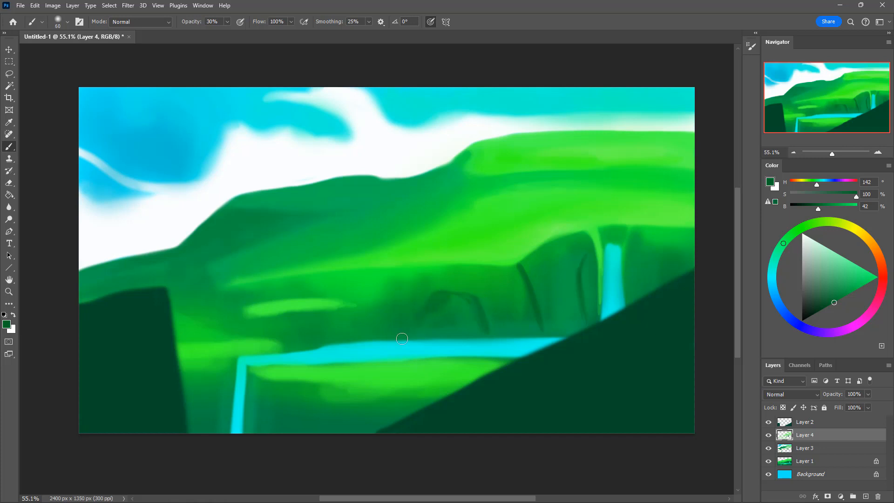
Deepen the diagonal crevice on the cliff face above the river with a larger dark green brush at 30% opacity
{"action": "key", "text": "bracketright"}
{"action": "key", "text": "bracketright"}
{"action": "left_click_drag", "start_coordinate": [525, 278], "coordinate": [549, 340]}
Shade the base of the cliff and the far end of the river with dark green at size 400 and 30% opacity
{"action": "key", "text": "bracketright"}
{"action": "key", "text": "bracketright"}
{"action": "key", "text": "bracketright"}
{"action": "key", "text": "bracketright"}
{"action": "key", "text": "bracketright"}
{"action": "key", "text": "bracketright"}
{"action": "key", "text": "bracketright"}
{"action": "key", "text": "bracketright"}
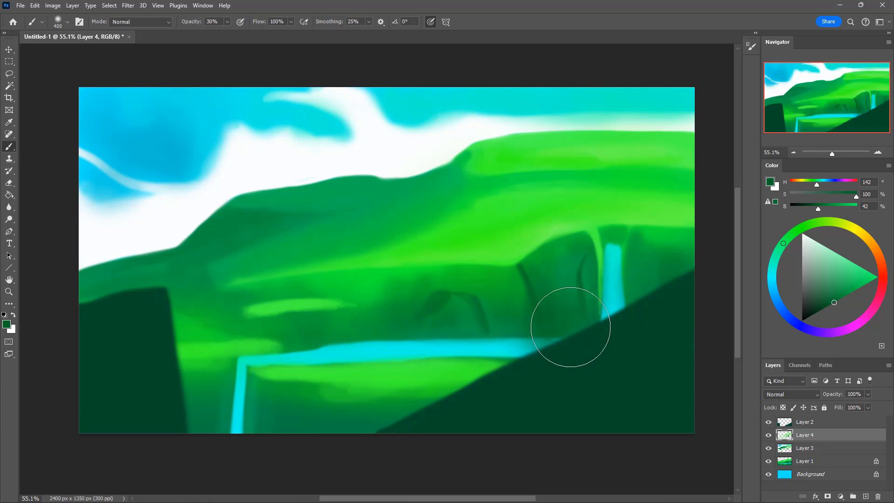
{"action": "mouse_move", "coordinate": [521, 331]}
{"action": "left_mouse_down"}
{"action": "mouse_move", "coordinate": [456, 330]}
{"action": "mouse_move", "coordinate": [439, 320]}
{"action": "left_mouse_up"}
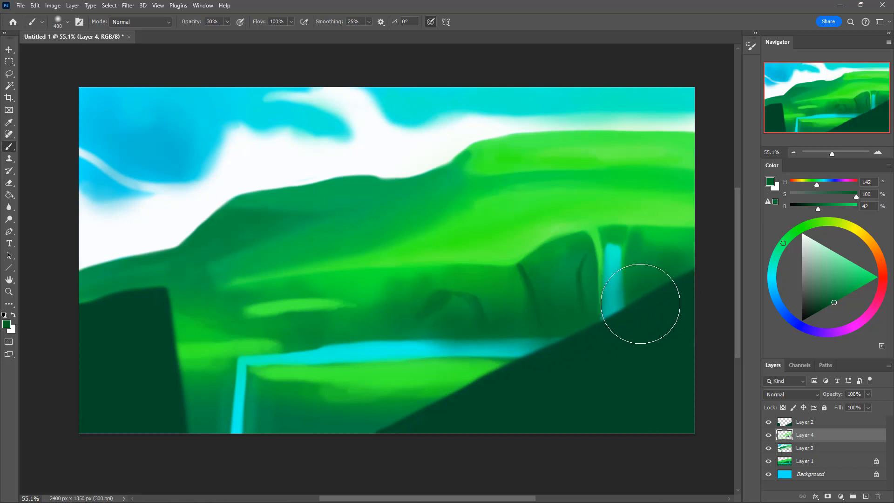
Paint faint vertical shadow strokes into the cliff face beside the waterfall at size 80 and 10% opacity
{"action": "key", "text": "bracketleft"}
{"action": "key", "text": "bracketleft"}
{"action": "key", "text": "bracketleft"}
{"action": "key", "text": "bracketleft"}
{"action": "key", "text": "bracketleft"}
{"action": "key", "text": "bracketleft"}
{"action": "key", "text": "bracketleft"}
{"action": "key", "text": "bracketleft"}
{"action": "key", "text": "bracketleft"}
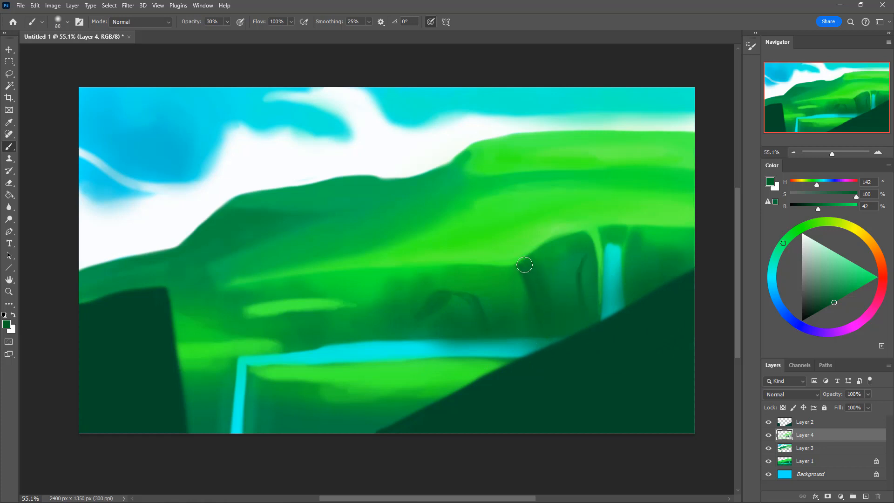
{"action": "key", "text": "1"}
{"action": "mouse_move", "coordinate": [571, 278]}
{"action": "left_mouse_down"}
{"action": "mouse_move", "coordinate": [585, 311]}
{"action": "mouse_move", "coordinate": [583, 257]}
{"action": "mouse_move", "coordinate": [584, 297]}
{"action": "mouse_move", "coordinate": [577, 289]}
{"action": "mouse_move", "coordinate": [583, 260]}
{"action": "mouse_move", "coordinate": [586, 308]}
{"action": "mouse_move", "coordinate": [580, 275]}
{"action": "mouse_move", "coordinate": [581, 303]}
{"action": "left_mouse_up"}
{"action": "mouse_move", "coordinate": [584, 256]}
{"action": "left_mouse_down"}
{"action": "mouse_move", "coordinate": [585, 326]}
{"action": "mouse_move", "coordinate": [575, 323]}
{"action": "left_mouse_up"}
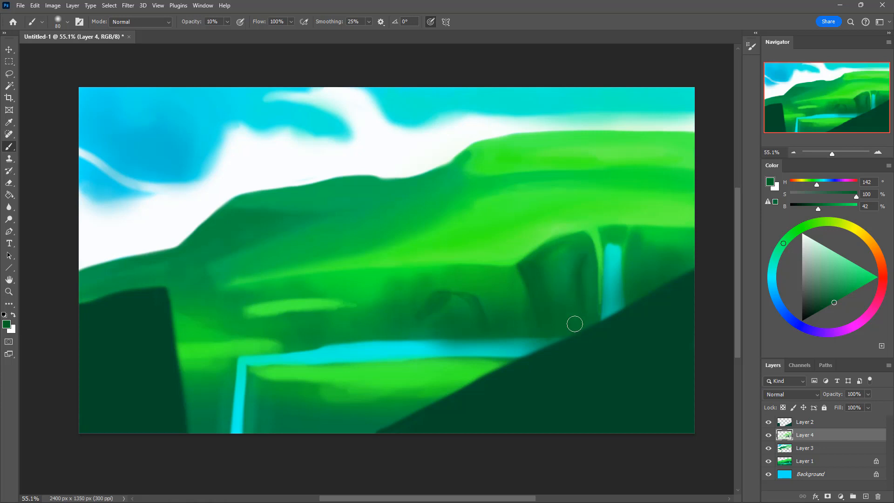
{"action": "left_click_drag", "start_coordinate": [569, 279], "coordinate": [576, 329]}
{"action": "mouse_move", "coordinate": [555, 292]}
{"action": "left_mouse_down"}
{"action": "mouse_move", "coordinate": [555, 336]}
{"action": "mouse_move", "coordinate": [542, 286]}
{"action": "mouse_move", "coordinate": [549, 335]}
{"action": "mouse_move", "coordinate": [524, 265]}
{"action": "mouse_move", "coordinate": [543, 319]}
{"action": "left_mouse_up"}
Draw faint curved shadows around the cliff corner and the rock outline above the river with a smaller brush
{"action": "key", "text": "bracketleft"}
{"action": "left_click_drag", "start_coordinate": [519, 276], "coordinate": [516, 268]}
{"action": "mouse_move", "coordinate": [501, 305]}
{"action": "left_mouse_down"}
{"action": "mouse_move", "coordinate": [470, 284]}
{"action": "mouse_move", "coordinate": [507, 302]}
{"action": "mouse_move", "coordinate": [464, 289]}
{"action": "mouse_move", "coordinate": [476, 287]}
{"action": "mouse_move", "coordinate": [433, 294]}
{"action": "mouse_move", "coordinate": [507, 292]}
{"action": "left_mouse_up"}
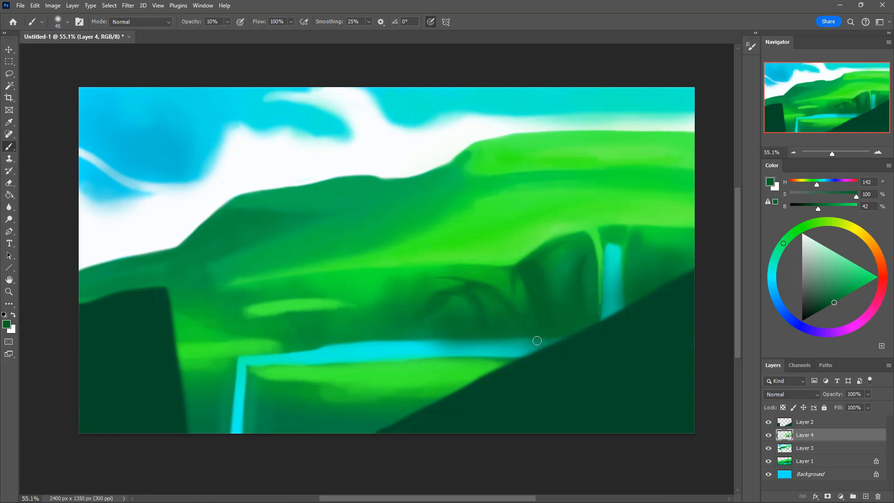
Sample the dark green H 140, S 98, B 49 and paint vertical shadows on the bank below the small ledge at size 80 and 30% opacity
{"action": "left_click", "coordinate": [522, 269], "text": "alt"}
{"action": "left_click", "coordinate": [524, 270], "text": "alt"}
{"action": "key", "text": "alt"}
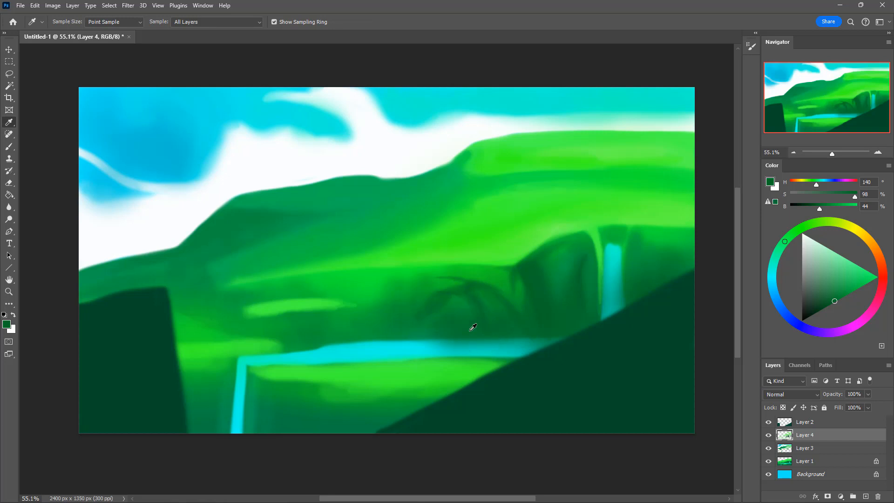
{"action": "left_click", "coordinate": [429, 303], "text": "alt"}
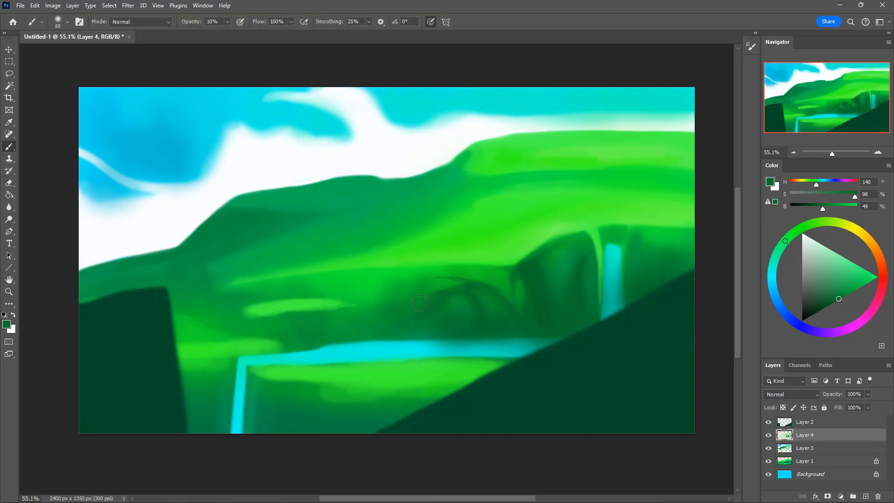
{"action": "key", "text": "6"}
{"action": "key", "text": "3"}
{"action": "mouse_move", "coordinate": [416, 299]}
{"action": "left_mouse_down"}
{"action": "mouse_move", "coordinate": [393, 338]}
{"action": "mouse_move", "coordinate": [385, 330]}
{"action": "mouse_move", "coordinate": [429, 286]}
{"action": "mouse_move", "coordinate": [400, 328]}
{"action": "mouse_move", "coordinate": [396, 318]}
{"action": "mouse_move", "coordinate": [371, 342]}
{"action": "mouse_move", "coordinate": [408, 335]}
{"action": "mouse_move", "coordinate": [434, 307]}
{"action": "mouse_move", "coordinate": [394, 332]}
{"action": "mouse_move", "coordinate": [332, 318]}
{"action": "mouse_move", "coordinate": [348, 318]}
{"action": "mouse_move", "coordinate": [350, 333]}
{"action": "mouse_move", "coordinate": [340, 333]}
{"action": "mouse_move", "coordinate": [338, 315]}
{"action": "mouse_move", "coordinate": [336, 326]}
{"action": "mouse_move", "coordinate": [354, 326]}
{"action": "mouse_move", "coordinate": [354, 310]}
{"action": "mouse_move", "coordinate": [364, 336]}
{"action": "mouse_move", "coordinate": [318, 314]}
{"action": "mouse_move", "coordinate": [319, 346]}
{"action": "mouse_move", "coordinate": [318, 326]}
{"action": "mouse_move", "coordinate": [359, 335]}
{"action": "left_mouse_up"}
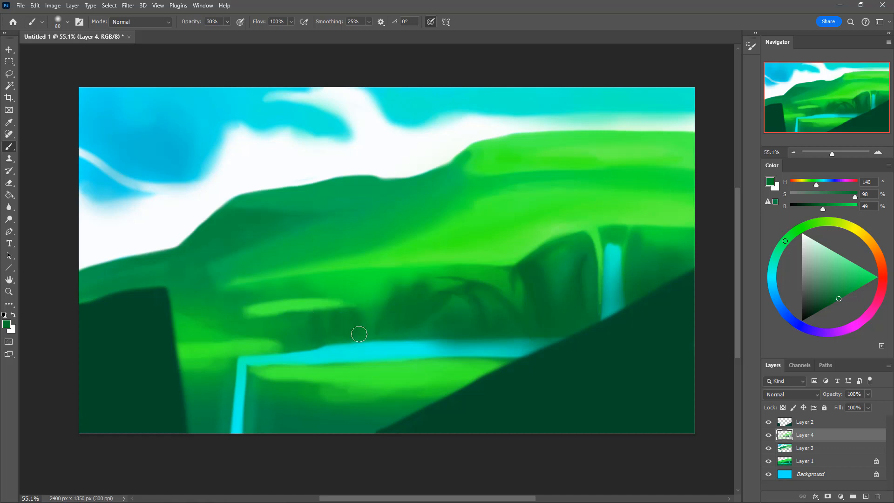
{"action": "left_click_drag", "start_coordinate": [371, 294], "coordinate": [376, 334]}
{"action": "mouse_move", "coordinate": [379, 295]}
{"action": "left_mouse_down"}
{"action": "mouse_move", "coordinate": [381, 332]}
{"action": "mouse_move", "coordinate": [366, 303]}
{"action": "left_mouse_up"}
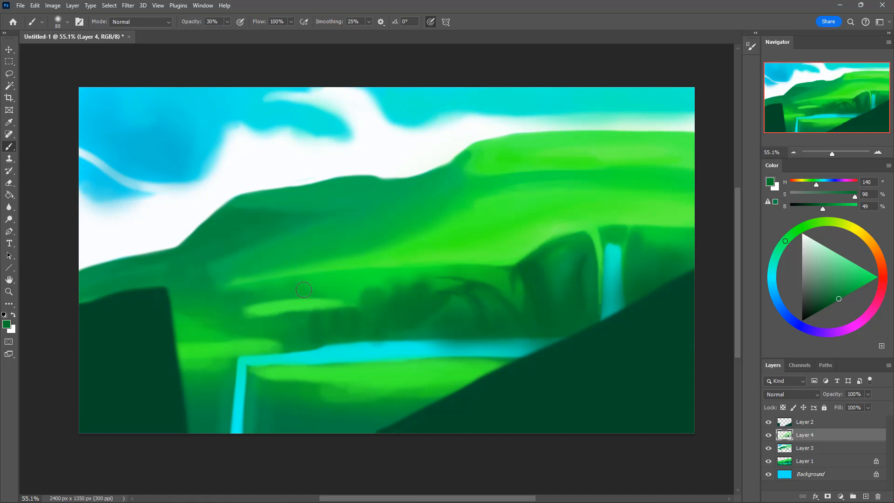
Paint a long dark green shadow band beneath the bright edge of the middle plateau at 30% opacity
{"action": "left_click_drag", "start_coordinate": [303, 290], "coordinate": [370, 297]}
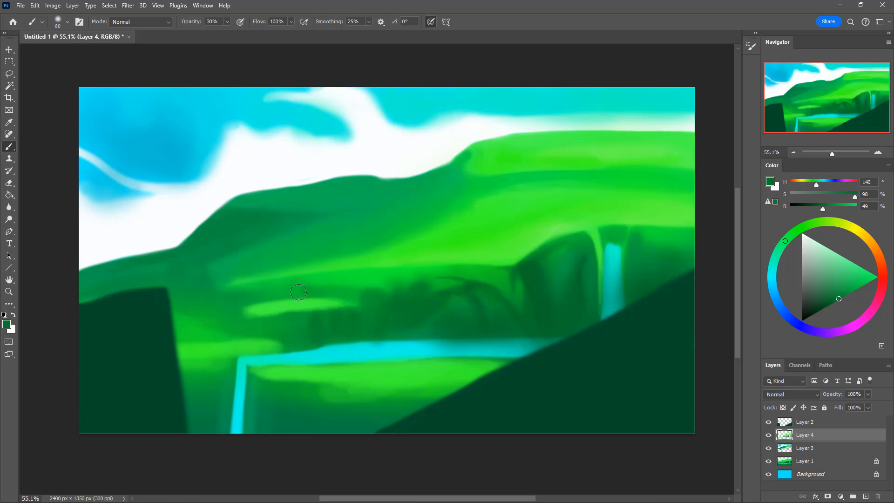
{"action": "mouse_move", "coordinate": [271, 292]}
{"action": "left_mouse_down"}
{"action": "mouse_move", "coordinate": [397, 289]}
{"action": "mouse_move", "coordinate": [320, 284]}
{"action": "left_mouse_up"}
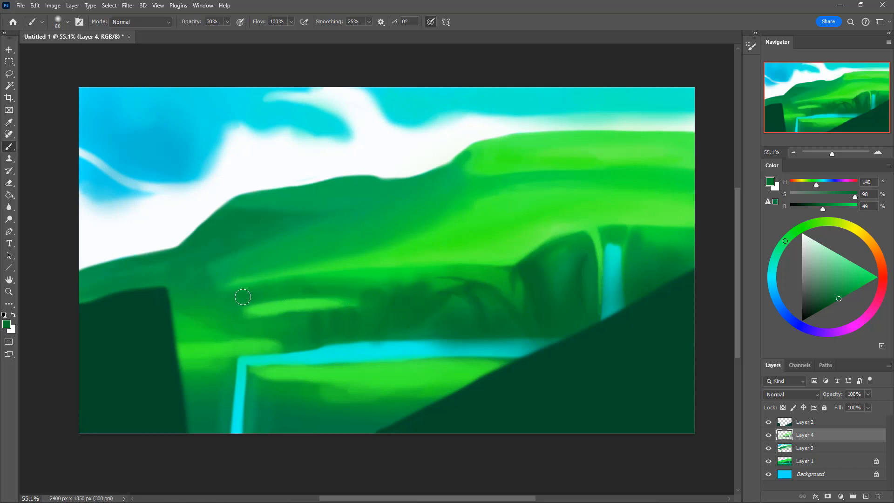
{"action": "mouse_move", "coordinate": [243, 296]}
{"action": "left_mouse_down"}
{"action": "mouse_move", "coordinate": [408, 295]}
{"action": "mouse_move", "coordinate": [294, 284]}
{"action": "mouse_move", "coordinate": [406, 285]}
{"action": "mouse_move", "coordinate": [293, 285]}
{"action": "mouse_move", "coordinate": [429, 279]}
{"action": "left_mouse_up"}
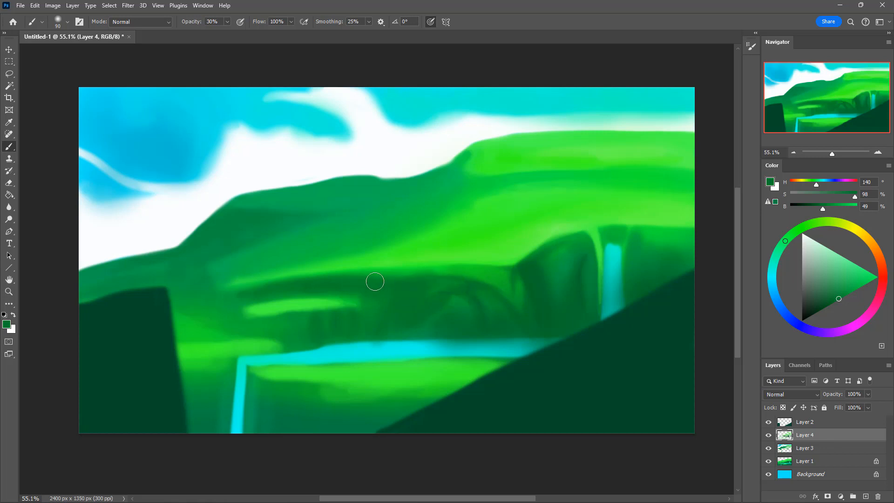
{"action": "key", "text": "bracketright"}
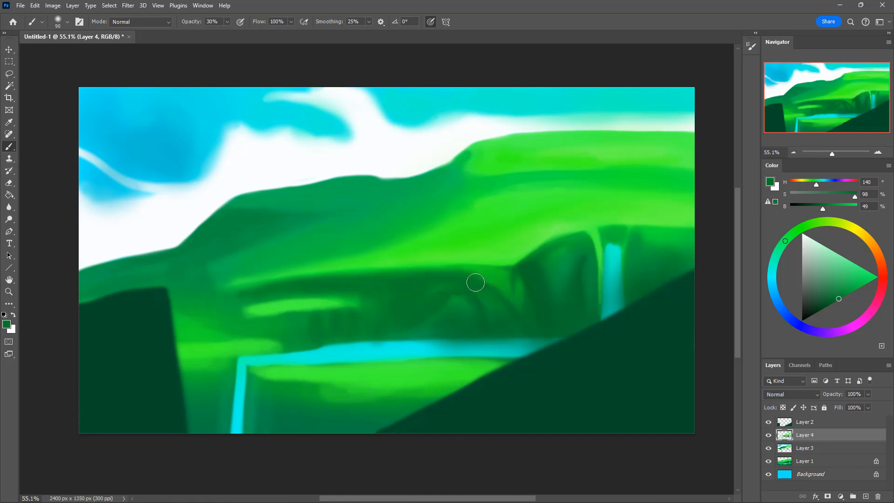
{"action": "key", "text": "bracketleft"}
{"action": "key", "text": "bracketleft"}
{"action": "mouse_move", "coordinate": [462, 277]}
{"action": "left_mouse_down"}
{"action": "mouse_move", "coordinate": [445, 274]}
{"action": "mouse_move", "coordinate": [474, 277]}
{"action": "left_mouse_up"}
Sample nearby greens, including H 138, S 97, B 52, and blend the shadow band into the rocks below the plateau edge
{"action": "left_click", "coordinate": [424, 308], "text": "alt"}
{"action": "mouse_move", "coordinate": [403, 278]}
{"action": "left_mouse_down"}
{"action": "mouse_move", "coordinate": [452, 273]}
{"action": "mouse_move", "coordinate": [412, 278]}
{"action": "left_mouse_up"}
{"action": "left_click", "coordinate": [444, 275], "text": "alt"}
{"action": "mouse_move", "coordinate": [504, 274]}
{"action": "left_mouse_down"}
{"action": "mouse_move", "coordinate": [460, 277]}
{"action": "mouse_move", "coordinate": [501, 275]}
{"action": "mouse_move", "coordinate": [481, 285]}
{"action": "left_mouse_up"}
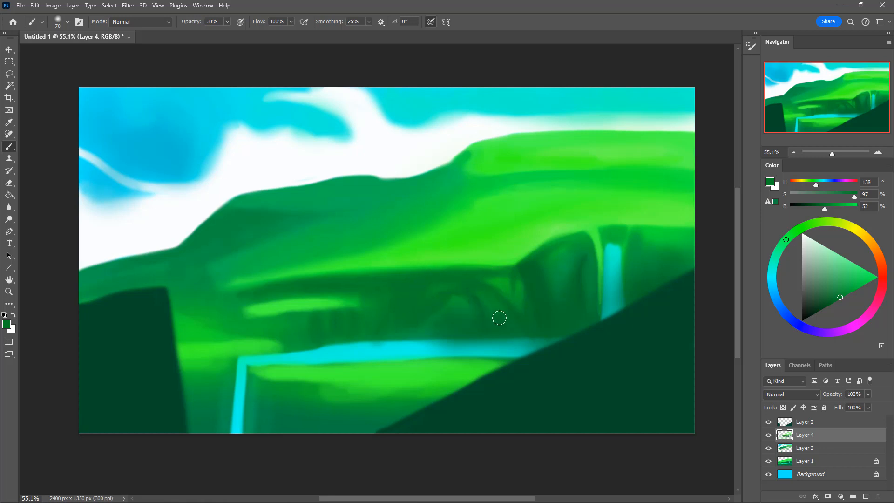
Touch up the plateau corner and extend the small ledge's highlight down its end with bright green H 120, S 75, B 99 at size 40
{"action": "left_click", "coordinate": [470, 276], "text": "alt"}
{"action": "left_click", "coordinate": [508, 268], "text": "alt"}
{"action": "left_click", "coordinate": [530, 271], "text": "alt"}
{"action": "left_click", "coordinate": [301, 307], "text": "alt"}
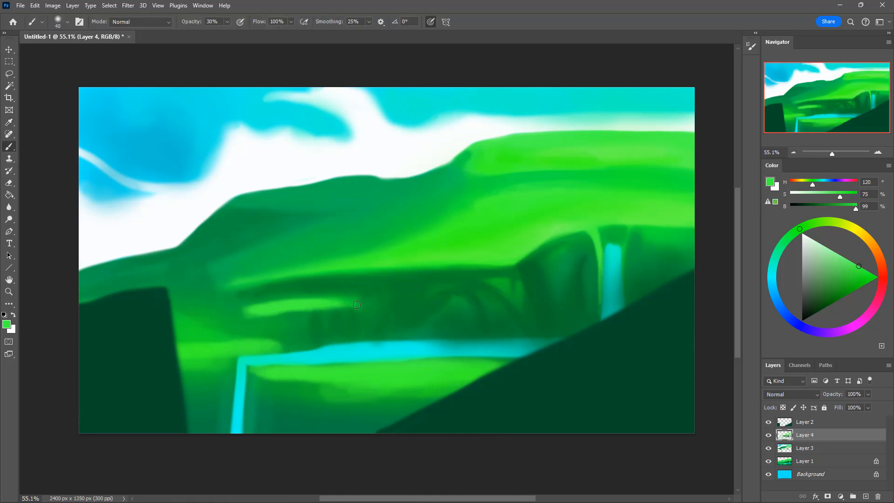
{"action": "left_click_drag", "start_coordinate": [357, 305], "coordinate": [366, 333]}
Sample the dark green H 142, S 97, B 44 and paint crevices into the cliff right of the waterfall at size 60
{"action": "key", "text": "i"}
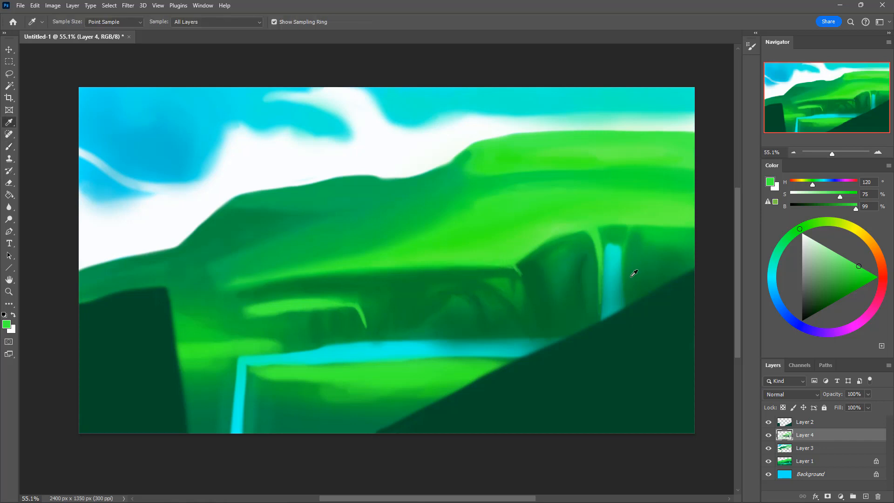
{"action": "left_click", "coordinate": [536, 271]}
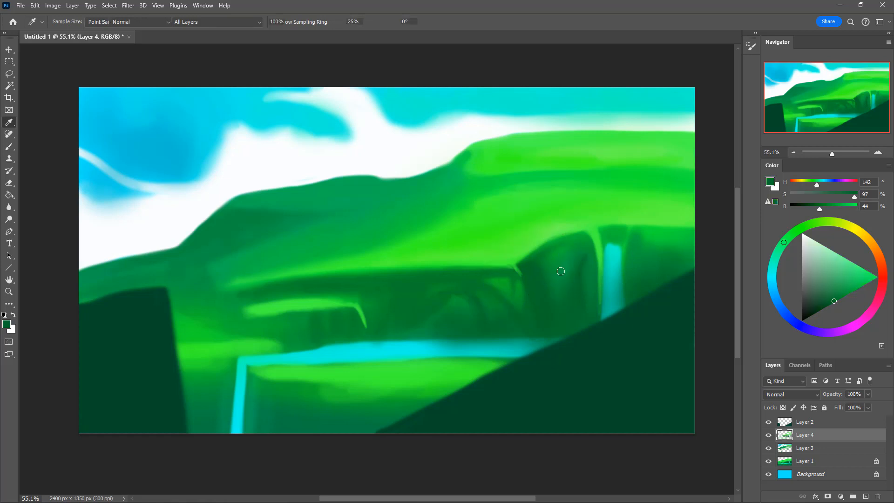
{"action": "key", "text": "b"}
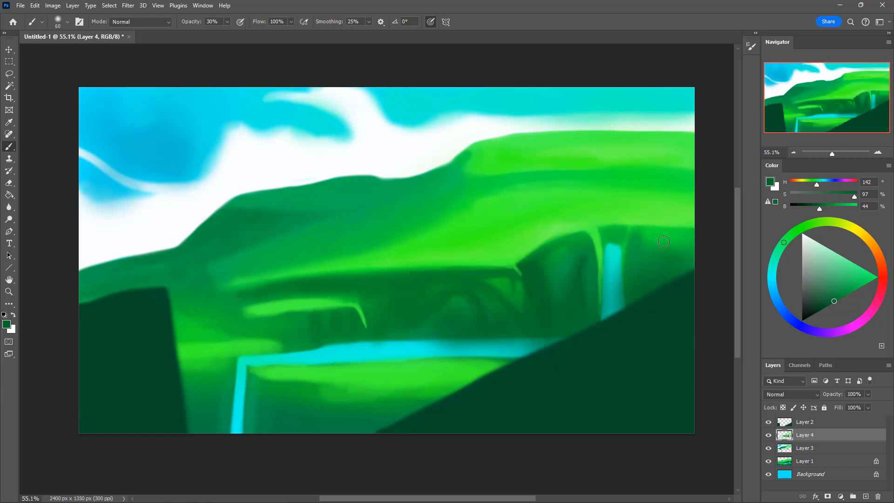
{"action": "mouse_move", "coordinate": [664, 241]}
{"action": "left_mouse_down"}
{"action": "mouse_move", "coordinate": [665, 232]}
{"action": "mouse_move", "coordinate": [667, 249]}
{"action": "left_mouse_up"}
{"action": "mouse_move", "coordinate": [681, 247]}
{"action": "left_mouse_down"}
{"action": "mouse_move", "coordinate": [690, 240]}
{"action": "mouse_move", "coordinate": [693, 281]}
{"action": "left_mouse_up"}
{"action": "mouse_move", "coordinate": [687, 235]}
{"action": "left_mouse_down"}
{"action": "mouse_move", "coordinate": [693, 281]}
{"action": "mouse_move", "coordinate": [677, 273]}
{"action": "mouse_move", "coordinate": [671, 236]}
{"action": "mouse_move", "coordinate": [662, 304]}
{"action": "mouse_move", "coordinate": [666, 231]}
{"action": "mouse_move", "coordinate": [666, 289]}
{"action": "mouse_move", "coordinate": [685, 241]}
{"action": "mouse_move", "coordinate": [676, 240]}
{"action": "mouse_move", "coordinate": [698, 237]}
{"action": "mouse_move", "coordinate": [669, 233]}
{"action": "mouse_move", "coordinate": [705, 235]}
{"action": "mouse_move", "coordinate": [691, 257]}
{"action": "mouse_move", "coordinate": [691, 239]}
{"action": "mouse_move", "coordinate": [684, 294]}
{"action": "mouse_move", "coordinate": [667, 237]}
{"action": "mouse_move", "coordinate": [667, 292]}
{"action": "left_mouse_up"}
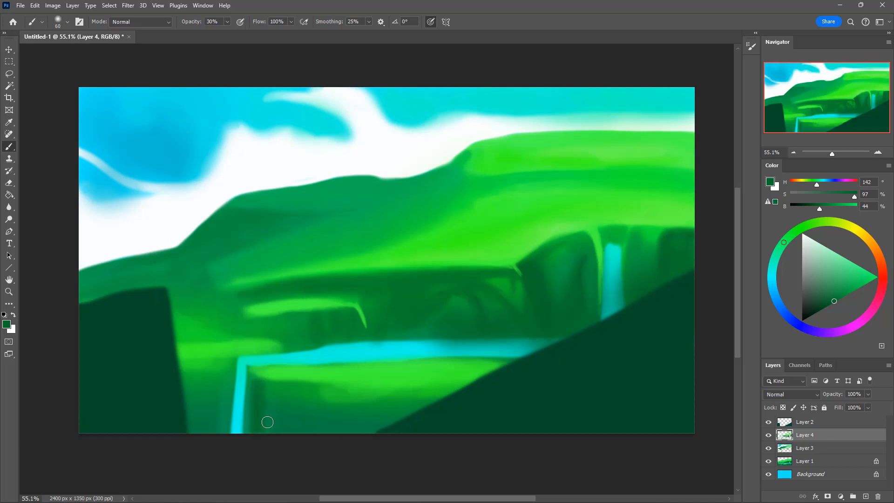
Darken the green to H 142, S 100, B 36 and shade both sides of the lower waterfall and the valley floor at size 90
{"action": "key", "text": "]"}
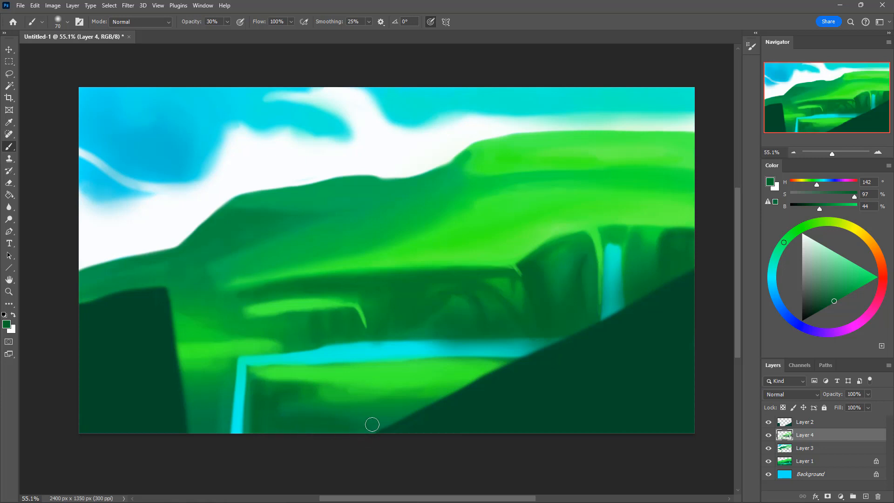
{"action": "left_click_drag", "start_coordinate": [836, 303], "coordinate": [830, 305]}
{"action": "key", "text": "bracketright"}
{"action": "key", "text": "bracketright"}
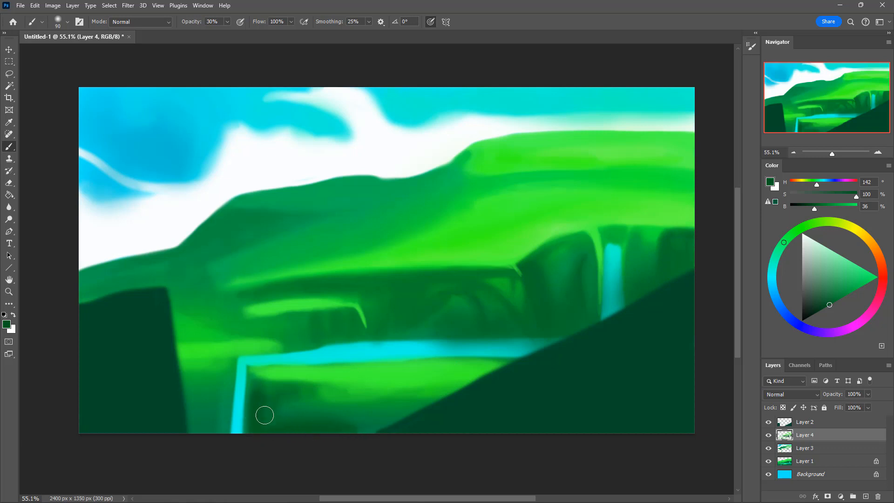
{"action": "mouse_move", "coordinate": [272, 450]}
{"action": "left_mouse_down"}
{"action": "mouse_move", "coordinate": [268, 399]}
{"action": "mouse_move", "coordinate": [300, 396]}
{"action": "mouse_move", "coordinate": [258, 393]}
{"action": "left_mouse_up"}
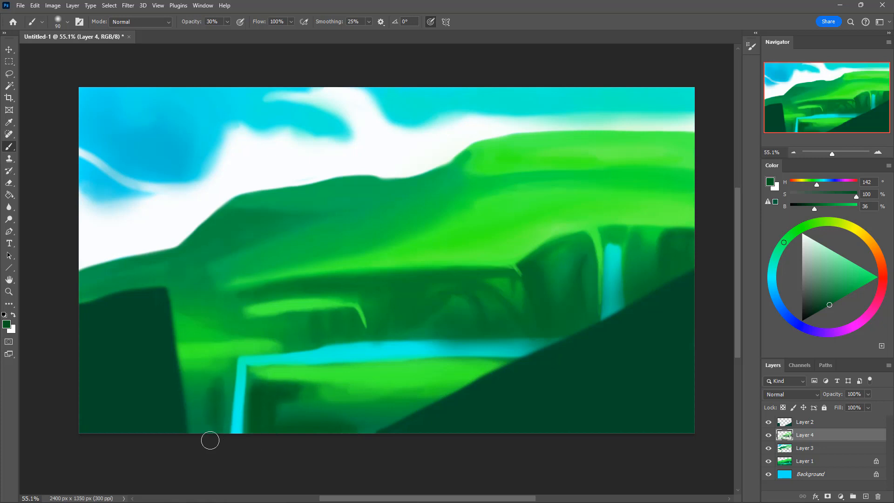
{"action": "mouse_move", "coordinate": [196, 411]}
{"action": "left_mouse_down"}
{"action": "mouse_move", "coordinate": [229, 387]}
{"action": "mouse_move", "coordinate": [225, 420]}
{"action": "mouse_move", "coordinate": [229, 386]}
{"action": "mouse_move", "coordinate": [227, 442]}
{"action": "mouse_move", "coordinate": [225, 398]}
{"action": "mouse_move", "coordinate": [227, 430]}
{"action": "mouse_move", "coordinate": [224, 408]}
{"action": "mouse_move", "coordinate": [210, 395]}
{"action": "mouse_move", "coordinate": [197, 442]}
{"action": "mouse_move", "coordinate": [190, 399]}
{"action": "mouse_move", "coordinate": [196, 443]}
{"action": "mouse_move", "coordinate": [208, 452]}
{"action": "mouse_move", "coordinate": [211, 404]}
{"action": "mouse_move", "coordinate": [236, 470]}
{"action": "left_mouse_up"}
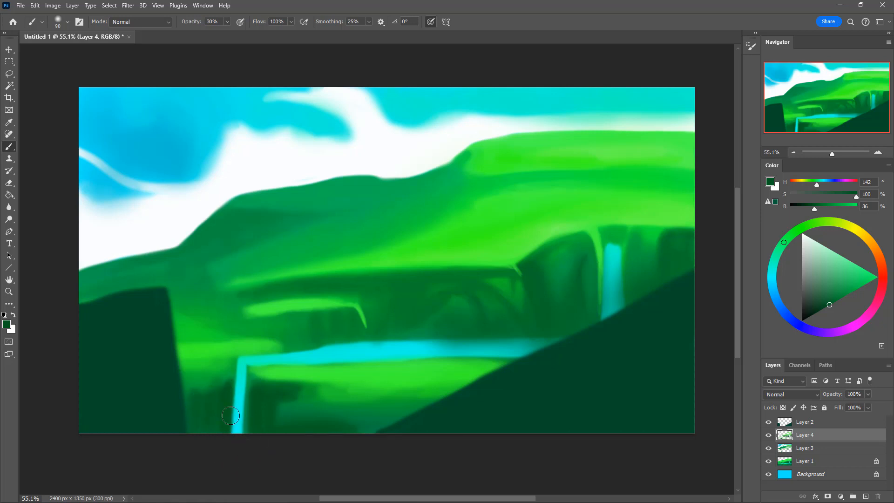
{"action": "mouse_move", "coordinate": [207, 390]}
{"action": "left_mouse_down"}
{"action": "mouse_move", "coordinate": [201, 418]}
{"action": "mouse_move", "coordinate": [186, 379]}
{"action": "mouse_move", "coordinate": [202, 396]}
{"action": "mouse_move", "coordinate": [355, 440]}
{"action": "left_mouse_up"}
{"action": "mouse_move", "coordinate": [299, 427]}
{"action": "left_mouse_down"}
{"action": "mouse_move", "coordinate": [386, 436]}
{"action": "mouse_move", "coordinate": [363, 430]}
{"action": "mouse_move", "coordinate": [404, 418]}
{"action": "mouse_move", "coordinate": [331, 423]}
{"action": "mouse_move", "coordinate": [413, 416]}
{"action": "mouse_move", "coordinate": [318, 427]}
{"action": "left_mouse_up"}
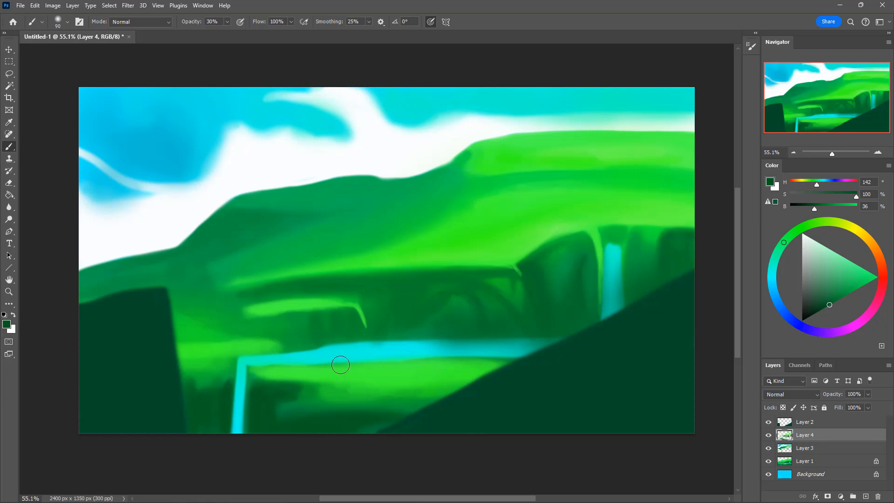
Sample the river's cyan H 172, S 98, B 98 and curve the upper waterfall's right edge outward at size 50
{"action": "key", "text": "i"}
{"action": "left_click", "coordinate": [320, 350]}
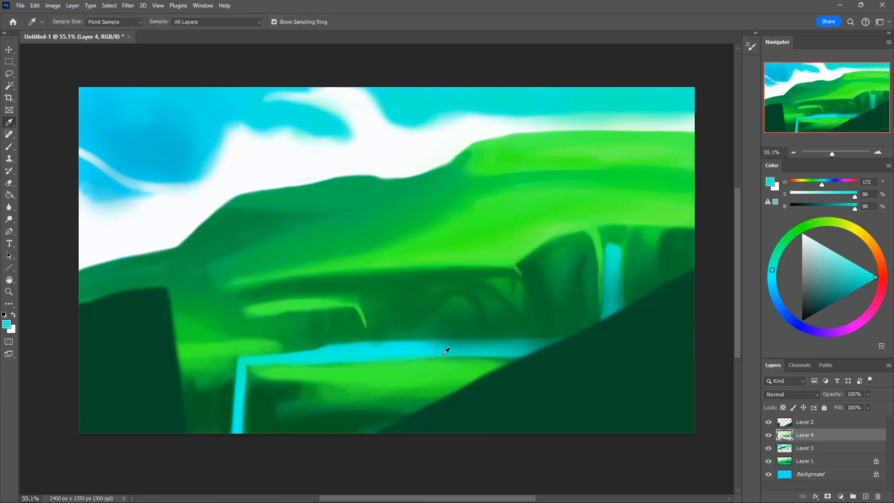
{"action": "key", "text": "b"}
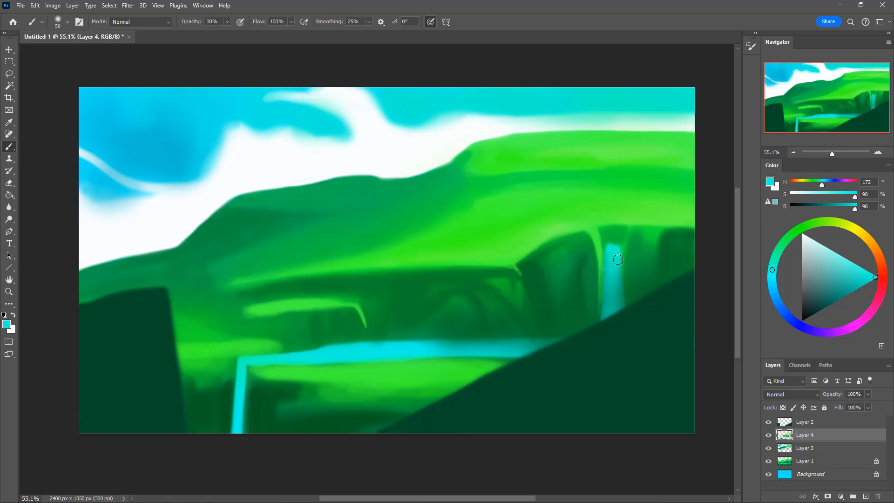
{"action": "mouse_move", "coordinate": [625, 287]}
{"action": "left_mouse_down"}
{"action": "mouse_move", "coordinate": [624, 313]}
{"action": "mouse_move", "coordinate": [618, 252]}
{"action": "mouse_move", "coordinate": [626, 315]}
{"action": "left_mouse_up"}
{"action": "left_click_drag", "start_coordinate": [622, 271], "coordinate": [622, 316]}
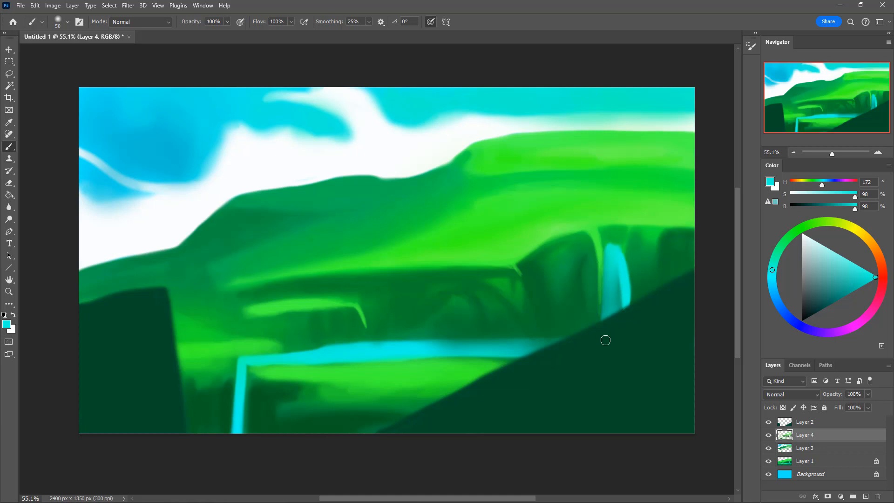
Paint a bright green H 122, S 76, B 96 strip beside the upper waterfall and blend its outer edge with a sampled green
{"action": "key", "text": "i"}
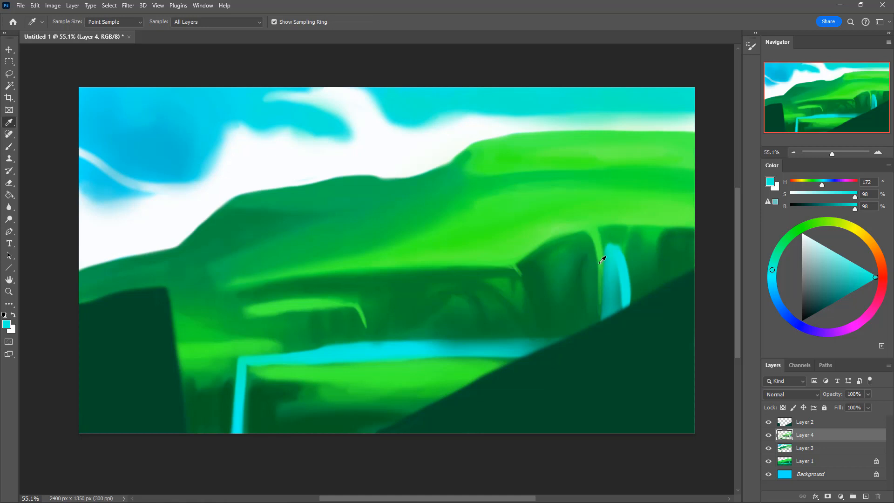
{"action": "left_click", "coordinate": [602, 260]}
{"action": "key", "text": "b"}
{"action": "mouse_move", "coordinate": [601, 247]}
{"action": "left_mouse_down"}
{"action": "mouse_move", "coordinate": [603, 316]}
{"action": "mouse_move", "coordinate": [614, 315]}
{"action": "left_mouse_up"}
{"action": "key", "text": "i"}
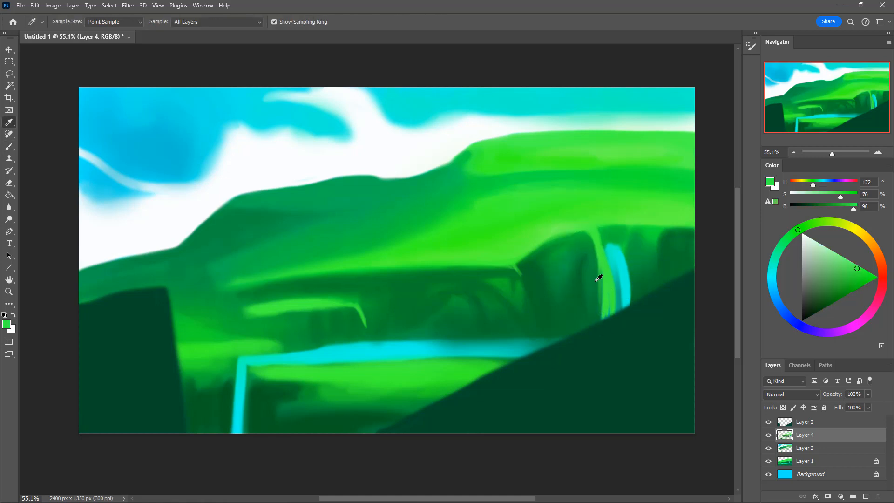
{"action": "left_click", "coordinate": [597, 272]}
{"action": "key", "text": "b"}
{"action": "mouse_move", "coordinate": [593, 254]}
{"action": "left_mouse_down"}
{"action": "mouse_move", "coordinate": [595, 316]}
{"action": "mouse_move", "coordinate": [606, 318]}
{"action": "left_mouse_up"}
Shade the upper waterfall with teal H 163, S 99, B 66 and soften the adjacent green strip with H 143, S 97, B 55 at 30% opacity
{"action": "left_click", "coordinate": [614, 262], "text": "alt"}
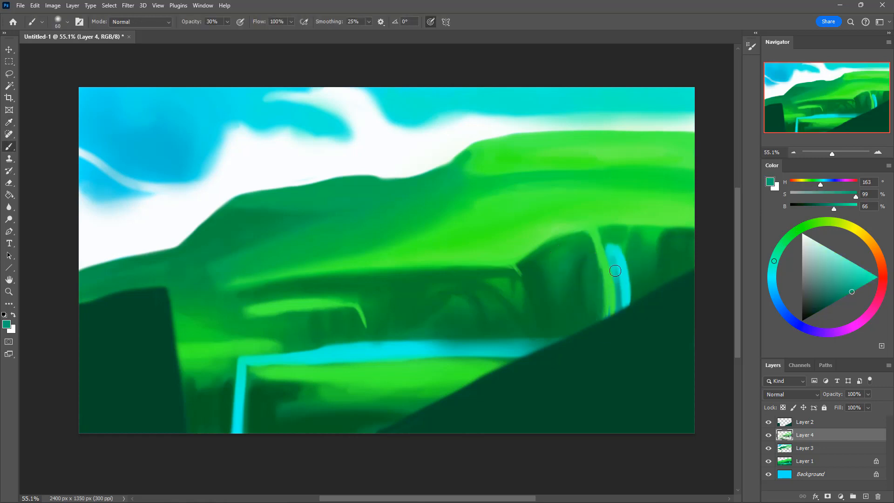
{"action": "left_click_drag", "start_coordinate": [618, 260], "coordinate": [626, 310]}
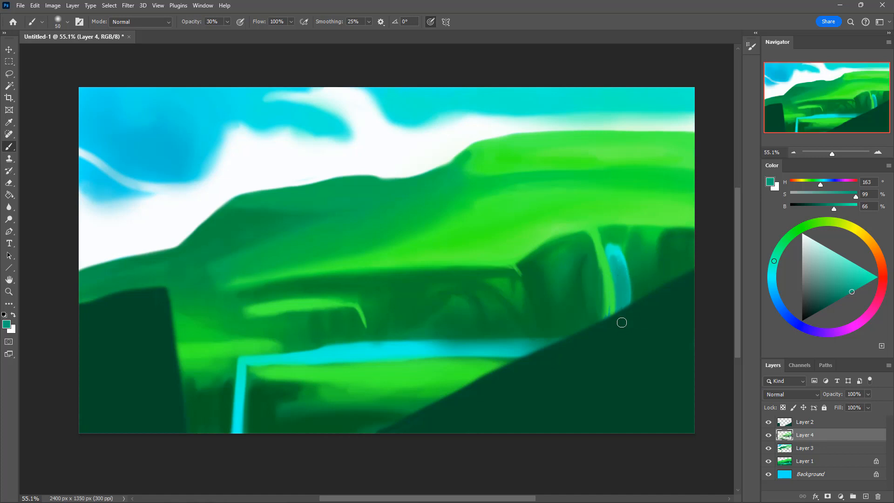
{"action": "left_click", "coordinate": [598, 278], "text": "alt"}
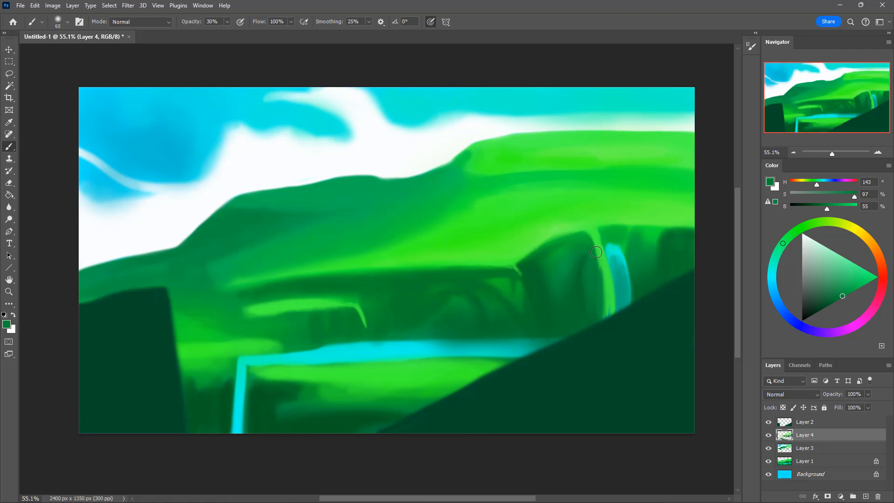
{"action": "mouse_move", "coordinate": [596, 252]}
{"action": "left_mouse_down"}
{"action": "mouse_move", "coordinate": [607, 330]}
{"action": "mouse_move", "coordinate": [602, 293]}
{"action": "mouse_move", "coordinate": [602, 317]}
{"action": "left_mouse_up"}
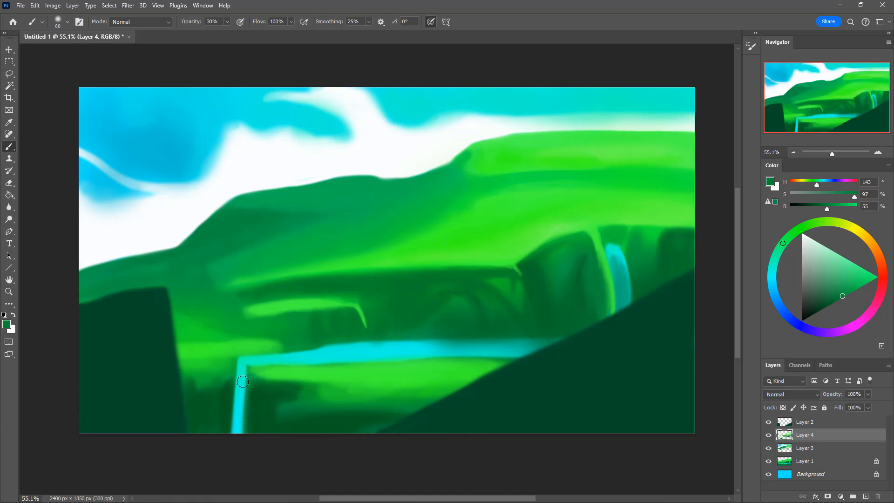
Brighten the upper waterfall's right edge with cyan H 168, S 98, B 98 at size 45, and sample the river's cyan H 176, S 99, B 99
{"action": "left_click", "coordinate": [608, 249], "text": "alt"}
{"action": "key", "text": "bracketleft"}
{"action": "key", "text": "bracketleft"}
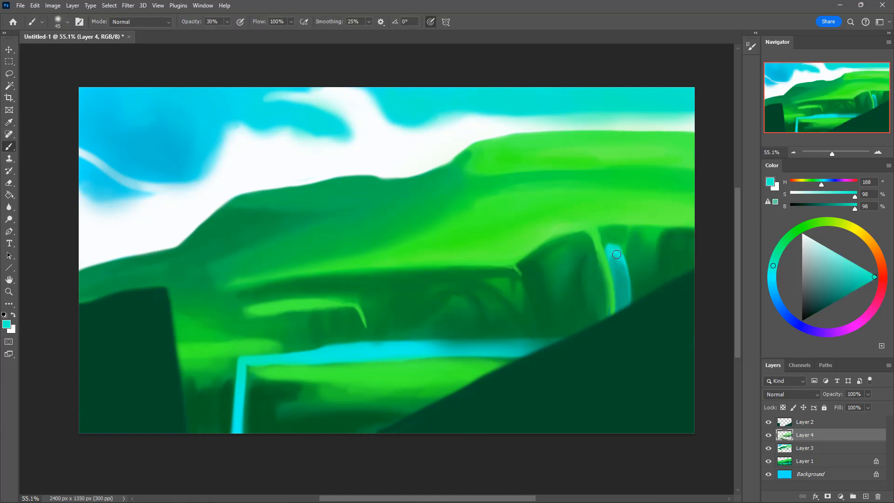
{"action": "left_click_drag", "start_coordinate": [631, 293], "coordinate": [627, 300]}
{"action": "left_click_drag", "start_coordinate": [620, 251], "coordinate": [630, 309]}
{"action": "left_click", "coordinate": [424, 345], "text": "alt"}
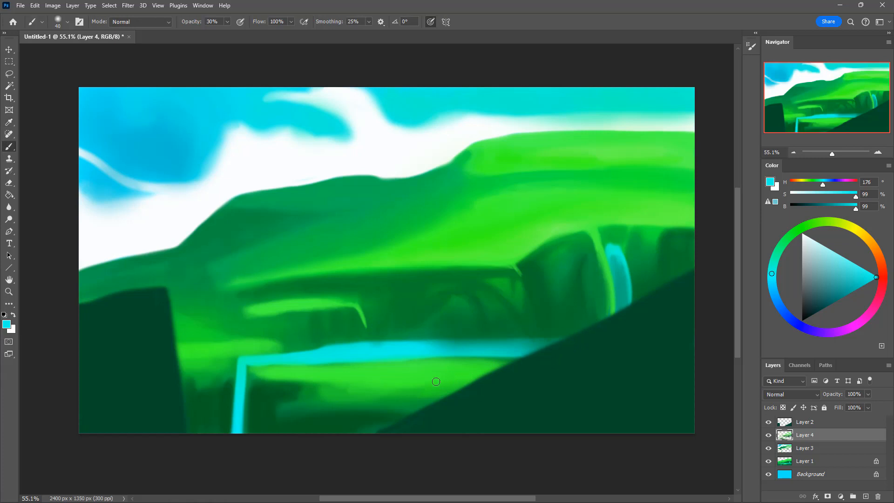
Paint the river's upper edge near the upper waterfall in cyan and erase the right foreground cliff's edge on Layer 2 at size 90
{"action": "mouse_move", "coordinate": [605, 322]}
{"action": "left_mouse_down"}
{"action": "mouse_move", "coordinate": [444, 342]}
{"action": "mouse_move", "coordinate": [605, 331]}
{"action": "mouse_move", "coordinate": [510, 344]}
{"action": "mouse_move", "coordinate": [576, 339]}
{"action": "mouse_move", "coordinate": [523, 343]}
{"action": "mouse_move", "coordinate": [563, 341]}
{"action": "mouse_move", "coordinate": [432, 341]}
{"action": "left_mouse_up"}
{"action": "key", "text": "0"}
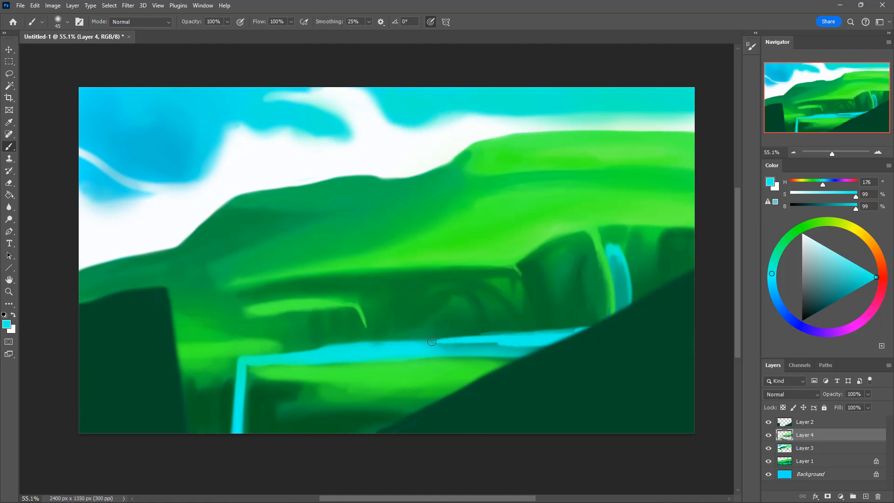
{"action": "left_click", "coordinate": [809, 422]}
{"action": "key", "text": "e"}
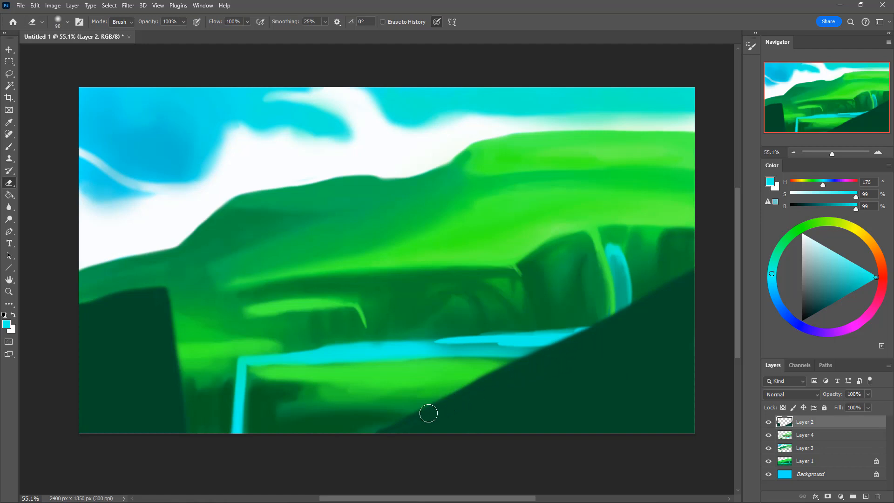
{"action": "left_click_drag", "start_coordinate": [405, 424], "coordinate": [590, 338]}
{"action": "mouse_move", "coordinate": [454, 395]}
{"action": "left_mouse_down"}
{"action": "mouse_move", "coordinate": [717, 261]}
{"action": "mouse_move", "coordinate": [595, 330]}
{"action": "mouse_move", "coordinate": [496, 376]}
{"action": "mouse_move", "coordinate": [620, 314]}
{"action": "mouse_move", "coordinate": [403, 408]}
{"action": "mouse_move", "coordinate": [477, 375]}
{"action": "mouse_move", "coordinate": [410, 405]}
{"action": "left_mouse_up"}
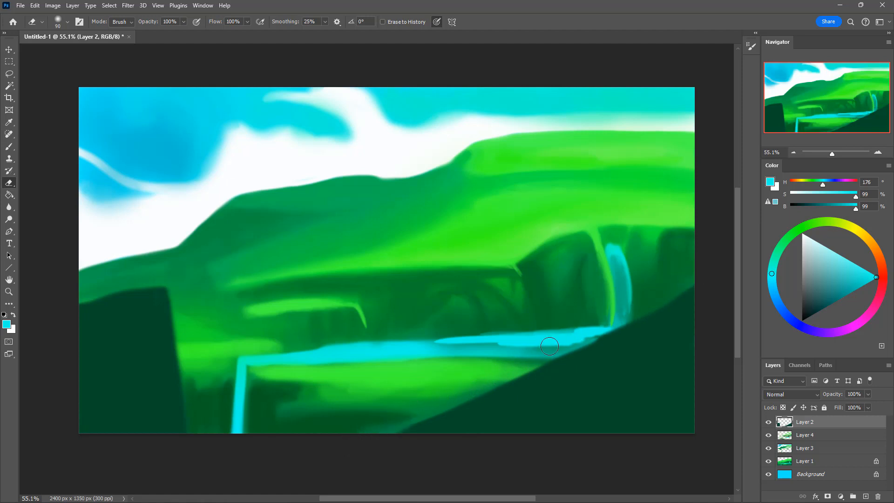
{"action": "left_click_drag", "start_coordinate": [695, 284], "coordinate": [640, 308]}
{"action": "left_click_drag", "start_coordinate": [585, 335], "coordinate": [710, 284]}
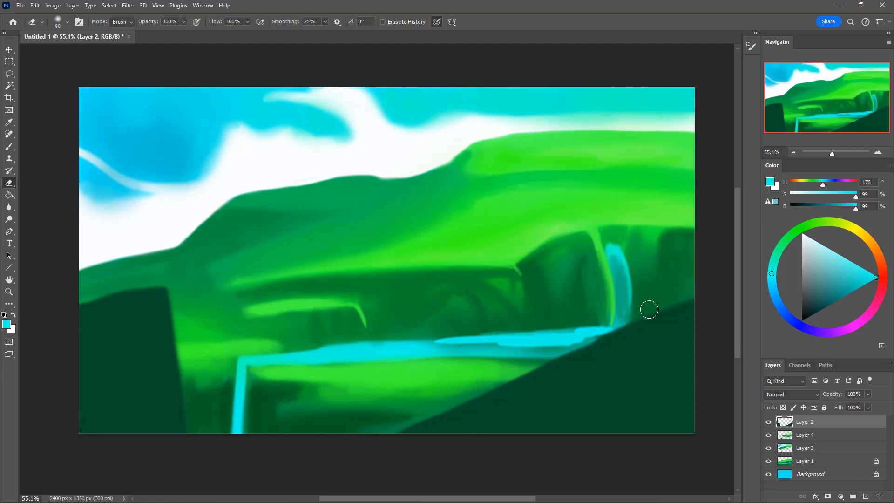
Sample the foreground's dark green H 153, S 100, B 30 and rebuild the right foreground cliff's upper slope at size 60
{"action": "key", "text": "b"}
{"action": "left_click", "coordinate": [606, 355], "text": "alt"}
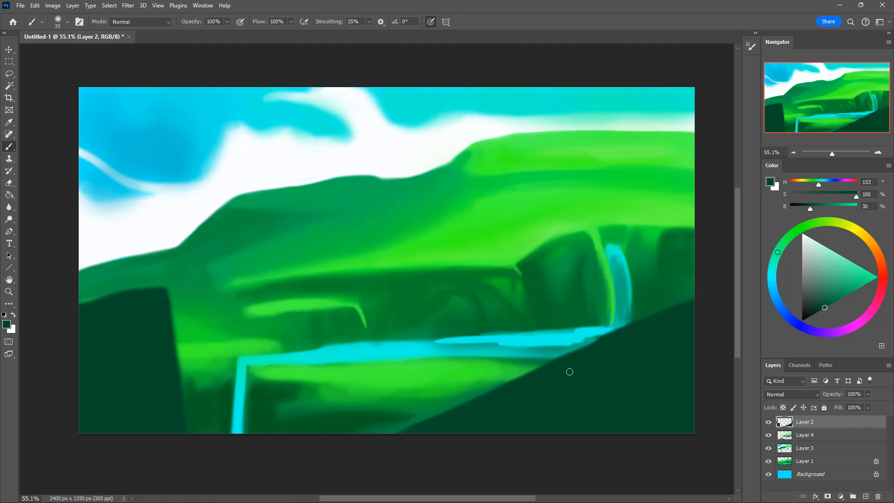
{"action": "mouse_move", "coordinate": [652, 316]}
{"action": "left_mouse_down"}
{"action": "mouse_move", "coordinate": [694, 290]}
{"action": "mouse_move", "coordinate": [629, 323]}
{"action": "left_mouse_up"}
{"action": "key", "text": "]"}
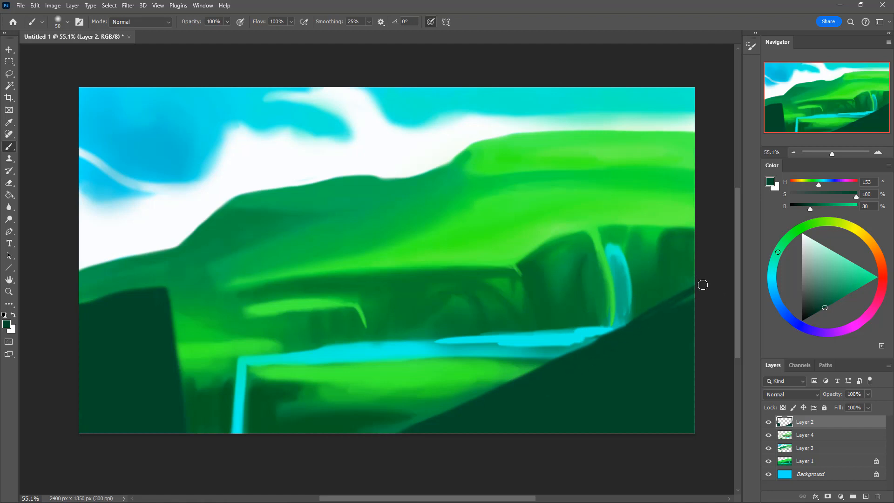
{"action": "key", "text": "]"}
{"action": "left_click_drag", "start_coordinate": [675, 305], "coordinate": [532, 394]}
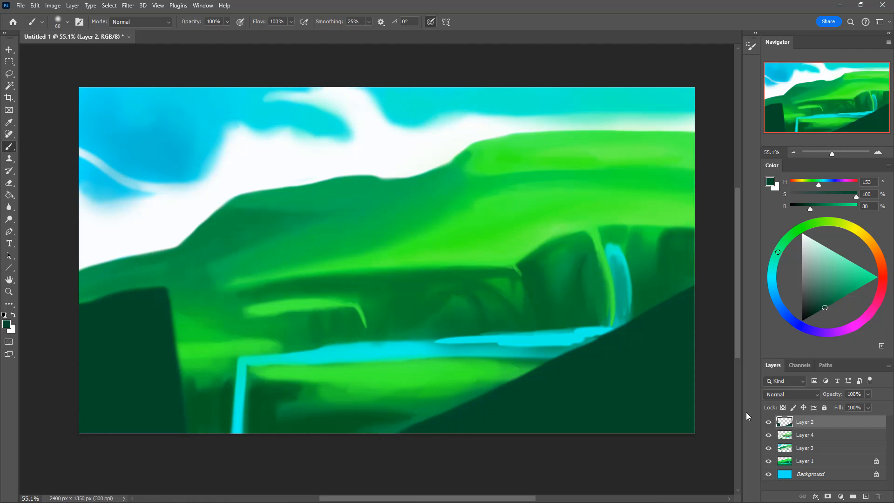
On Layer 4, sample the river's cyan H 176, S 99, B 99 and thicken the river upward and toward the left bank at size 45
{"action": "left_click", "coordinate": [819, 436]}
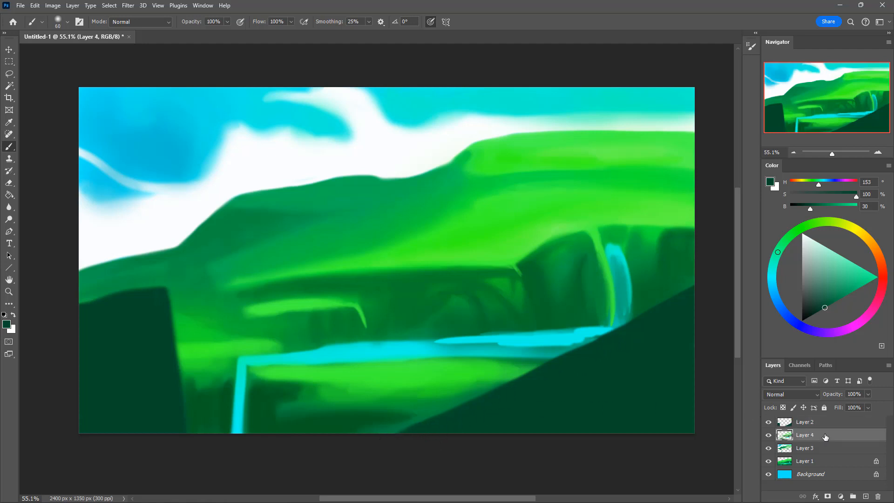
{"action": "left_click", "coordinate": [571, 341], "text": "alt"}
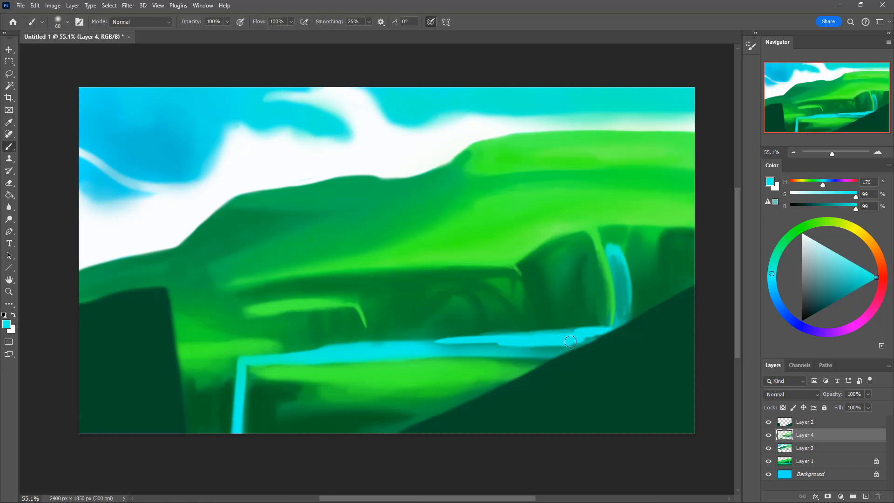
{"action": "left_click_drag", "start_coordinate": [520, 341], "coordinate": [433, 345]}
{"action": "left_click_drag", "start_coordinate": [370, 335], "coordinate": [478, 341]}
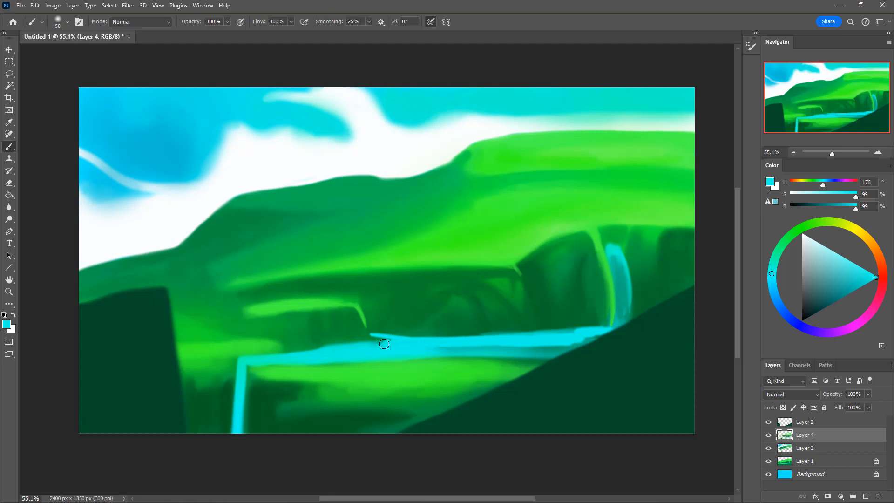
{"action": "left_click_drag", "start_coordinate": [384, 340], "coordinate": [360, 343]}
{"action": "mouse_move", "coordinate": [301, 347]}
{"action": "left_mouse_down"}
{"action": "mouse_move", "coordinate": [386, 336]}
{"action": "mouse_move", "coordinate": [318, 342]}
{"action": "mouse_move", "coordinate": [301, 357]}
{"action": "mouse_move", "coordinate": [288, 342]}
{"action": "mouse_move", "coordinate": [348, 345]}
{"action": "mouse_move", "coordinate": [301, 348]}
{"action": "mouse_move", "coordinate": [337, 342]}
{"action": "left_mouse_up"}
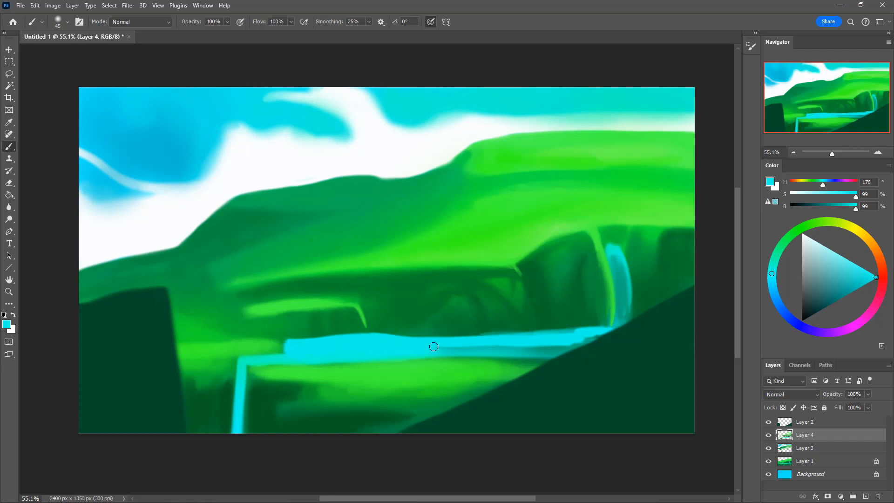
{"action": "mouse_move", "coordinate": [434, 347]}
{"action": "left_mouse_down"}
{"action": "mouse_move", "coordinate": [518, 344]}
{"action": "mouse_move", "coordinate": [350, 348]}
{"action": "left_mouse_up"}
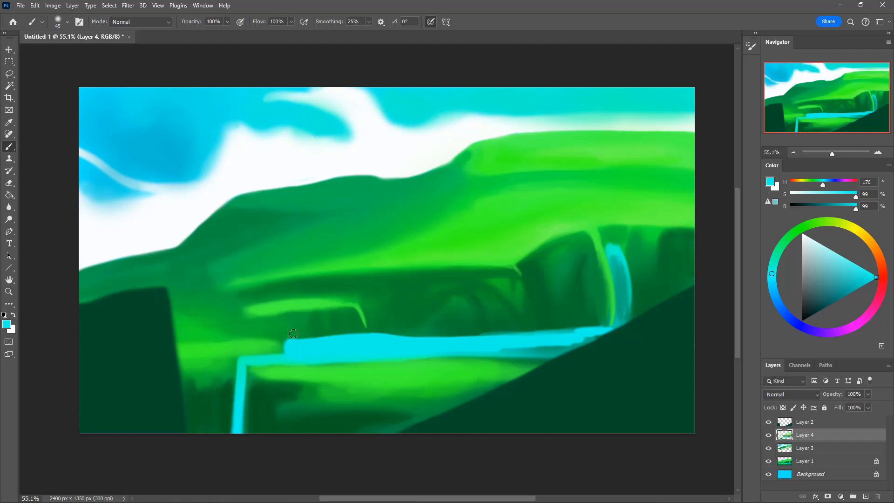
Cap the river's left end with green H 122, S 79, B 93 and shade the bank's underside with H 140, S 97, B 53 at 30% opacity
{"action": "left_click", "coordinate": [265, 343], "text": "alt"}
{"action": "key", "text": "bracketleft"}
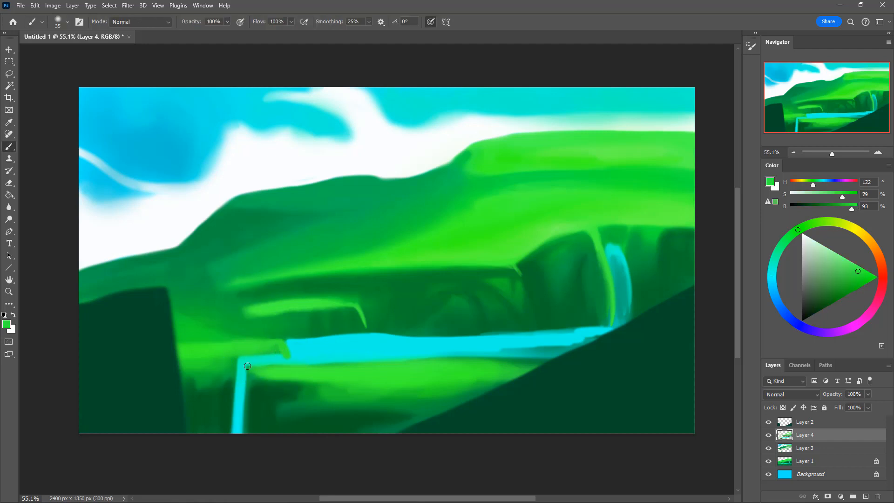
{"action": "left_click", "coordinate": [223, 393], "text": "alt"}
{"action": "key", "text": "bracketright"}
{"action": "key", "text": "bracketright"}
{"action": "key", "text": "3"}
{"action": "mouse_move", "coordinate": [281, 357]}
{"action": "left_mouse_down"}
{"action": "mouse_move", "coordinate": [225, 360]}
{"action": "mouse_move", "coordinate": [271, 354]}
{"action": "left_mouse_up"}
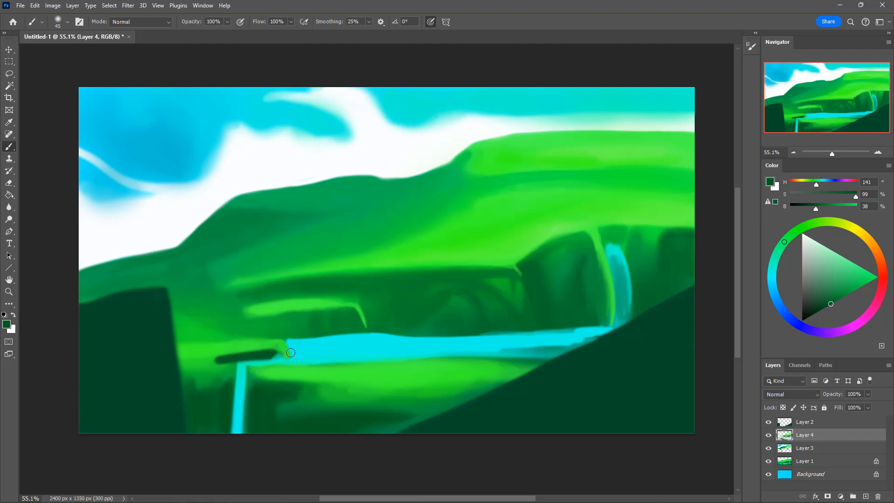
{"action": "left_click", "coordinate": [317, 329], "text": "alt"}
{"action": "key", "text": "bracketright"}
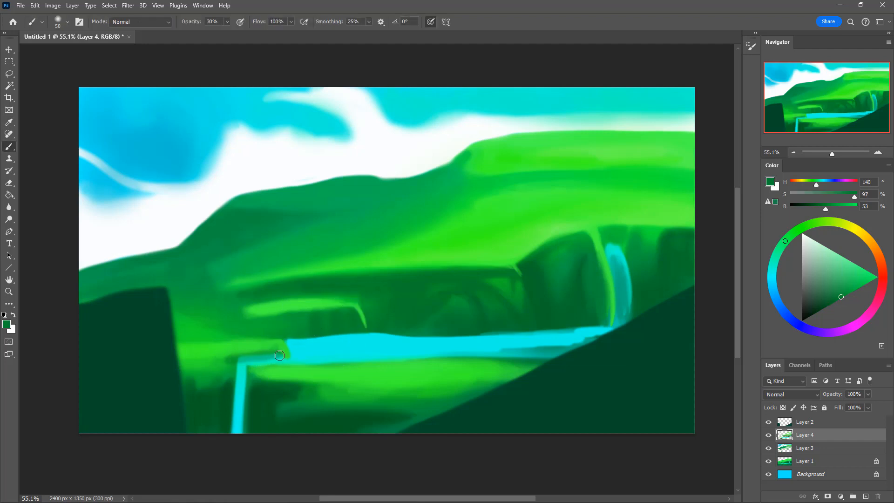
{"action": "mouse_move", "coordinate": [279, 355]}
{"action": "left_mouse_down"}
{"action": "mouse_move", "coordinate": [218, 360]}
{"action": "mouse_move", "coordinate": [289, 357]}
{"action": "mouse_move", "coordinate": [225, 359]}
{"action": "left_mouse_up"}
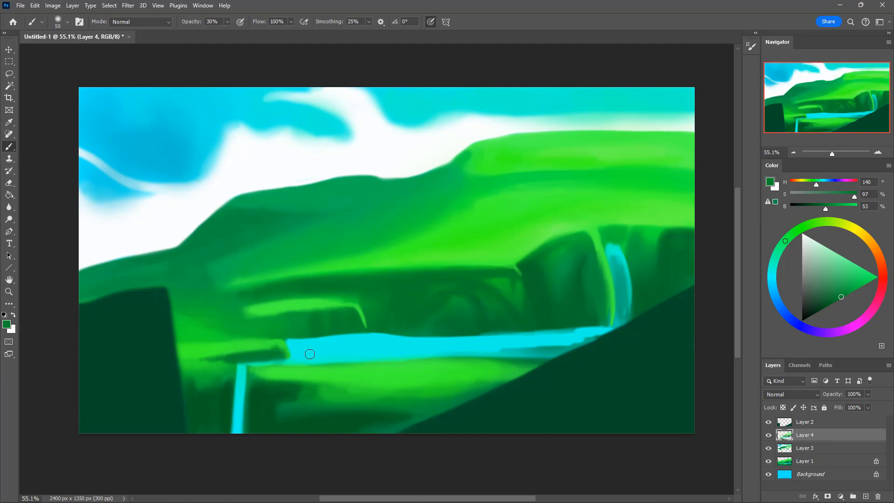
Sample green H 122, S 79, B 93 and build up the left bank's rounded top at full opacity and size 45
{"action": "left_click", "coordinate": [269, 351], "text": "alt"}
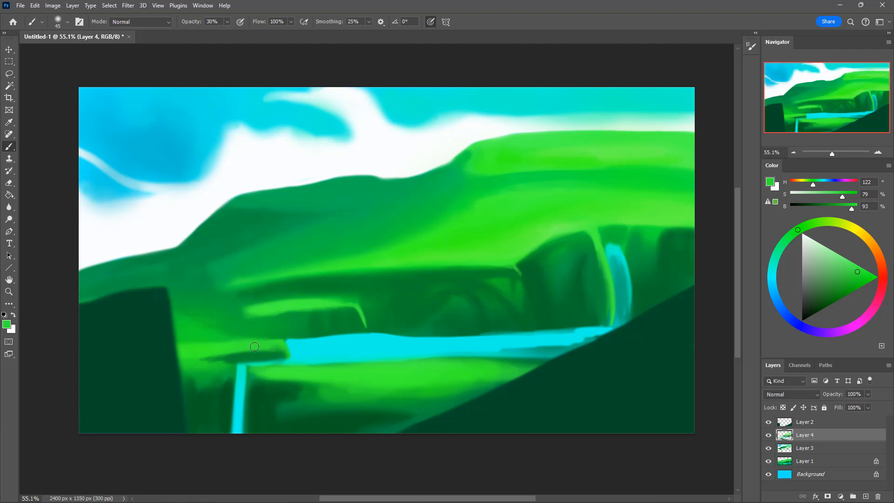
{"action": "key", "text": "0"}
{"action": "left_click_drag", "start_coordinate": [279, 343], "coordinate": [221, 341]}
{"action": "left_click_drag", "start_coordinate": [285, 337], "coordinate": [189, 345]}
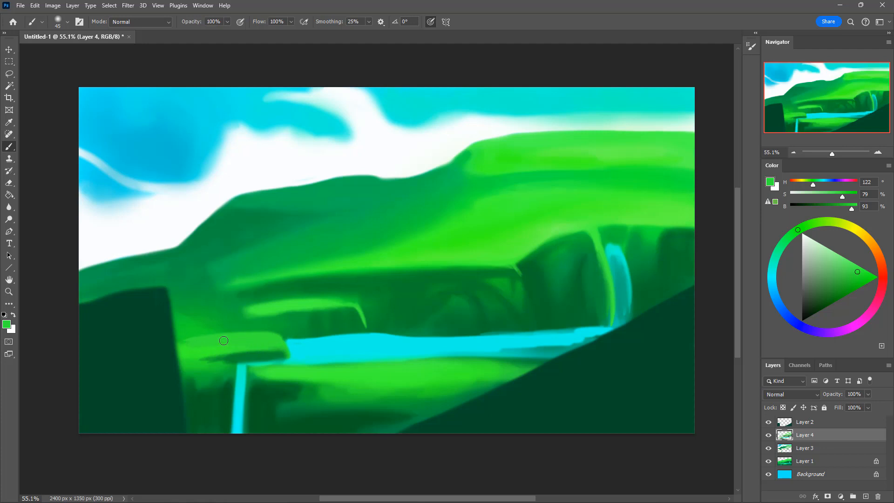
Sample cyan H 176, S 99, B 99 and widen the river's lower edge from above the lower waterfall to the right at size 40
{"action": "left_click", "coordinate": [298, 353], "text": "alt"}
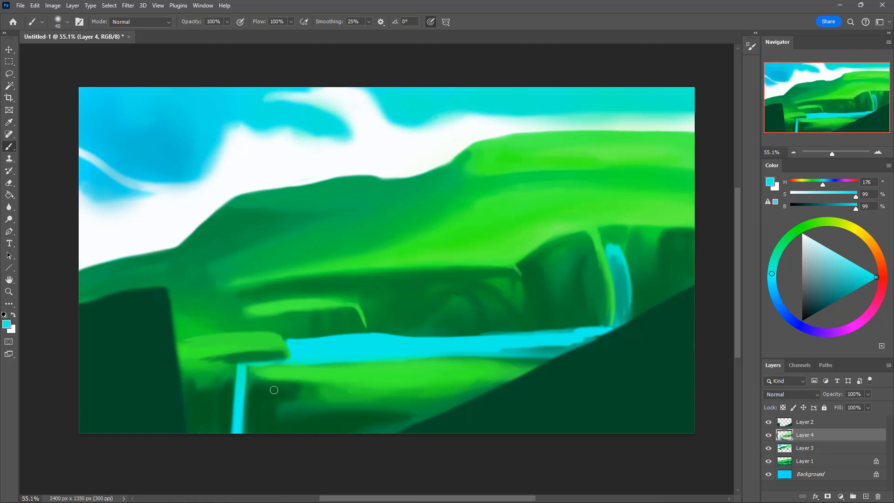
{"action": "mouse_move", "coordinate": [255, 378]}
{"action": "left_mouse_down"}
{"action": "mouse_move", "coordinate": [283, 369]}
{"action": "mouse_move", "coordinate": [247, 369]}
{"action": "mouse_move", "coordinate": [332, 363]}
{"action": "left_mouse_up"}
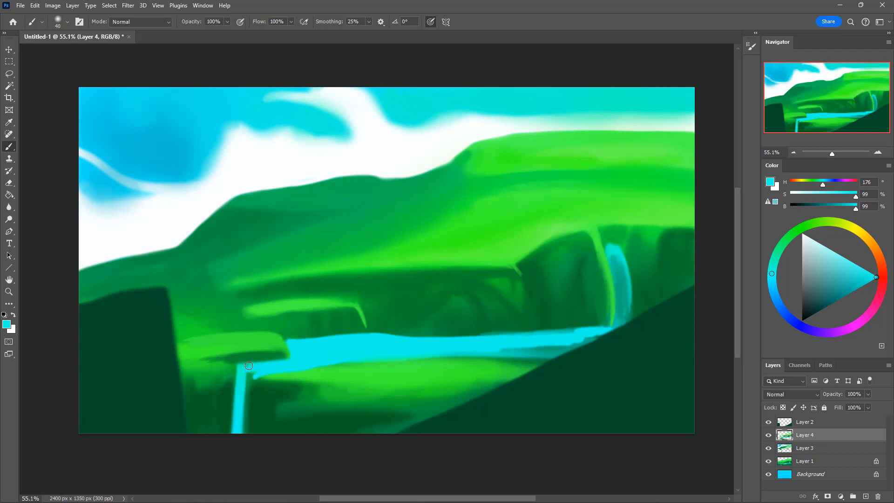
{"action": "mouse_move", "coordinate": [248, 366]}
{"action": "left_mouse_down"}
{"action": "mouse_move", "coordinate": [225, 369]}
{"action": "mouse_move", "coordinate": [312, 380]}
{"action": "mouse_move", "coordinate": [302, 375]}
{"action": "mouse_move", "coordinate": [492, 354]}
{"action": "left_mouse_up"}
{"action": "key", "text": "bracketright"}
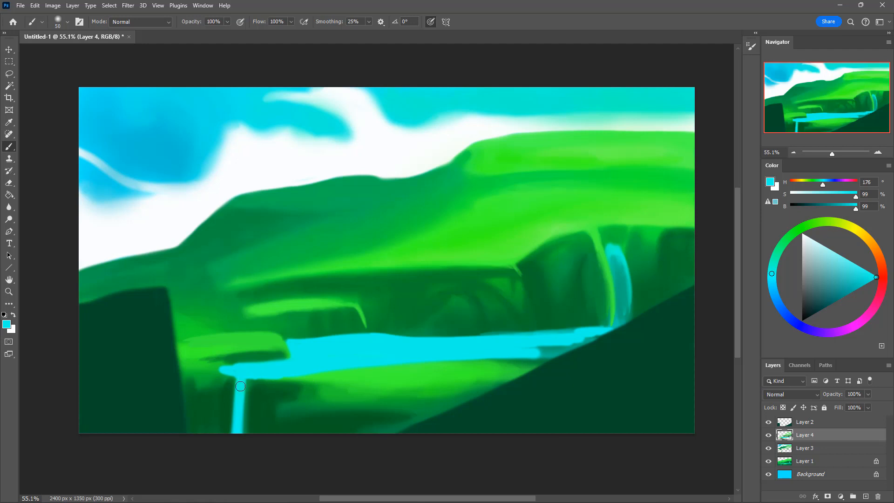
Redraw the bank below the river in green H 118, S 79, B 99 and blend its underside and the adjoining waterfall edge at 30% opacity
{"action": "left_click", "coordinate": [321, 377], "text": "alt"}
{"action": "left_click_drag", "start_coordinate": [250, 385], "coordinate": [305, 378]}
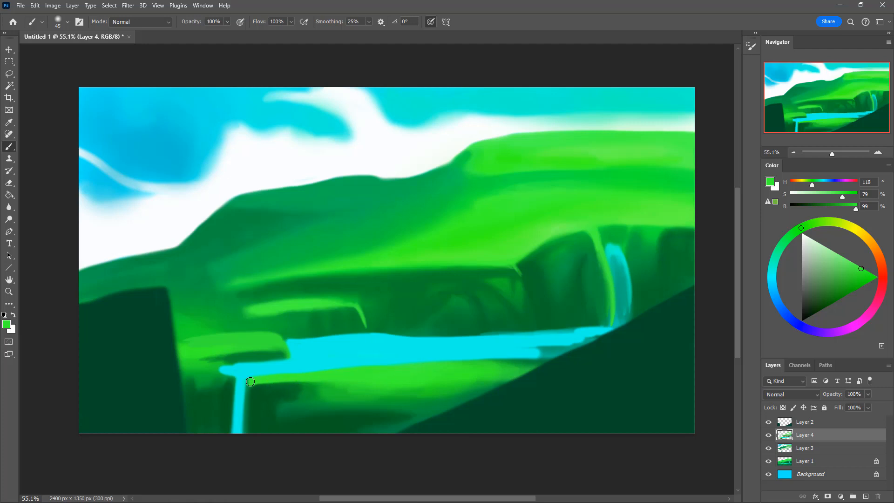
{"action": "left_click", "coordinate": [314, 388], "text": "alt"}
{"action": "key", "text": "]"}
{"action": "key", "text": "3"}
{"action": "left_click_drag", "start_coordinate": [250, 386], "coordinate": [340, 382]}
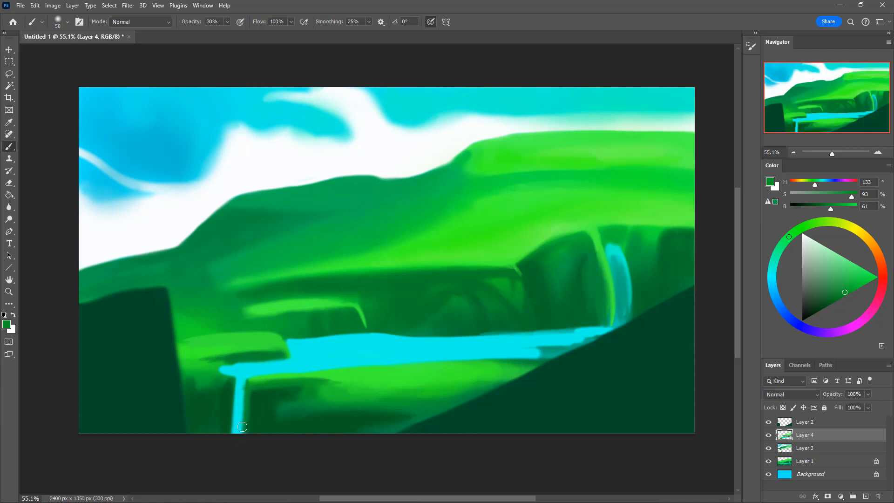
{"action": "left_click", "coordinate": [247, 388], "text": "alt"}
{"action": "left_click_drag", "start_coordinate": [245, 397], "coordinate": [230, 370]}
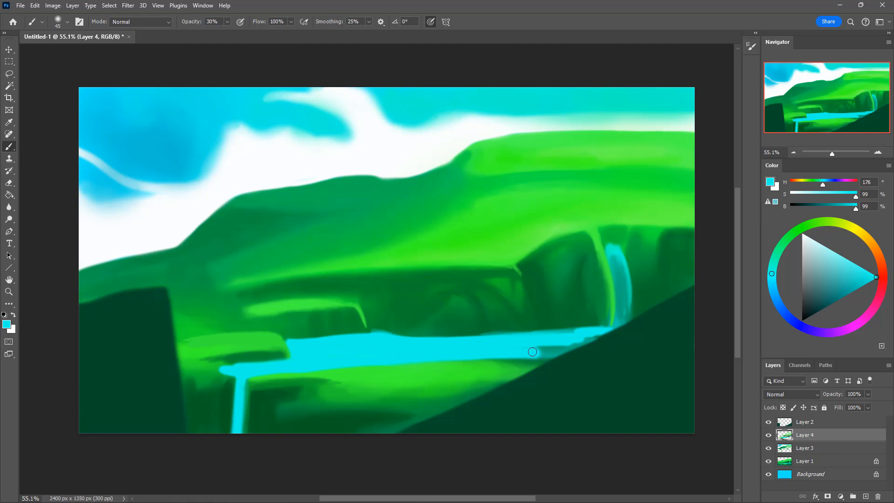
Sample dark green H 145, S 99, B 48 and extend the middle cliff's base over the river at full opacity and size 40
{"action": "left_click", "coordinate": [460, 330], "text": "alt"}
{"action": "key", "text": "0"}
{"action": "key", "text": "bracketleft"}
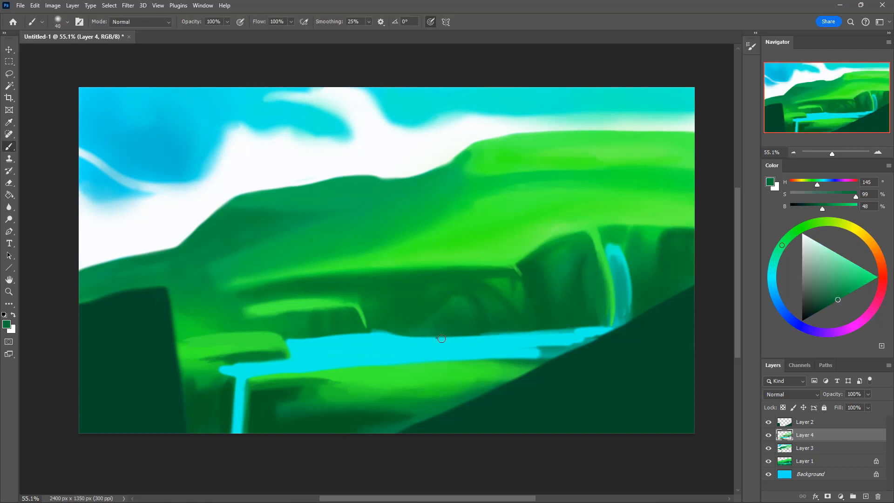
{"action": "left_click_drag", "start_coordinate": [438, 338], "coordinate": [507, 333]}
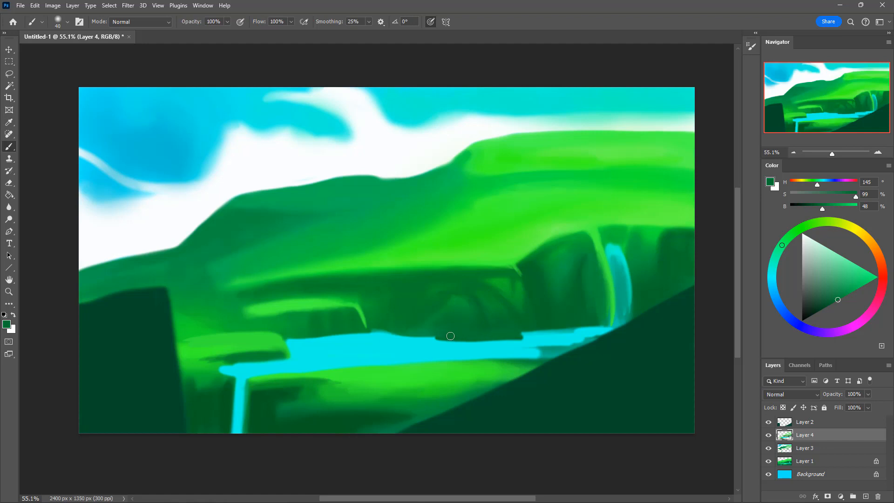
Sample cyan H 176, S 99, B 99 and trim the middle cliff's base into a smooth riverbank at size 40
{"action": "left_click", "coordinate": [468, 345], "text": "alt"}
{"action": "left_click_drag", "start_coordinate": [527, 339], "coordinate": [469, 343]}
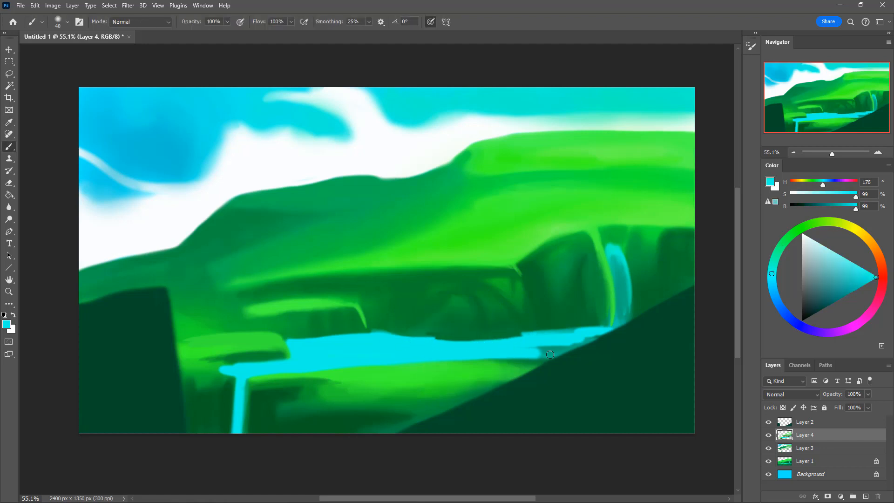
{"action": "left_click_drag", "start_coordinate": [435, 341], "coordinate": [512, 344]}
{"action": "key", "text": "ctrl+z"}
{"action": "left_click_drag", "start_coordinate": [431, 341], "coordinate": [544, 343]}
Shift the sampled river cyan to blue H 189, S 99, B 99 and glaze the river's upper half at 30% opacity and size 60
{"action": "key", "text": "i"}
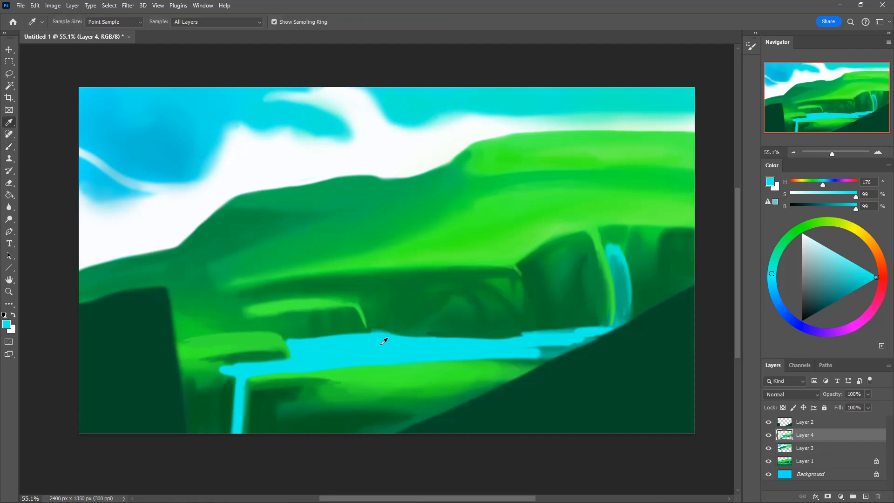
{"action": "left_click", "coordinate": [381, 344]}
{"action": "left_click_drag", "start_coordinate": [772, 276], "coordinate": [769, 283]}
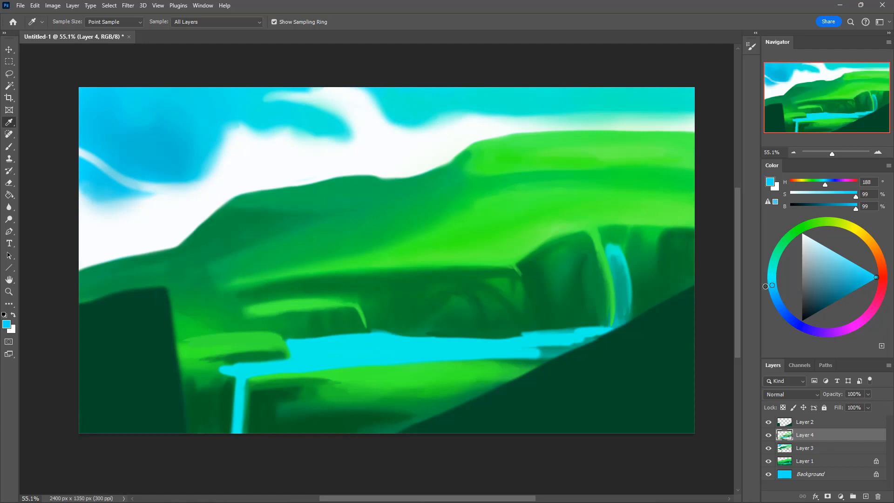
{"action": "key", "text": "b"}
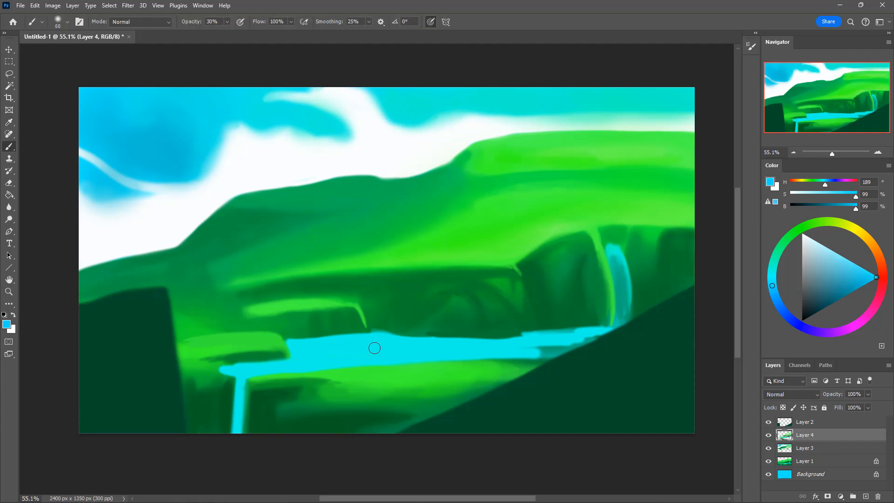
{"action": "mouse_move", "coordinate": [395, 342]}
{"action": "left_mouse_down"}
{"action": "mouse_move", "coordinate": [422, 345]}
{"action": "mouse_move", "coordinate": [316, 344]}
{"action": "mouse_move", "coordinate": [485, 344]}
{"action": "mouse_move", "coordinate": [339, 348]}
{"action": "mouse_move", "coordinate": [383, 336]}
{"action": "mouse_move", "coordinate": [296, 346]}
{"action": "mouse_move", "coordinate": [543, 343]}
{"action": "mouse_move", "coordinate": [351, 341]}
{"action": "mouse_move", "coordinate": [340, 343]}
{"action": "mouse_move", "coordinate": [454, 350]}
{"action": "mouse_move", "coordinate": [321, 354]}
{"action": "mouse_move", "coordinate": [476, 342]}
{"action": "left_mouse_up"}
{"action": "key", "text": "bracketleft"}
{"action": "key", "text": "bracketright"}
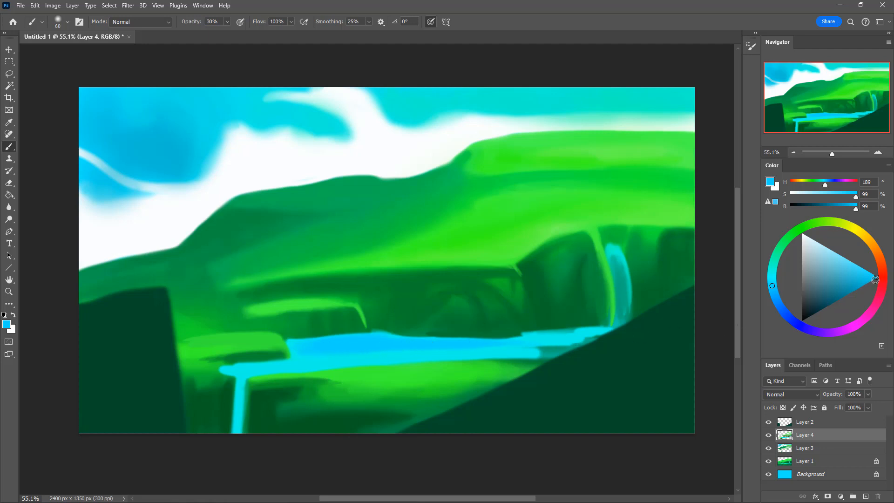
Darken the blue to H 189, S 100, B 75 and shade the river's upper edge and the upper waterfall at 30% opacity
{"action": "left_click_drag", "start_coordinate": [875, 280], "coordinate": [862, 292]}
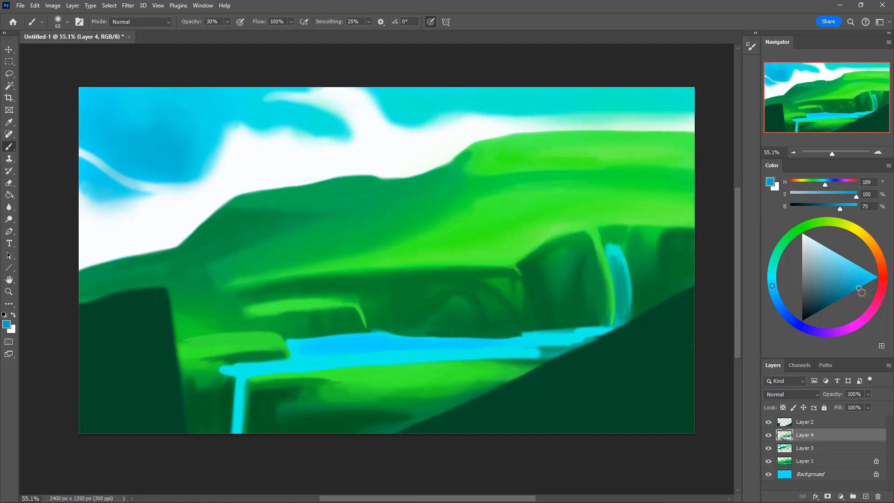
{"action": "mouse_move", "coordinate": [373, 348]}
{"action": "left_mouse_down"}
{"action": "mouse_move", "coordinate": [310, 346]}
{"action": "mouse_move", "coordinate": [371, 349]}
{"action": "mouse_move", "coordinate": [320, 343]}
{"action": "mouse_move", "coordinate": [381, 340]}
{"action": "mouse_move", "coordinate": [309, 346]}
{"action": "mouse_move", "coordinate": [385, 343]}
{"action": "mouse_move", "coordinate": [374, 337]}
{"action": "mouse_move", "coordinate": [451, 342]}
{"action": "mouse_move", "coordinate": [372, 342]}
{"action": "left_mouse_up"}
{"action": "key", "text": "bracketleft"}
{"action": "key", "text": "bracketleft"}
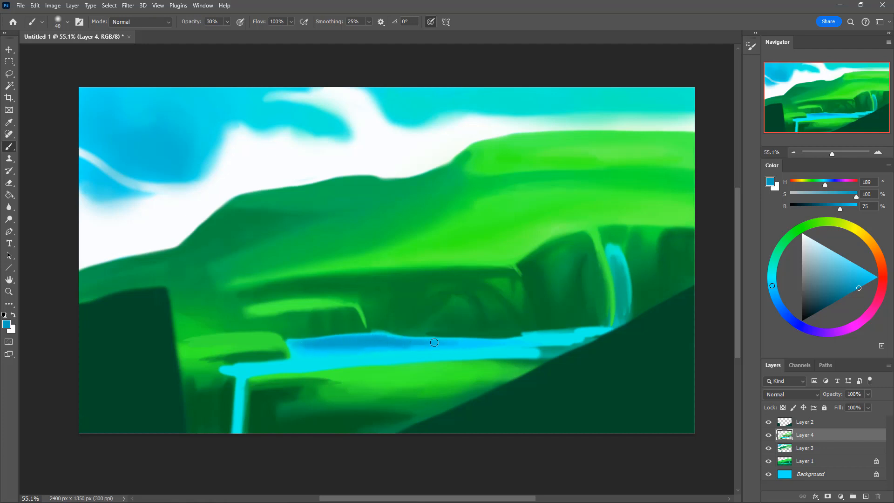
{"action": "mouse_move", "coordinate": [434, 343]}
{"action": "left_mouse_down"}
{"action": "mouse_move", "coordinate": [483, 343]}
{"action": "mouse_move", "coordinate": [407, 345]}
{"action": "mouse_move", "coordinate": [426, 345]}
{"action": "left_mouse_up"}
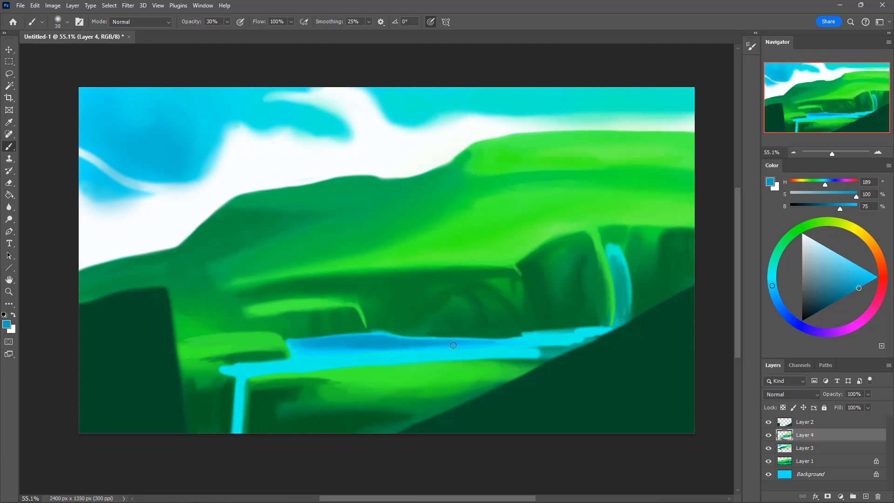
{"action": "mouse_move", "coordinate": [416, 341]}
{"action": "left_mouse_down"}
{"action": "mouse_move", "coordinate": [479, 342]}
{"action": "mouse_move", "coordinate": [400, 339]}
{"action": "mouse_move", "coordinate": [528, 344]}
{"action": "mouse_move", "coordinate": [485, 342]}
{"action": "mouse_move", "coordinate": [593, 331]}
{"action": "mouse_move", "coordinate": [546, 334]}
{"action": "left_mouse_up"}
{"action": "key", "text": "bracketright"}
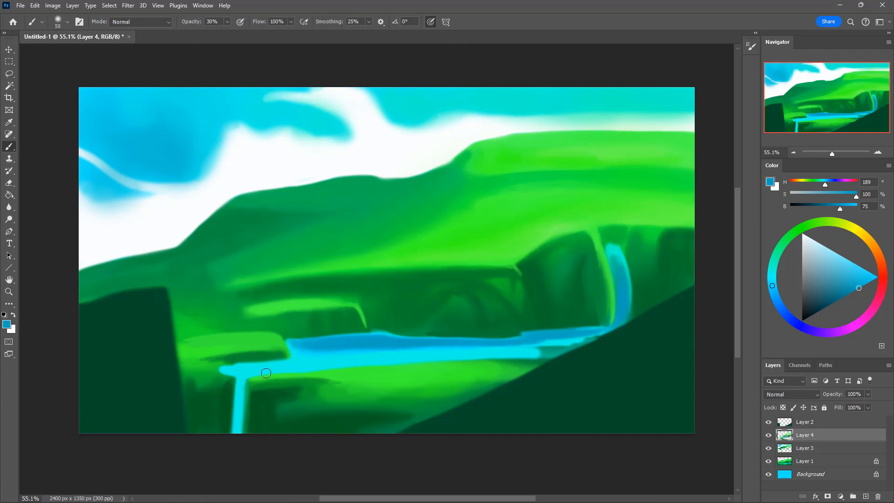
Glaze a blue streak along the river's lower part at 30% opacity and size 45, and sample its cyan H 179, S 99, B 88
{"action": "key", "text": "bracketleft"}
{"action": "left_click_drag", "start_coordinate": [254, 373], "coordinate": [453, 359]}
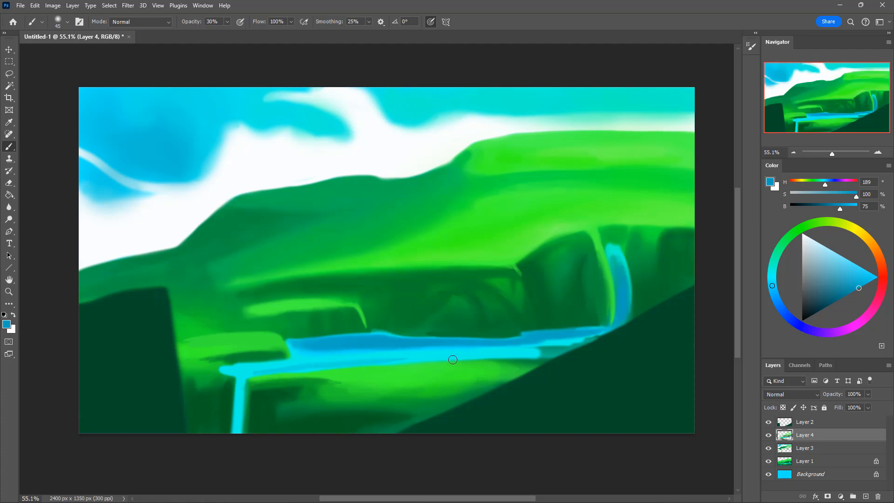
{"action": "left_click", "coordinate": [314, 365], "text": "alt"}
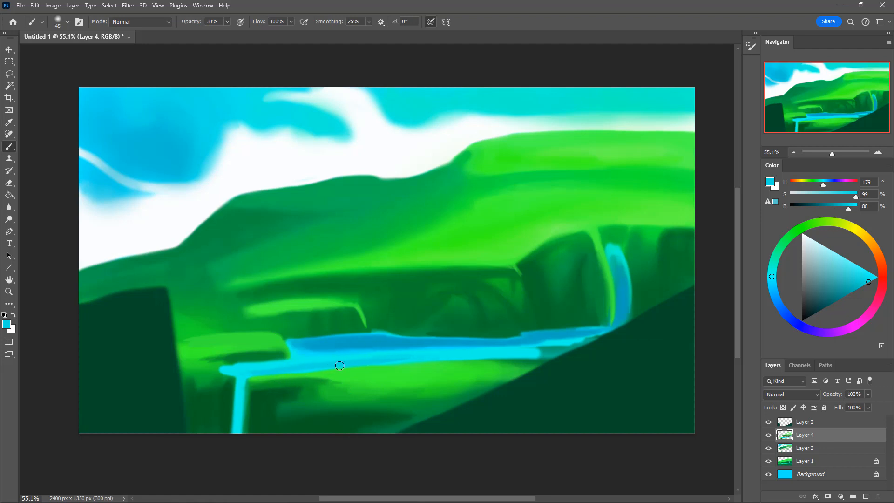
Sample river blue H 189, S 99, B 76 and shade the lower waterfall down to the canvas edge at 30% opacity and size 50
{"action": "left_click", "coordinate": [355, 340], "text": "alt"}
{"action": "key", "text": "]"}
{"action": "mouse_move", "coordinate": [238, 395]}
{"action": "left_mouse_down"}
{"action": "mouse_move", "coordinate": [238, 441]}
{"action": "mouse_move", "coordinate": [238, 405]}
{"action": "mouse_move", "coordinate": [239, 433]}
{"action": "left_mouse_up"}
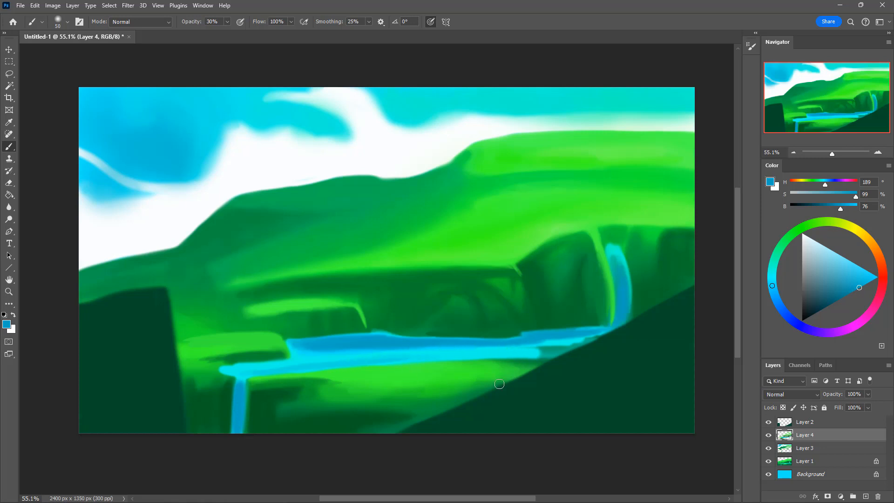
Sample turquoise H 167, S 99, B 99 and blend the river's right end beside the dark foreground slope at 30% opacity and size 70
{"action": "key", "text": "i"}
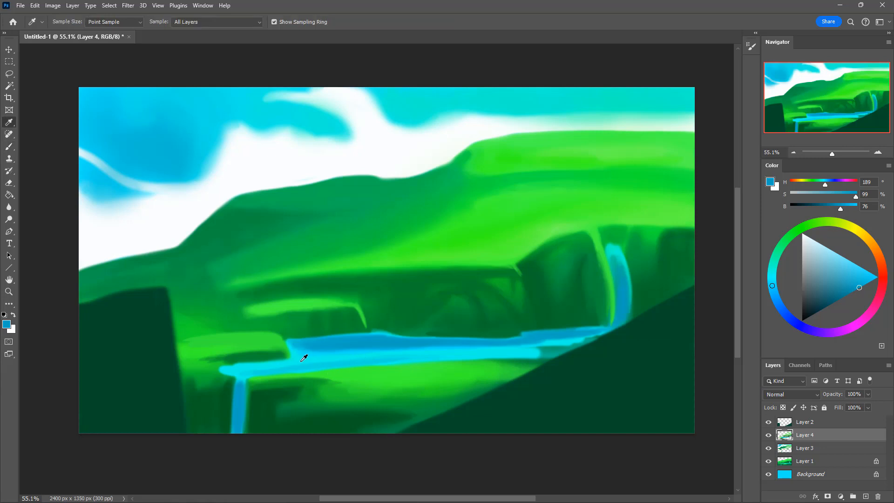
{"action": "left_click", "coordinate": [315, 357]}
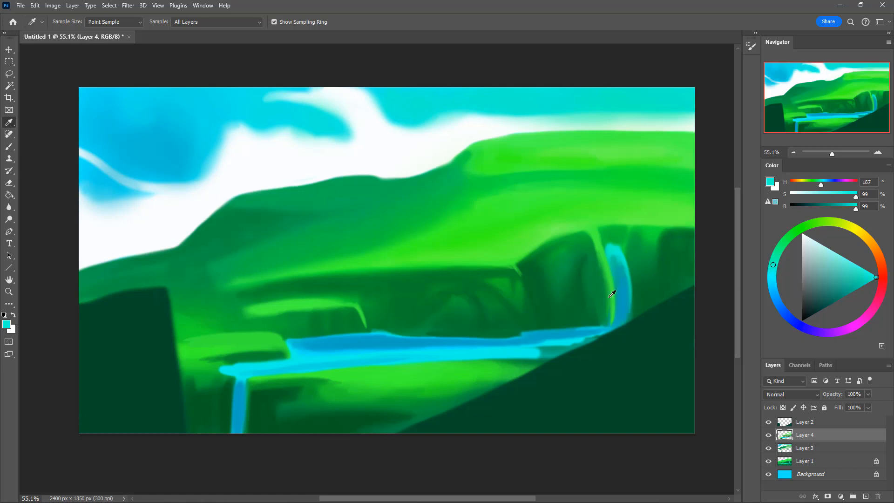
{"action": "key", "text": "b"}
{"action": "key", "text": "bracketright"}
{"action": "key", "text": "bracketright"}
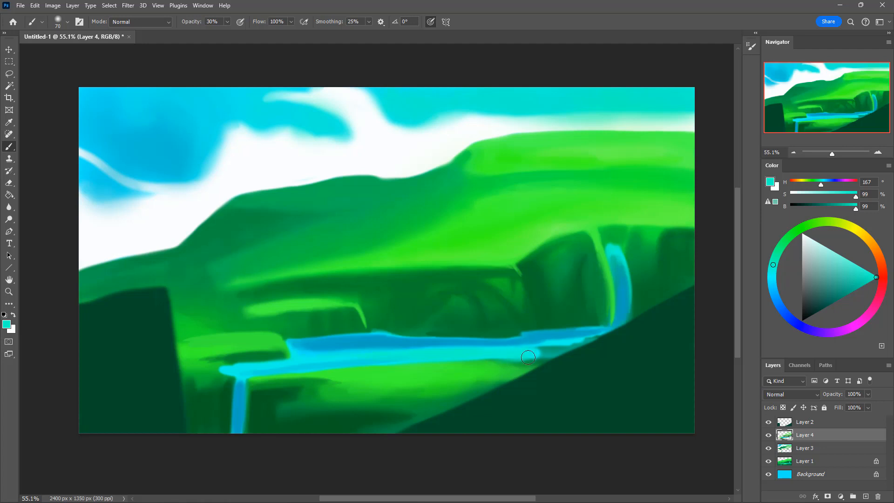
{"action": "mouse_move", "coordinate": [513, 357]}
{"action": "left_mouse_down"}
{"action": "mouse_move", "coordinate": [576, 349]}
{"action": "mouse_move", "coordinate": [506, 353]}
{"action": "mouse_move", "coordinate": [543, 353]}
{"action": "left_mouse_up"}
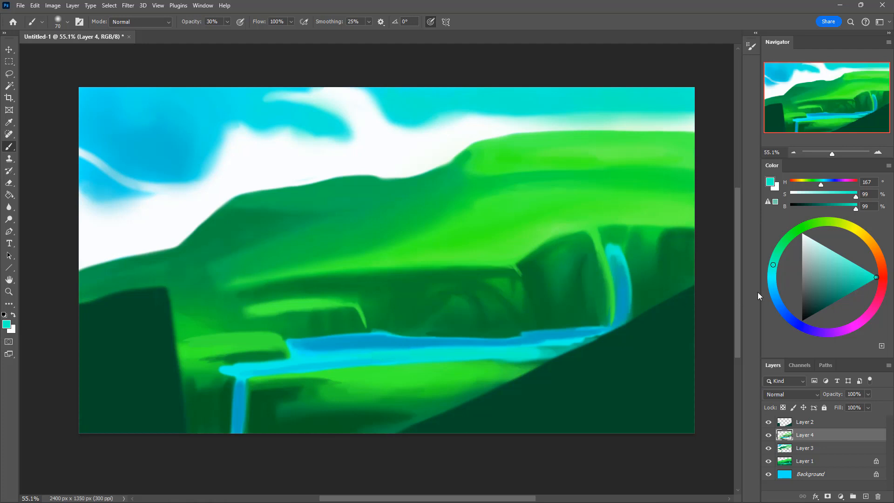
Shift the brush hue to 176 and paint cyan along the middle of the river at 30% opacity
{"action": "left_click_drag", "start_coordinate": [772, 264], "coordinate": [771, 274]}
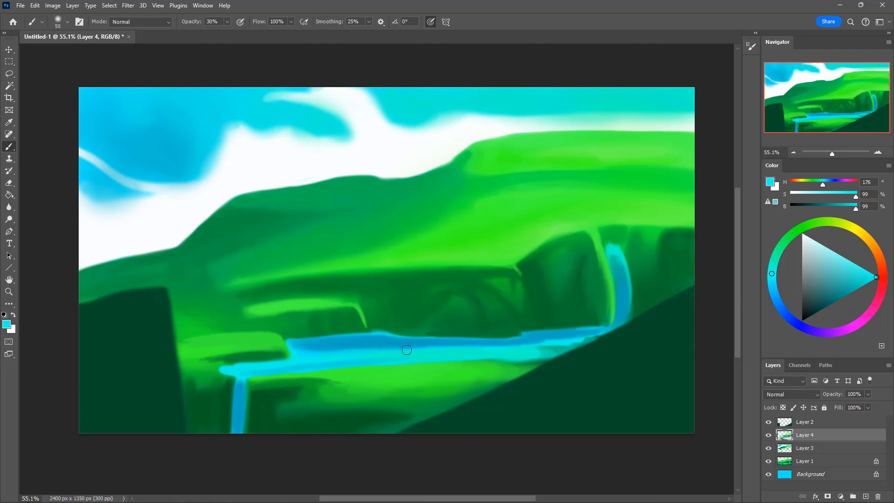
{"action": "key", "text": "bracketleft"}
{"action": "key", "text": "bracketleft"}
{"action": "key", "text": "bracketright"}
{"action": "mouse_move", "coordinate": [407, 348]}
{"action": "left_mouse_down"}
{"action": "mouse_move", "coordinate": [305, 349]}
{"action": "mouse_move", "coordinate": [493, 350]}
{"action": "mouse_move", "coordinate": [390, 351]}
{"action": "mouse_move", "coordinate": [587, 338]}
{"action": "mouse_move", "coordinate": [383, 354]}
{"action": "mouse_move", "coordinate": [337, 347]}
{"action": "mouse_move", "coordinate": [489, 347]}
{"action": "left_mouse_up"}
{"action": "key", "text": "bracketright"}
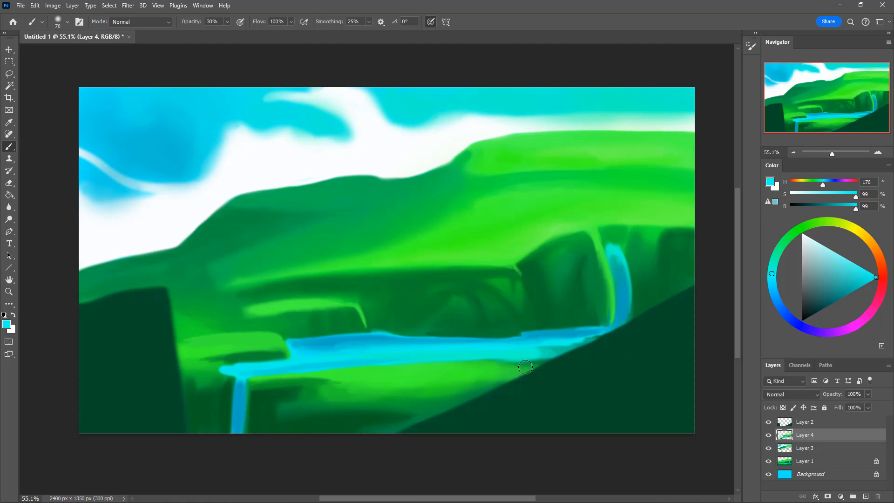
Sample the river's dark blue and cyan, and blend cyan along its length from the left bank at 30% opacity
{"action": "key", "text": "i"}
{"action": "left_click", "coordinate": [336, 339]}
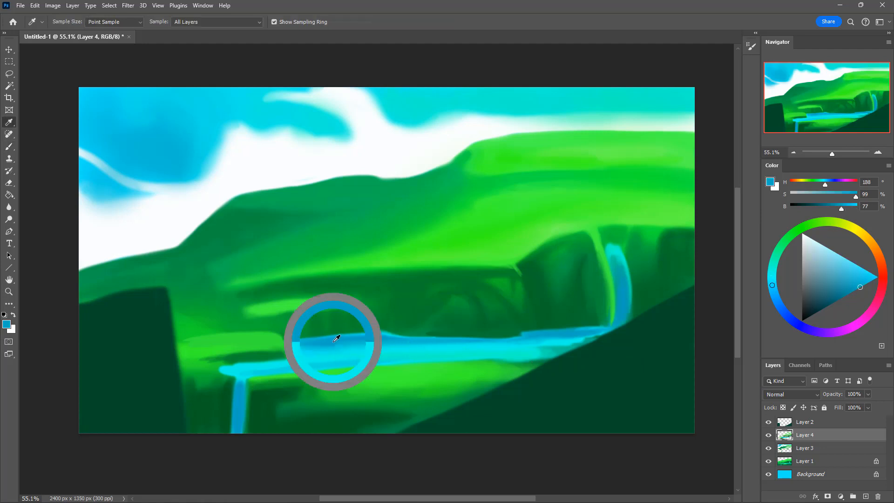
{"action": "key", "text": "b"}
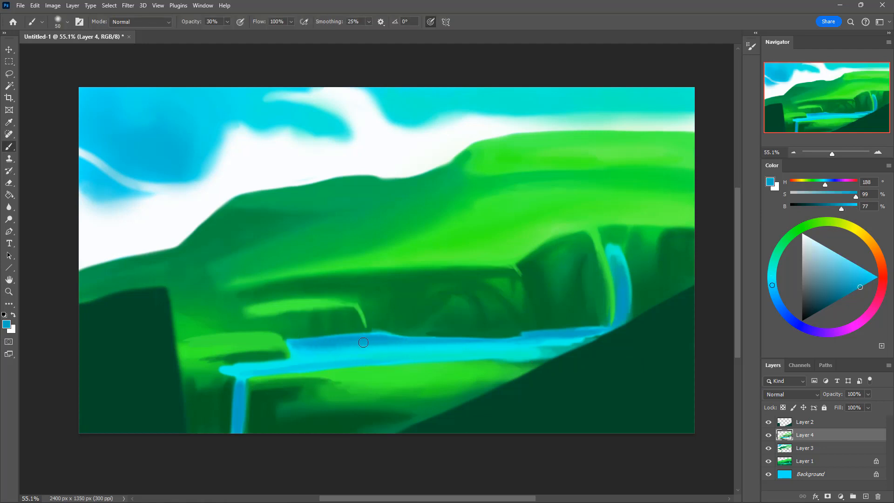
{"action": "key", "text": "i"}
{"action": "left_click", "coordinate": [349, 347]}
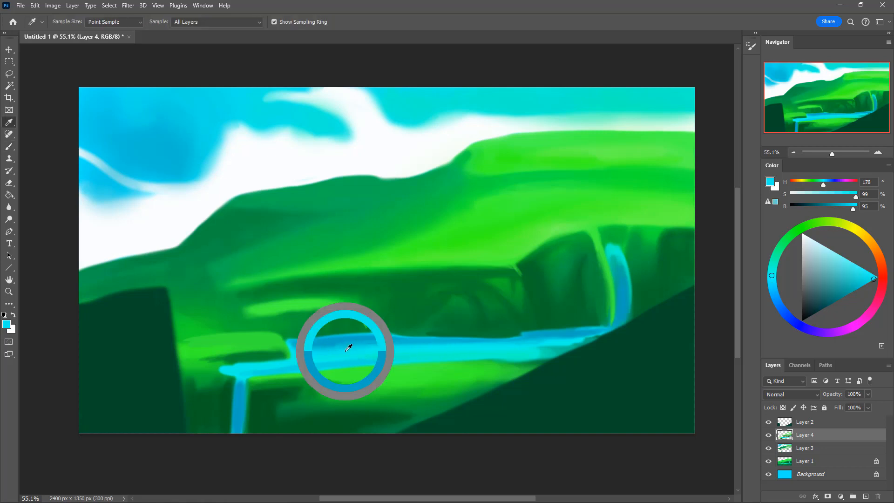
{"action": "key", "text": "b"}
{"action": "mouse_move", "coordinate": [290, 348]}
{"action": "left_mouse_down"}
{"action": "mouse_move", "coordinate": [536, 344]}
{"action": "mouse_move", "coordinate": [510, 349]}
{"action": "mouse_move", "coordinate": [330, 348]}
{"action": "mouse_move", "coordinate": [585, 338]}
{"action": "mouse_move", "coordinate": [521, 350]}
{"action": "left_mouse_up"}
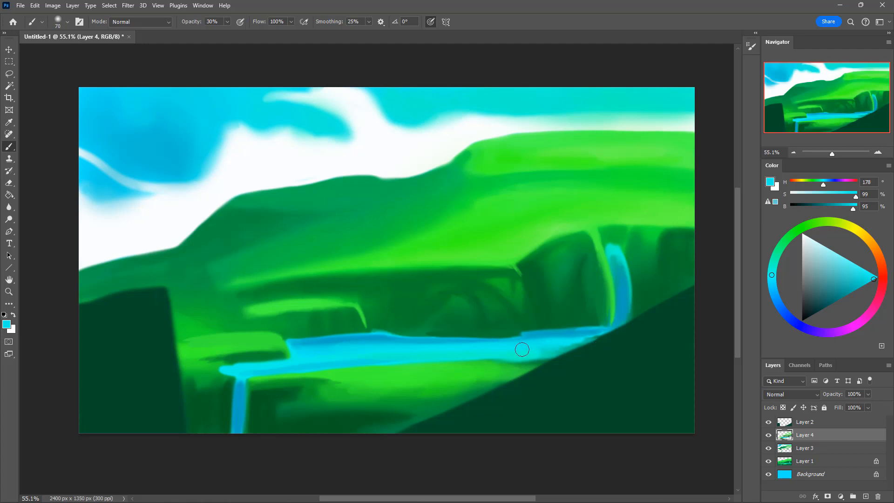
Brush cyan highlights down the lower waterfall with a smaller brush, and undo the last stroke
{"action": "key", "text": "bracketleft"}
{"action": "key", "text": "bracketleft"}
{"action": "key", "text": "bracketleft"}
{"action": "key", "text": "bracketleft"}
{"action": "key", "text": "bracketleft"}
{"action": "left_click_drag", "start_coordinate": [248, 385], "coordinate": [244, 415]}
{"action": "left_click_drag", "start_coordinate": [231, 424], "coordinate": [233, 444]}
{"action": "key", "text": "ctrl+z"}
Choose near-white (S 2, B 100) and paint foam highlights on the river beside the left grassy bank with a 30 px brush
{"action": "left_click_drag", "start_coordinate": [872, 283], "coordinate": [803, 234]}
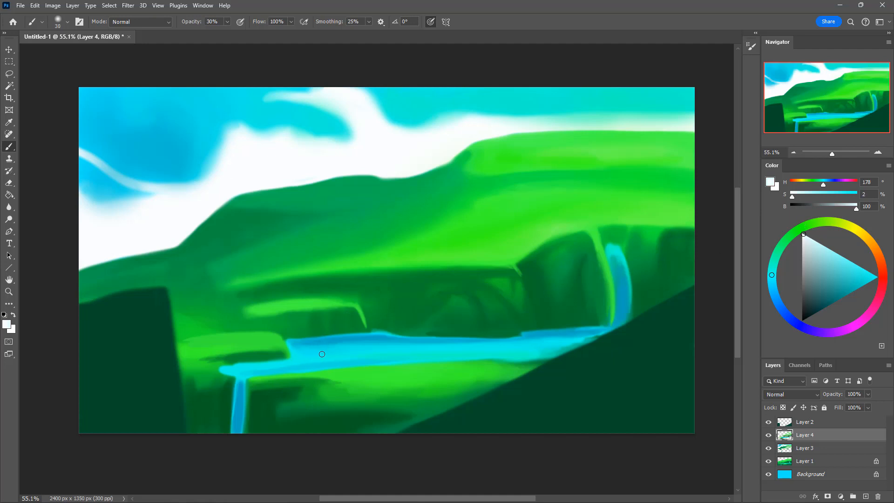
{"action": "key", "text": "bracketleft"}
{"action": "mouse_move", "coordinate": [295, 354]}
{"action": "left_mouse_down"}
{"action": "mouse_move", "coordinate": [316, 353]}
{"action": "mouse_move", "coordinate": [271, 363]}
{"action": "mouse_move", "coordinate": [312, 354]}
{"action": "mouse_move", "coordinate": [294, 357]}
{"action": "left_mouse_up"}
{"action": "left_click_drag", "start_coordinate": [322, 352], "coordinate": [291, 357]}
{"action": "mouse_move", "coordinate": [286, 360]}
{"action": "left_mouse_down"}
{"action": "mouse_move", "coordinate": [269, 360]}
{"action": "mouse_move", "coordinate": [284, 359]}
{"action": "left_mouse_up"}
{"action": "left_click_drag", "start_coordinate": [283, 360], "coordinate": [248, 364]}
{"action": "left_click_drag", "start_coordinate": [325, 351], "coordinate": [294, 354]}
Paint a long near-white highlight streak along the middle of the river
{"action": "left_click_drag", "start_coordinate": [393, 353], "coordinate": [508, 350]}
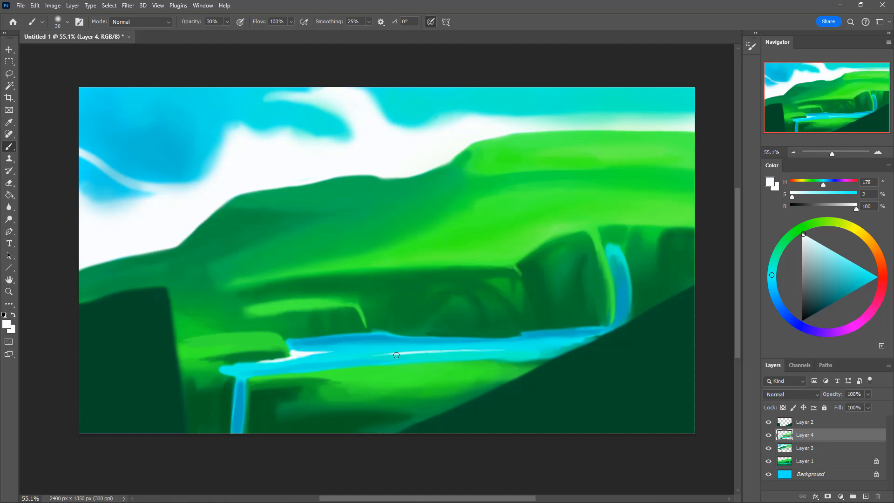
{"action": "mouse_move", "coordinate": [395, 352]}
{"action": "left_mouse_down"}
{"action": "mouse_move", "coordinate": [367, 353]}
{"action": "mouse_move", "coordinate": [391, 353]}
{"action": "left_mouse_up"}
{"action": "mouse_move", "coordinate": [466, 351]}
{"action": "left_mouse_down"}
{"action": "mouse_move", "coordinate": [537, 351]}
{"action": "mouse_move", "coordinate": [391, 356]}
{"action": "mouse_move", "coordinate": [414, 356]}
{"action": "left_mouse_up"}
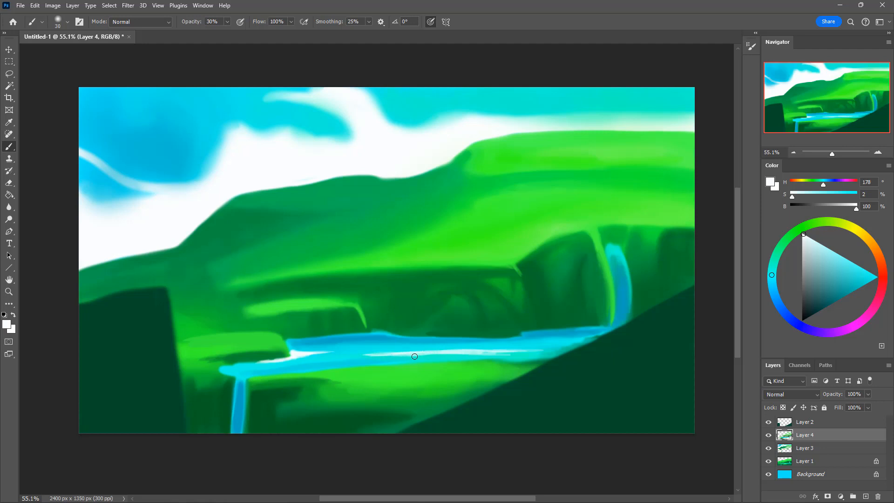
{"action": "mouse_move", "coordinate": [414, 356]}
{"action": "left_mouse_down"}
{"action": "mouse_move", "coordinate": [513, 353]}
{"action": "mouse_move", "coordinate": [394, 356]}
{"action": "mouse_move", "coordinate": [523, 351]}
{"action": "left_mouse_up"}
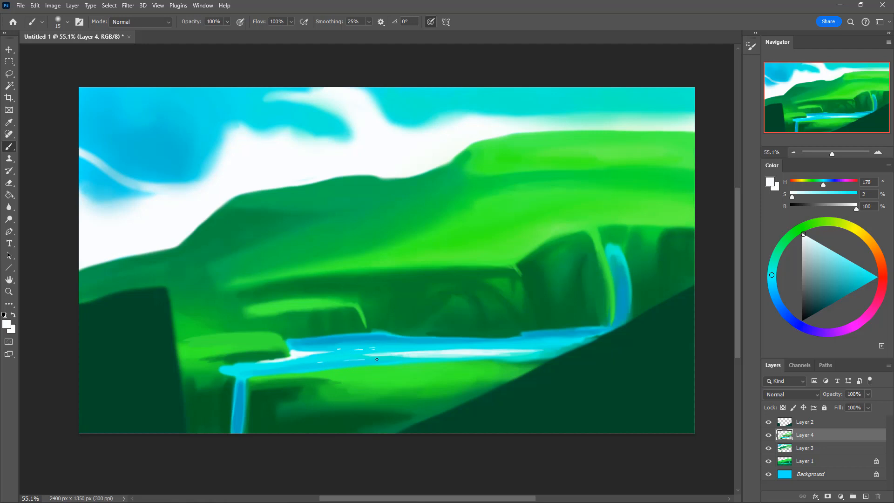
{"action": "left_click_drag", "start_coordinate": [350, 359], "coordinate": [372, 359]}
{"action": "key", "text": "ctrl+z"}
{"action": "key", "text": "ctrl+z"}
Sample the river's cyan and pale highlight tint, and soften the small white marks at 30% opacity with a 30 px brush
{"action": "left_click", "coordinate": [349, 356], "text": "alt"}
{"action": "key", "text": "3"}
{"action": "key", "text": "bracketright"}
{"action": "key", "text": "bracketright"}
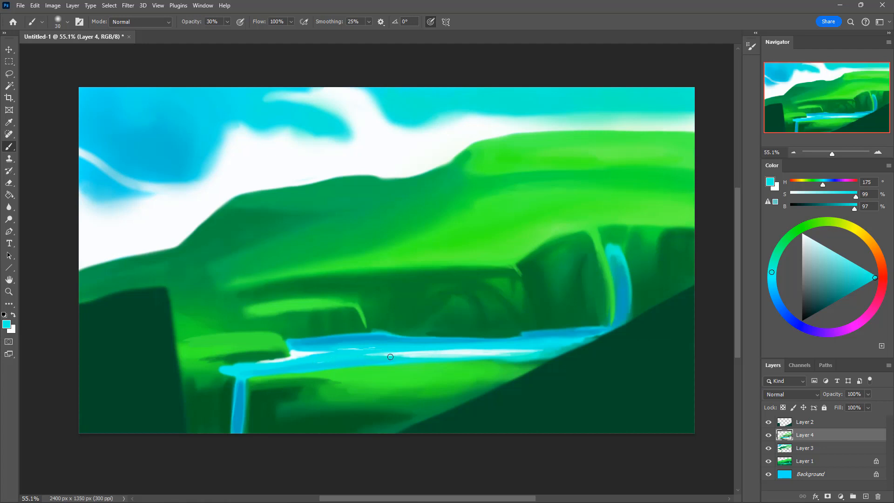
{"action": "left_click", "coordinate": [422, 352], "text": "alt"}
{"action": "left_click", "coordinate": [425, 354], "text": "alt"}
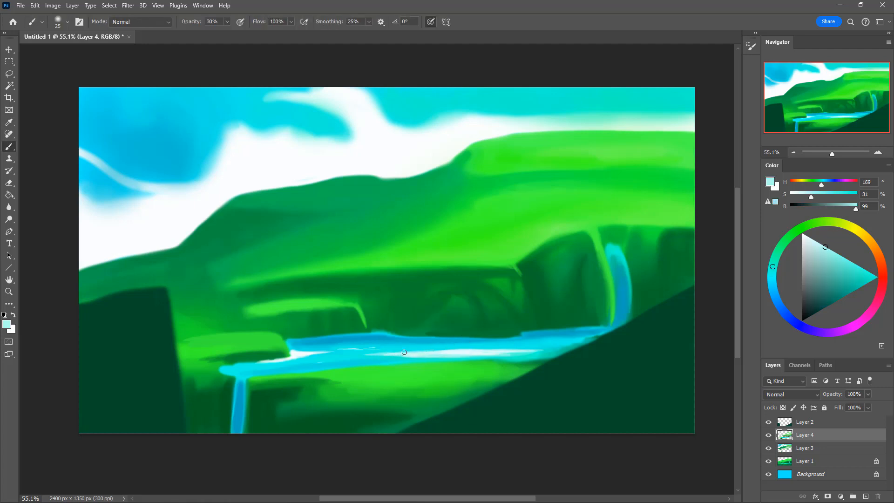
Sample near-white from the foam and add thin highlight strokes to the river's left part with a 15 px brush
{"action": "key", "text": "bracketleft"}
{"action": "left_click", "coordinate": [431, 350], "text": "alt"}
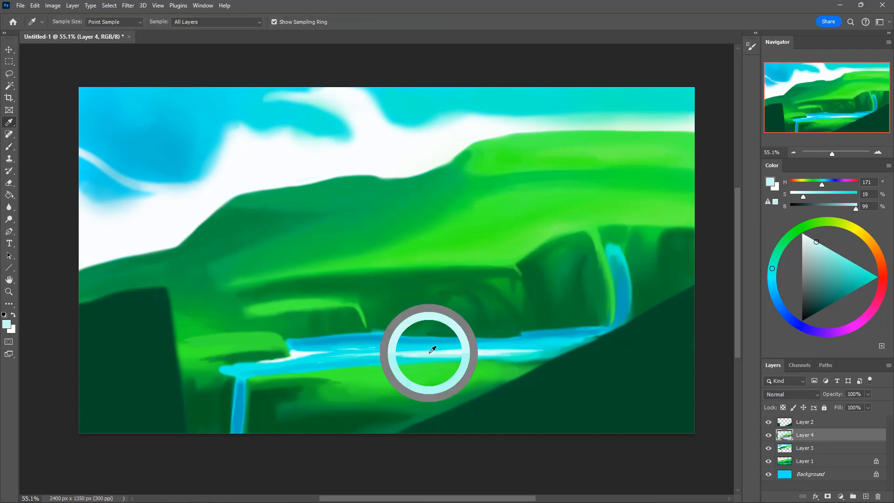
{"action": "left_click", "coordinate": [312, 353], "text": "alt"}
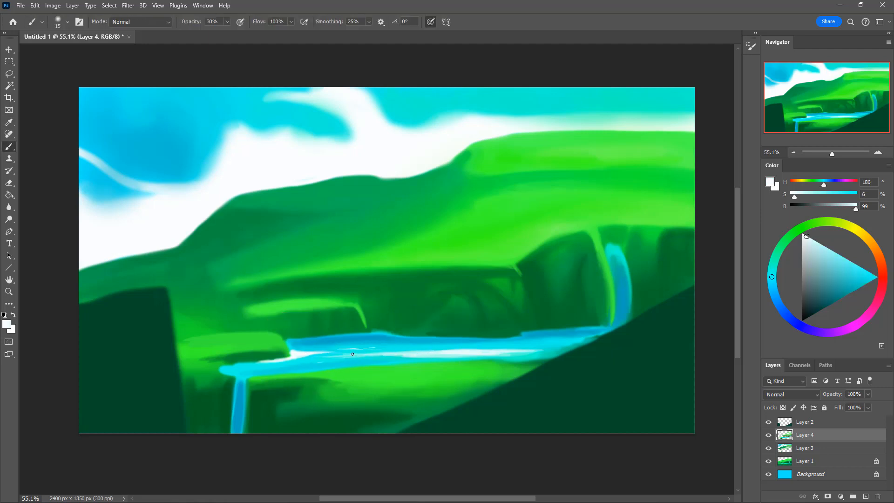
{"action": "mouse_move", "coordinate": [352, 354]}
{"action": "left_mouse_down"}
{"action": "mouse_move", "coordinate": [319, 354]}
{"action": "mouse_move", "coordinate": [347, 354]}
{"action": "left_mouse_up"}
{"action": "left_click_drag", "start_coordinate": [297, 359], "coordinate": [311, 358]}
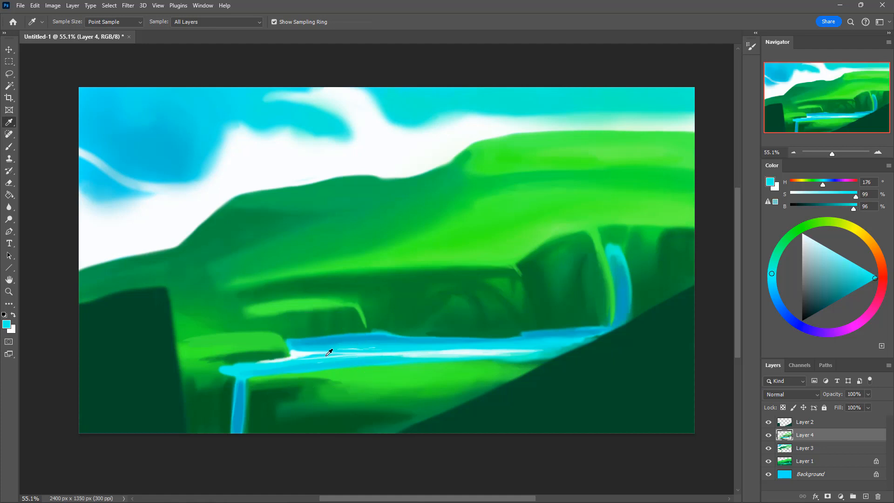
Sample the river's cyan and blend it around the white streaks with a 25 px brush, and sample the darker blue above
{"action": "left_click", "coordinate": [327, 352], "text": "alt"}
{"action": "key", "text": "bracketright"}
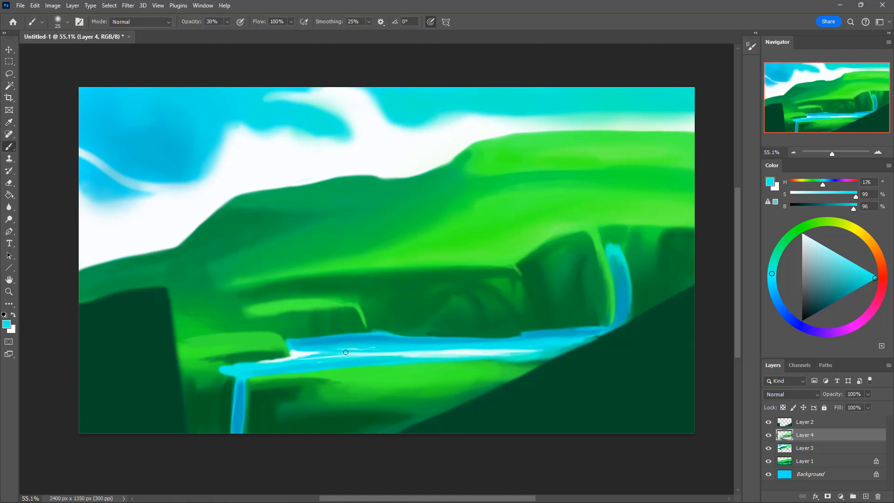
{"action": "left_click_drag", "start_coordinate": [380, 352], "coordinate": [380, 351]}
{"action": "left_click_drag", "start_coordinate": [424, 357], "coordinate": [464, 349]}
{"action": "left_click", "coordinate": [414, 341], "text": "alt"}
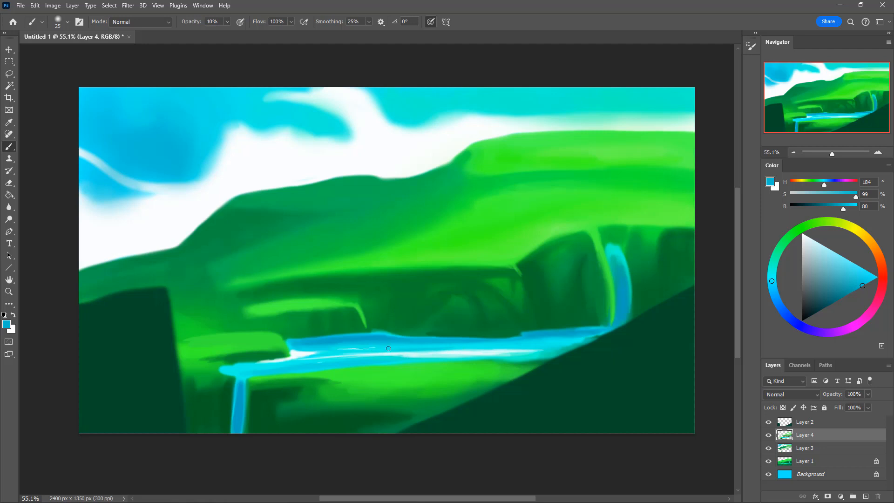
Darken the sampled river blue to H 189, S 100, B 67 and paint shading along the river's far bank
{"action": "key", "text": "]"}
{"action": "key", "text": "]"}
{"action": "key", "text": "i"}
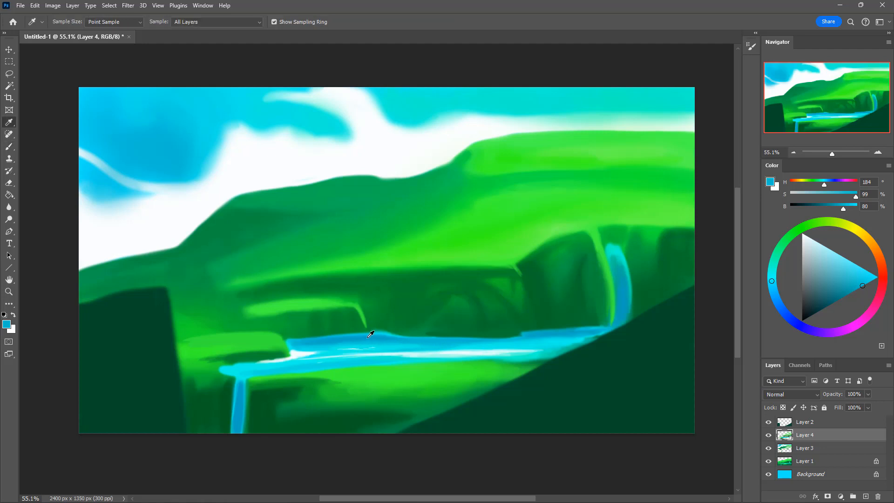
{"action": "left_click", "coordinate": [370, 334]}
{"action": "left_click_drag", "start_coordinate": [858, 290], "coordinate": [852, 292]}
{"action": "key", "text": "b"}
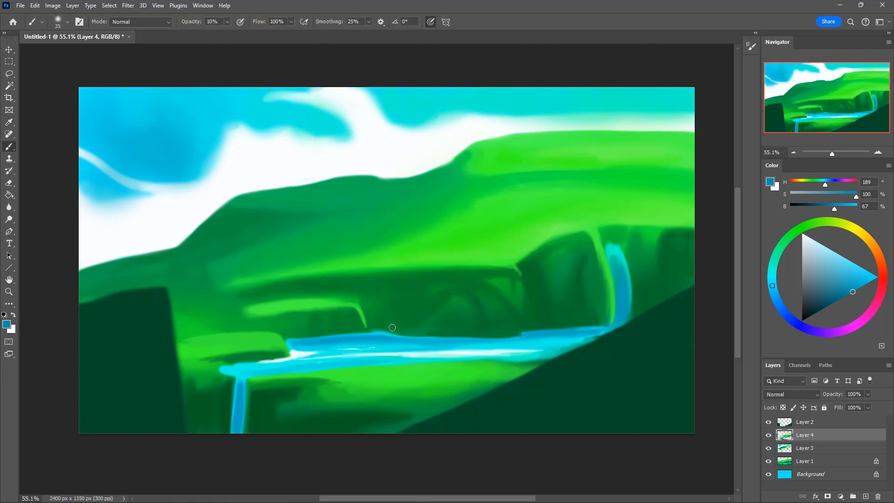
{"action": "key", "text": "bracketleft"}
{"action": "key", "text": "0"}
{"action": "mouse_move", "coordinate": [344, 337]}
{"action": "left_mouse_down"}
{"action": "mouse_move", "coordinate": [380, 336]}
{"action": "mouse_move", "coordinate": [362, 334]}
{"action": "left_mouse_up"}
{"action": "key", "text": "6"}
{"action": "left_click_drag", "start_coordinate": [390, 337], "coordinate": [433, 338]}
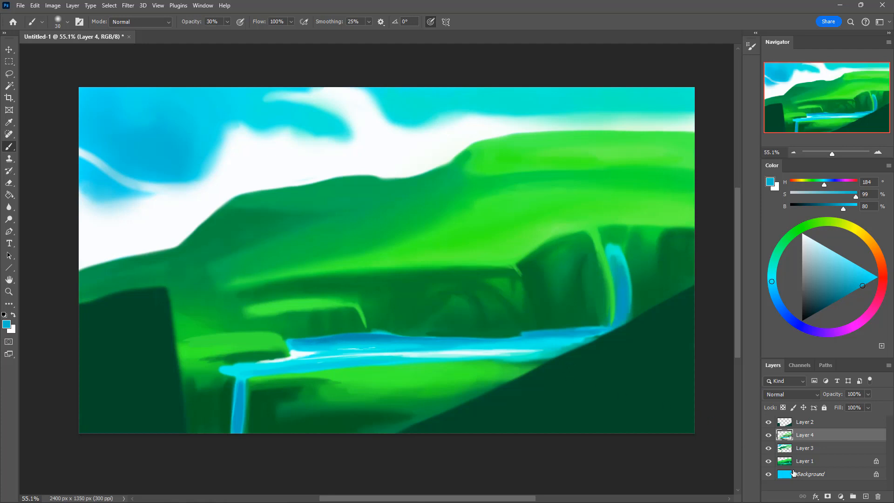
Add a new layer and paint the river's upper left edge with the sampled dark blue
{"action": "left_click", "coordinate": [865, 497]}
{"action": "left_click", "coordinate": [338, 340], "text": "alt"}
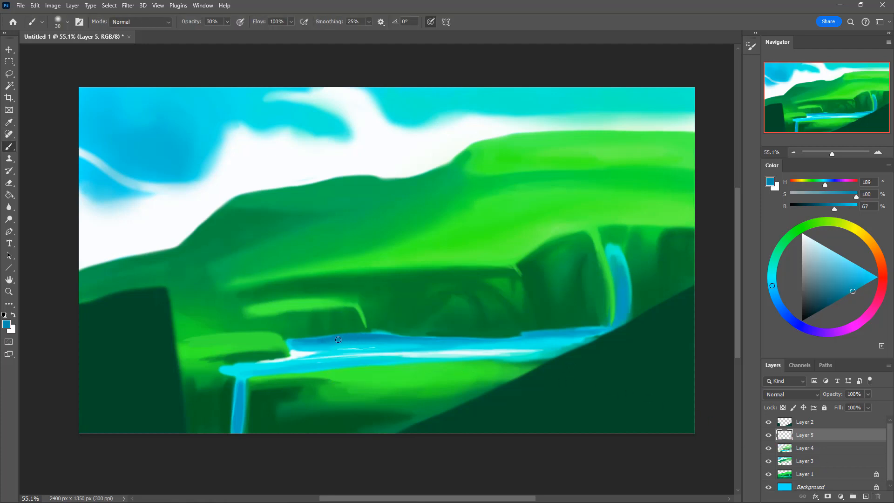
{"action": "key", "text": "bracketright"}
{"action": "left_click_drag", "start_coordinate": [299, 343], "coordinate": [290, 345]}
Blend sampled cyan and dark blue along the river's far side on the new layer with a 35 px brush
{"action": "key", "text": "bracketright"}
{"action": "left_click", "coordinate": [339, 344], "text": "alt"}
{"action": "key", "text": "bracketleft"}
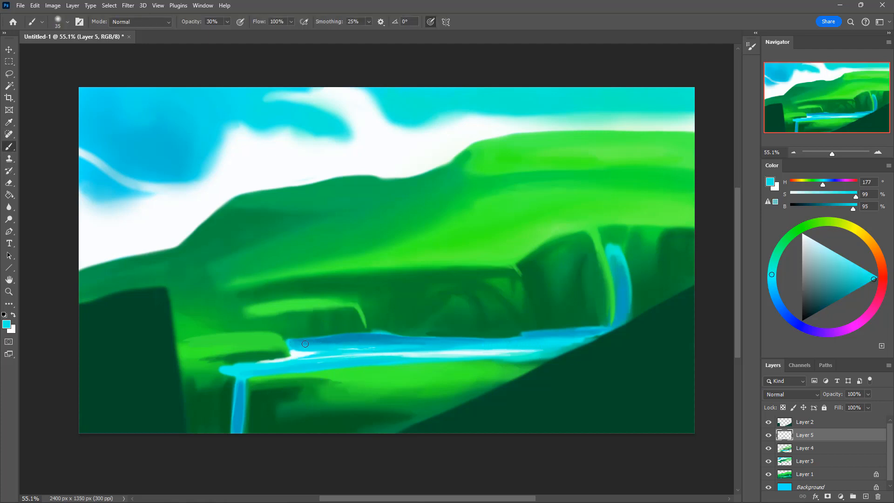
{"action": "left_click_drag", "start_coordinate": [305, 344], "coordinate": [439, 344]}
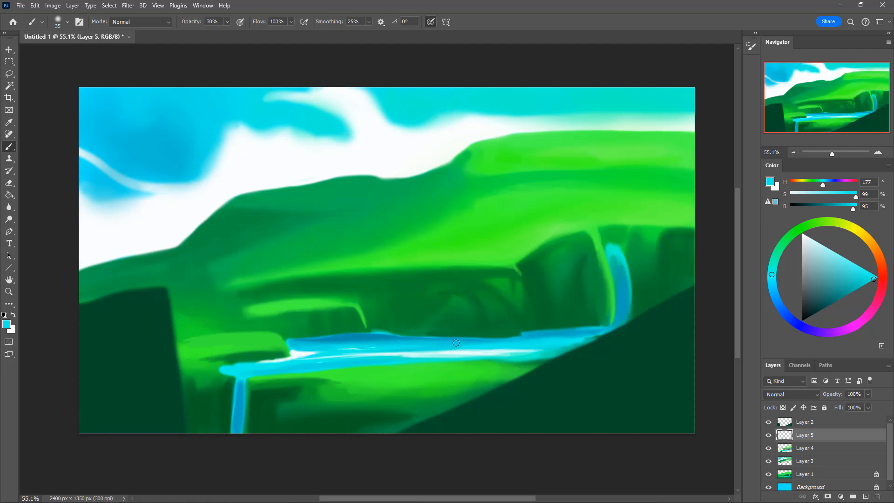
{"action": "left_click", "coordinate": [345, 340], "text": "alt"}
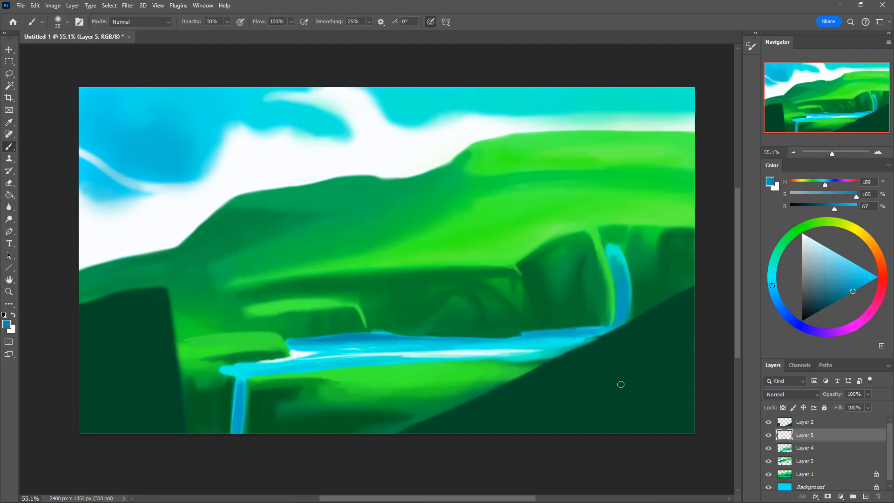
{"action": "left_click_drag", "start_coordinate": [322, 345], "coordinate": [447, 341]}
Sample tints from the water and brush bright cyan (H 179, S 100, B 100) down the upper waterfall
{"action": "left_click", "coordinate": [428, 343], "text": "alt"}
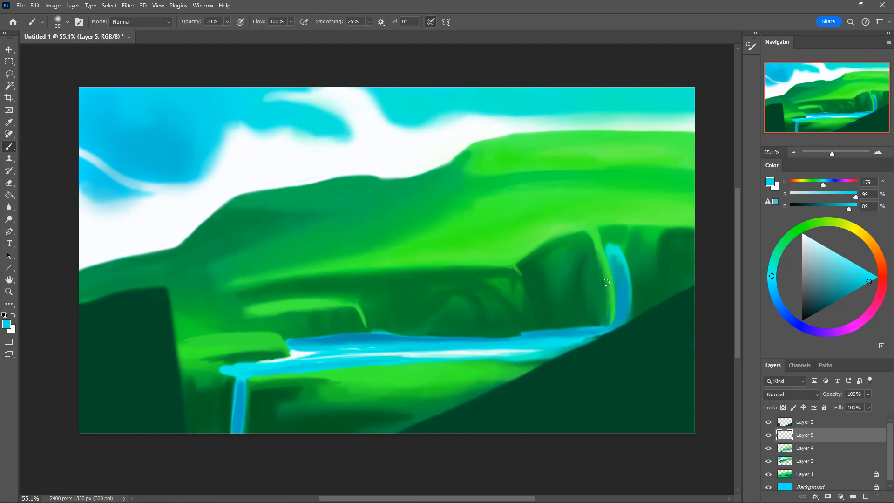
{"action": "key", "text": "i"}
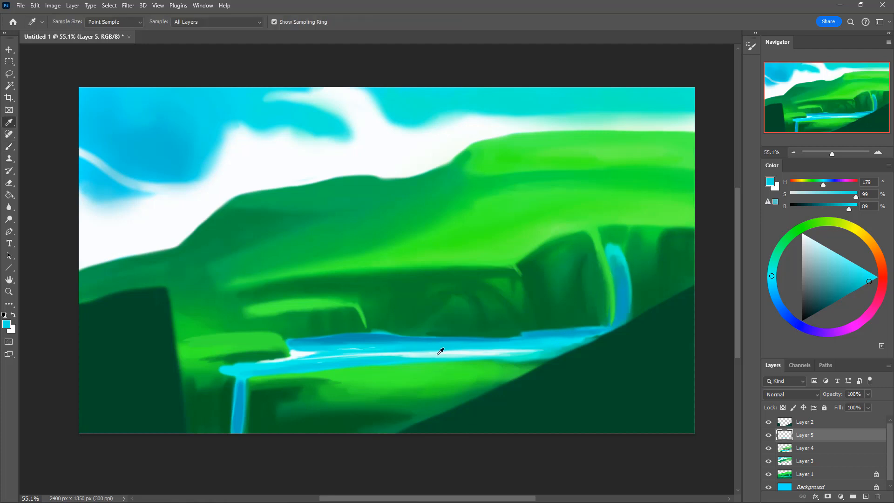
{"action": "left_click", "coordinate": [430, 349]}
{"action": "key", "text": "b"}
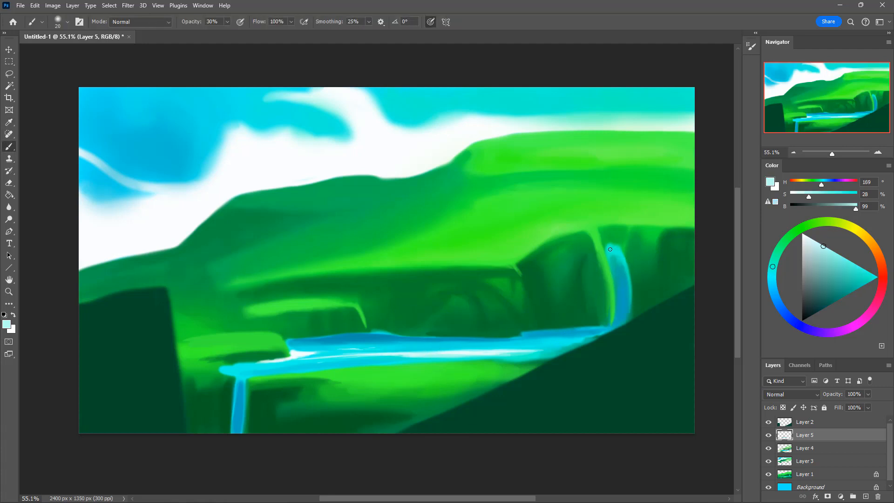
{"action": "key", "text": "i"}
{"action": "left_click", "coordinate": [451, 343]}
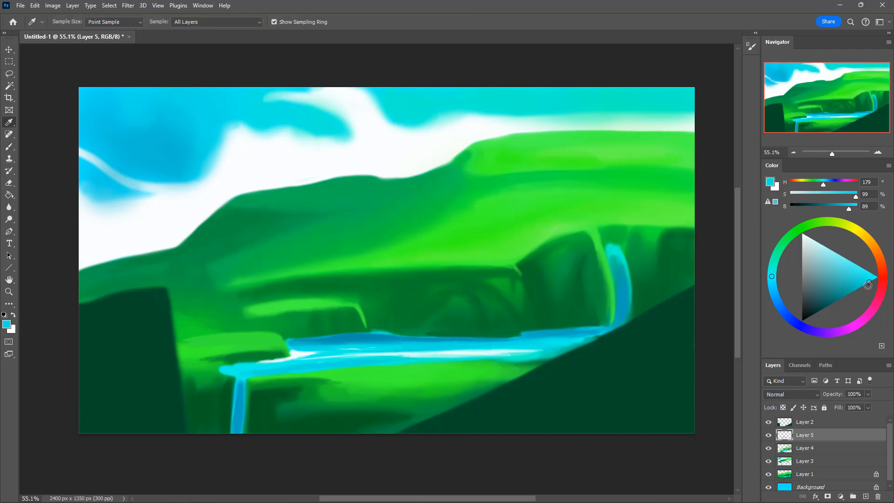
{"action": "left_click", "coordinate": [610, 251]}
{"action": "key", "text": "b"}
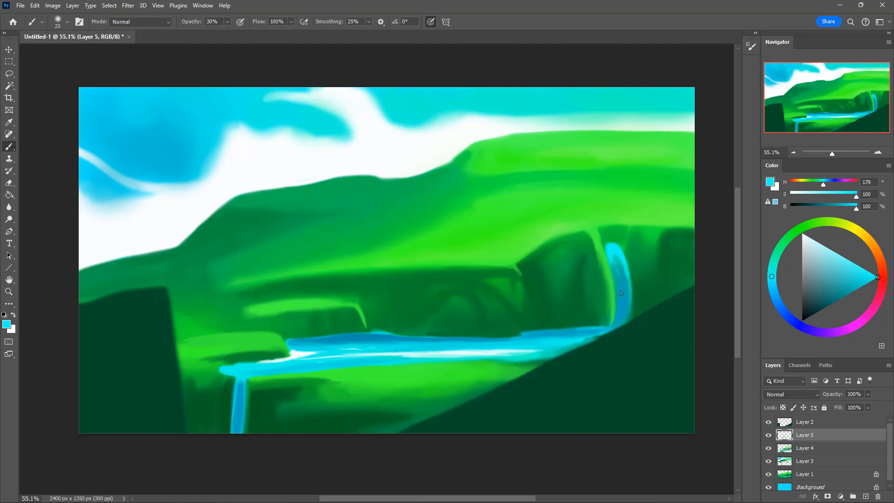
{"action": "left_click_drag", "start_coordinate": [615, 261], "coordinate": [622, 309]}
Shade the crest of the upper waterfall, alternating between its sampled dark blue and bright cyan
{"action": "left_click", "coordinate": [619, 315], "text": "alt"}
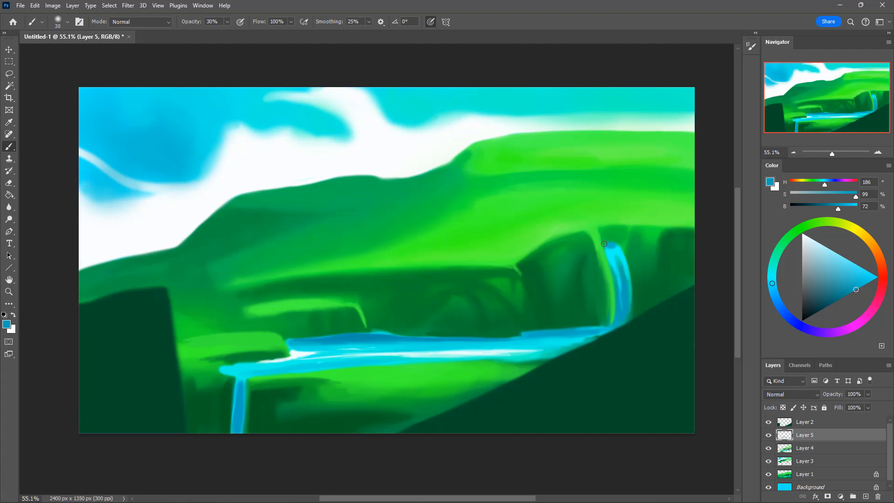
{"action": "left_click_drag", "start_coordinate": [607, 246], "coordinate": [619, 249]}
{"action": "left_click", "coordinate": [613, 251], "text": "alt"}
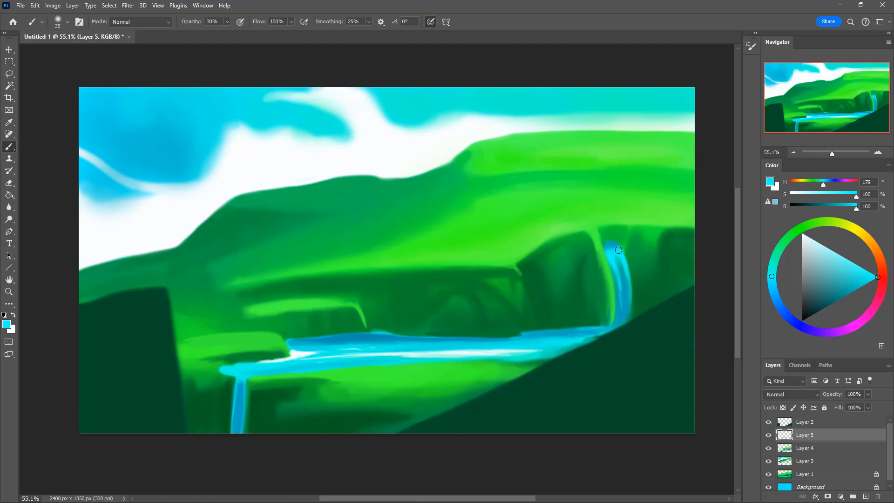
{"action": "left_click", "coordinate": [611, 244], "text": "alt"}
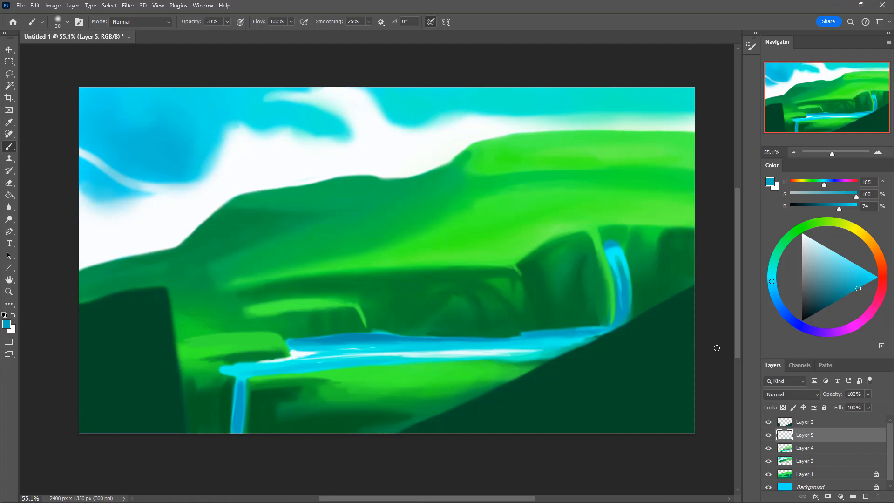
{"action": "left_click", "coordinate": [607, 251], "text": "alt"}
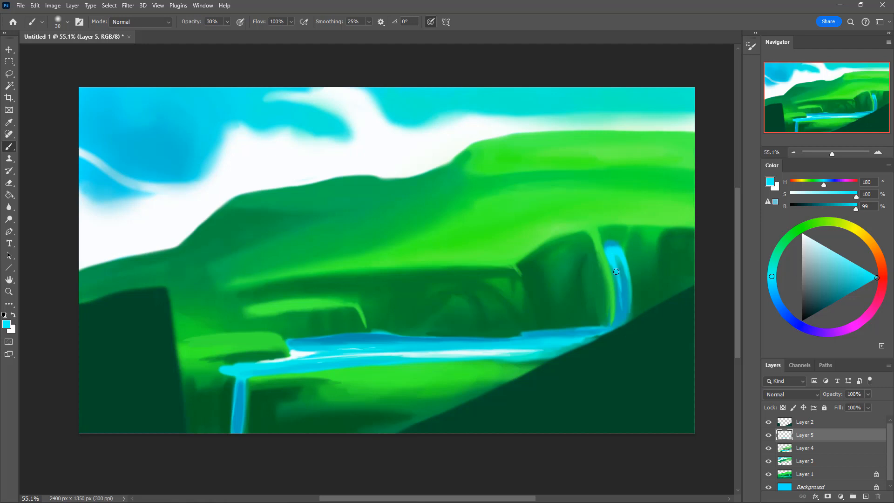
Choose pure white and paint highlight streaks from the crest down the upper waterfall with a smaller brush
{"action": "left_click", "coordinate": [801, 232]}
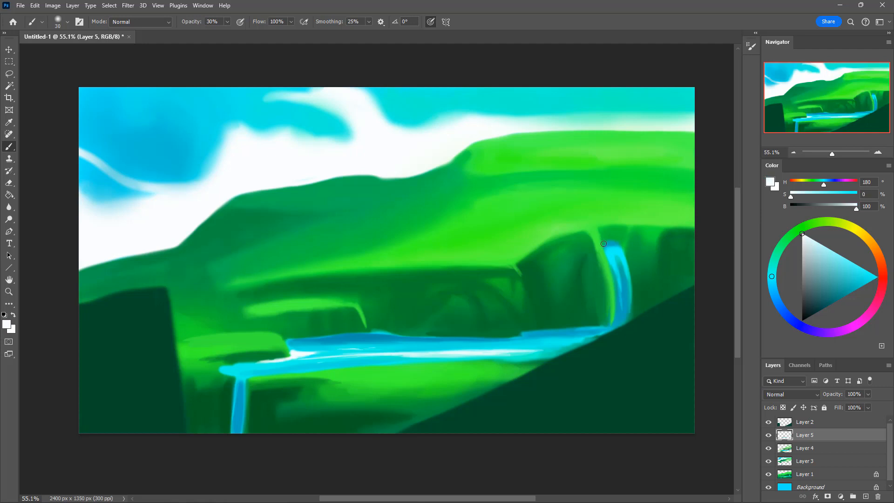
{"action": "key", "text": "bracketleft"}
{"action": "mouse_move", "coordinate": [604, 243]}
{"action": "left_mouse_down"}
{"action": "mouse_move", "coordinate": [621, 250]}
{"action": "mouse_move", "coordinate": [609, 252]}
{"action": "mouse_move", "coordinate": [615, 266]}
{"action": "mouse_move", "coordinate": [607, 252]}
{"action": "mouse_move", "coordinate": [619, 286]}
{"action": "left_mouse_up"}
{"action": "left_click_drag", "start_coordinate": [607, 251], "coordinate": [619, 272]}
{"action": "left_click_drag", "start_coordinate": [615, 266], "coordinate": [624, 300]}
Shade the outer edge and base of the upper waterfall with its sampled blue, darkened to H 187, S 100, B 61
{"action": "left_click", "coordinate": [627, 295], "text": "alt"}
{"action": "key", "text": "bracketright"}
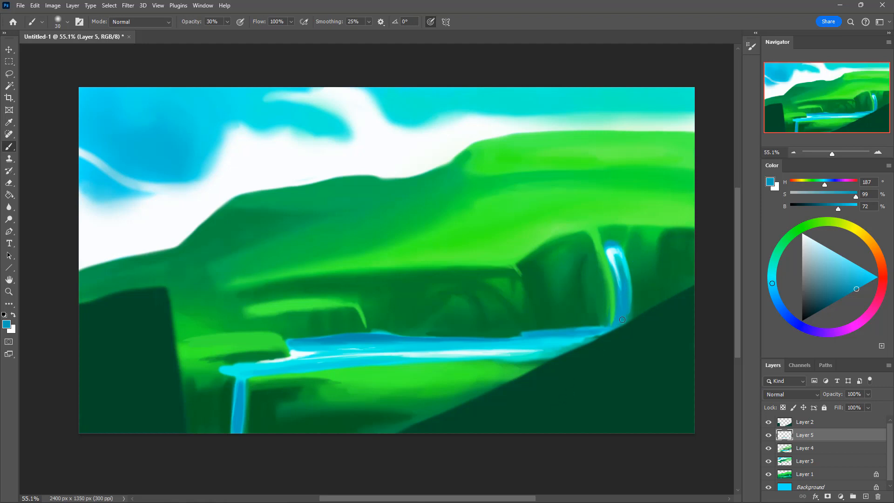
{"action": "key", "text": "i"}
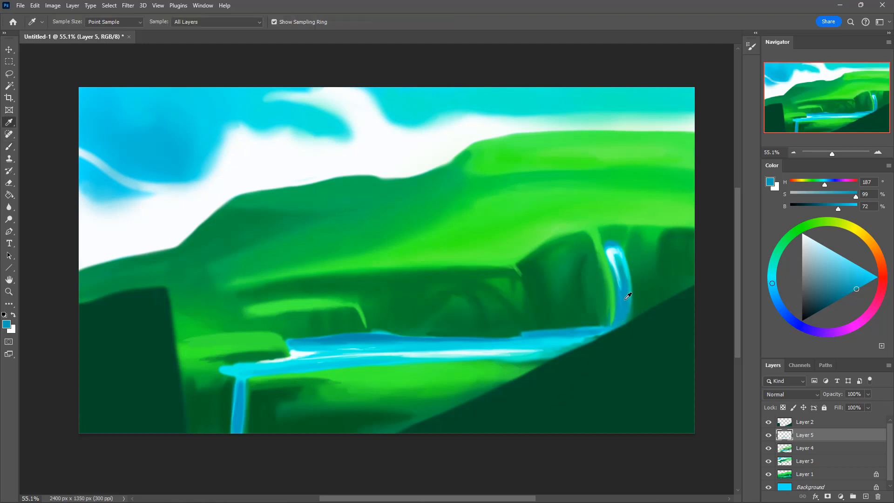
{"action": "left_click", "coordinate": [629, 297]}
{"action": "left_click_drag", "start_coordinate": [856, 290], "coordinate": [849, 294]}
{"action": "key", "text": "b"}
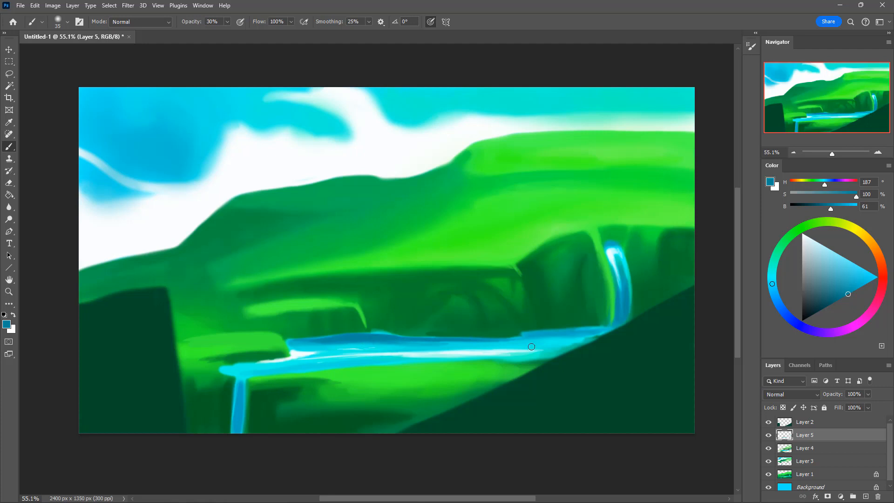
Brush the dark blue along the river's far side in long horizontal strokes with an 80 px brush
{"action": "key", "text": "bracketright"}
{"action": "key", "text": "bracketright"}
{"action": "key", "text": "bracketright"}
{"action": "key", "text": "ctrl+z"}
{"action": "key", "text": "bracketright"}
{"action": "key", "text": "bracketright"}
{"action": "left_click_drag", "start_coordinate": [359, 342], "coordinate": [470, 345]}
{"action": "left_click_drag", "start_coordinate": [401, 345], "coordinate": [493, 344]}
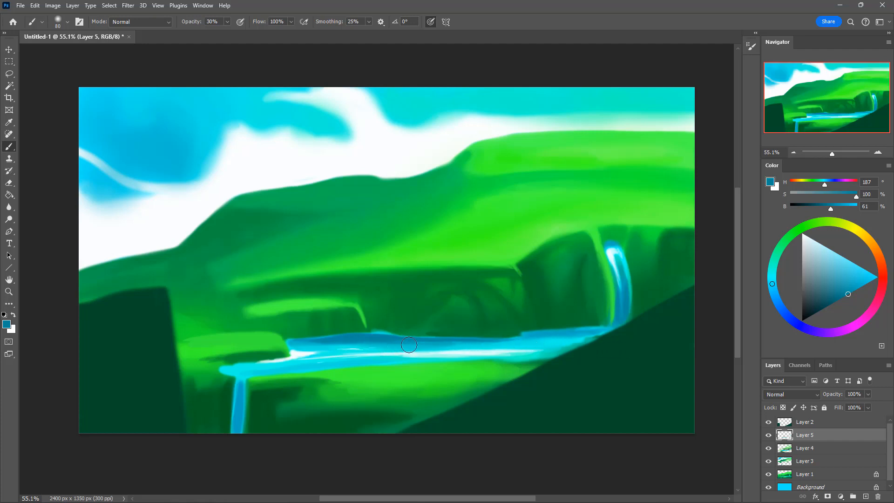
Blend the middle of the river's far side with a smaller brush, alternating between sampled cyan and dark blue
{"action": "left_click", "coordinate": [469, 346], "text": "alt"}
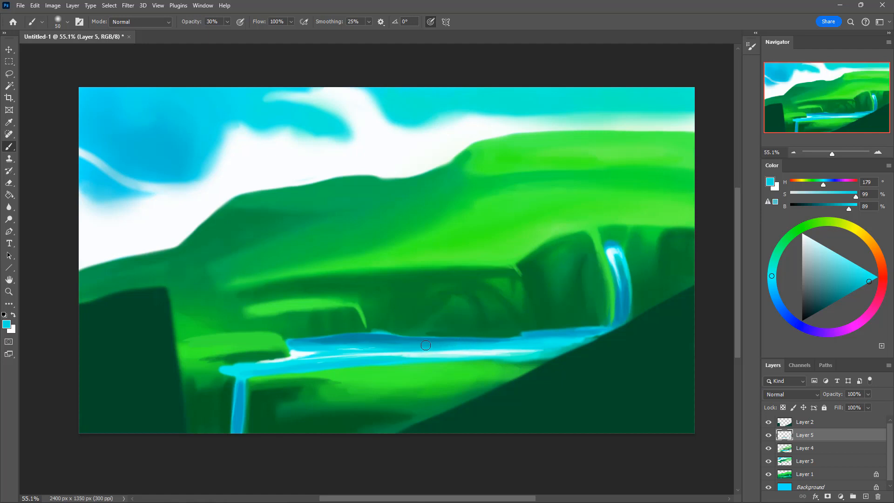
{"action": "key", "text": "bracketleft"}
{"action": "key", "text": "bracketleft"}
{"action": "key", "text": "bracketleft"}
{"action": "left_click", "coordinate": [487, 343], "text": "alt"}
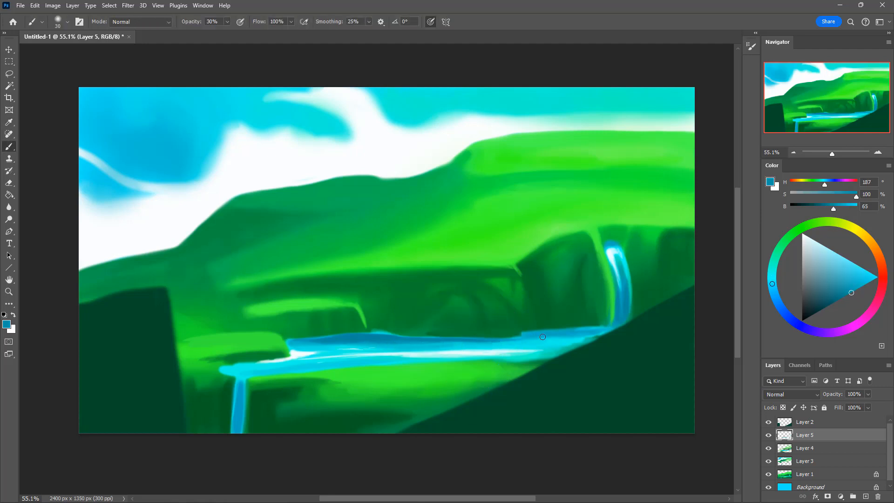
{"action": "left_click", "coordinate": [501, 346], "text": "alt"}
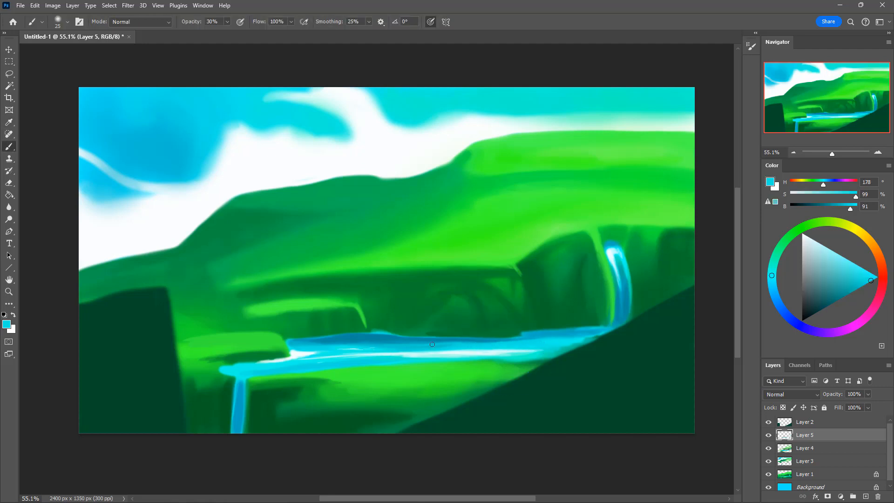
{"action": "left_click", "coordinate": [360, 340], "text": "alt"}
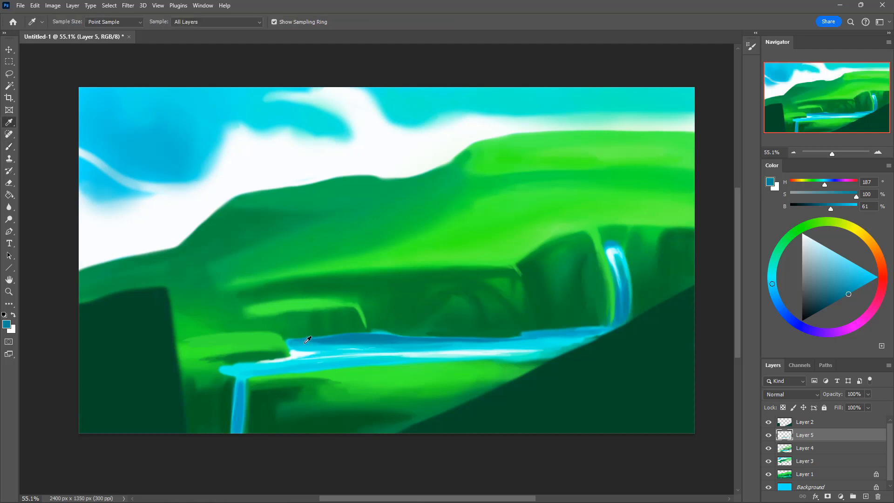
Blend the river's far edge near the small grassy ledge with sampled mid blue and dark blue using a 40 px brush
{"action": "left_click", "coordinate": [318, 352], "text": "alt"}
{"action": "key", "text": "bracketright"}
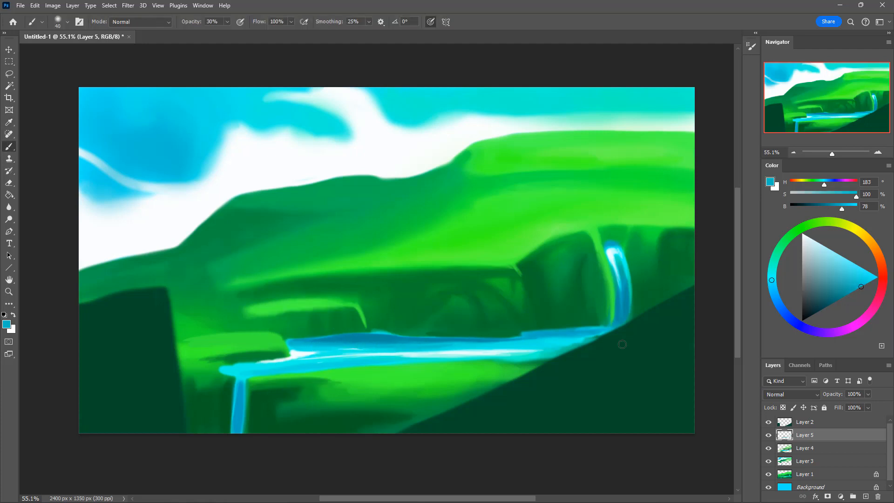
{"action": "left_click", "coordinate": [360, 339], "text": "alt"}
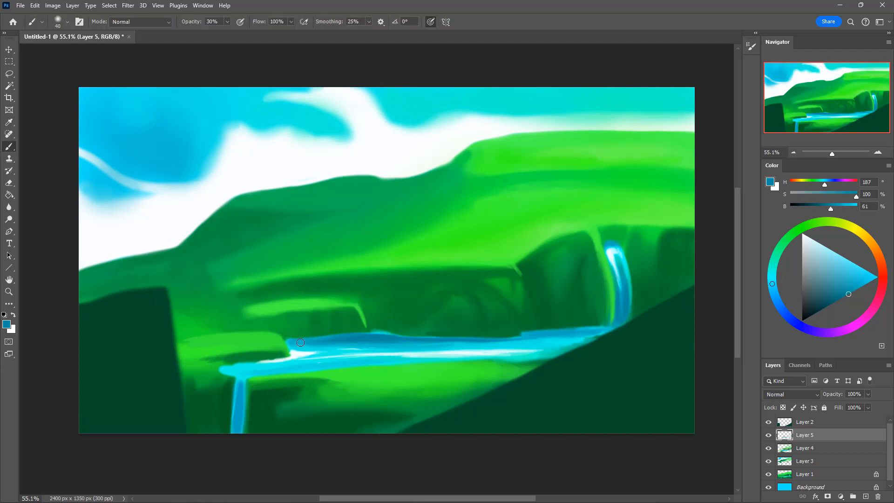
{"action": "left_click", "coordinate": [386, 337], "text": "alt"}
{"action": "left_click", "coordinate": [313, 341], "text": "alt"}
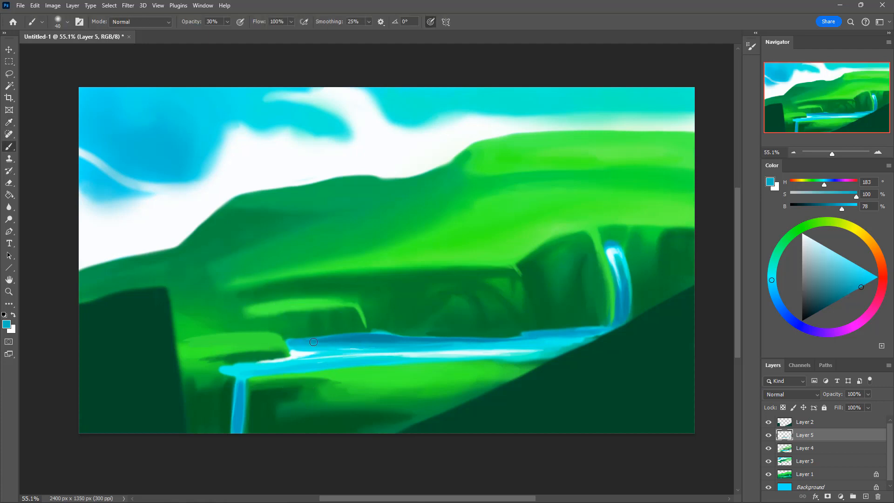
Paint pale cyan highlights (H 168, S 32, B 99) along the river's bright streak and soften them toward the dark bank
{"action": "key", "text": "bracketright"}
{"action": "left_click", "coordinate": [419, 356], "text": "alt"}
{"action": "left_click_drag", "start_coordinate": [408, 359], "coordinate": [528, 357]}
{"action": "key", "text": "bracketleft"}
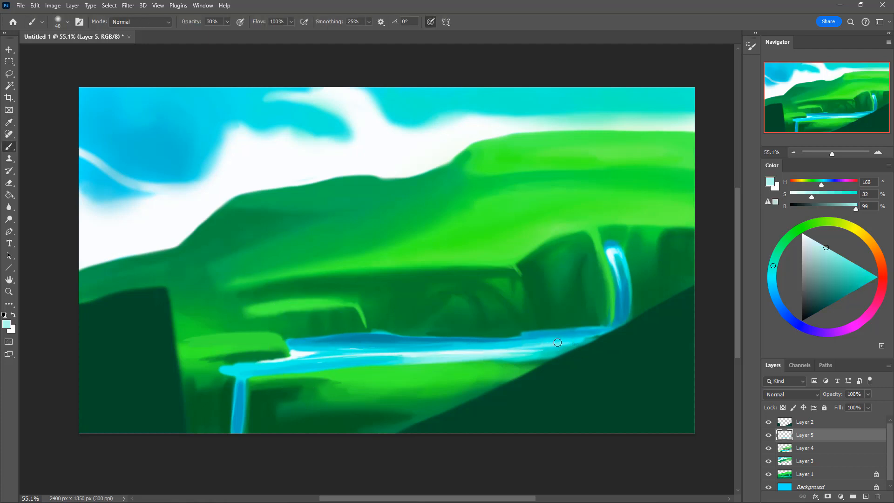
{"action": "left_click_drag", "start_coordinate": [517, 347], "coordinate": [457, 349]}
{"action": "left_click", "coordinate": [535, 347], "text": "alt"}
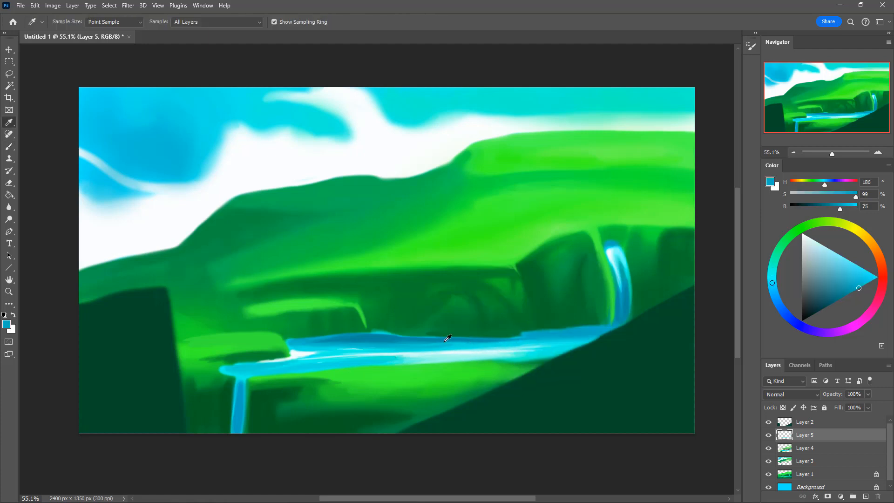
Sample the river's dark blue, deepen it to H 187, S 100, B 55 and shade the water below the upper waterfall
{"action": "left_click", "coordinate": [379, 339], "text": "alt"}
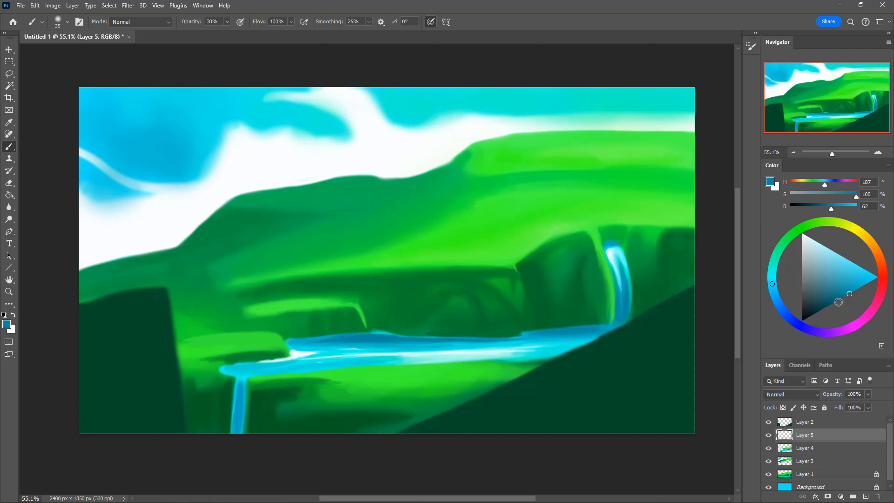
{"action": "left_click", "coordinate": [843, 296]}
{"action": "key", "text": "bracketright"}
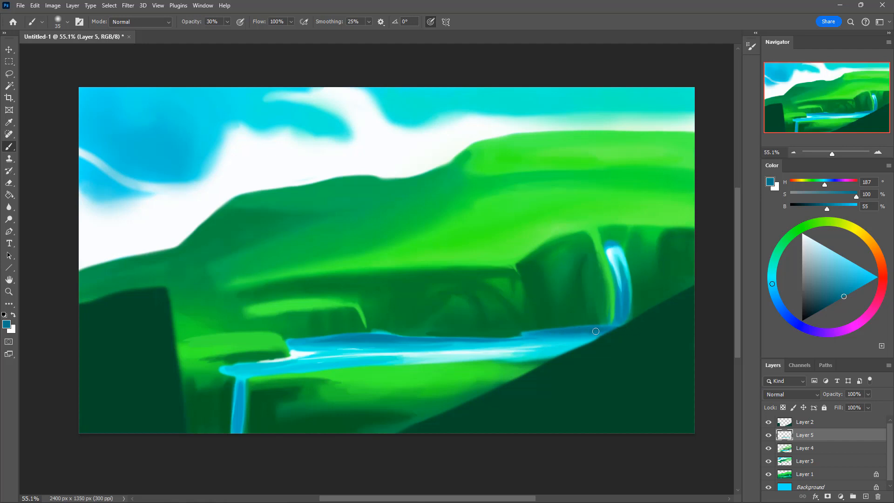
{"action": "key", "text": "bracketright"}
{"action": "key", "text": "bracketleft"}
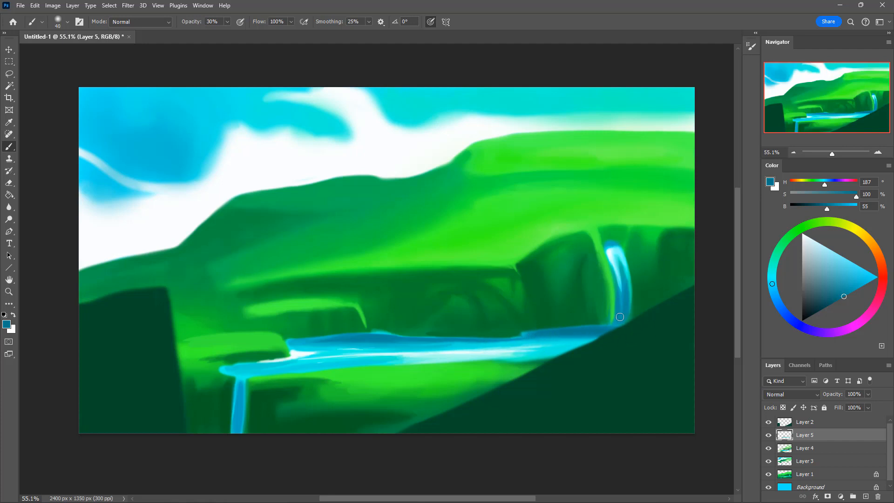
Paint light cyan (H 177, S 65, B 99) at the upper waterfall's foot and refine its grassy edge with sampled green
{"action": "key", "text": "bracketleft"}
{"action": "left_click", "coordinate": [626, 263], "text": "alt"}
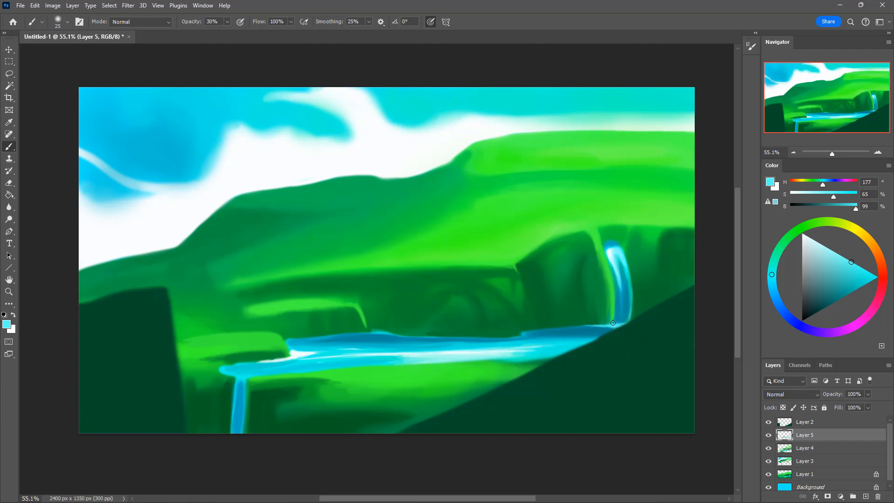
{"action": "left_click", "coordinate": [609, 295], "text": "alt"}
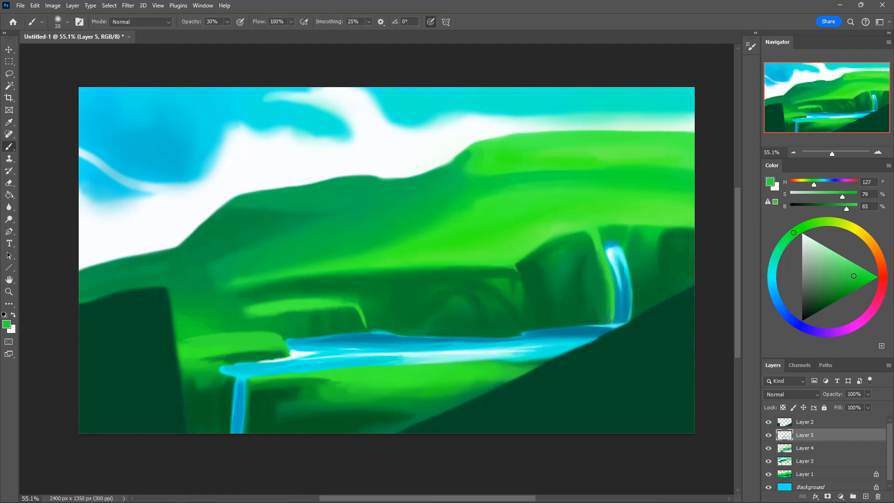
{"action": "key", "text": "bracketright"}
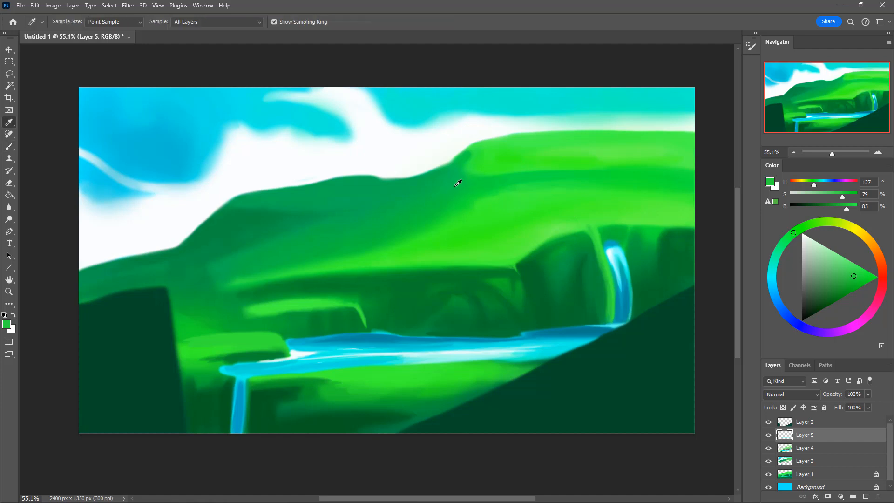
Sample the hill's mid green (H 143, S 96, B 77) and paint long curved bands across the upper hilltop
{"action": "left_click", "coordinate": [446, 186], "text": "alt"}
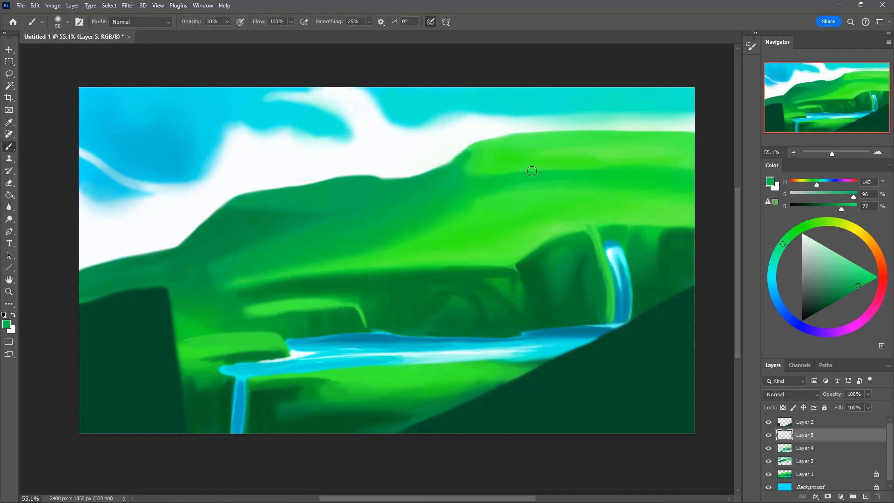
{"action": "key", "text": "bracketright"}
{"action": "mouse_move", "coordinate": [465, 166]}
{"action": "left_mouse_down"}
{"action": "mouse_move", "coordinate": [561, 152]}
{"action": "mouse_move", "coordinate": [722, 164]}
{"action": "left_mouse_up"}
{"action": "mouse_move", "coordinate": [472, 168]}
{"action": "left_mouse_down"}
{"action": "mouse_move", "coordinate": [592, 150]}
{"action": "mouse_move", "coordinate": [726, 161]}
{"action": "left_mouse_up"}
{"action": "mouse_move", "coordinate": [461, 169]}
{"action": "left_mouse_down"}
{"action": "mouse_move", "coordinate": [548, 152]}
{"action": "mouse_move", "coordinate": [705, 153]}
{"action": "left_mouse_up"}
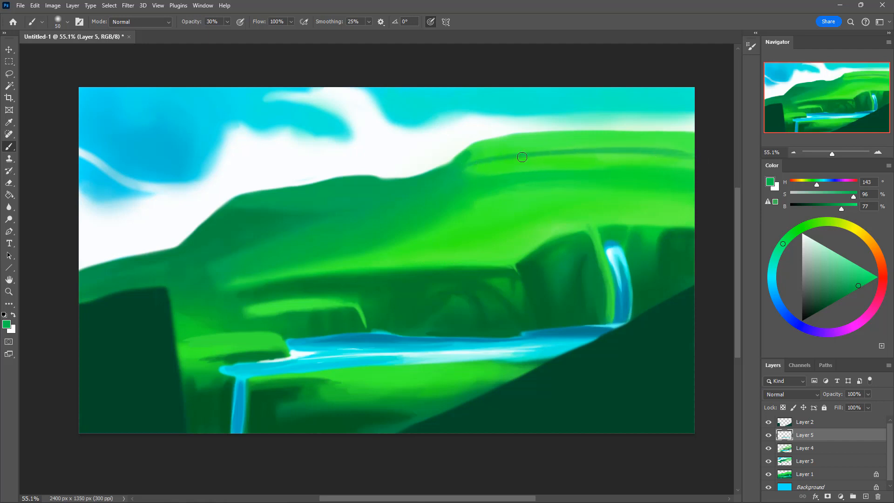
{"action": "mouse_move", "coordinate": [522, 159]}
{"action": "left_mouse_down"}
{"action": "mouse_move", "coordinate": [632, 149]}
{"action": "mouse_move", "coordinate": [724, 155]}
{"action": "left_mouse_up"}
{"action": "mouse_move", "coordinate": [470, 165]}
{"action": "left_mouse_down"}
{"action": "mouse_move", "coordinate": [534, 154]}
{"action": "mouse_move", "coordinate": [713, 153]}
{"action": "left_mouse_up"}
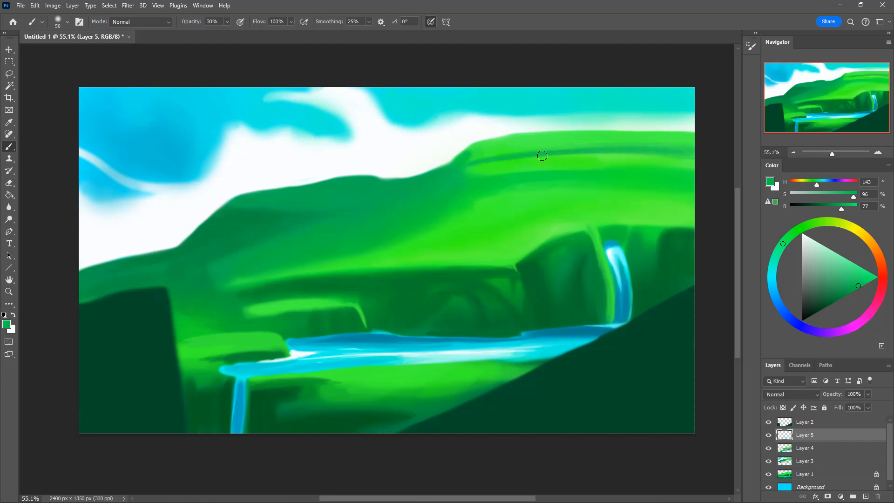
{"action": "mouse_move", "coordinate": [542, 156]}
{"action": "left_mouse_down"}
{"action": "mouse_move", "coordinate": [713, 155]}
{"action": "mouse_move", "coordinate": [482, 166]}
{"action": "left_mouse_up"}
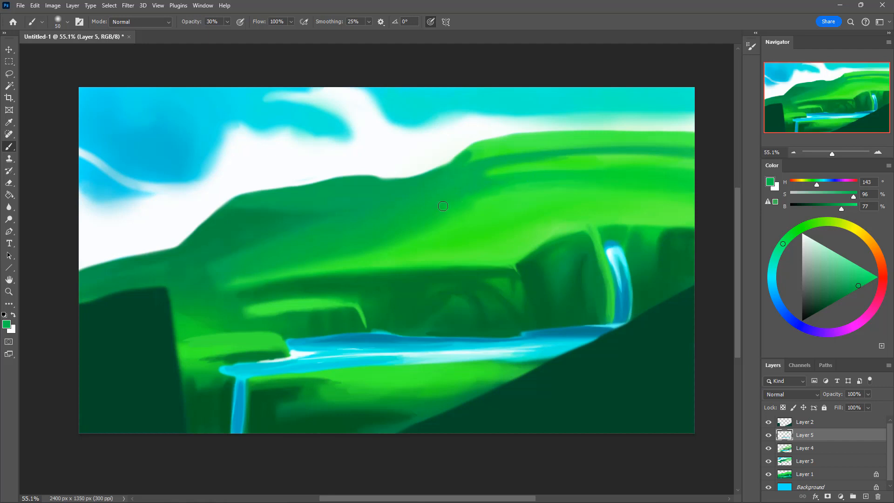
Extend the same mid green over the shoulder of the upper hill where the curved bands begin
{"action": "key", "text": "bracketright"}
{"action": "key", "text": "bracketright"}
{"action": "key", "text": "bracketright"}
{"action": "key", "text": "bracketright"}
{"action": "key", "text": "bracketleft"}
{"action": "key", "text": "bracketleft"}
{"action": "key", "text": "bracketleft"}
{"action": "mouse_move", "coordinate": [475, 158]}
{"action": "left_mouse_down"}
{"action": "mouse_move", "coordinate": [469, 182]}
{"action": "mouse_move", "coordinate": [456, 157]}
{"action": "left_mouse_up"}
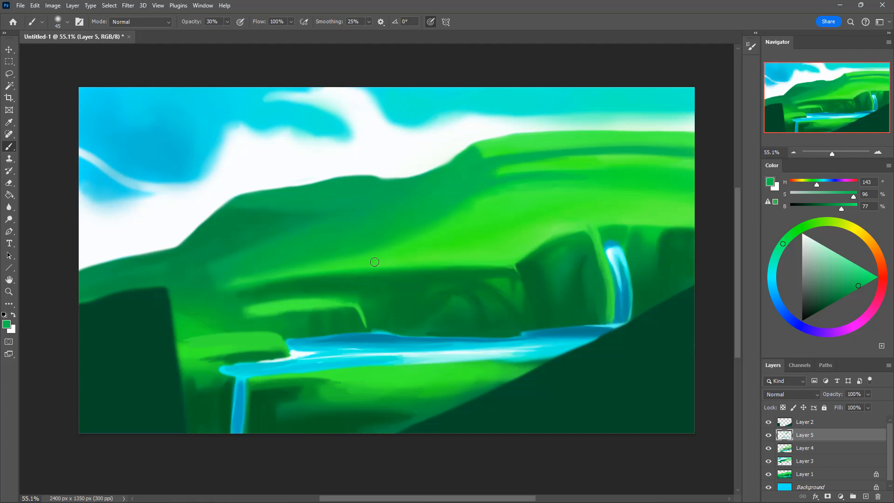
Blend the hill's middle slope with sampled bright and mid greens, including H 140, S 96, B 80, using a larger brush
{"action": "left_click", "coordinate": [494, 138], "text": "alt"}
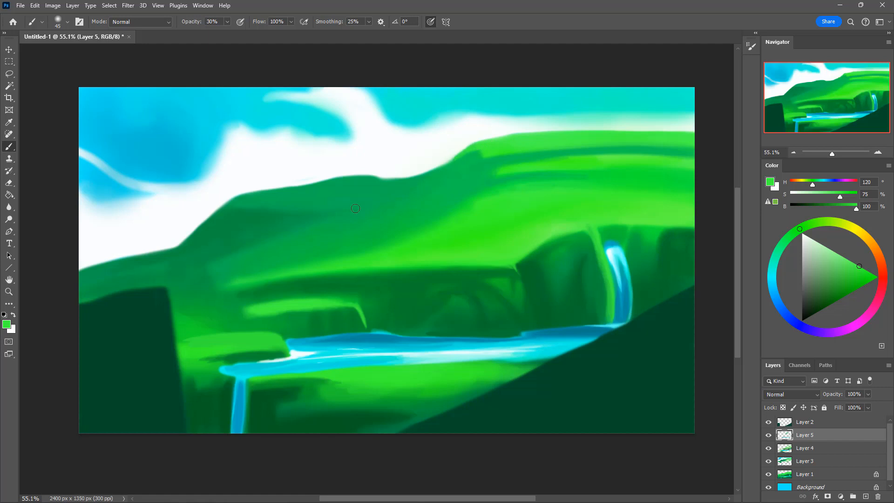
{"action": "left_click", "coordinate": [487, 194], "text": "alt"}
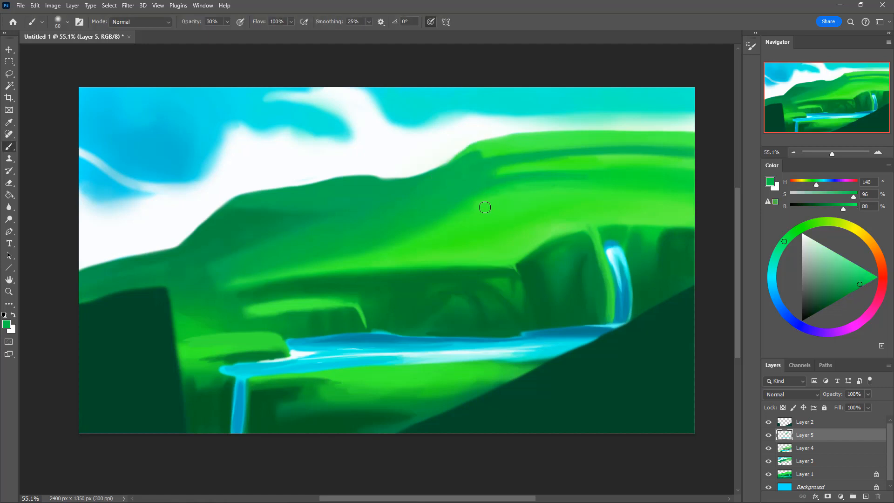
{"action": "key", "text": "bracketright"}
{"action": "key", "text": "bracketright"}
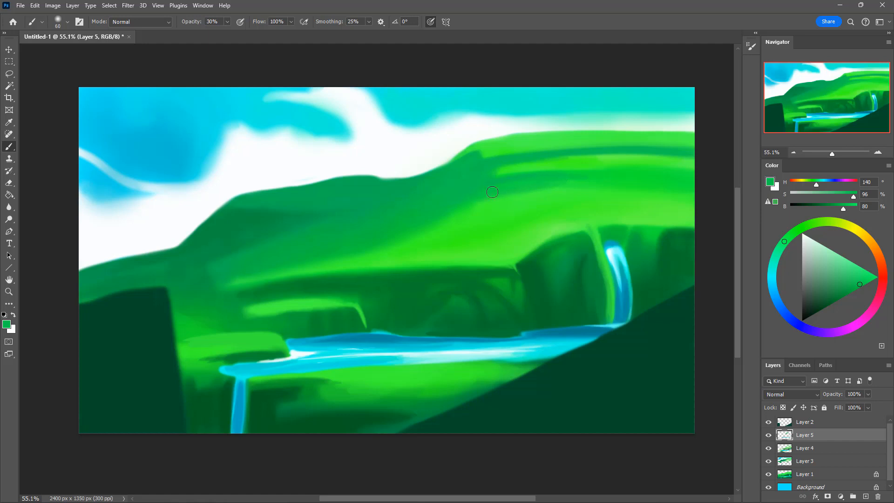
{"action": "key", "text": "bracketright"}
{"action": "key", "text": "i"}
{"action": "left_click", "coordinate": [657, 181]}
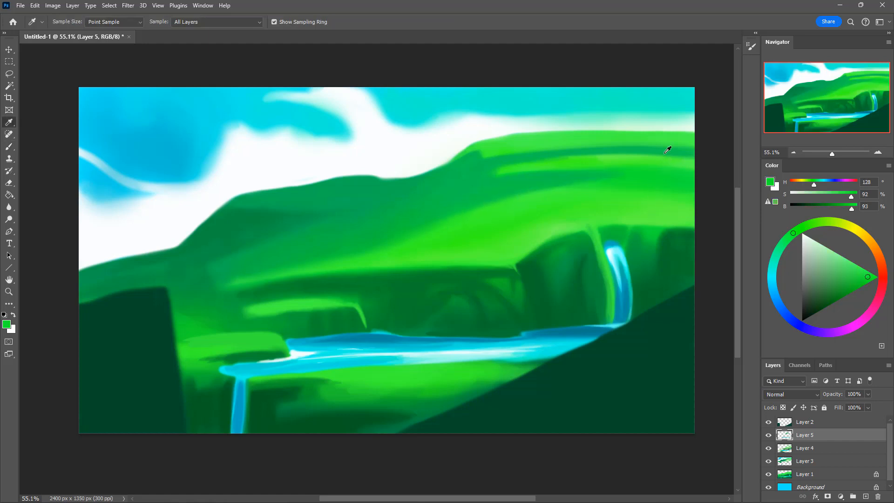
Set brush opacity to 100% and paint the hilltop's far end with sampled mid green and bright green (H 112, S 88, B 100)
{"action": "left_click", "coordinate": [665, 152], "text": "alt"}
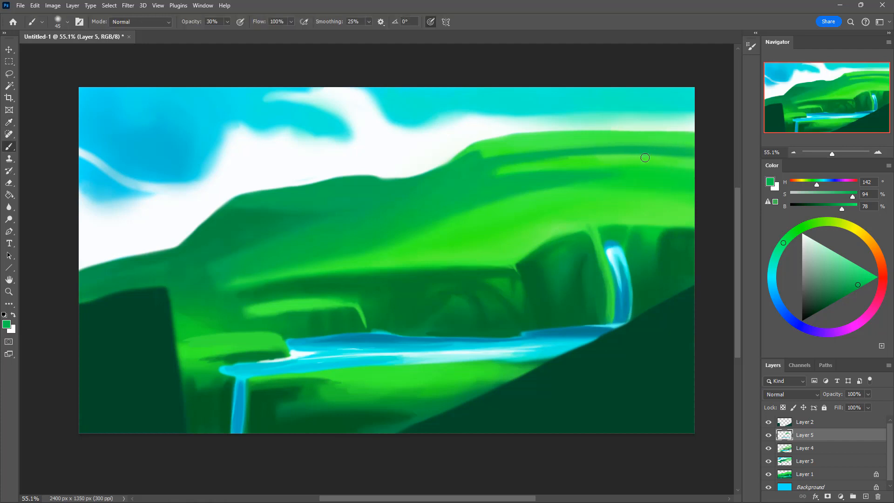
{"action": "key", "text": "bracketright"}
{"action": "key", "text": "0"}
{"action": "mouse_move", "coordinate": [613, 155]}
{"action": "left_mouse_down"}
{"action": "mouse_move", "coordinate": [686, 162]}
{"action": "mouse_move", "coordinate": [584, 154]}
{"action": "left_mouse_up"}
{"action": "left_click_drag", "start_coordinate": [670, 161], "coordinate": [692, 169]}
{"action": "left_click", "coordinate": [605, 163], "text": "alt"}
{"action": "key", "text": "bracketleft"}
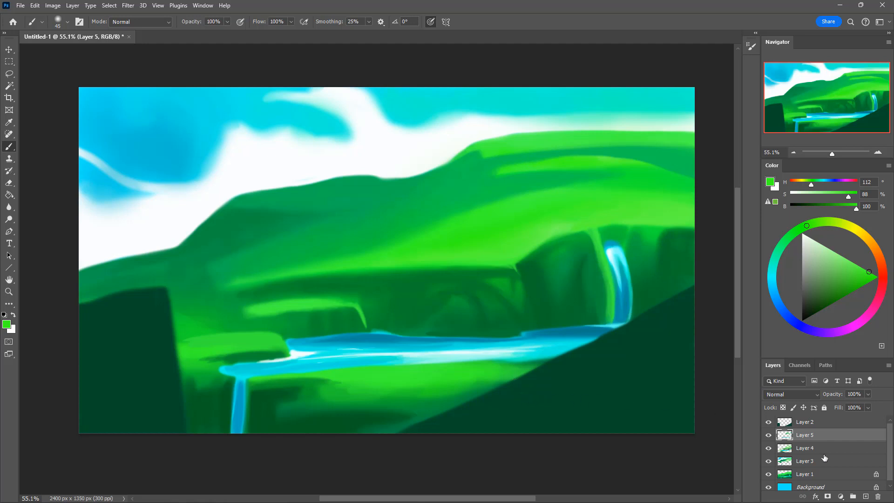
Add a new layer above Layer 5 and flip the whole canvas horizontally
{"action": "left_click", "coordinate": [865, 497]}
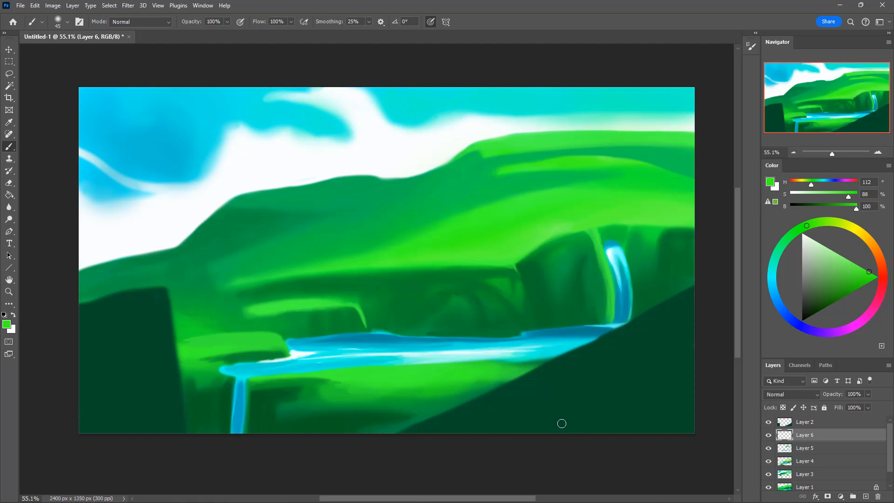
{"action": "left_click", "coordinate": [52, 5]}
{"action": "mouse_move", "coordinate": [122, 99]}
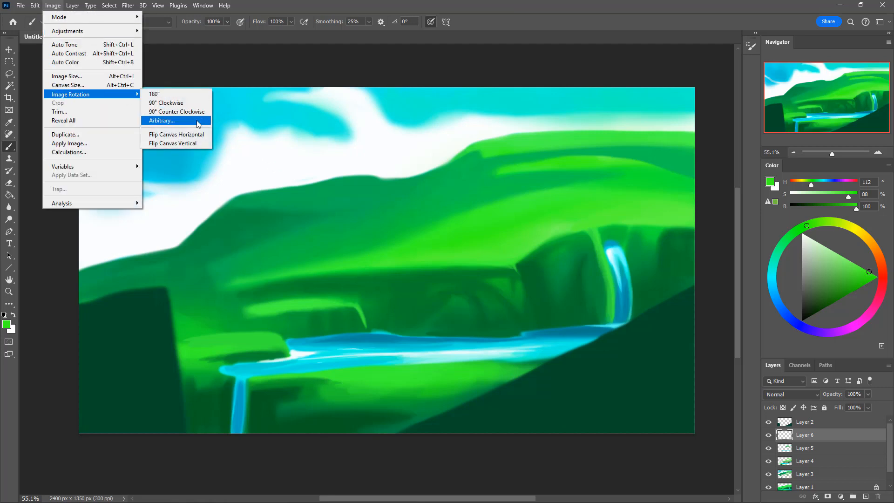
{"action": "left_click", "coordinate": [203, 135]}
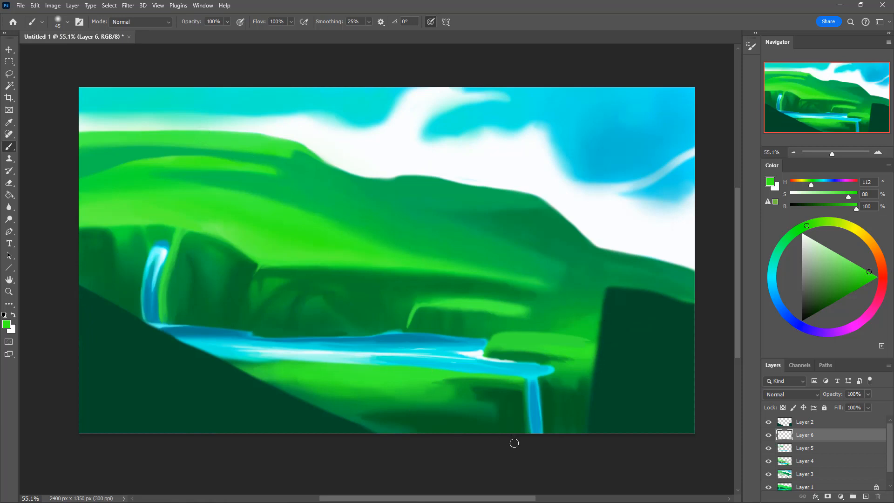
{"action": "left_click", "coordinate": [436, 381], "text": "alt"}
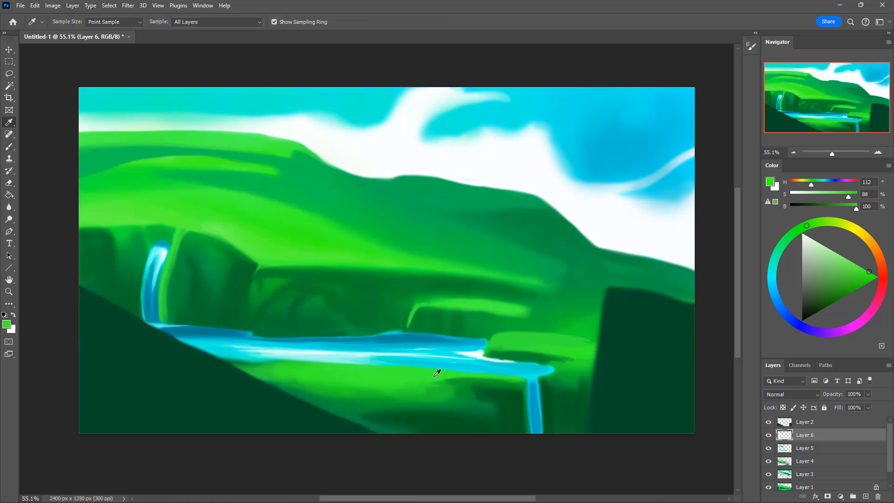
{"action": "key", "text": "bracketleft"}
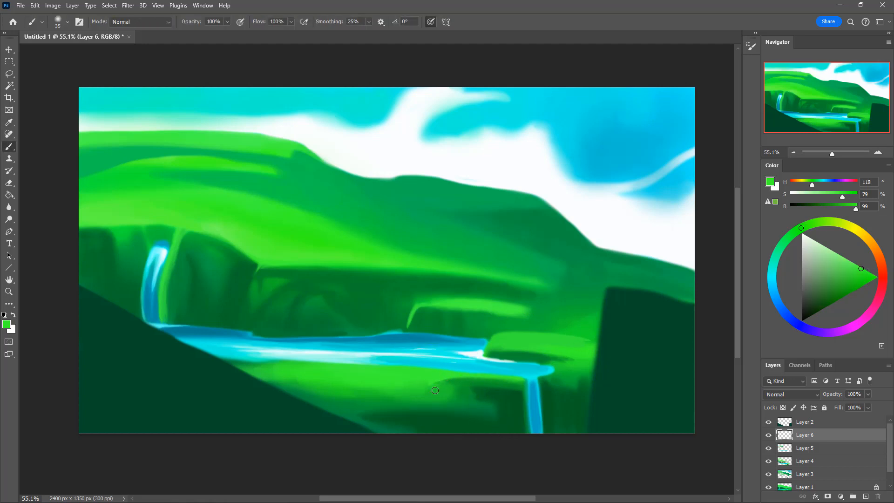
{"action": "left_click", "coordinate": [438, 390], "text": "alt"}
{"action": "key", "text": "bracketright"}
{"action": "left_click_drag", "start_coordinate": [442, 383], "coordinate": [412, 390]}
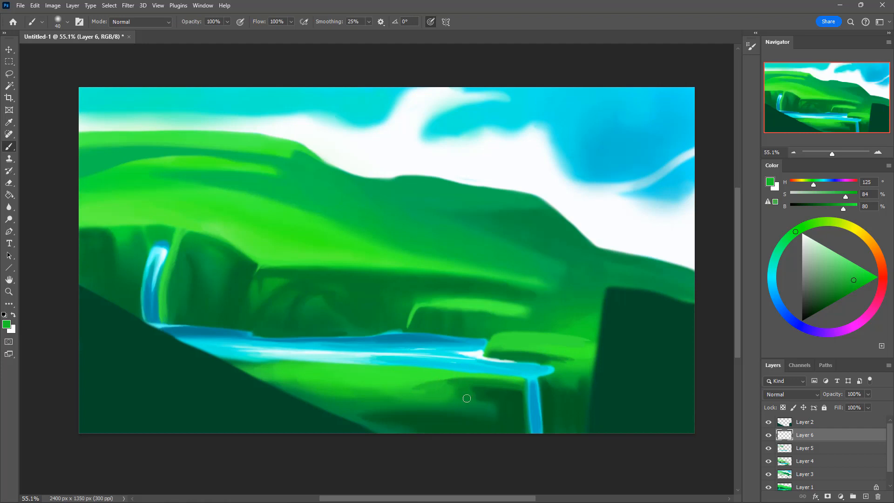
{"action": "key", "text": "ctrl+z"}
Define the curved ledge edge on the near riverbank with sampled bright green (H 118, S 79, B 99) and mid green (H 132, S 91, B 65)
{"action": "left_click", "coordinate": [433, 377], "text": "alt"}
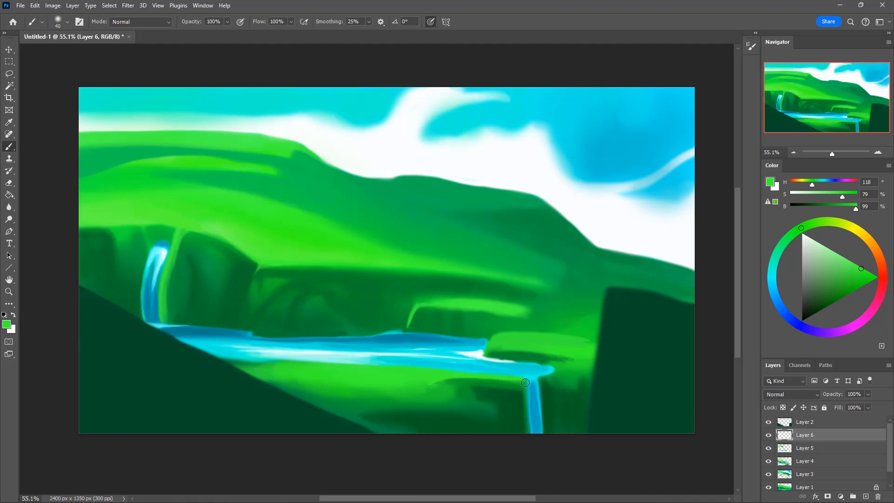
{"action": "key", "text": "bracketright"}
{"action": "left_click", "coordinate": [457, 374], "text": "alt"}
{"action": "left_click_drag", "start_coordinate": [454, 381], "coordinate": [394, 393]}
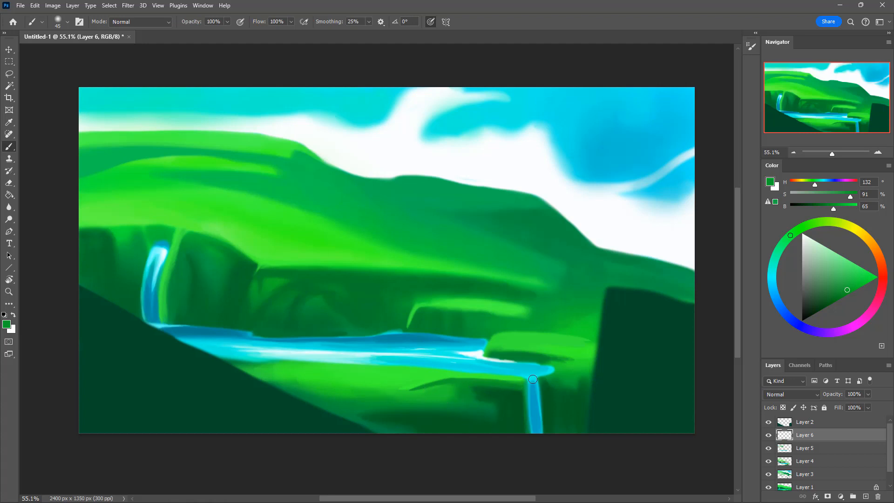
Deepen the shadow beneath the grassy mound at the river's end with sampled green (H 138, S 96, B 54), and reduce brush opacity to 30%
{"action": "key", "text": "i"}
{"action": "left_click", "coordinate": [543, 357]}
{"action": "key", "text": "b"}
{"action": "left_click_drag", "start_coordinate": [549, 361], "coordinate": [577, 362]}
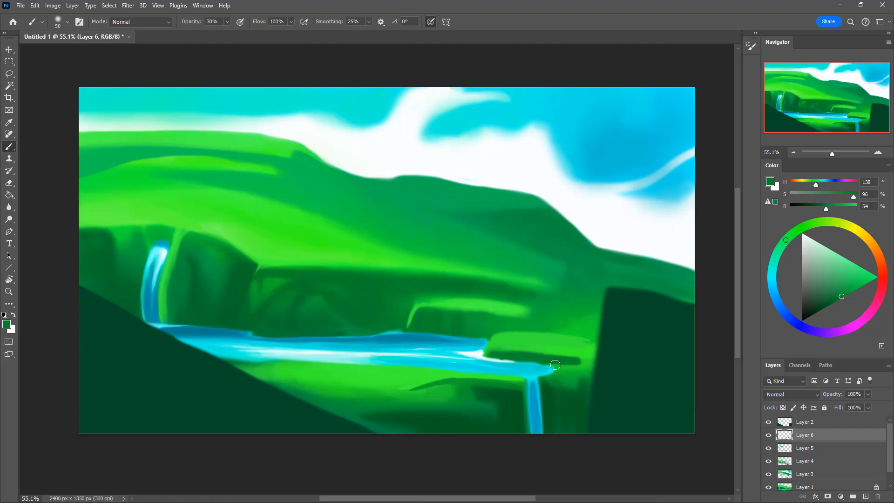
{"action": "key", "text": "i"}
{"action": "left_click", "coordinate": [580, 402]}
{"action": "key", "text": "b"}
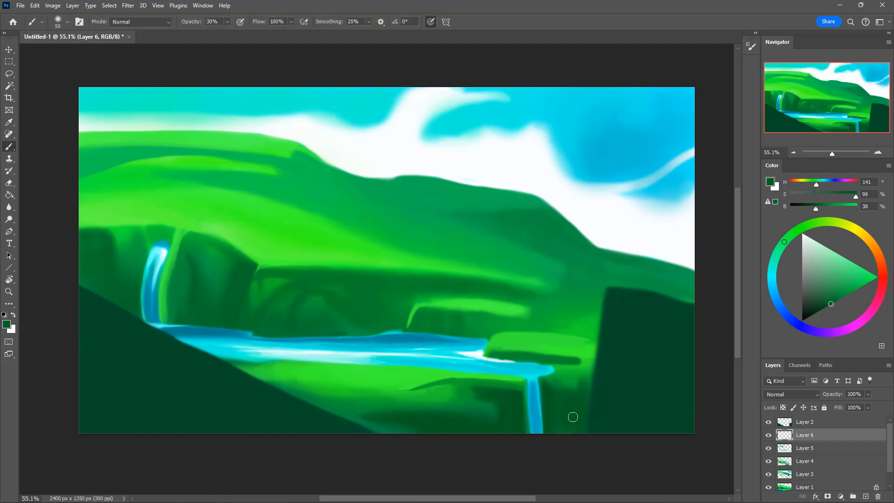
Paint the near riverbank's shoreline in sampled bright green (H 118, S 79, B 99) at 100% opacity, extending it to the dark foreground slope
{"action": "key", "text": "i"}
{"action": "left_click", "coordinate": [434, 388]}
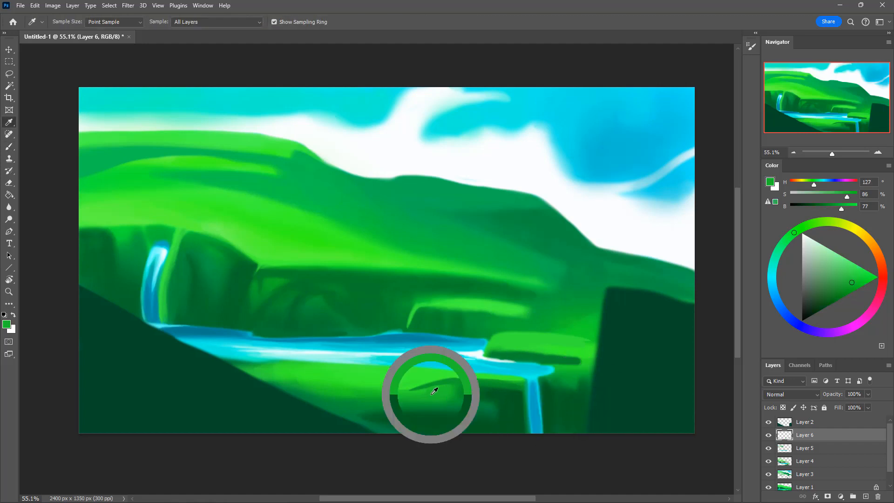
{"action": "key", "text": "b"}
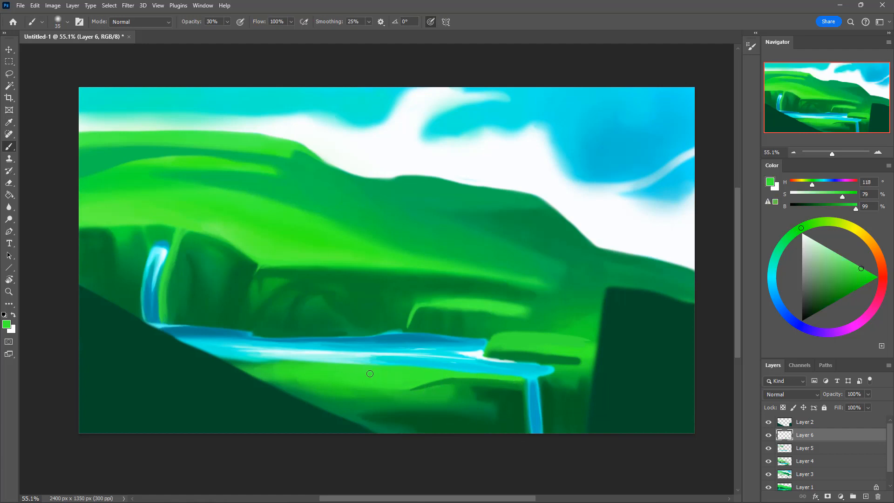
{"action": "key", "text": "0"}
{"action": "left_click_drag", "start_coordinate": [238, 362], "coordinate": [298, 365]}
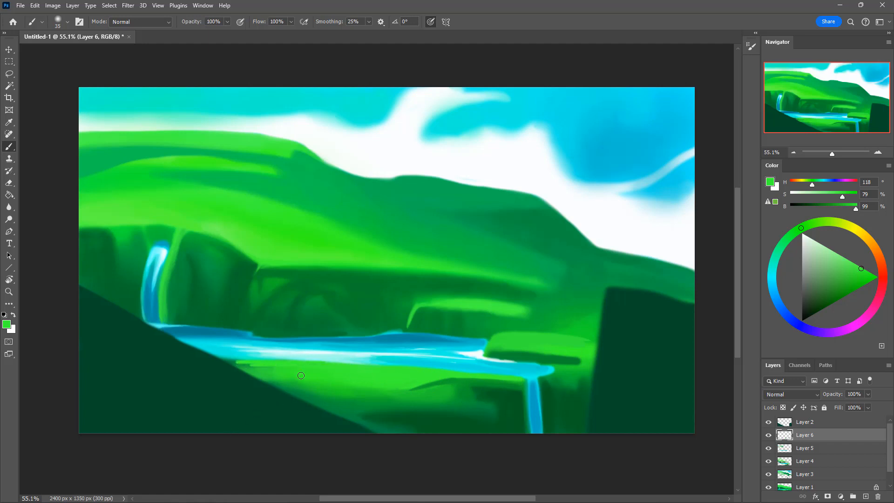
{"action": "left_click_drag", "start_coordinate": [238, 362], "coordinate": [307, 372]}
{"action": "key", "text": "["}
{"action": "left_click_drag", "start_coordinate": [225, 361], "coordinate": [291, 377]}
{"action": "key", "text": "]"}
{"action": "key", "text": "]"}
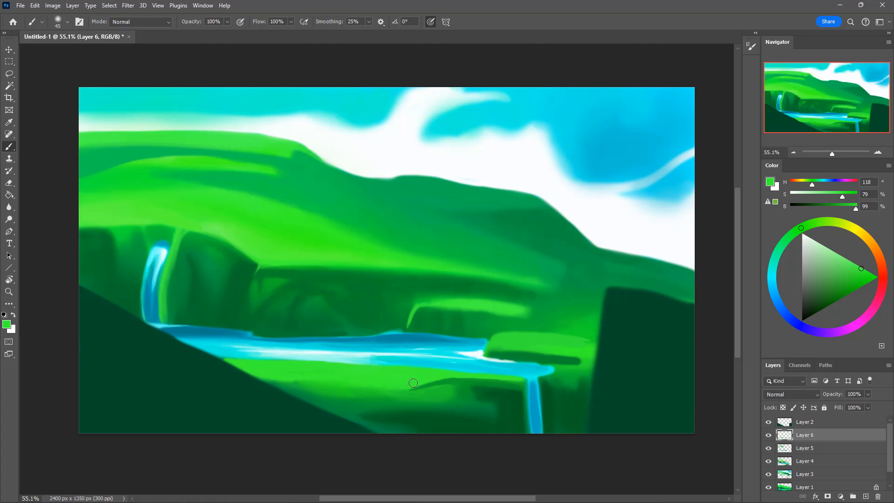
Soften the near bank's lower edge with sampled dark green (H 145, S 96, B 55) and bright green, using a size 60 brush at 10% opacity
{"action": "left_click", "coordinate": [301, 392], "text": "alt"}
{"action": "key", "text": "]"}
{"action": "key", "text": "]"}
{"action": "key", "text": "]"}
{"action": "key", "text": "3"}
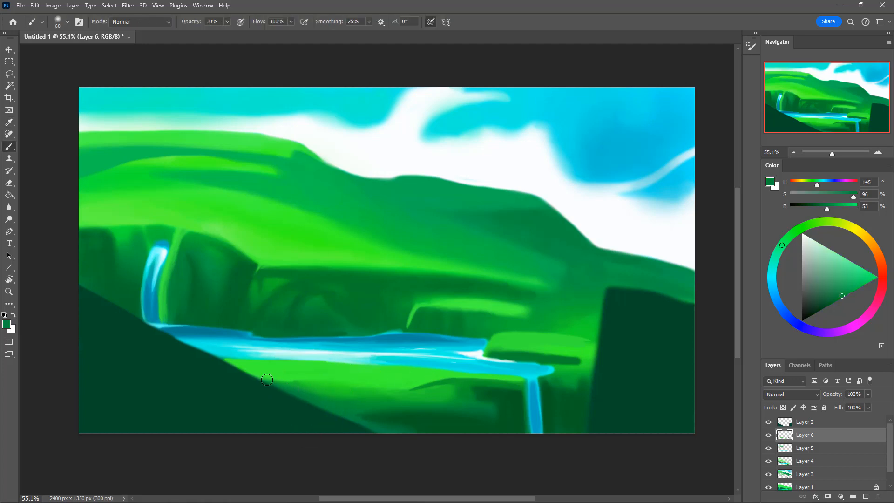
{"action": "key", "text": "1"}
{"action": "left_click", "coordinate": [367, 369], "text": "alt"}
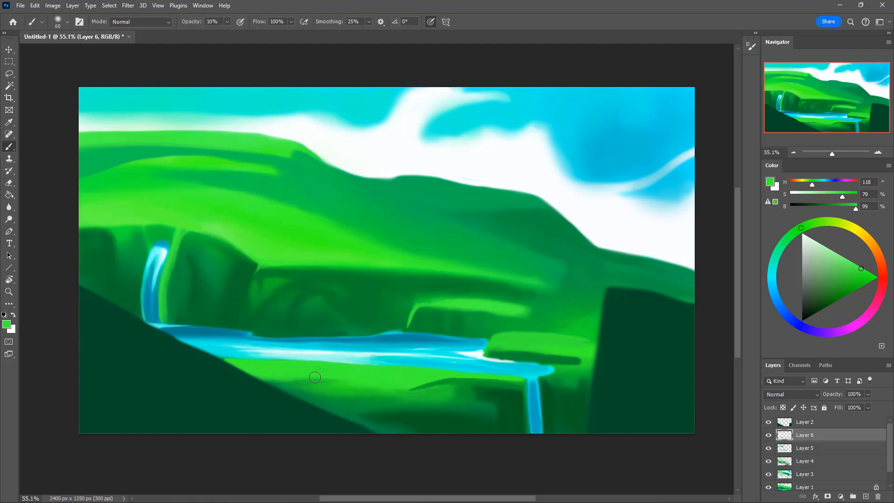
{"action": "left_click_drag", "start_coordinate": [334, 383], "coordinate": [344, 383]}
Touch up the near shoreline below the river's middle with sampled bright green, using a smaller brush at 100% opacity
{"action": "left_click", "coordinate": [372, 372], "text": "alt"}
{"action": "key", "text": "0"}
{"action": "key", "text": "["}
{"action": "key", "text": "["}
{"action": "mouse_move", "coordinate": [360, 365]}
{"action": "left_mouse_down"}
{"action": "mouse_move", "coordinate": [270, 365]}
{"action": "mouse_move", "coordinate": [345, 366]}
{"action": "left_mouse_up"}
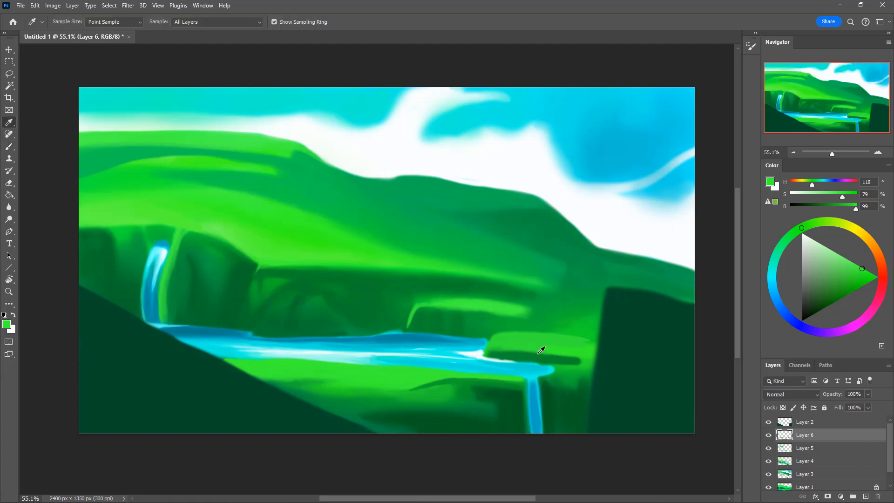
Blend the shaded underside of the grassy mound with sampled mid green (H 133, S 93, B 71) at 30% opacity
{"action": "left_click", "coordinate": [563, 375], "text": "alt"}
{"action": "key", "text": "3"}
{"action": "left_click_drag", "start_coordinate": [504, 352], "coordinate": [569, 358]}
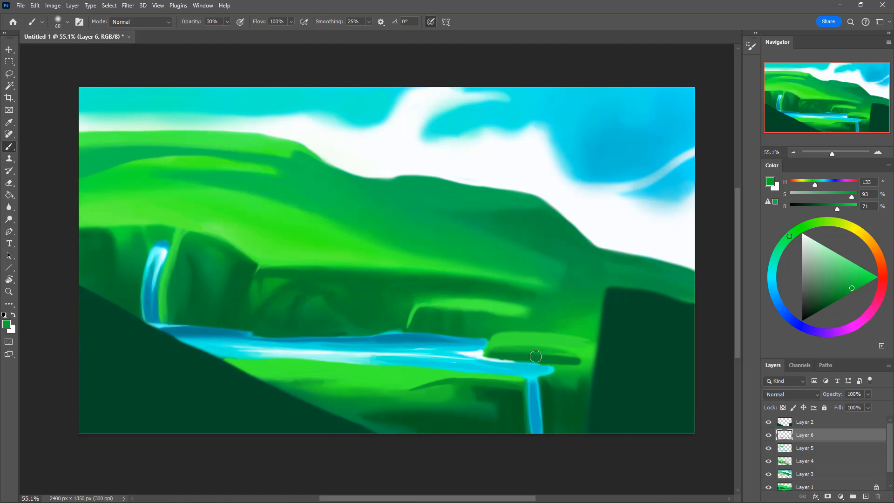
{"action": "key", "text": "bracketright"}
{"action": "key", "text": "bracketright"}
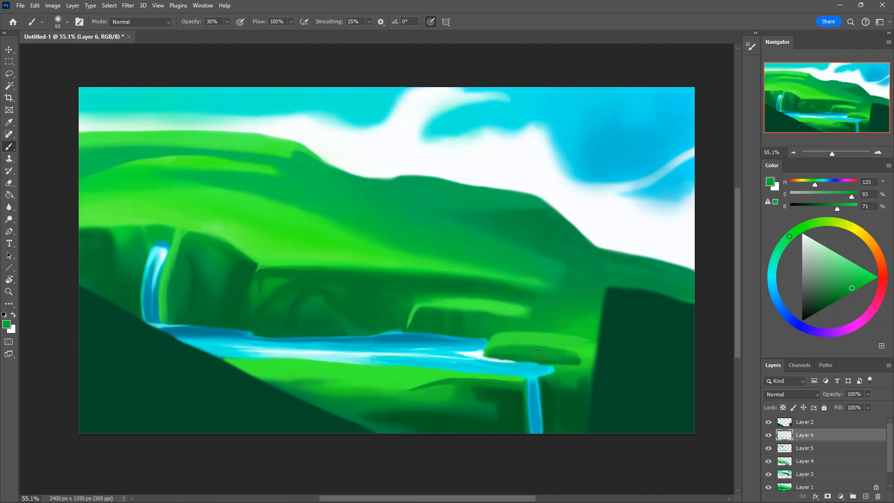
Blend the slope above the small grassy ledge with sampled green (H 140, S 97, B 58), enlarging the brush to 175
{"action": "left_click", "coordinate": [538, 298], "text": "alt"}
{"action": "key", "text": "bracketright"}
{"action": "key", "text": "bracketright"}
{"action": "key", "text": "bracketright"}
{"action": "key", "text": "bracketright"}
{"action": "key", "text": "bracketright"}
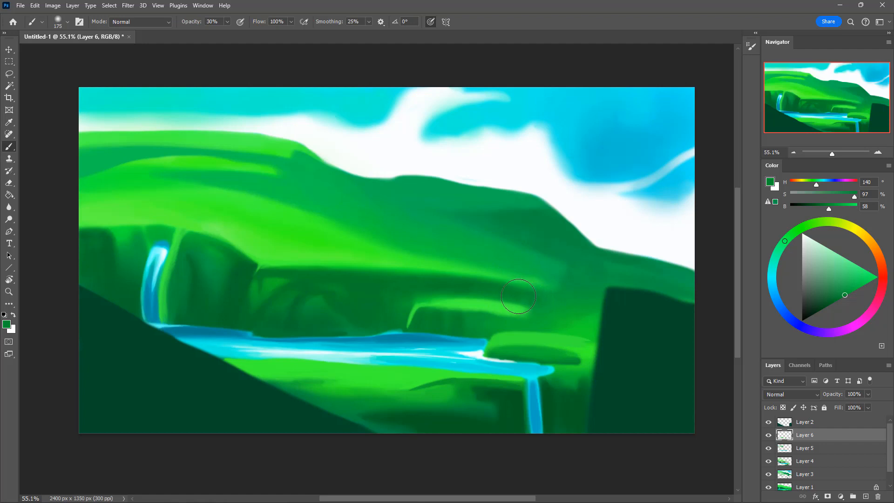
{"action": "key", "text": "bracketleft"}
{"action": "key", "text": "bracketleft"}
{"action": "key", "text": "bracketleft"}
Blend the shadowed cliff face beneath the bright hill with sampled dark greens, using progressively smaller brushes
{"action": "left_click", "coordinate": [476, 286], "text": "alt"}
{"action": "key", "text": "bracketleft"}
{"action": "key", "text": "bracketleft"}
{"action": "key", "text": "bracketleft"}
{"action": "key", "text": "i"}
{"action": "left_click", "coordinate": [333, 292]}
{"action": "key", "text": "b"}
{"action": "left_click", "coordinate": [308, 292], "text": "alt"}
{"action": "key", "text": "bracketleft"}
{"action": "key", "text": "bracketleft"}
{"action": "key", "text": "bracketleft"}
{"action": "key", "text": "bracketleft"}
{"action": "key", "text": "bracketleft"}
{"action": "key", "text": "bracketleft"}
Touch up the edge of the lower waterfall with sampled cyan (H 178, S 99, B 88) and dark green (H 141, S 98, B 49)
{"action": "left_click", "coordinate": [573, 409], "text": "alt"}
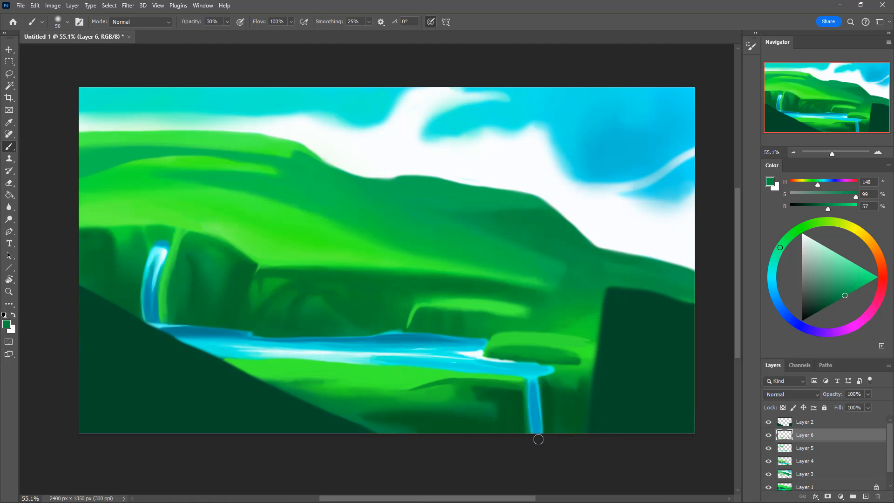
{"action": "key", "text": "i"}
{"action": "left_click", "coordinate": [537, 369], "text": "alt"}
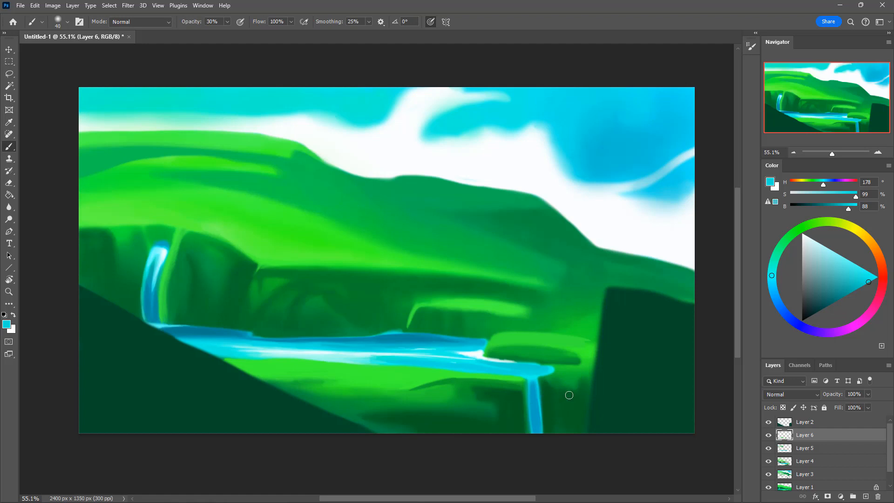
{"action": "left_click", "coordinate": [547, 377], "text": "alt"}
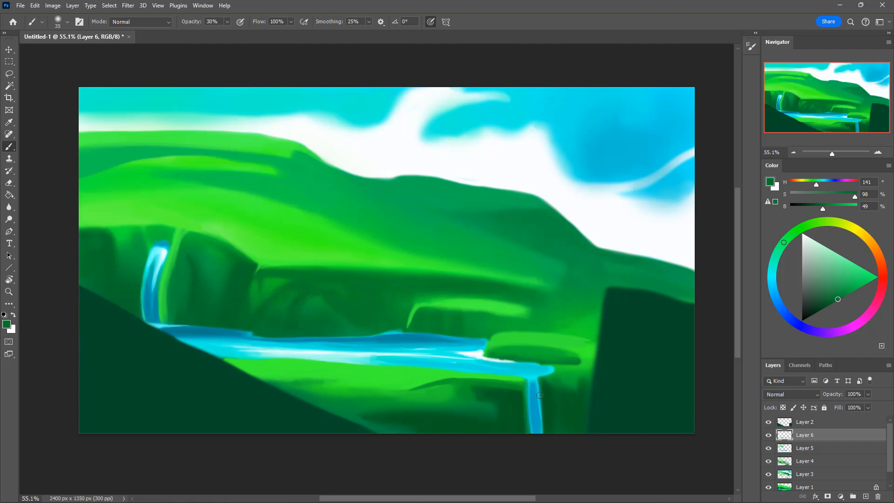
{"action": "key", "text": "i"}
{"action": "left_click_drag", "start_coordinate": [540, 394], "coordinate": [546, 375]}
{"action": "key", "text": "b"}
{"action": "key", "text": "i"}
{"action": "key", "text": "b"}
Cover the river's rounded end beneath the mound with sampled dark green (H 141, S 99, B 38) and mid green (H 133, S 93, B 73)
{"action": "left_click_drag", "start_coordinate": [527, 367], "coordinate": [552, 368]}
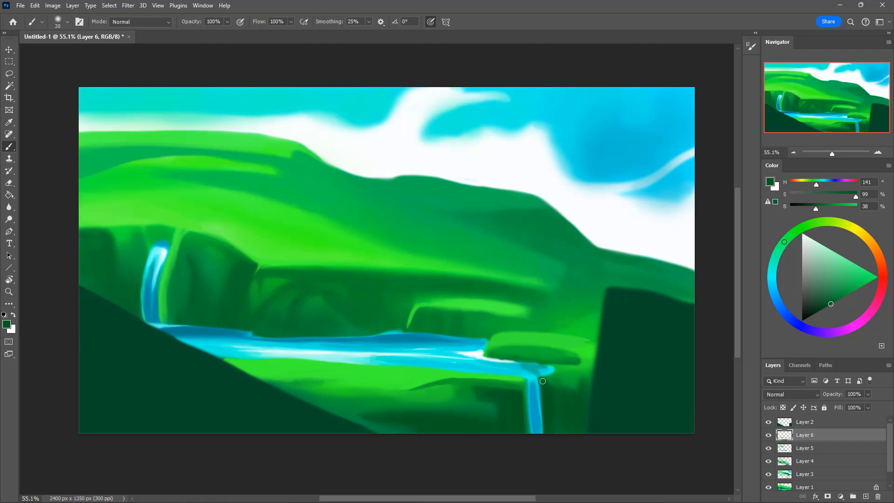
{"action": "key", "text": "bracketright"}
{"action": "mouse_move", "coordinate": [530, 370]}
{"action": "left_mouse_down"}
{"action": "mouse_move", "coordinate": [554, 369]}
{"action": "mouse_move", "coordinate": [534, 366]}
{"action": "mouse_move", "coordinate": [543, 376]}
{"action": "mouse_move", "coordinate": [506, 363]}
{"action": "mouse_move", "coordinate": [535, 365]}
{"action": "left_mouse_up"}
{"action": "left_click", "coordinate": [567, 370], "text": "alt"}
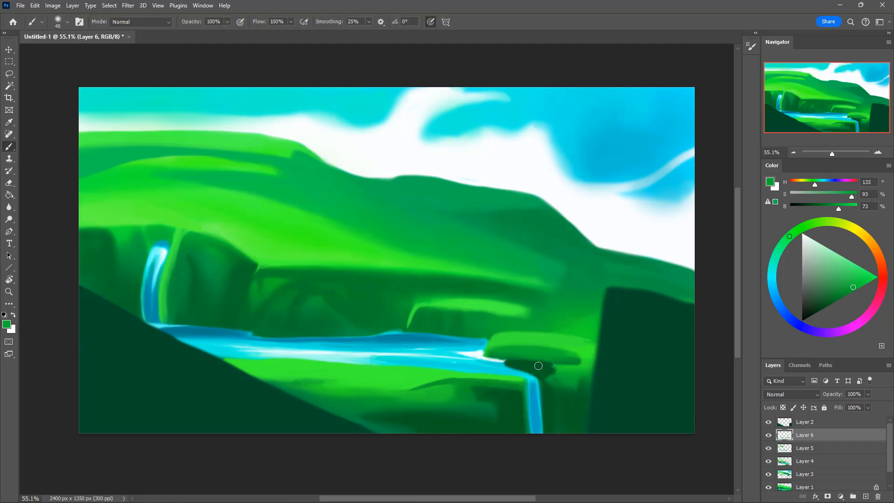
{"action": "mouse_move", "coordinate": [528, 362]}
{"action": "left_mouse_down"}
{"action": "mouse_move", "coordinate": [512, 361]}
{"action": "mouse_move", "coordinate": [552, 366]}
{"action": "left_mouse_up"}
{"action": "key", "text": "bracketleft"}
{"action": "left_click", "coordinate": [523, 369], "text": "alt"}
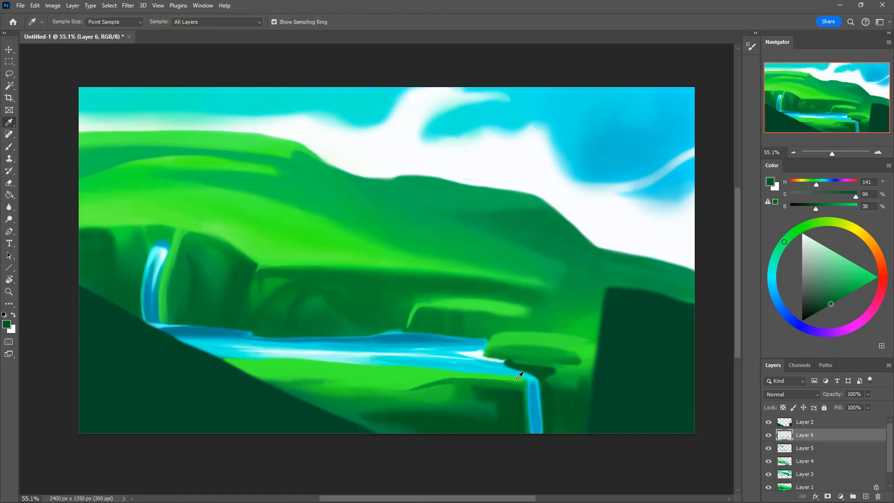
Paint sampled green (H 135, S 93, B 57) down the lower waterfall's near-bank side to narrow the stream
{"action": "left_click", "coordinate": [526, 383], "text": "alt"}
{"action": "mouse_move", "coordinate": [529, 389]}
{"action": "left_mouse_down"}
{"action": "mouse_move", "coordinate": [529, 454]}
{"action": "mouse_move", "coordinate": [537, 448]}
{"action": "left_mouse_up"}
{"action": "left_click", "coordinate": [526, 387], "text": "alt"}
{"action": "key", "text": "bracketright"}
{"action": "key", "text": "bracketleft"}
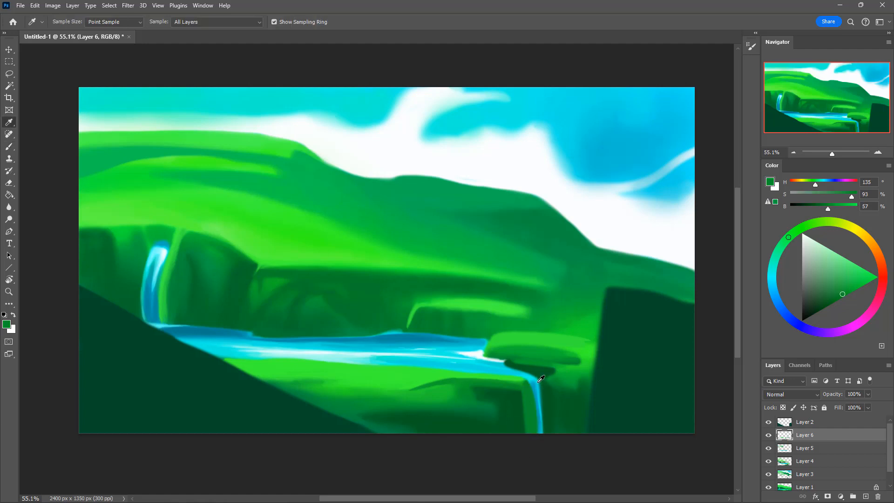
Repaint the lower waterfall as a curved stream in sampled cyan (H 180, S 99, B 88) with a size 20 brush
{"action": "left_click", "coordinate": [538, 384], "text": "alt"}
{"action": "left_click_drag", "start_coordinate": [534, 379], "coordinate": [544, 453]}
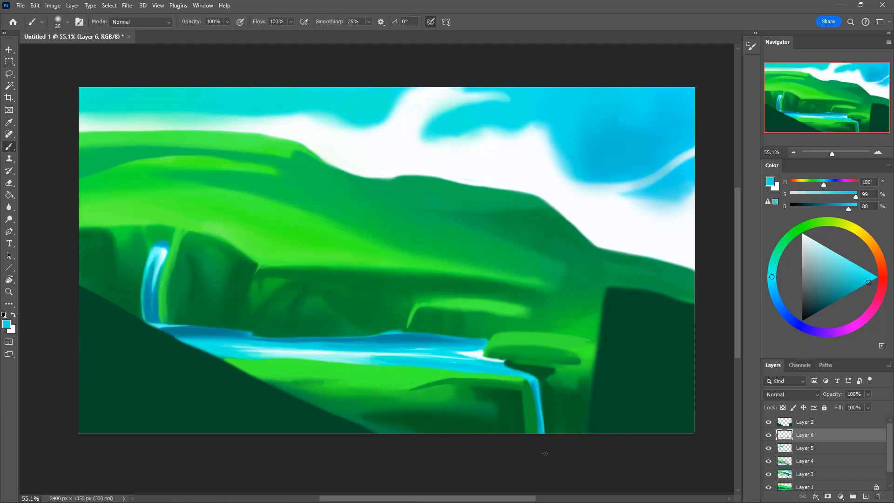
{"action": "left_click_drag", "start_coordinate": [538, 381], "coordinate": [547, 444]}
{"action": "left_click_drag", "start_coordinate": [539, 387], "coordinate": [546, 451]}
{"action": "key", "text": "ctrl+z"}
{"action": "key", "text": "ctrl+z"}
{"action": "mouse_move", "coordinate": [539, 385]}
{"action": "left_mouse_down"}
{"action": "mouse_move", "coordinate": [544, 444]}
{"action": "mouse_move", "coordinate": [541, 404]}
{"action": "left_mouse_up"}
Shade the lower waterfall with a sampled blue darkened to H 188, S 99, B 69, using 30% brush opacity
{"action": "left_click", "coordinate": [527, 389], "text": "alt"}
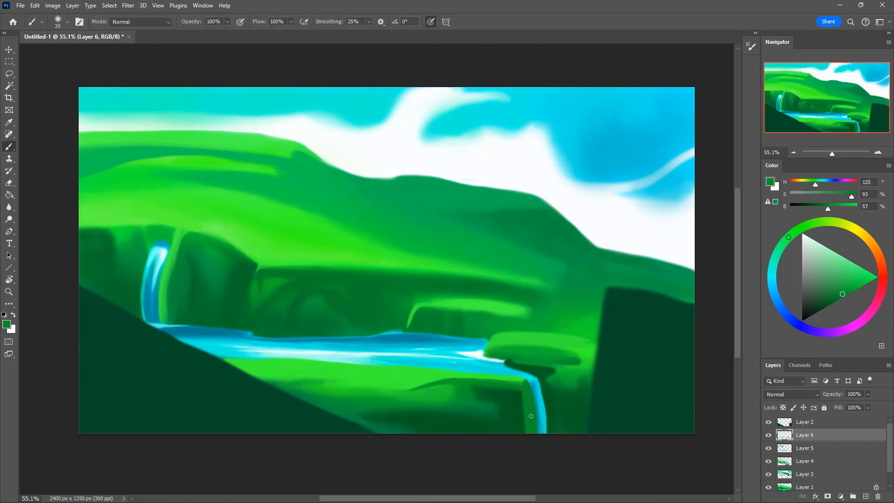
{"action": "left_click", "coordinate": [536, 386], "text": "alt"}
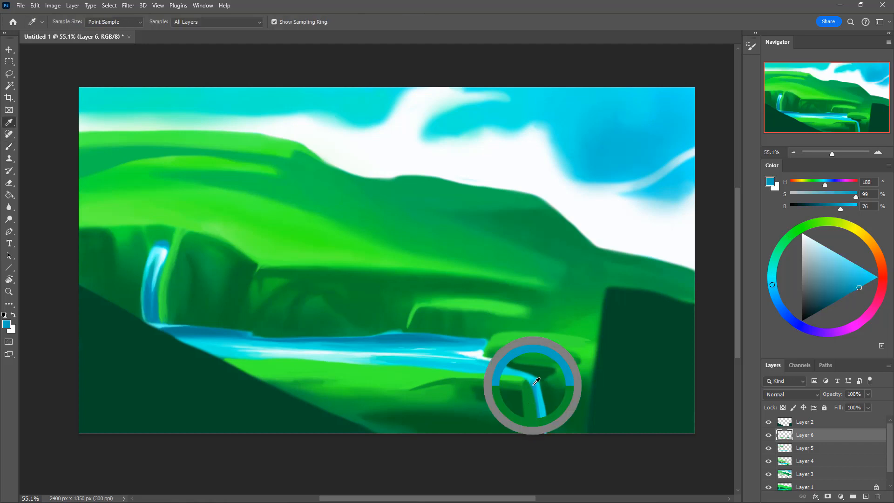
{"action": "left_click_drag", "start_coordinate": [533, 382], "coordinate": [537, 383]}
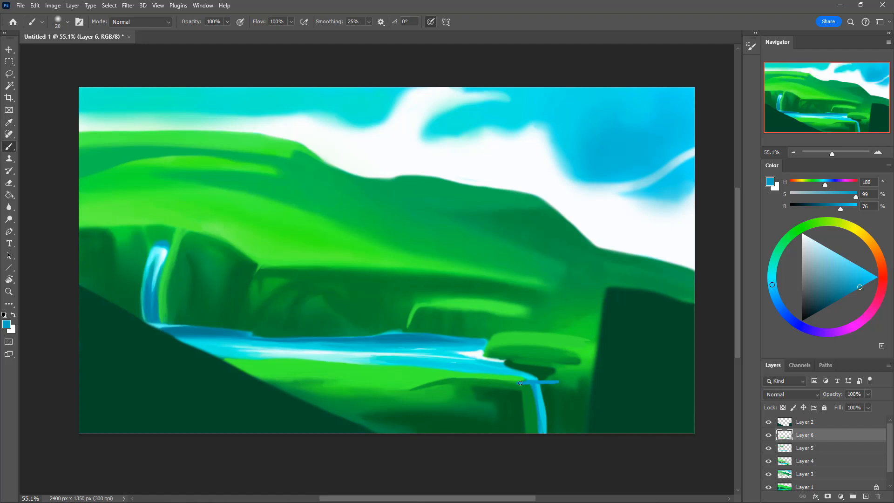
{"action": "key", "text": "ctrl+z"}
{"action": "left_click_drag", "start_coordinate": [858, 288], "coordinate": [850, 292]}
{"action": "key", "text": "bracketright"}
{"action": "key", "text": "3"}
{"action": "left_click_drag", "start_coordinate": [538, 386], "coordinate": [543, 430]}
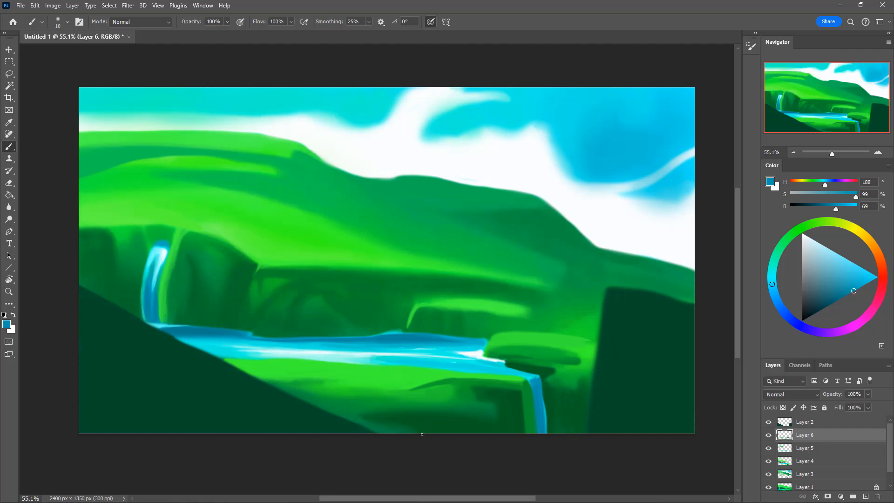
Select Layer 2, lock its transparent pixels, enlarge the brush, and darken the sampled foreground green to H 153, S 100, B 20
{"action": "left_click", "coordinate": [815, 422]}
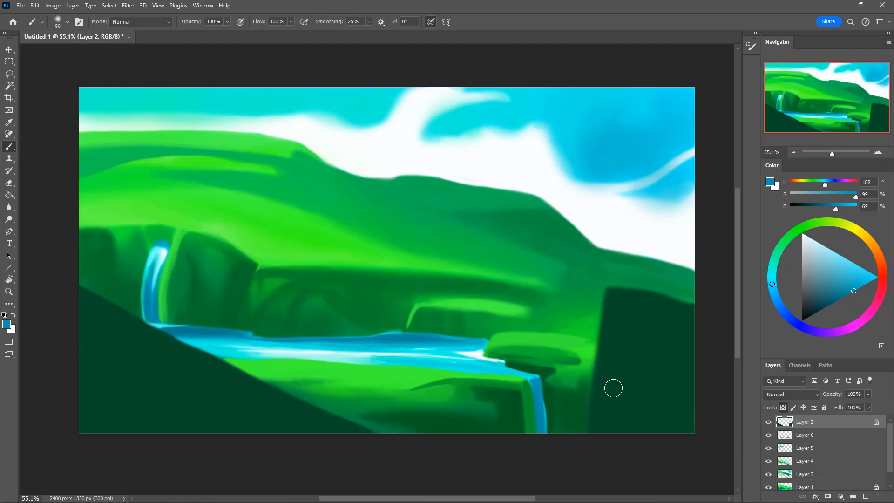
{"action": "key", "text": "bracketright"}
{"action": "key", "text": "bracketright"}
{"action": "key", "text": "bracketright"}
{"action": "key", "text": "bracketright"}
{"action": "left_click_drag", "start_coordinate": [622, 390], "coordinate": [620, 405]}
{"action": "key", "text": "ctrl+z"}
{"action": "key", "text": "i"}
{"action": "left_click", "coordinate": [666, 357]}
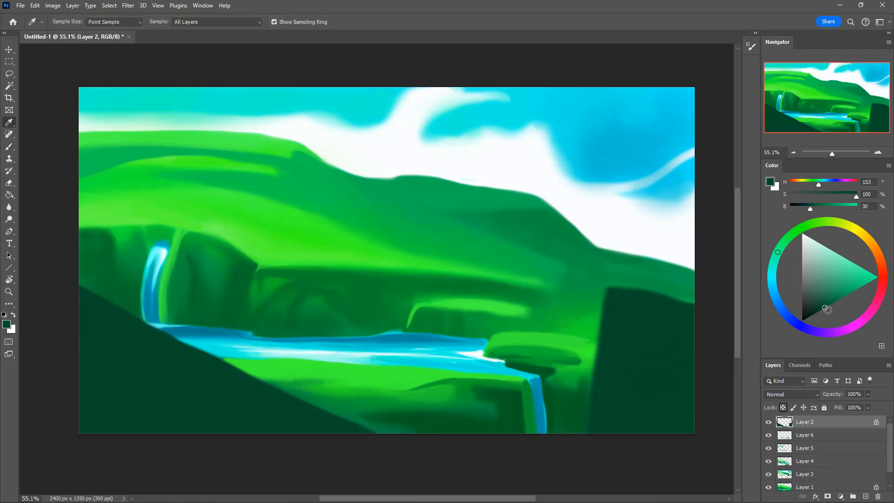
{"action": "left_click_drag", "start_coordinate": [825, 308], "coordinate": [822, 314]}
{"action": "key", "text": "b"}
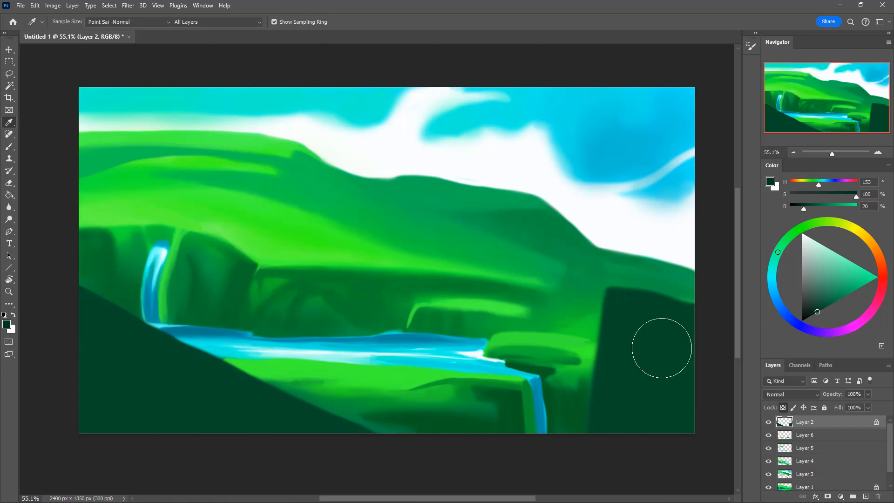
Darken the right foreground block and the left foreground slope with the dark green, enlarging the brush to 500
{"action": "mouse_move", "coordinate": [614, 363]}
{"action": "left_mouse_down"}
{"action": "mouse_move", "coordinate": [581, 442]}
{"action": "mouse_move", "coordinate": [622, 381]}
{"action": "mouse_move", "coordinate": [613, 359]}
{"action": "mouse_move", "coordinate": [623, 449]}
{"action": "left_mouse_up"}
{"action": "key", "text": "bracketright"}
{"action": "key", "text": "bracketright"}
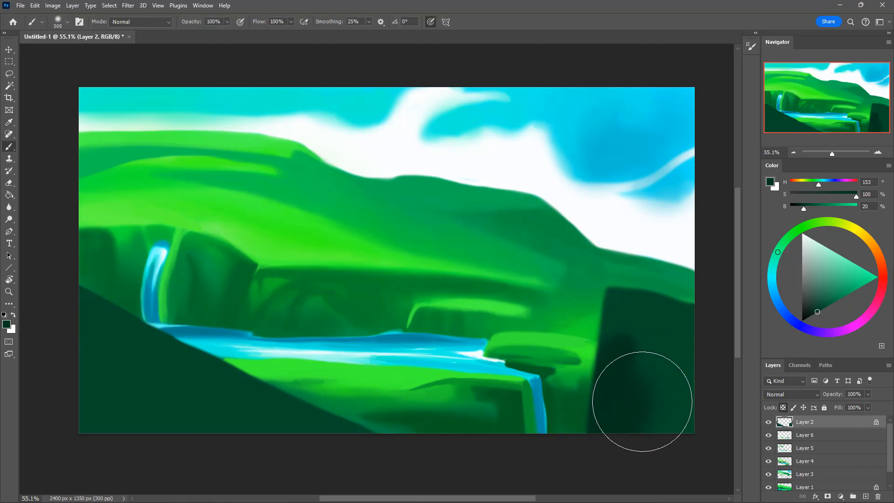
{"action": "mouse_move", "coordinate": [641, 393]}
{"action": "left_mouse_down"}
{"action": "mouse_move", "coordinate": [678, 392]}
{"action": "mouse_move", "coordinate": [671, 419]}
{"action": "left_mouse_up"}
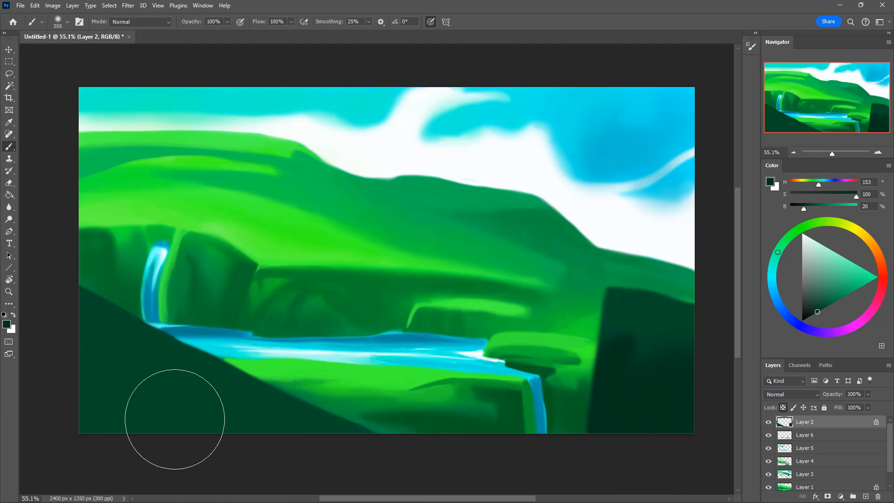
{"action": "left_click_drag", "start_coordinate": [140, 400], "coordinate": [99, 379]}
{"action": "mouse_move", "coordinate": [149, 432]}
{"action": "left_mouse_down"}
{"action": "mouse_move", "coordinate": [129, 385]}
{"action": "mouse_move", "coordinate": [160, 435]}
{"action": "mouse_move", "coordinate": [162, 411]}
{"action": "mouse_move", "coordinate": [144, 395]}
{"action": "mouse_move", "coordinate": [213, 461]}
{"action": "mouse_move", "coordinate": [173, 394]}
{"action": "mouse_move", "coordinate": [269, 466]}
{"action": "mouse_move", "coordinate": [255, 421]}
{"action": "left_mouse_up"}
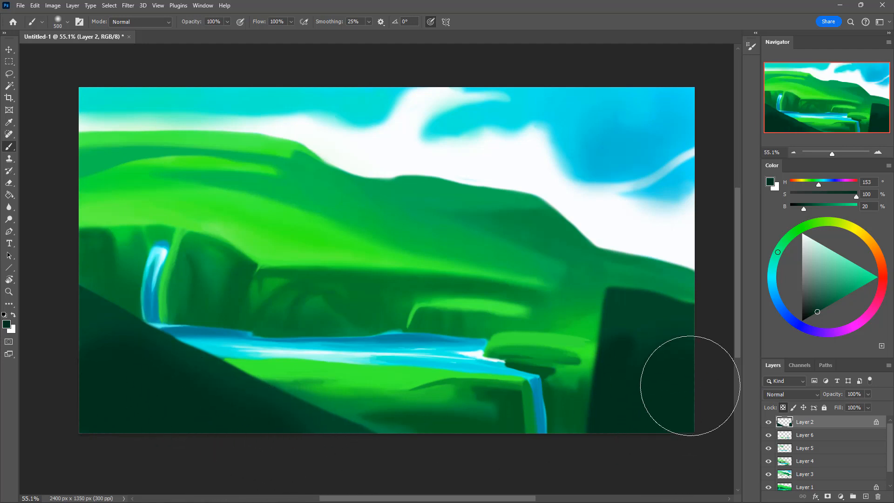
Deepen the right foreground block and the left foreground slope with green darkened to H 153, S 100, B 13, using a size 400 brush
{"action": "key", "text": "bracketleft"}
{"action": "left_click_drag", "start_coordinate": [818, 312], "coordinate": [812, 315]}
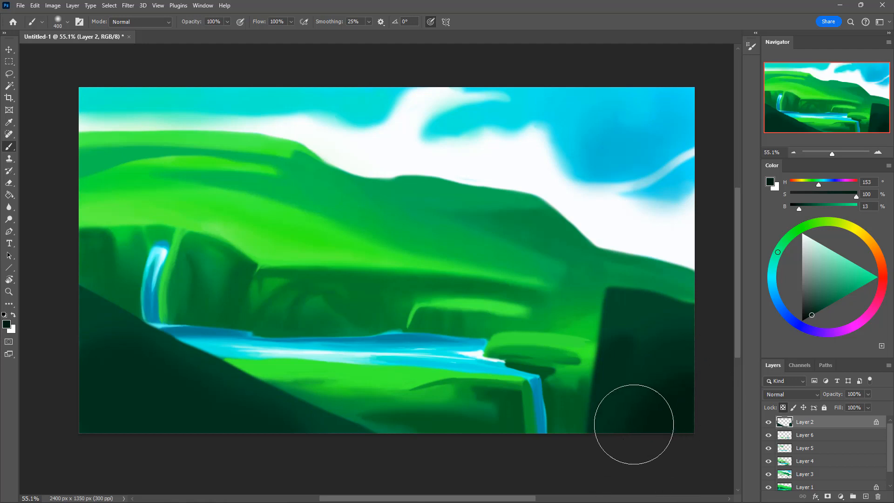
{"action": "left_click_drag", "start_coordinate": [690, 397], "coordinate": [705, 378]}
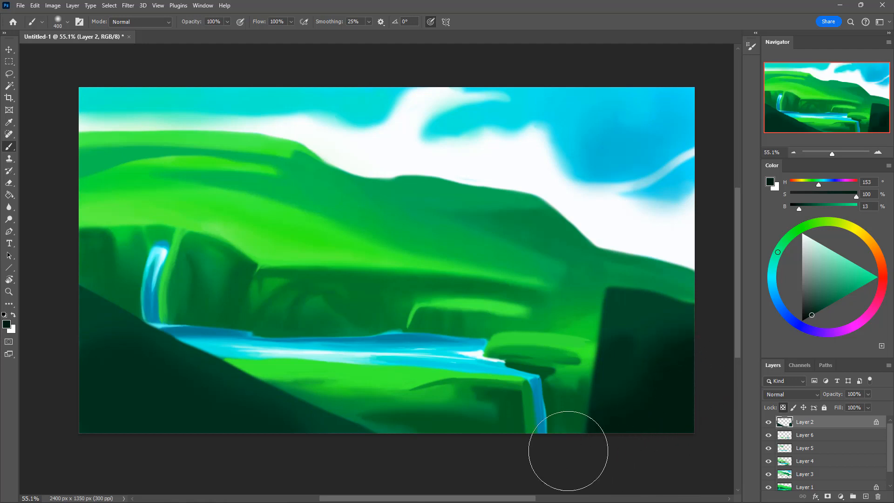
{"action": "mouse_move", "coordinate": [110, 424]}
{"action": "left_mouse_down"}
{"action": "mouse_move", "coordinate": [76, 403]}
{"action": "mouse_move", "coordinate": [100, 412]}
{"action": "mouse_move", "coordinate": [76, 385]}
{"action": "mouse_move", "coordinate": [137, 442]}
{"action": "mouse_move", "coordinate": [89, 393]}
{"action": "mouse_move", "coordinate": [156, 436]}
{"action": "mouse_move", "coordinate": [243, 442]}
{"action": "mouse_move", "coordinate": [93, 382]}
{"action": "left_mouse_up"}
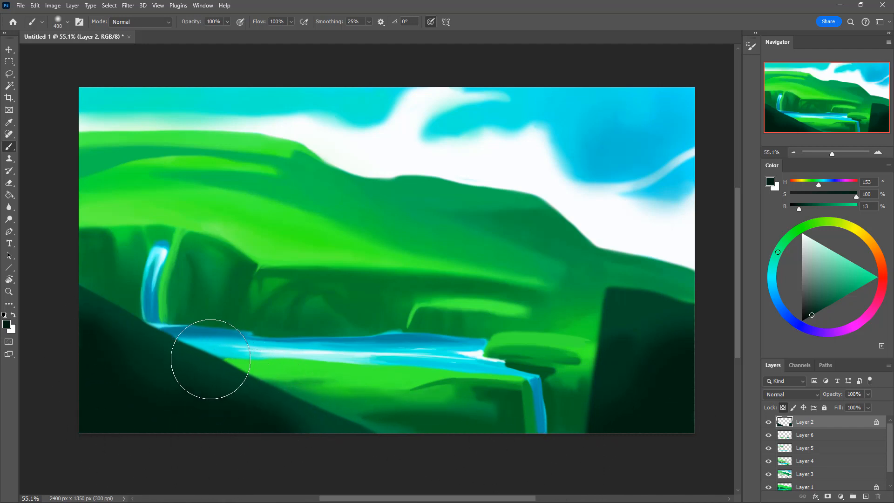
Paint the left slope's upper edge with its sampled green brightened to H 153, S 100, B 44, using a size 200 brush
{"action": "key", "text": "i"}
{"action": "left_click", "coordinate": [207, 359]}
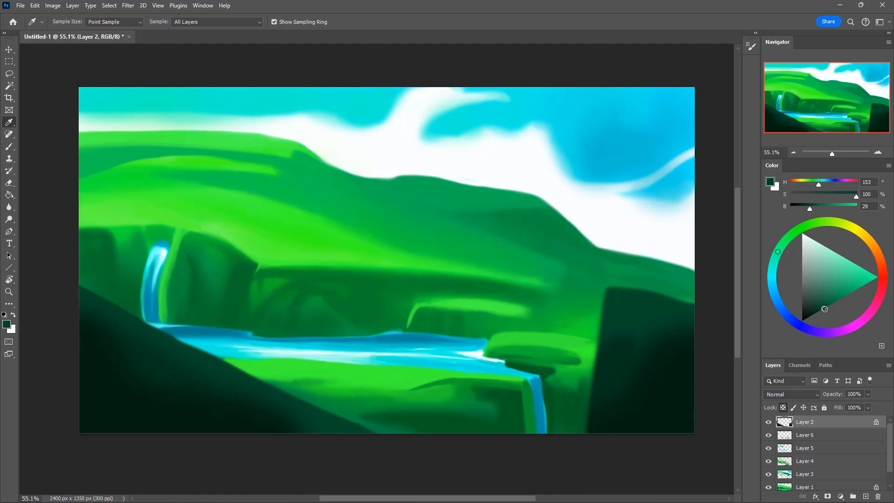
{"action": "left_click_drag", "start_coordinate": [824, 308], "coordinate": [837, 303]}
{"action": "key", "text": "b"}
{"action": "key", "text": "bracketleft"}
{"action": "key", "text": "bracketleft"}
{"action": "key", "text": "bracketleft"}
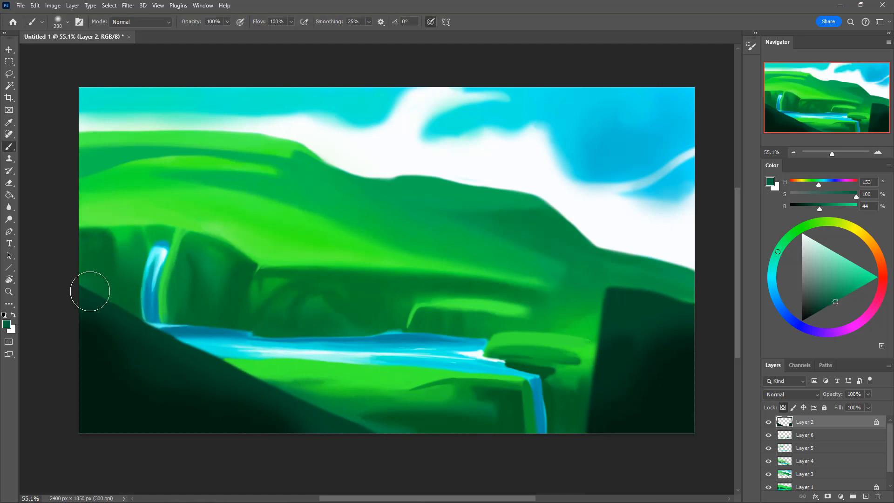
{"action": "left_click_drag", "start_coordinate": [90, 292], "coordinate": [252, 397]}
{"action": "key", "text": "ctrl+z"}
{"action": "left_click_drag", "start_coordinate": [90, 285], "coordinate": [357, 414]}
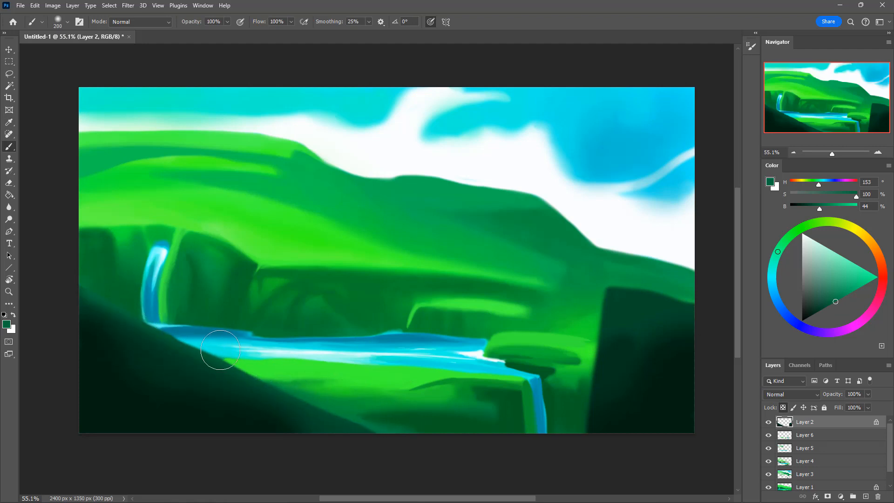
{"action": "left_click_drag", "start_coordinate": [177, 323], "coordinate": [263, 370]}
Widen the lighter green band along the left slope at 60% brush opacity with a size 175 brush
{"action": "key", "text": "6"}
{"action": "mouse_move", "coordinate": [173, 335]}
{"action": "left_mouse_down"}
{"action": "mouse_move", "coordinate": [374, 434]}
{"action": "mouse_move", "coordinate": [237, 356]}
{"action": "mouse_move", "coordinate": [297, 376]}
{"action": "mouse_move", "coordinate": [225, 350]}
{"action": "mouse_move", "coordinate": [333, 442]}
{"action": "mouse_move", "coordinate": [156, 344]}
{"action": "left_mouse_up"}
{"action": "key", "text": "bracketleft"}
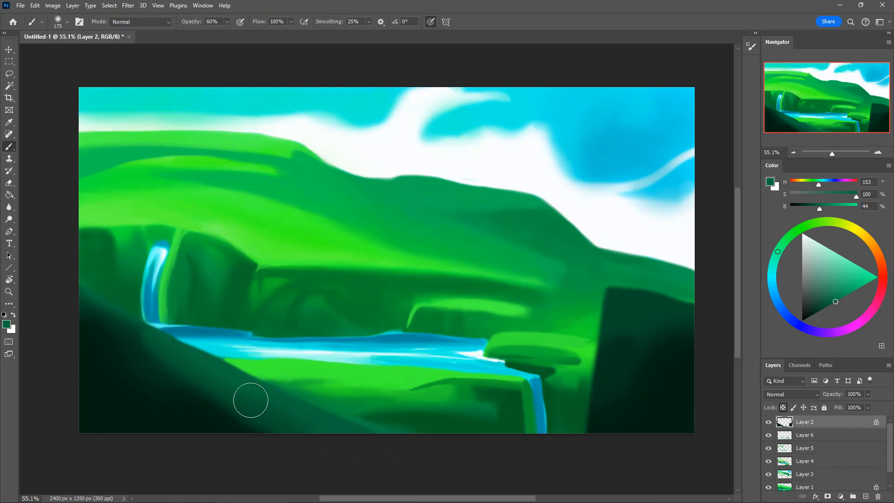
{"action": "left_click_drag", "start_coordinate": [250, 400], "coordinate": [79, 303]}
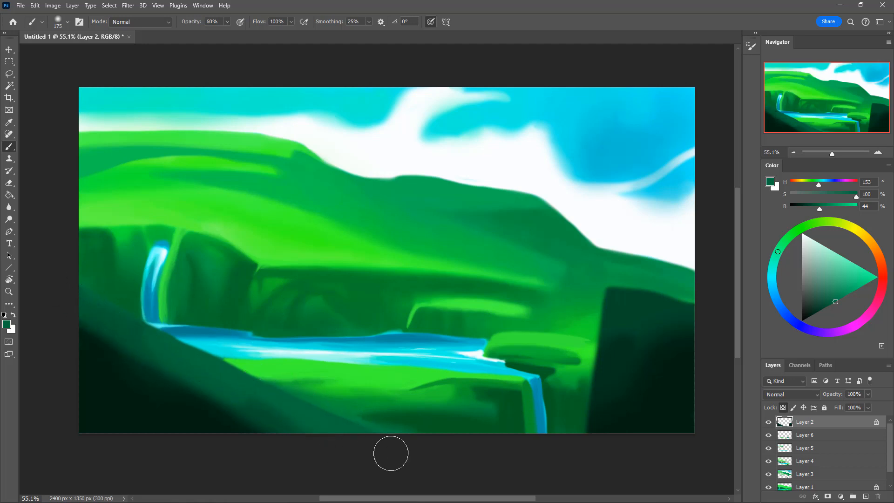
{"action": "mouse_move", "coordinate": [284, 416]}
{"action": "left_mouse_down"}
{"action": "mouse_move", "coordinate": [214, 398]}
{"action": "mouse_move", "coordinate": [265, 437]}
{"action": "mouse_move", "coordinate": [214, 406]}
{"action": "left_mouse_up"}
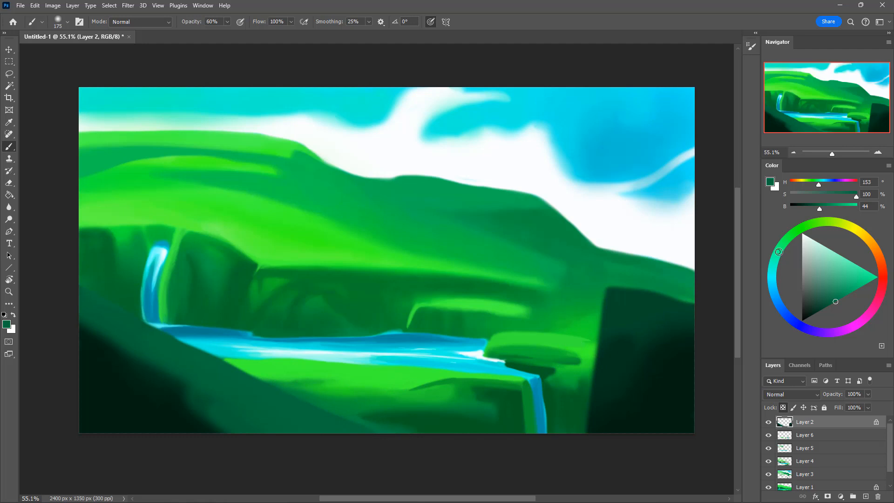
Glaze the left slope with a warmer green, H 143, S 100, B 44, at 30% opacity with a size 250 brush
{"action": "key", "text": "3"}
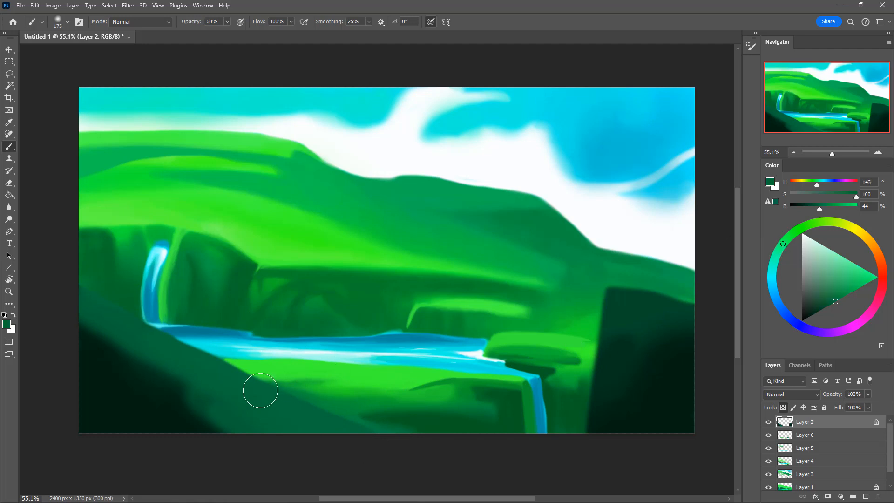
{"action": "key", "text": "bracketright"}
{"action": "key", "text": "bracketright"}
{"action": "left_click_drag", "start_coordinate": [191, 389], "coordinate": [316, 467]}
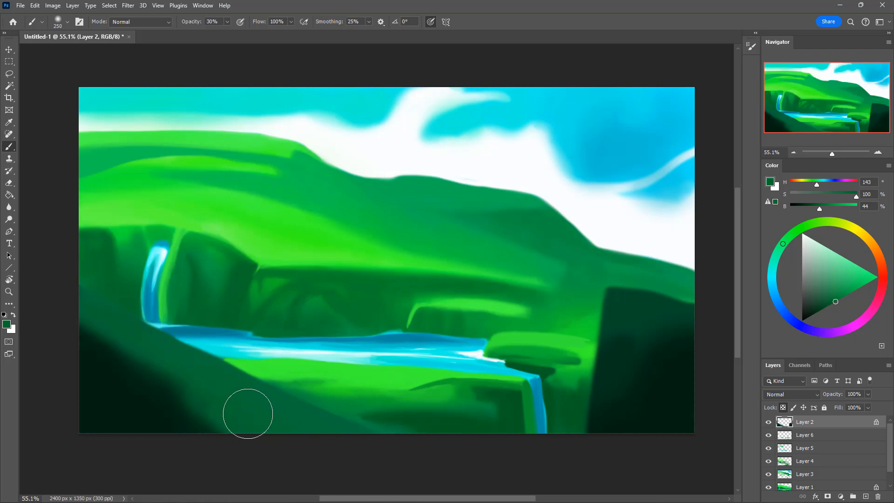
Reshape the left slope's shadow edge with the sampled dark green H 154, S 100, B 14, using a size 125 brush
{"action": "key", "text": "bracketleft"}
{"action": "key", "text": "bracketleft"}
{"action": "left_click", "coordinate": [126, 373], "text": "alt"}
{"action": "key", "text": "bracketleft"}
{"action": "key", "text": "bracketleft"}
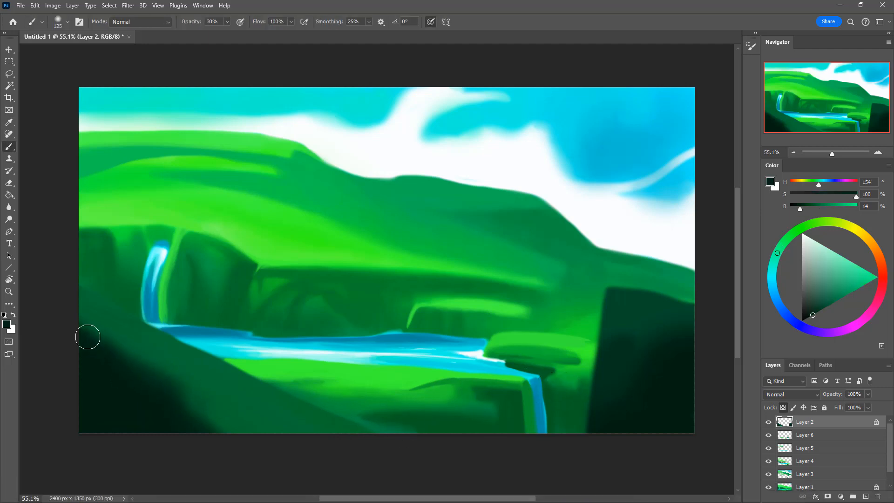
{"action": "mouse_move", "coordinate": [104, 339]}
{"action": "left_mouse_down"}
{"action": "mouse_move", "coordinate": [180, 386]}
{"action": "mouse_move", "coordinate": [119, 350]}
{"action": "mouse_move", "coordinate": [148, 371]}
{"action": "left_mouse_up"}
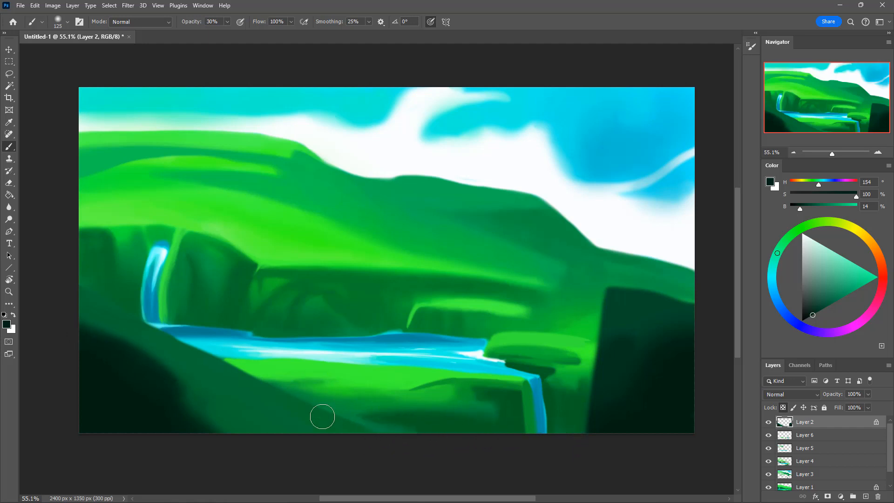
Lighten the right block's left side and top corner with the slope's sampled green, H 148, S 100, B 44, at 30% opacity
{"action": "key", "text": "i"}
{"action": "left_click", "coordinate": [298, 412]}
{"action": "key", "text": "b"}
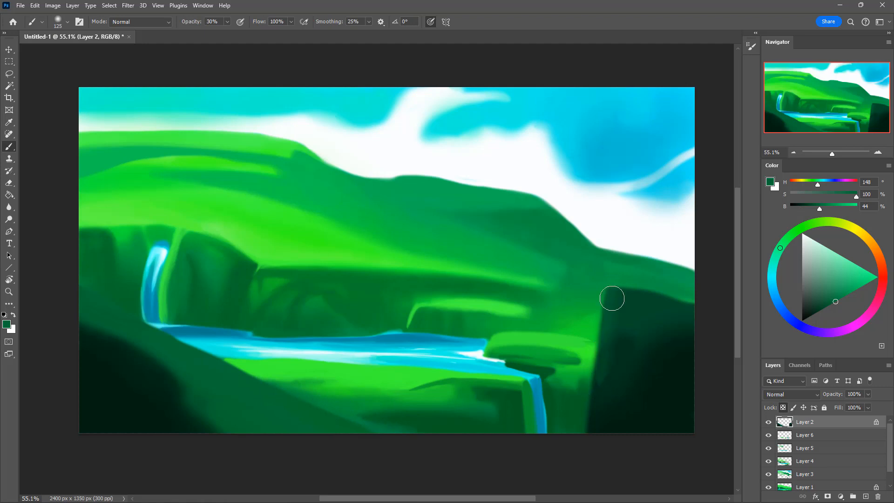
{"action": "left_click_drag", "start_coordinate": [614, 291], "coordinate": [593, 369]}
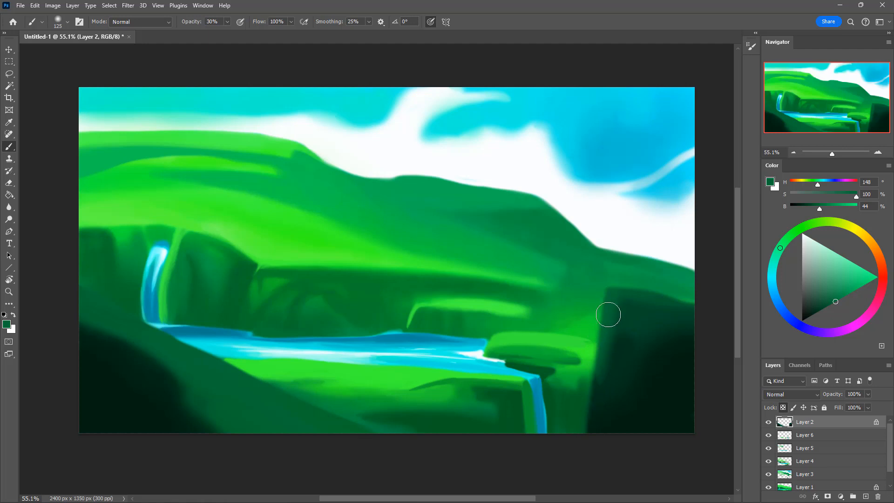
{"action": "left_click_drag", "start_coordinate": [609, 313], "coordinate": [594, 445]}
{"action": "left_click_drag", "start_coordinate": [605, 341], "coordinate": [588, 455]}
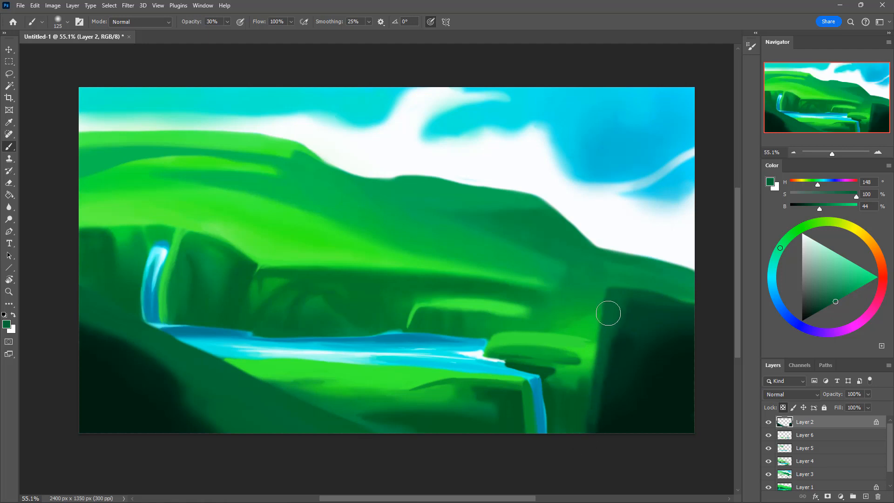
{"action": "left_click_drag", "start_coordinate": [608, 314], "coordinate": [584, 460]}
{"action": "left_click_drag", "start_coordinate": [604, 345], "coordinate": [583, 466]}
{"action": "left_click_drag", "start_coordinate": [595, 366], "coordinate": [568, 473]}
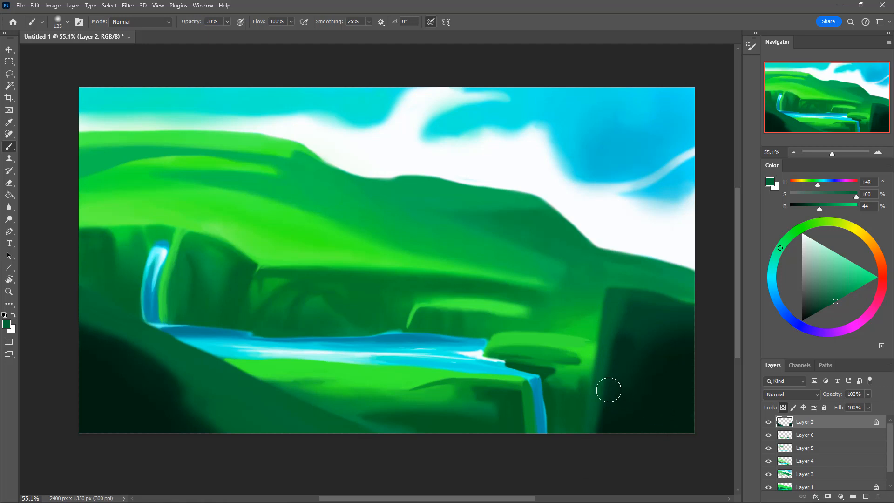
Unlock Layer 2's transparent pixels, extend the right block's left side with sampled green H 149, S 100, B 42, and erase a notch beside the bush
{"action": "left_click", "coordinate": [783, 408]}
{"action": "key", "text": "i"}
{"action": "left_click", "coordinate": [606, 351]}
{"action": "key", "text": "b"}
{"action": "mouse_move", "coordinate": [587, 355]}
{"action": "left_mouse_down"}
{"action": "mouse_move", "coordinate": [584, 451]}
{"action": "mouse_move", "coordinate": [595, 350]}
{"action": "mouse_move", "coordinate": [591, 374]}
{"action": "left_mouse_up"}
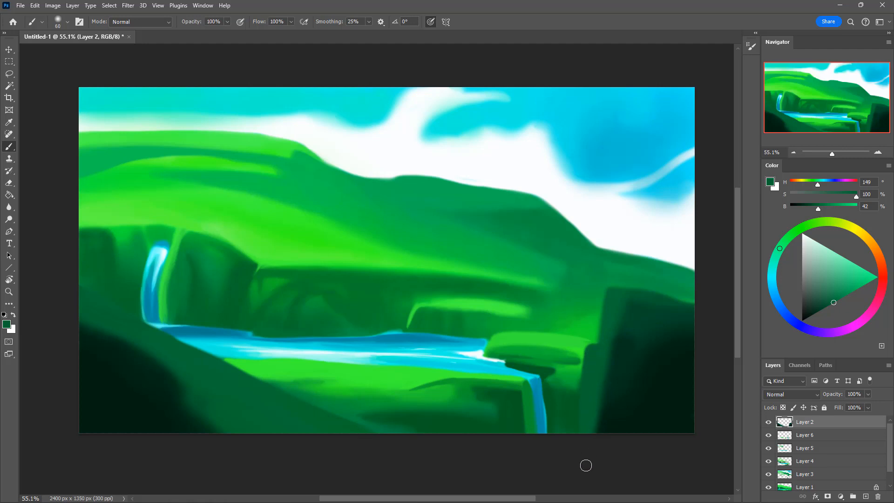
{"action": "key", "text": "e"}
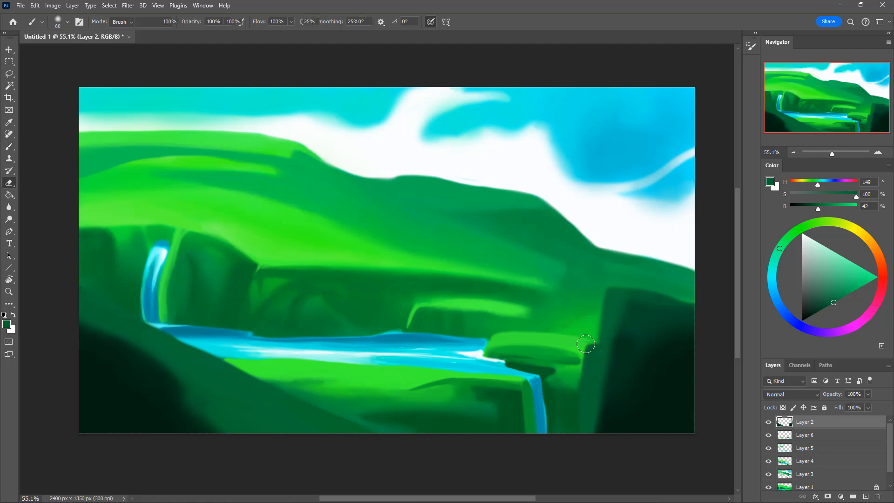
{"action": "left_click_drag", "start_coordinate": [596, 339], "coordinate": [617, 336]}
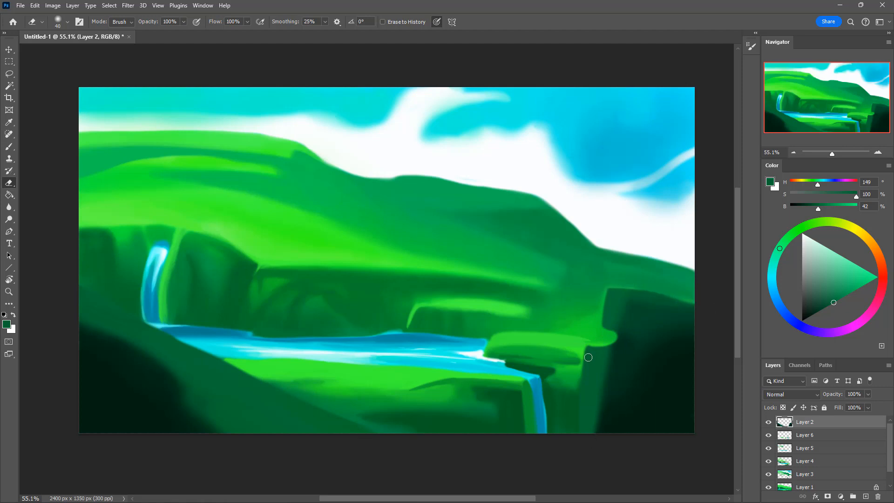
Paint dark crevices down the right block with sampled dark greens at 30% opacity, including H 153, S 100, B 13
{"action": "key", "text": "b"}
{"action": "left_click", "coordinate": [612, 380], "text": "alt"}
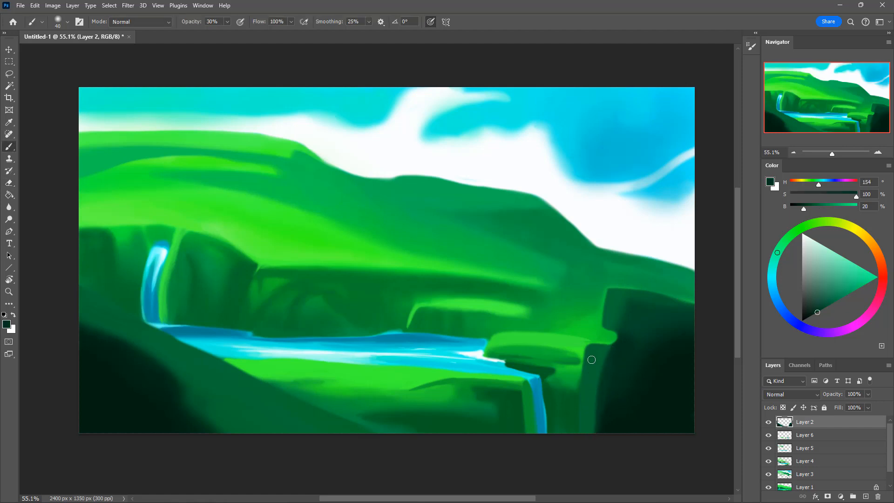
{"action": "left_click_drag", "start_coordinate": [594, 361], "coordinate": [582, 421]}
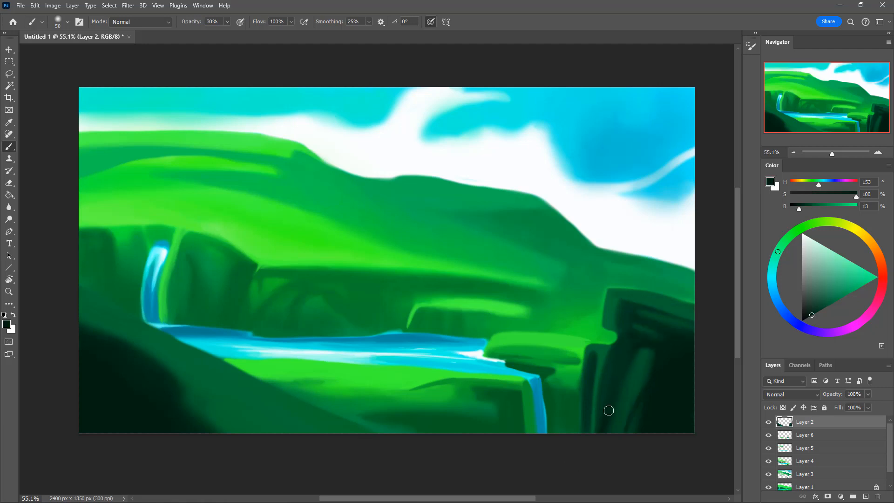
Flip the canvas horizontally and refine the right foreground slope with a dark sampled edge stroke and a green glaze of H 143, S 100, B 48
{"action": "key", "text": "ctrl+shift+h"}
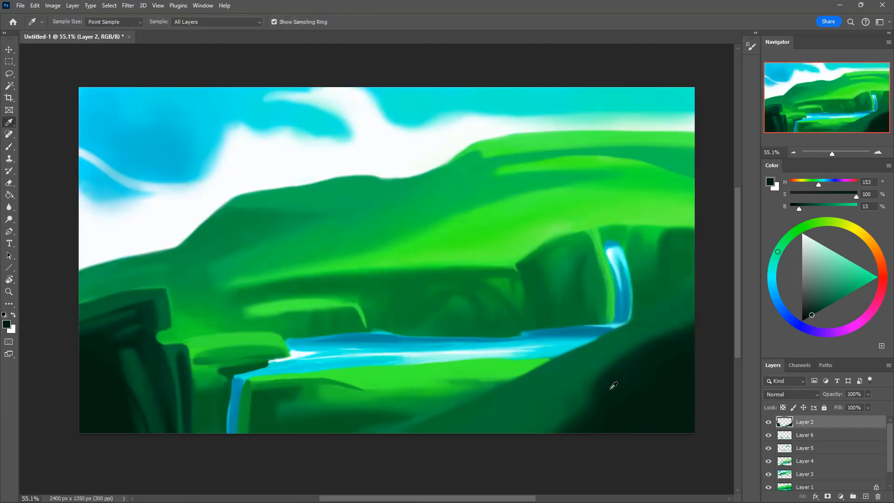
{"action": "left_click", "coordinate": [605, 391], "text": "alt"}
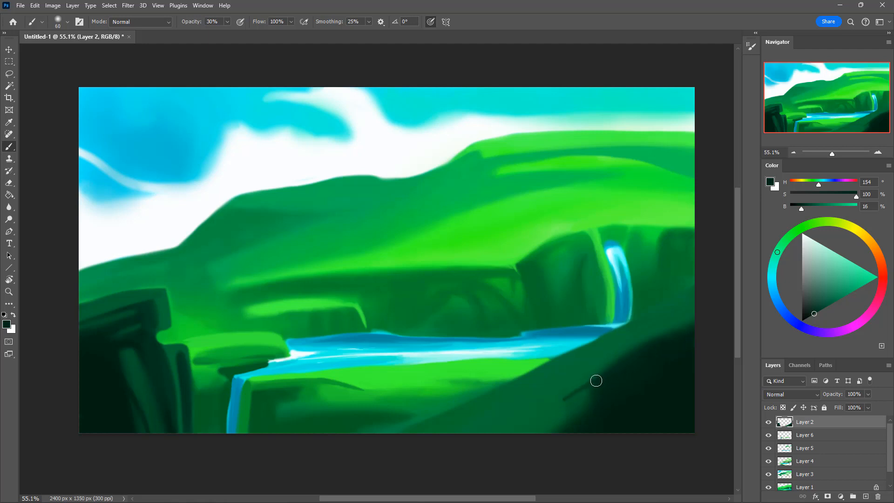
{"action": "left_click_drag", "start_coordinate": [596, 381], "coordinate": [536, 416]}
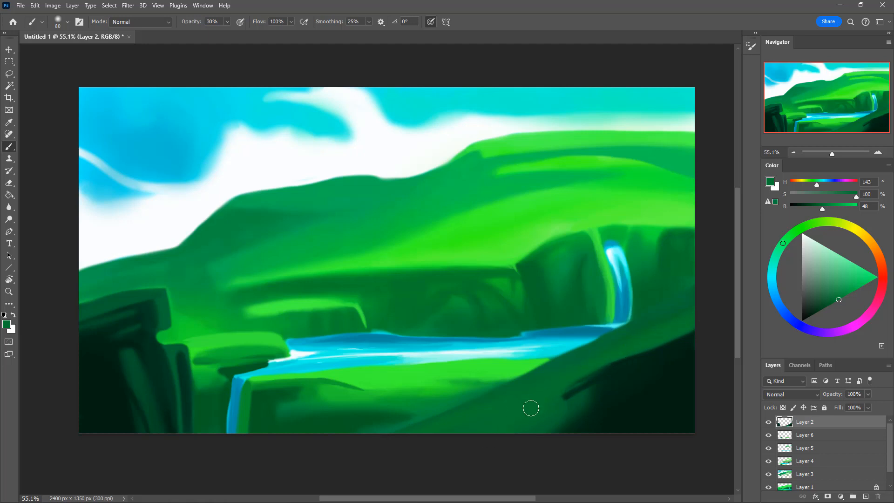
Paint a diagonal green streak through the slope's dark lower corner at 30% opacity, undoing the surplus strokes
{"action": "left_click_drag", "start_coordinate": [633, 432], "coordinate": [604, 388]}
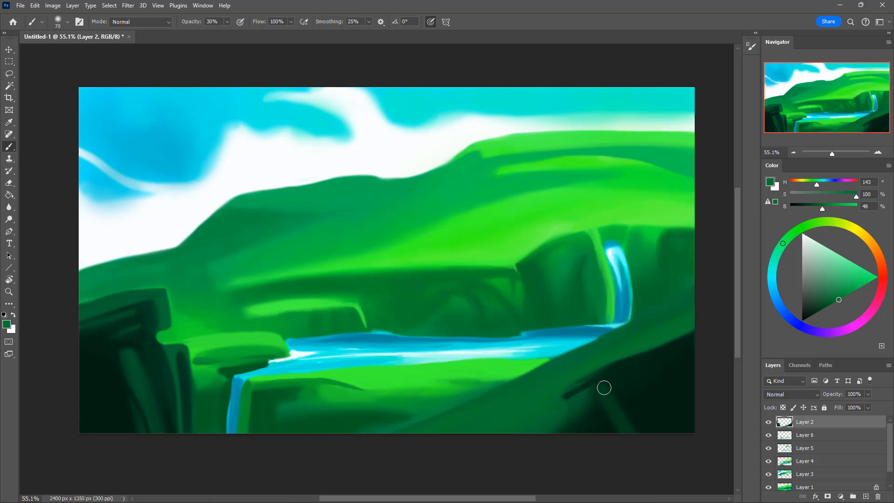
{"action": "key", "text": "ctrl+z"}
{"action": "left_click_drag", "start_coordinate": [626, 436], "coordinate": [626, 438]}
{"action": "left_click_drag", "start_coordinate": [619, 391], "coordinate": [655, 441]}
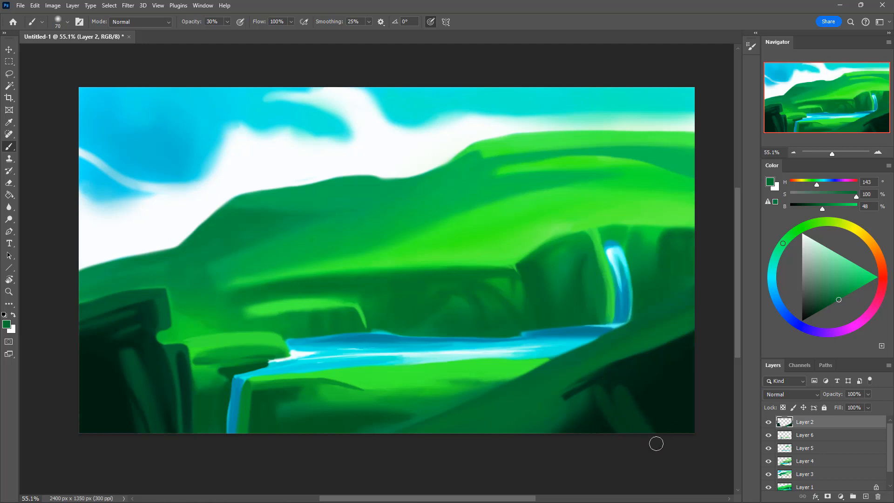
{"action": "key", "text": "]"}
{"action": "left_click_drag", "start_coordinate": [662, 402], "coordinate": [699, 450]}
{"action": "key", "text": "ctrl+z"}
{"action": "key", "text": "ctrl+z"}
Add faint diagonal green streaks across the slope's dark corner at 10% opacity with a size 80 brush
{"action": "key", "text": "1"}
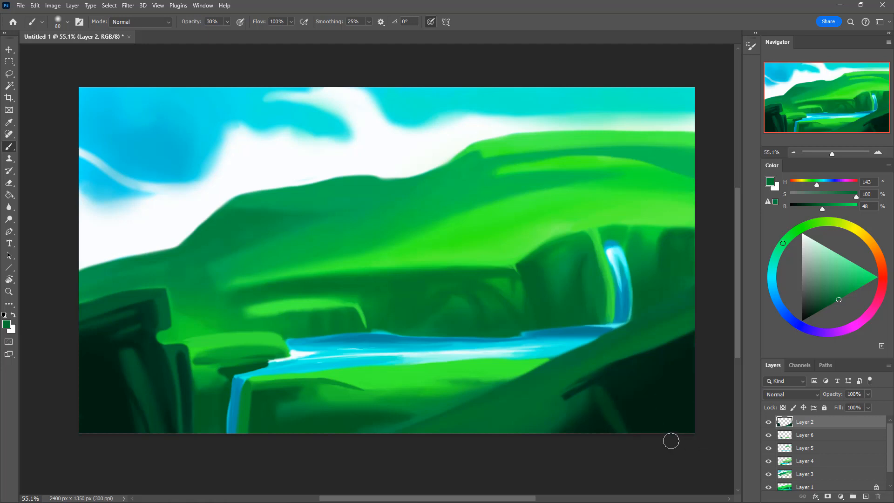
{"action": "mouse_move", "coordinate": [631, 398]}
{"action": "left_mouse_down"}
{"action": "mouse_move", "coordinate": [656, 447]}
{"action": "mouse_move", "coordinate": [671, 446]}
{"action": "left_mouse_up"}
{"action": "left_click_drag", "start_coordinate": [670, 396], "coordinate": [681, 416]}
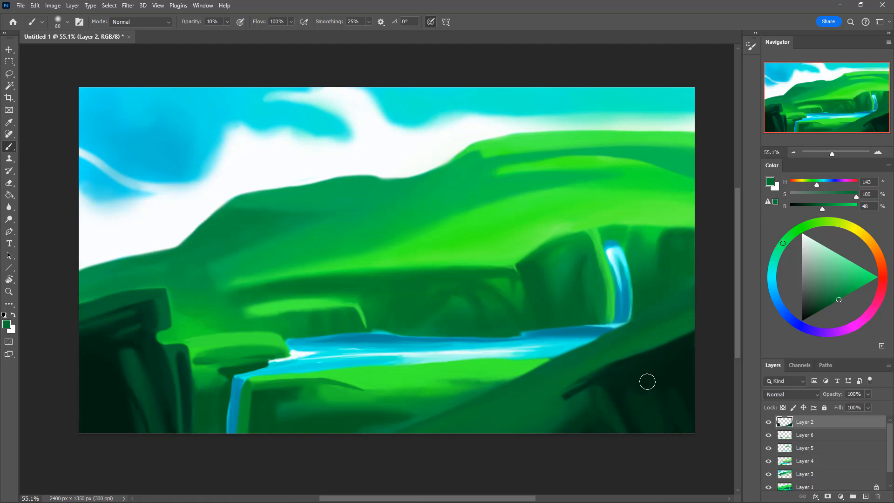
{"action": "left_click_drag", "start_coordinate": [648, 382], "coordinate": [670, 440]}
{"action": "left_click_drag", "start_coordinate": [674, 389], "coordinate": [698, 439]}
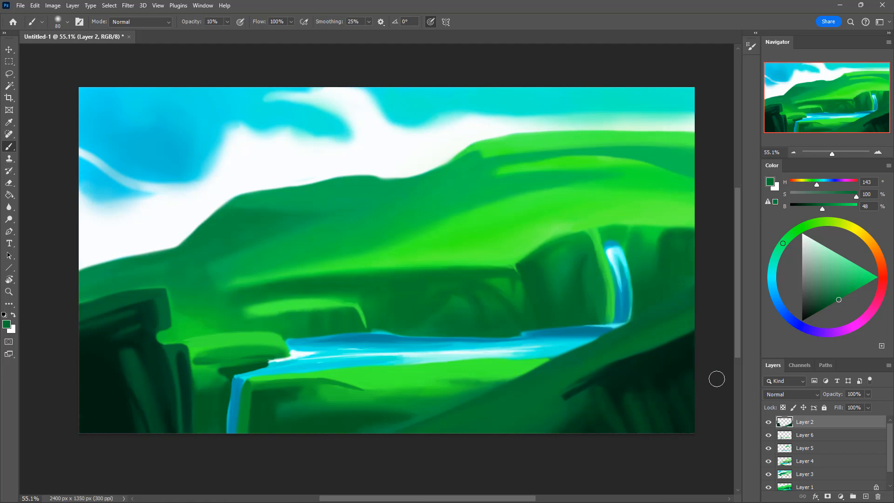
Blend the right slope's shadow edge and lit surface with sampled dark and mid greens at 10% opacity, using a size 60 brush
{"action": "left_click", "coordinate": [631, 377], "text": "alt"}
{"action": "key", "text": "bracketleft"}
{"action": "key", "text": "bracketleft"}
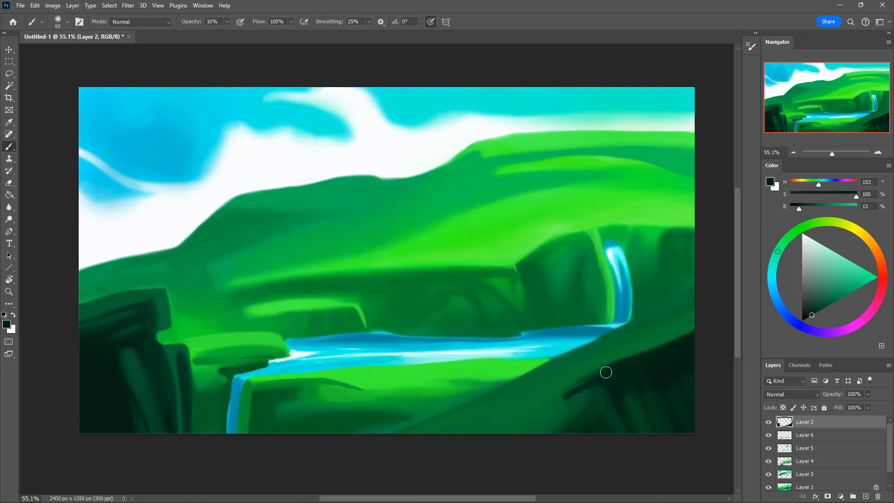
{"action": "key", "text": "bracketright"}
{"action": "key", "text": "bracketleft"}
{"action": "left_click", "coordinate": [644, 341], "text": "alt"}
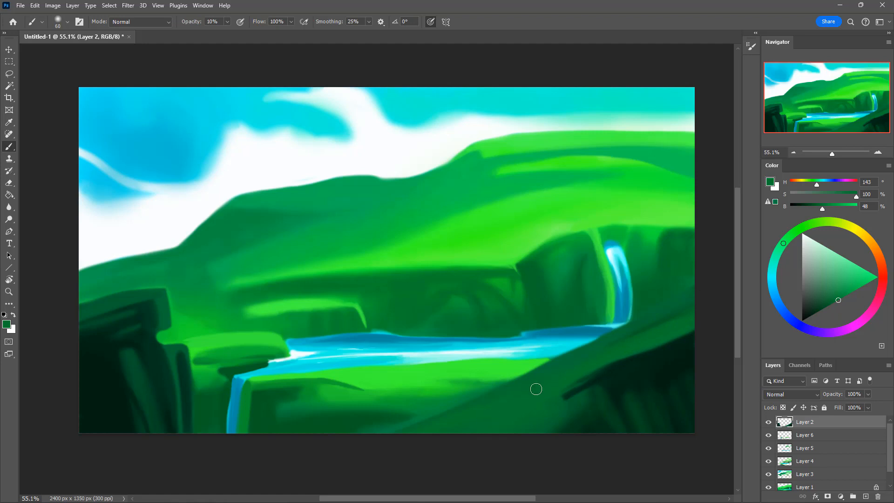
{"action": "left_click", "coordinate": [416, 419], "text": "alt"}
{"action": "left_click", "coordinate": [554, 381], "text": "alt"}
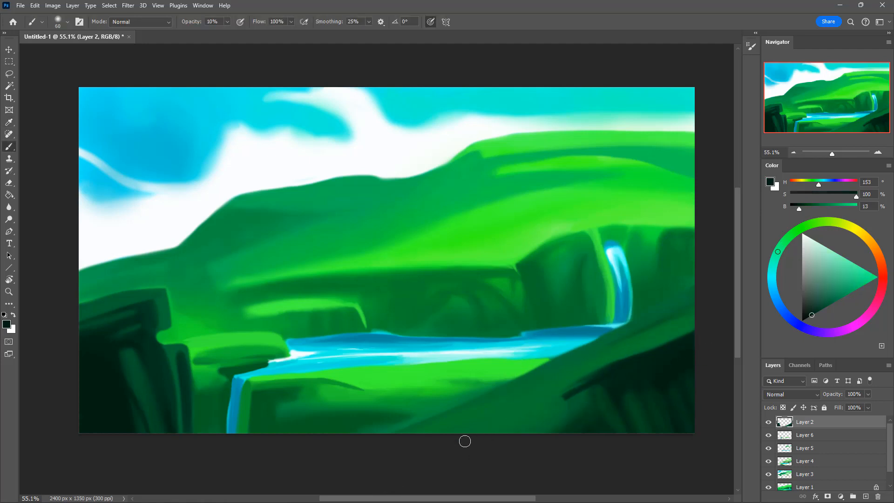
On Layer 6, blend the near riverbank's grass with sampled mid and bright greens at 10% opacity
{"action": "key", "text": "i"}
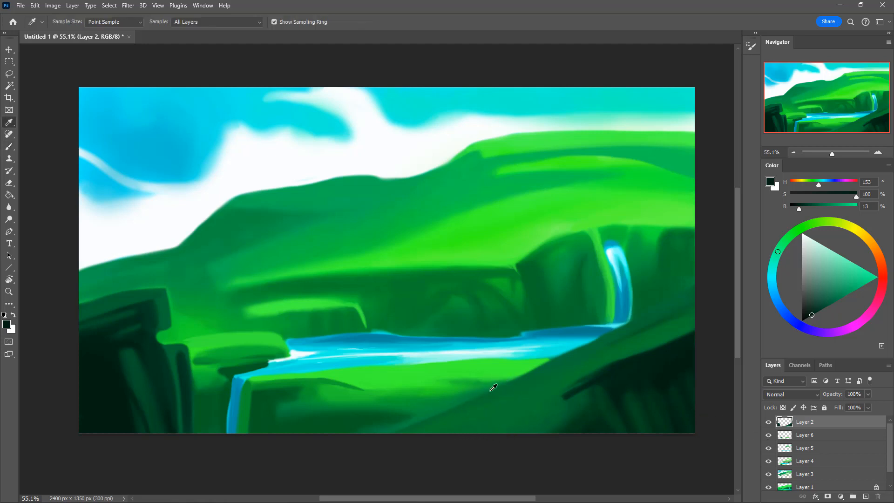
{"action": "left_click", "coordinate": [827, 438]}
{"action": "key", "text": "b"}
{"action": "left_click", "coordinate": [473, 381], "text": "alt"}
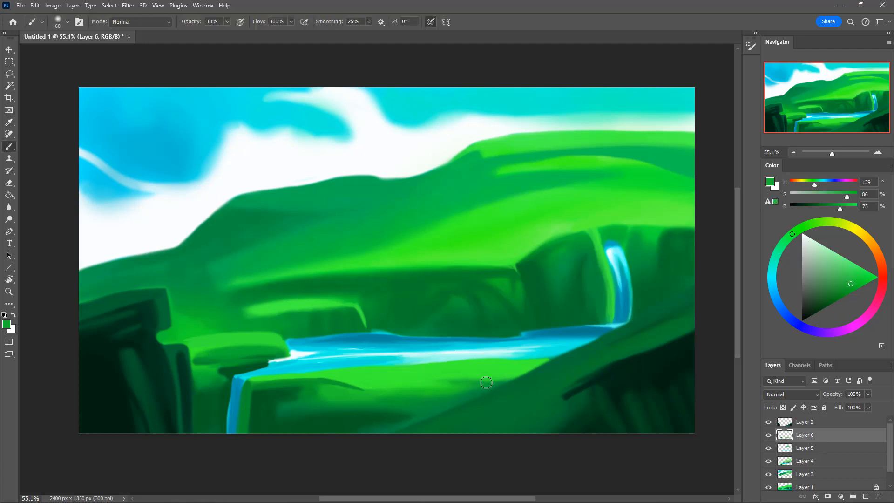
{"action": "key", "text": "bracketleft"}
{"action": "left_click", "coordinate": [325, 375], "text": "alt"}
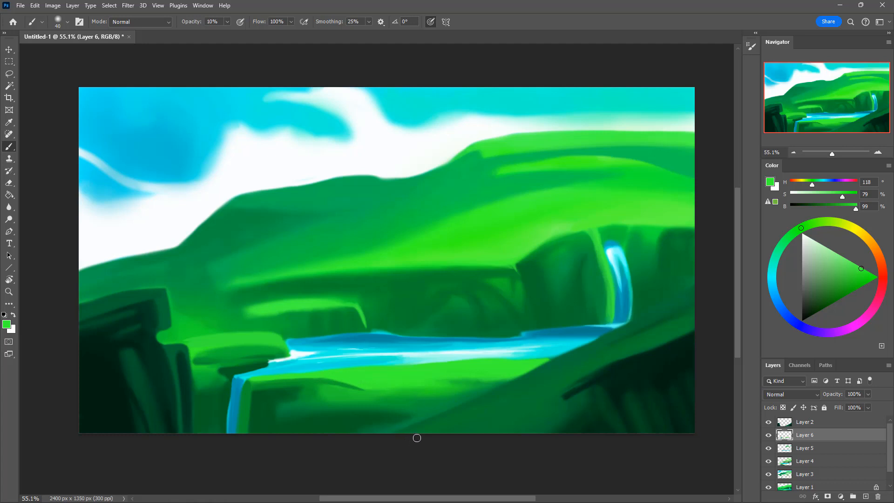
{"action": "left_click", "coordinate": [423, 414], "text": "alt"}
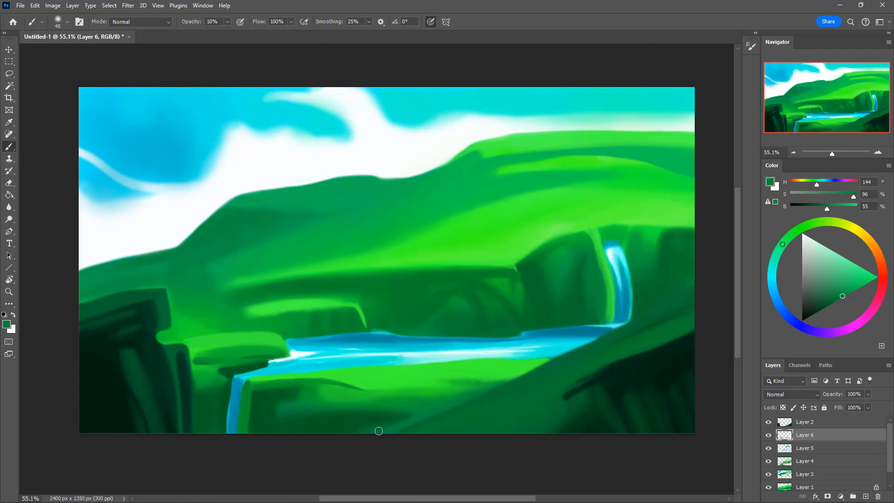
{"action": "left_click", "coordinate": [407, 416], "text": "alt"}
{"action": "left_click", "coordinate": [390, 380], "text": "alt"}
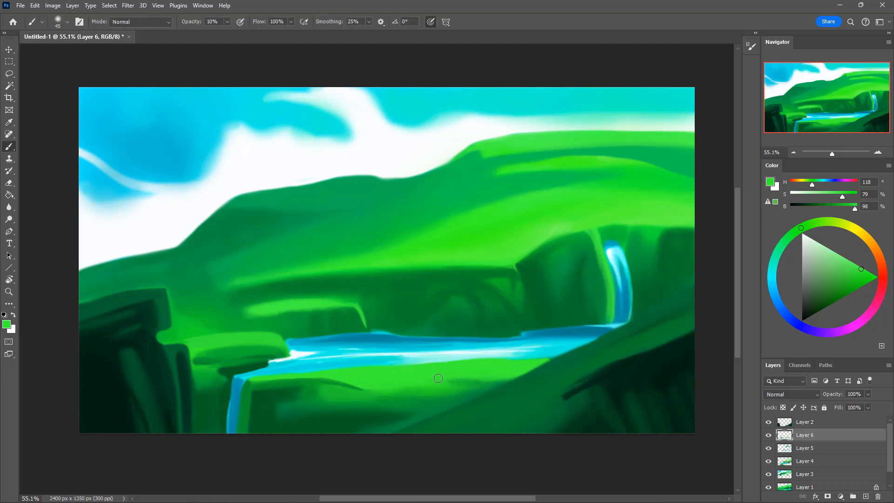
Highlight the near riverbank's grass with a lighter green of H 110, S 64, B 100
{"action": "key", "text": "alt"}
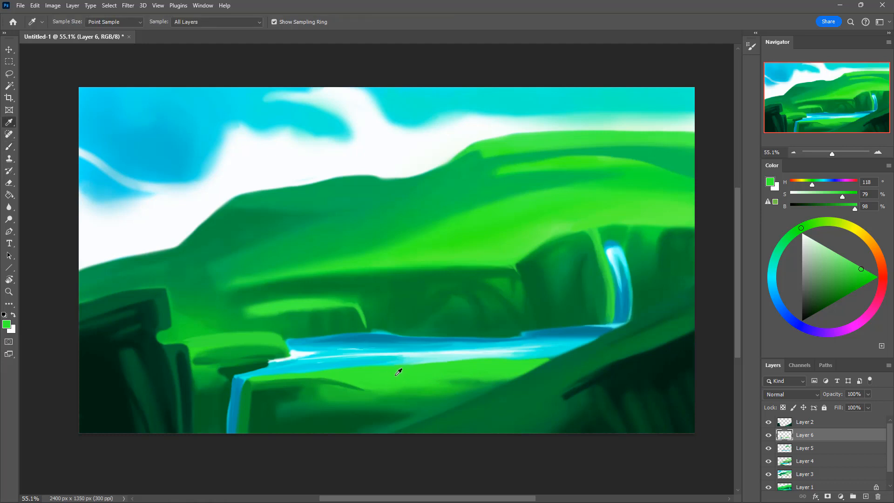
{"action": "left_click", "coordinate": [396, 372], "text": "alt"}
{"action": "left_click", "coordinate": [418, 371]}
{"action": "left_click_drag", "start_coordinate": [861, 269], "coordinate": [855, 255]}
{"action": "key", "text": "b"}
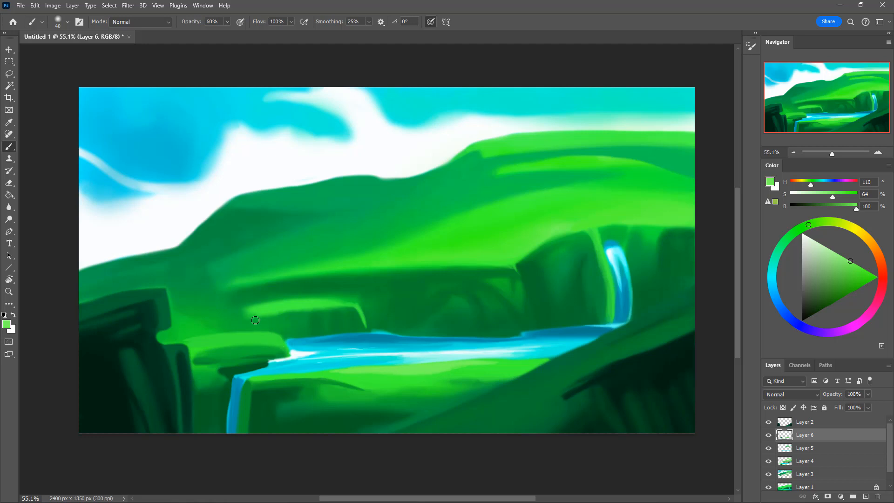
Add light green highlights along the grassy ledges beside the river and the hill's lower edge at 60% opacity
{"action": "mouse_move", "coordinate": [283, 340]}
{"action": "left_mouse_down"}
{"action": "mouse_move", "coordinate": [233, 335]}
{"action": "mouse_move", "coordinate": [298, 329]}
{"action": "left_mouse_up"}
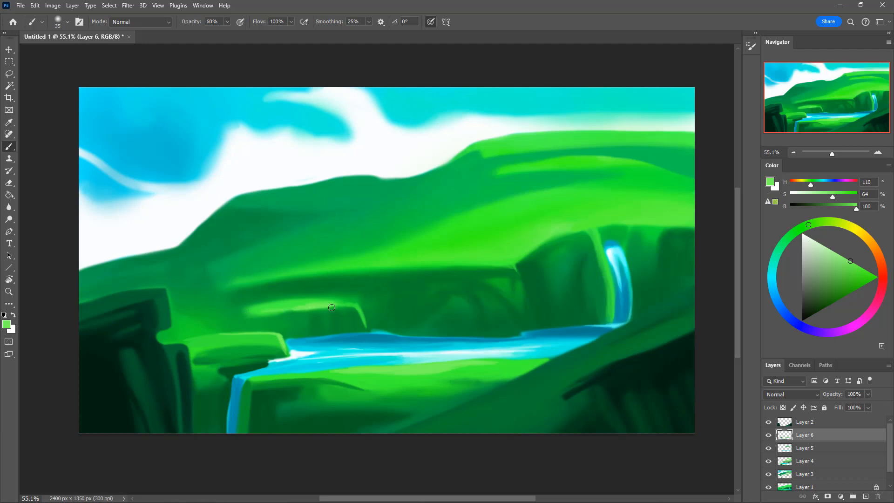
{"action": "left_click_drag", "start_coordinate": [346, 304], "coordinate": [357, 305]}
{"action": "mouse_move", "coordinate": [397, 265]}
{"action": "left_mouse_down"}
{"action": "mouse_move", "coordinate": [433, 264]}
{"action": "mouse_move", "coordinate": [395, 265]}
{"action": "mouse_move", "coordinate": [465, 261]}
{"action": "left_mouse_up"}
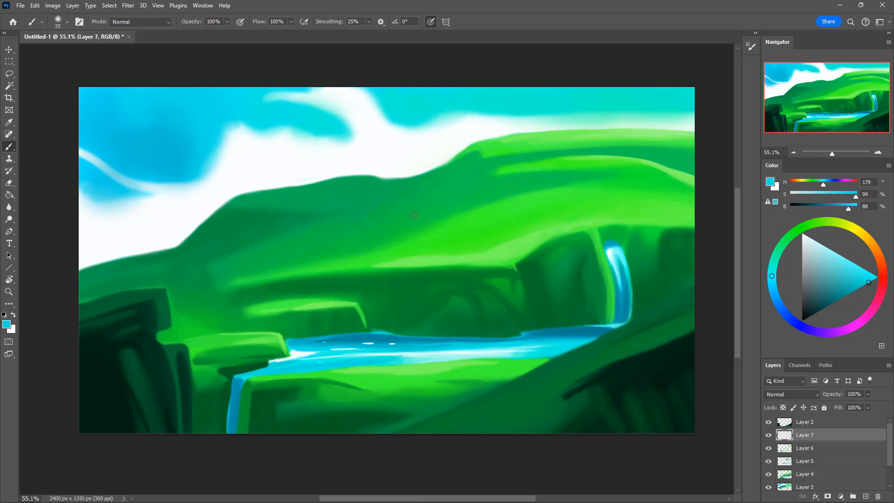
On Layer 7, sample the cloud white and paint a thin stroke along the cloud edge above the hill
{"action": "left_click", "coordinate": [389, 149], "text": "alt"}
{"action": "key", "text": "bracketright"}
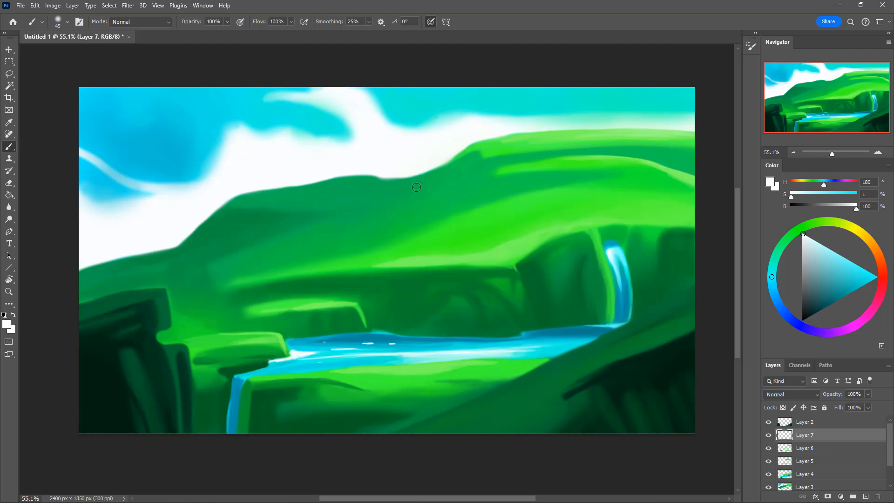
{"action": "key", "text": "bracketleft"}
{"action": "key", "text": "bracketleft"}
{"action": "key", "text": "bracketleft"}
{"action": "left_click", "coordinate": [423, 136], "text": "alt"}
{"action": "left_click_drag", "start_coordinate": [424, 128], "coordinate": [410, 131]}
Streak a white wisp from the central cloud into the cyan sky at 30% opacity with a size 60 brush
{"action": "key", "text": "bracketright"}
{"action": "key", "text": "bracketright"}
{"action": "key", "text": "bracketright"}
{"action": "key", "text": "bracketright"}
{"action": "key", "text": "1"}
{"action": "mouse_move", "coordinate": [411, 130]}
{"action": "left_mouse_down"}
{"action": "mouse_move", "coordinate": [365, 108]}
{"action": "mouse_move", "coordinate": [454, 129]}
{"action": "mouse_move", "coordinate": [364, 108]}
{"action": "left_mouse_up"}
{"action": "key", "text": "ctrl+z"}
{"action": "key", "text": "3"}
{"action": "key", "text": "bracketright"}
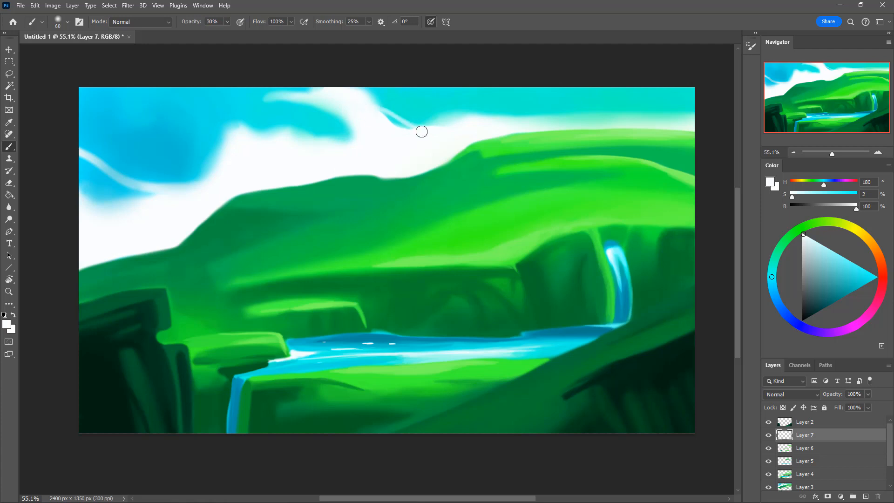
{"action": "left_click_drag", "start_coordinate": [410, 126], "coordinate": [378, 109]}
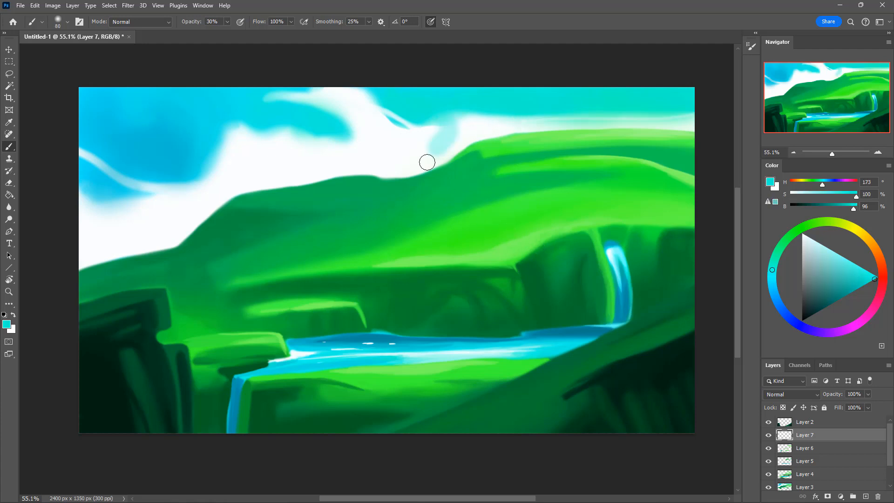
Glaze a cyan shadow on the cloud above the hill at 30% opacity, reshaping it with white at 100% opacity and size 60
{"action": "left_click_drag", "start_coordinate": [433, 144], "coordinate": [398, 147]}
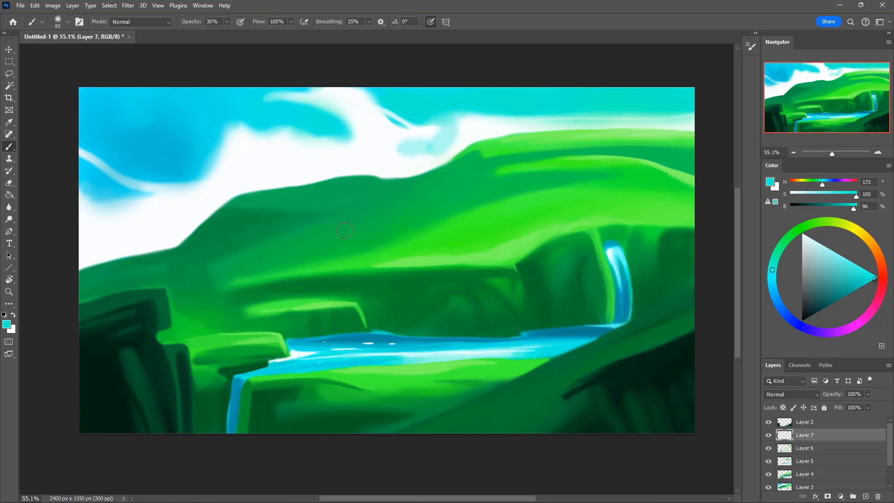
{"action": "left_click", "coordinate": [431, 134], "text": "alt"}
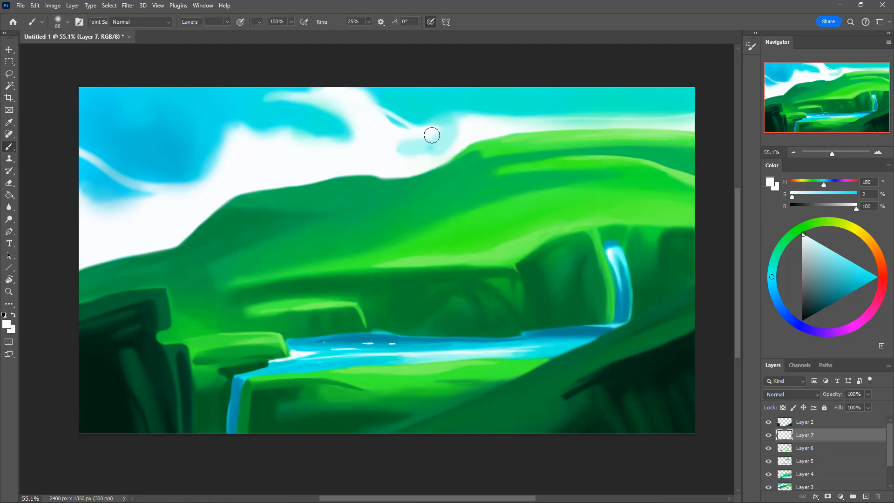
{"action": "key", "text": "bracketleft"}
{"action": "key", "text": "bracketleft"}
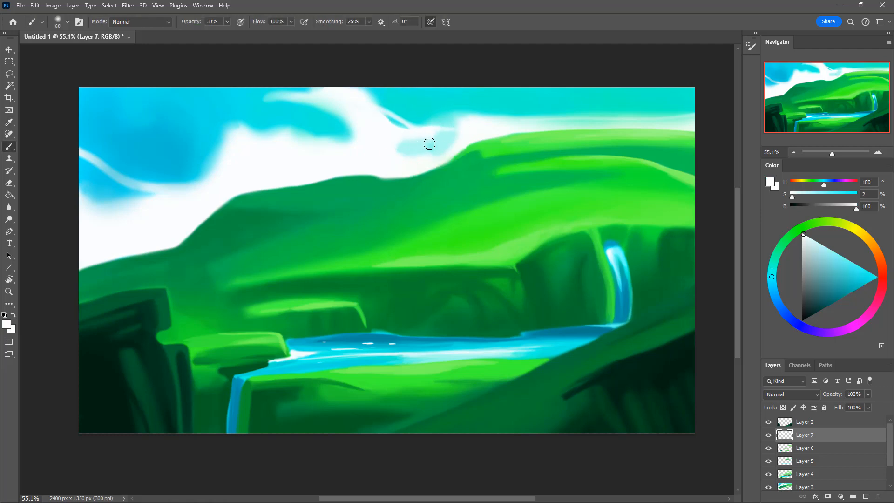
{"action": "key", "text": "0"}
{"action": "left_click_drag", "start_coordinate": [441, 128], "coordinate": [377, 173]}
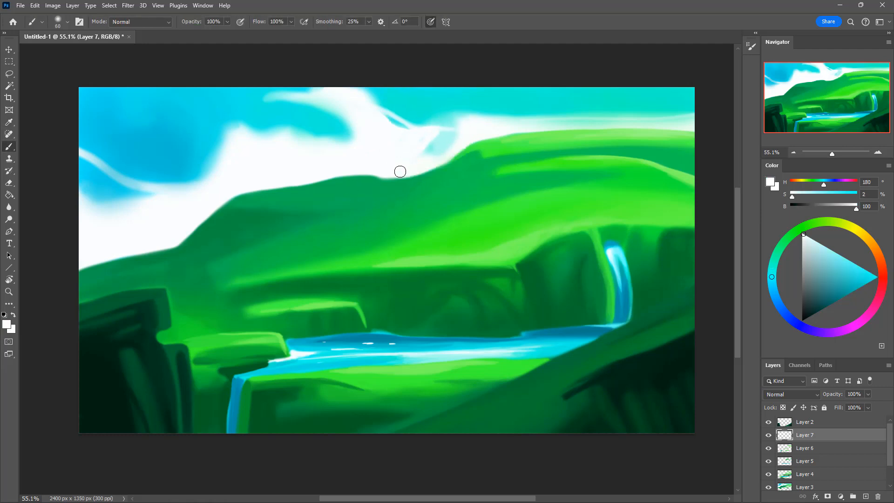
{"action": "left_click_drag", "start_coordinate": [439, 145], "coordinate": [425, 143]}
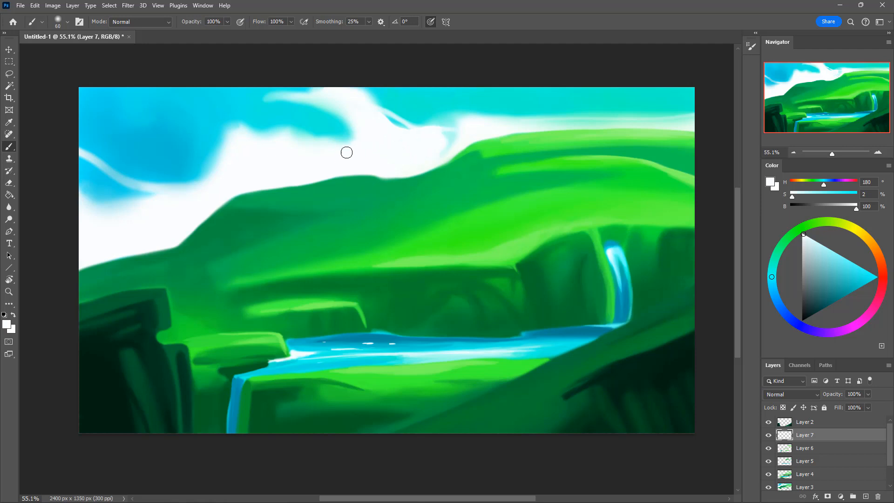
Paint a sharp white wisp across the upper cyan gap with a size 50 brush and strengthen the central cloud's edge
{"action": "key", "text": "bracketleft"}
{"action": "mouse_move", "coordinate": [353, 131]}
{"action": "left_mouse_down"}
{"action": "mouse_move", "coordinate": [321, 107]}
{"action": "mouse_move", "coordinate": [239, 89]}
{"action": "left_mouse_up"}
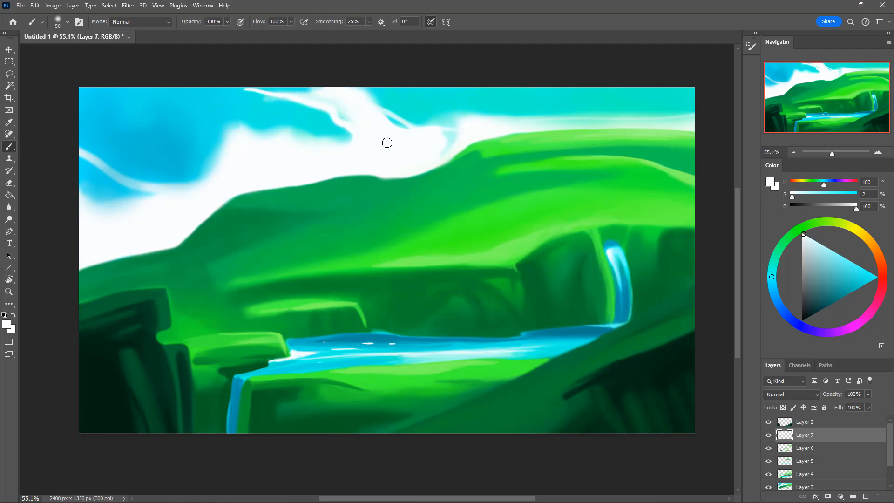
{"action": "key", "text": "bracketright"}
{"action": "key", "text": "bracketright"}
{"action": "mouse_move", "coordinate": [380, 104]}
{"action": "left_mouse_down"}
{"action": "mouse_move", "coordinate": [359, 124]}
{"action": "mouse_move", "coordinate": [350, 99]}
{"action": "mouse_move", "coordinate": [399, 139]}
{"action": "mouse_move", "coordinate": [379, 97]}
{"action": "mouse_move", "coordinate": [396, 127]}
{"action": "mouse_move", "coordinate": [382, 98]}
{"action": "mouse_move", "coordinate": [405, 102]}
{"action": "mouse_move", "coordinate": [390, 113]}
{"action": "mouse_move", "coordinate": [382, 100]}
{"action": "mouse_move", "coordinate": [393, 132]}
{"action": "mouse_move", "coordinate": [405, 135]}
{"action": "mouse_move", "coordinate": [383, 112]}
{"action": "mouse_move", "coordinate": [422, 137]}
{"action": "left_mouse_up"}
Define the low white cloud bank along the bright hilltop with brush sizes 45 and 35
{"action": "key", "text": "bracketleft"}
{"action": "key", "text": "bracketleft"}
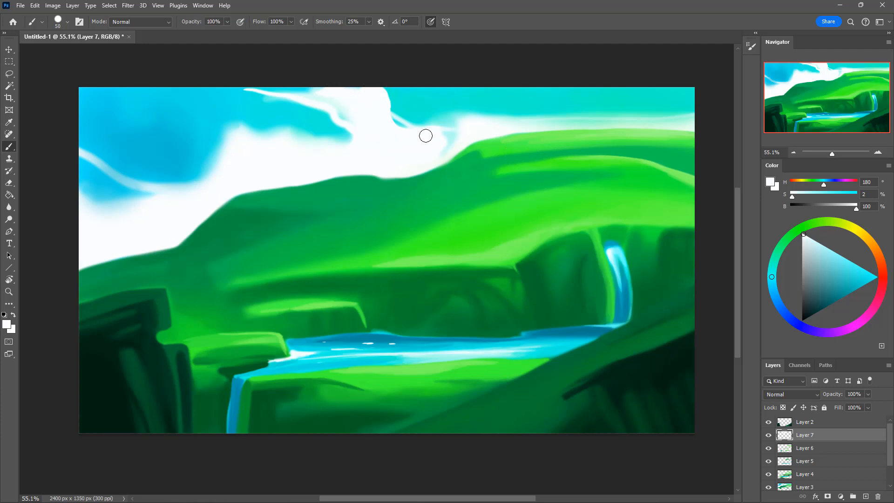
{"action": "key", "text": "bracketleft"}
{"action": "mouse_move", "coordinate": [431, 126]}
{"action": "left_mouse_down"}
{"action": "mouse_move", "coordinate": [446, 140]}
{"action": "mouse_move", "coordinate": [431, 154]}
{"action": "left_mouse_up"}
{"action": "left_click_drag", "start_coordinate": [463, 115], "coordinate": [522, 120]}
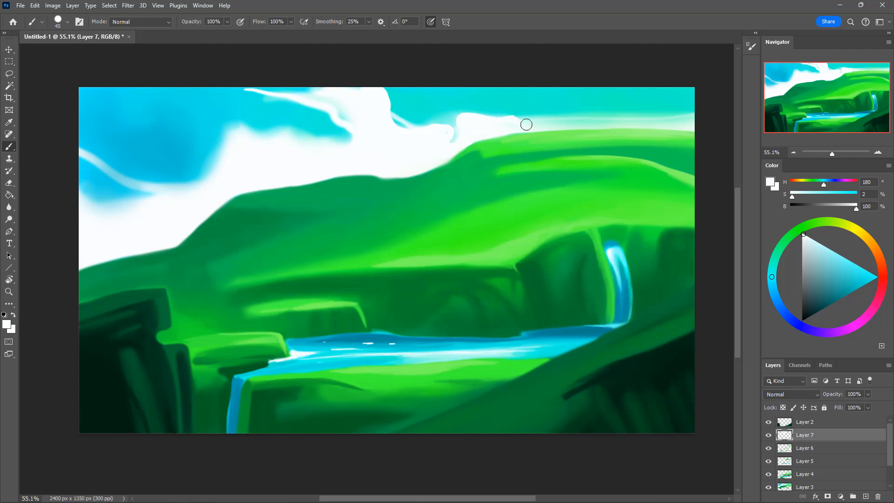
{"action": "key", "text": "bracketleft"}
{"action": "left_click_drag", "start_coordinate": [547, 126], "coordinate": [621, 126]}
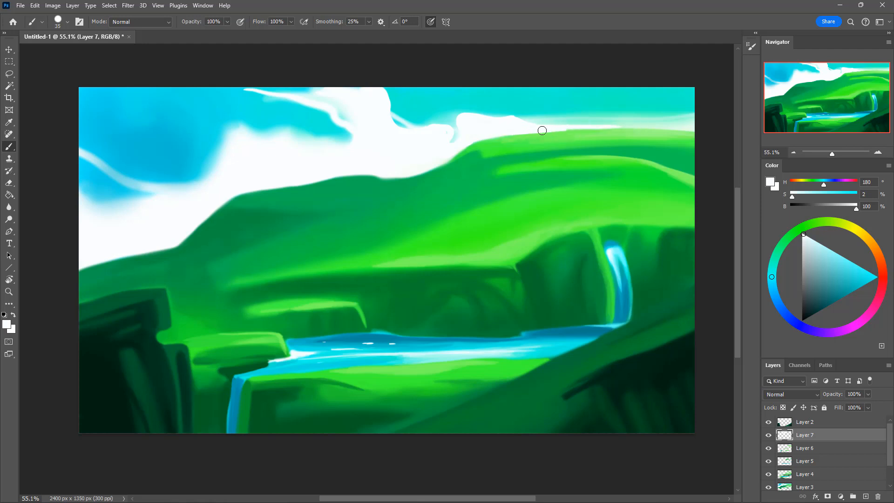
{"action": "left_click_drag", "start_coordinate": [541, 130], "coordinate": [726, 132]}
Sharpen the distant hill's ridge line with white strokes along the dip, undoing the first stroke
{"action": "mouse_move", "coordinate": [468, 143]}
{"action": "left_mouse_down"}
{"action": "mouse_move", "coordinate": [422, 176]}
{"action": "mouse_move", "coordinate": [472, 140]}
{"action": "mouse_move", "coordinate": [409, 176]}
{"action": "left_mouse_up"}
{"action": "key", "text": "ctrl+z"}
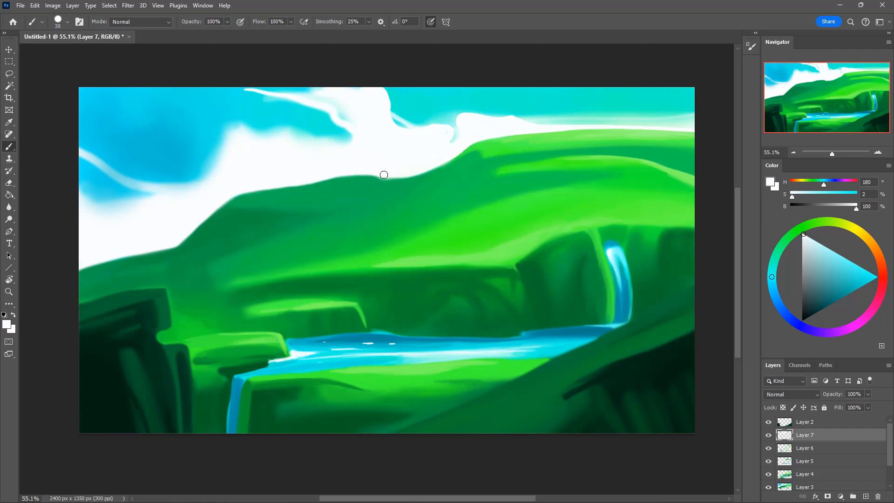
{"action": "left_click_drag", "start_coordinate": [392, 178], "coordinate": [436, 169]}
{"action": "left_click_drag", "start_coordinate": [330, 177], "coordinate": [404, 171]}
Flip the canvas horizontally and shape the cloud tops, upper wisp and a rounded puff in white at 100% opacity
{"action": "key", "text": "ctrl+shift+h"}
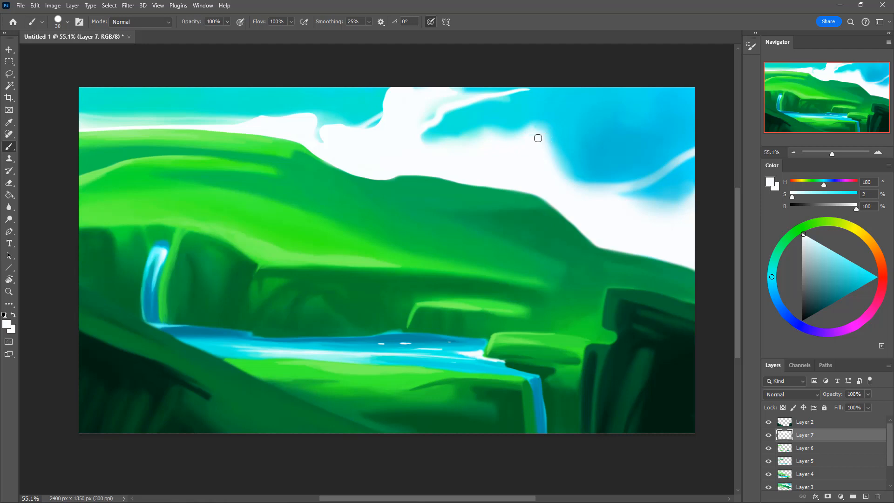
{"action": "left_click_drag", "start_coordinate": [538, 138], "coordinate": [477, 140]}
{"action": "key", "text": "bracketright"}
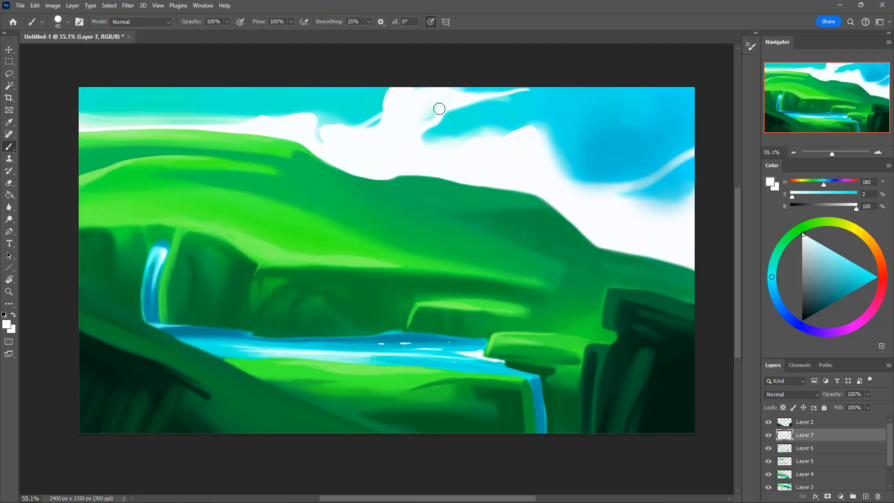
{"action": "left_click_drag", "start_coordinate": [438, 101], "coordinate": [428, 114]}
{"action": "key", "text": "bracketleft"}
{"action": "left_click_drag", "start_coordinate": [423, 103], "coordinate": [540, 88]}
{"action": "key", "text": "bracketright"}
{"action": "mouse_move", "coordinate": [515, 140]}
{"action": "left_mouse_down"}
{"action": "mouse_move", "coordinate": [546, 133]}
{"action": "mouse_move", "coordinate": [551, 150]}
{"action": "mouse_move", "coordinate": [514, 137]}
{"action": "mouse_move", "coordinate": [523, 137]}
{"action": "mouse_move", "coordinate": [520, 158]}
{"action": "mouse_move", "coordinate": [534, 134]}
{"action": "mouse_move", "coordinate": [513, 131]}
{"action": "mouse_move", "coordinate": [493, 154]}
{"action": "left_mouse_up"}
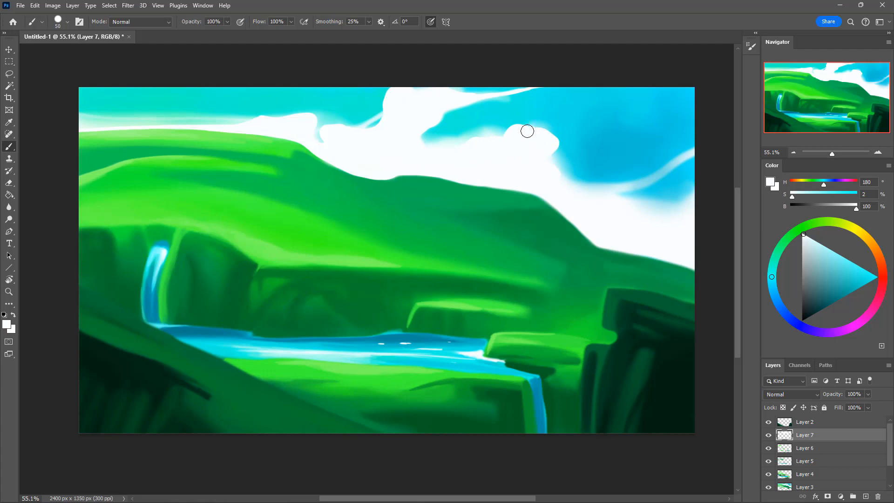
Redraw the curved white streak beneath the deep blue sky patch at 100% opacity with a size 45 brush
{"action": "key", "text": "bracketleft"}
{"action": "mouse_move", "coordinate": [540, 154]}
{"action": "left_mouse_down"}
{"action": "mouse_move", "coordinate": [563, 190]}
{"action": "mouse_move", "coordinate": [602, 196]}
{"action": "mouse_move", "coordinate": [577, 192]}
{"action": "mouse_move", "coordinate": [655, 180]}
{"action": "mouse_move", "coordinate": [692, 150]}
{"action": "mouse_move", "coordinate": [658, 175]}
{"action": "mouse_move", "coordinate": [607, 185]}
{"action": "mouse_move", "coordinate": [636, 184]}
{"action": "mouse_move", "coordinate": [592, 190]}
{"action": "mouse_move", "coordinate": [559, 182]}
{"action": "mouse_move", "coordinate": [607, 193]}
{"action": "mouse_move", "coordinate": [581, 191]}
{"action": "mouse_move", "coordinate": [651, 181]}
{"action": "mouse_move", "coordinate": [704, 139]}
{"action": "left_mouse_up"}
{"action": "key", "text": "3"}
{"action": "key", "text": "0"}
{"action": "key", "text": "bracketright"}
{"action": "key", "text": "ctrl+z"}
{"action": "left_click_drag", "start_coordinate": [579, 192], "coordinate": [644, 185]}
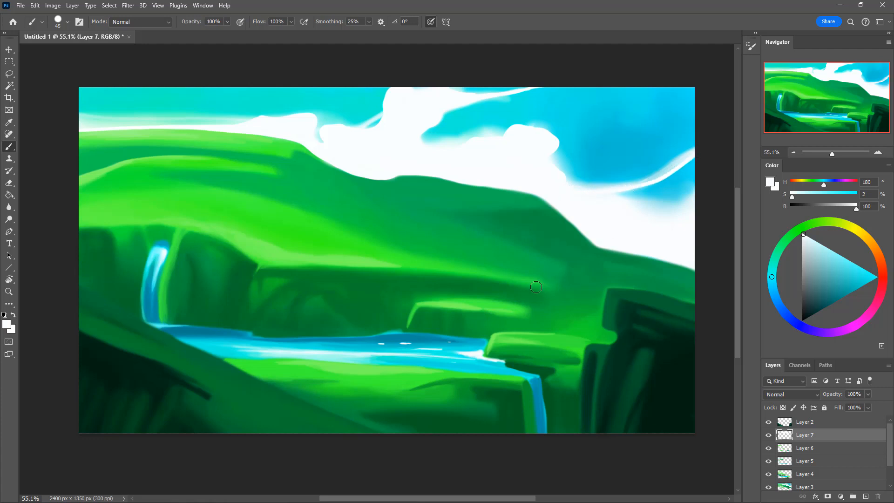
Carve a notch under the rounded central cloud puff with sampled light cyan of H 176, S 65, B 96
{"action": "key", "text": "i"}
{"action": "left_click", "coordinate": [488, 123]}
{"action": "key", "text": "b"}
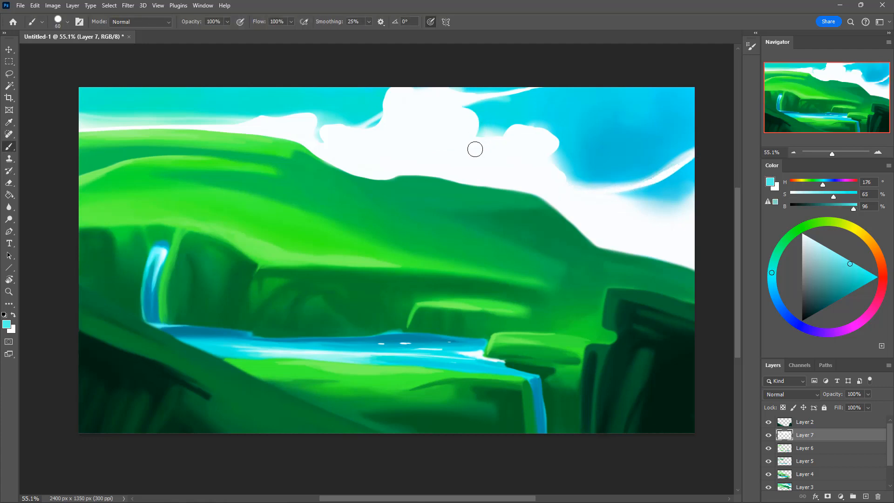
{"action": "mouse_move", "coordinate": [466, 148]}
{"action": "left_mouse_down"}
{"action": "mouse_move", "coordinate": [478, 134]}
{"action": "mouse_move", "coordinate": [454, 153]}
{"action": "left_mouse_up"}
{"action": "key", "text": "ctrl+z"}
{"action": "key", "text": "3"}
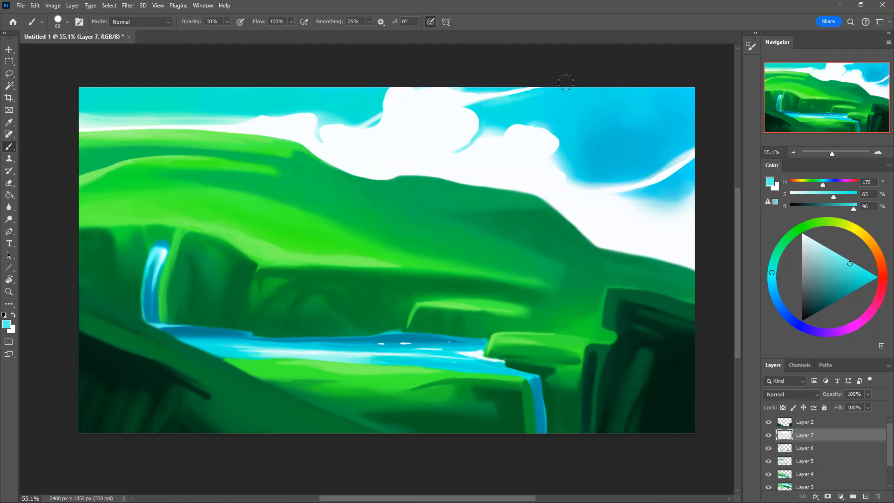
Add a thin cyan shadow under the right cloud puff at 30% opacity, using H 176, S 71, B 96 and size 45
{"action": "left_click", "coordinate": [487, 105], "text": "alt"}
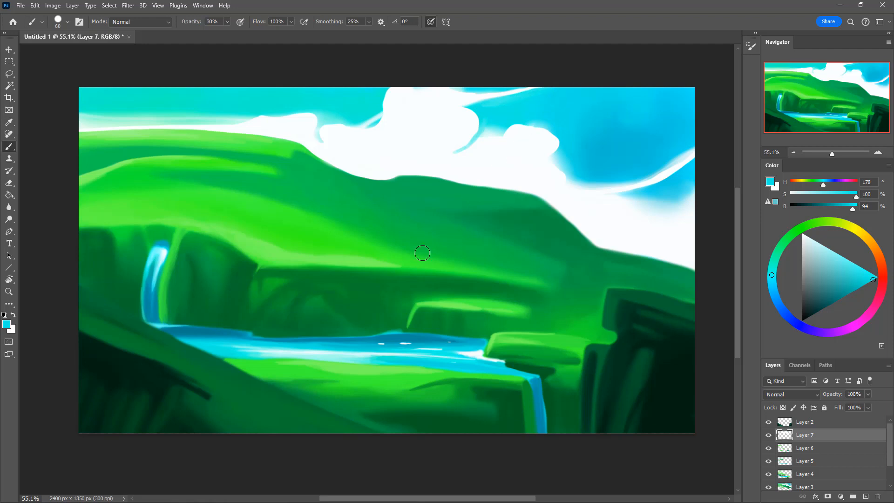
{"action": "key", "text": "bracketleft"}
{"action": "key", "text": "bracketleft"}
{"action": "left_click", "coordinate": [471, 104], "text": "alt"}
{"action": "mouse_move", "coordinate": [473, 106]}
{"action": "left_mouse_down"}
{"action": "mouse_move", "coordinate": [442, 116]}
{"action": "mouse_move", "coordinate": [434, 109]}
{"action": "left_mouse_up"}
{"action": "key", "text": "ctrl+z"}
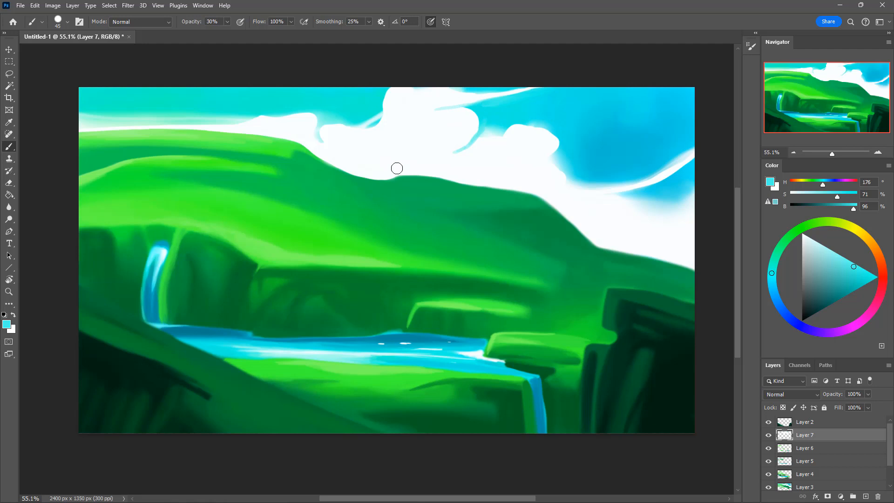
{"action": "left_click_drag", "start_coordinate": [529, 162], "coordinate": [558, 154]}
Try to extend the small blue sky patch below the white streak with sampled blues at 30% opacity, undoing the strokes
{"action": "left_click", "coordinate": [658, 184], "text": "alt"}
{"action": "key", "text": "bracketright"}
{"action": "left_click_drag", "start_coordinate": [638, 197], "coordinate": [662, 214]}
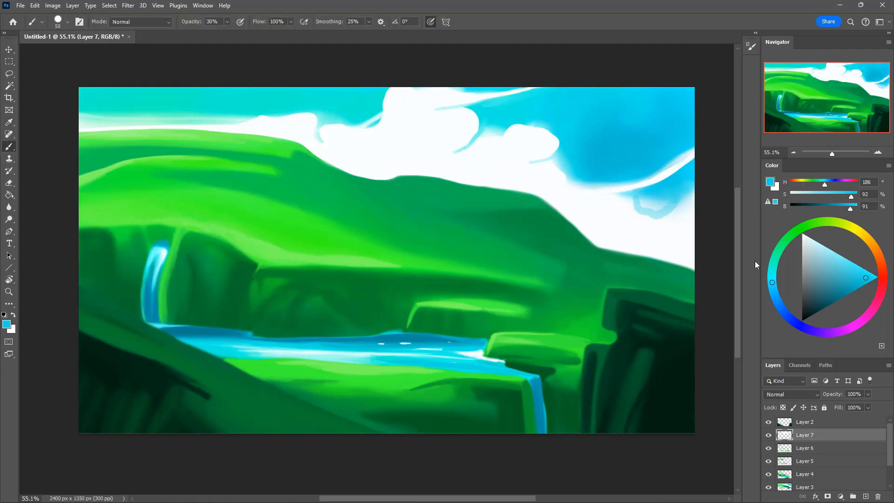
{"action": "key", "text": "ctrl+z"}
{"action": "left_click", "coordinate": [657, 194], "text": "alt"}
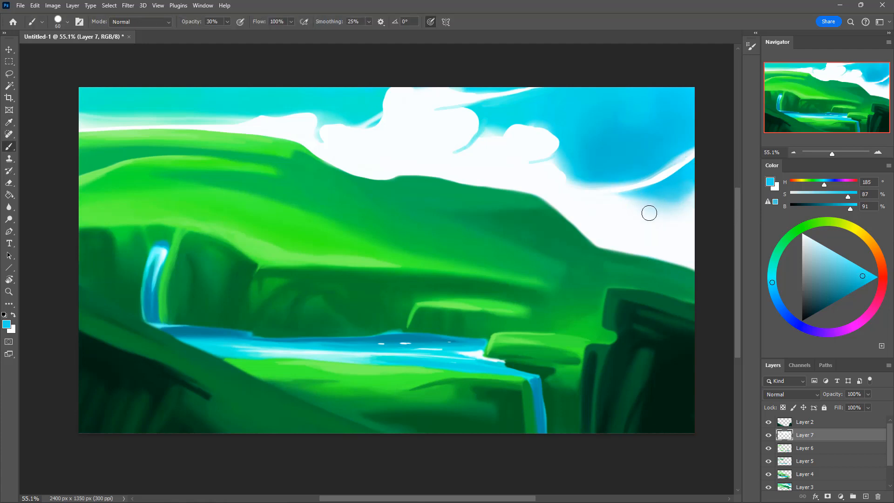
{"action": "mouse_move", "coordinate": [648, 204]}
{"action": "left_mouse_down"}
{"action": "mouse_move", "coordinate": [620, 237]}
{"action": "mouse_move", "coordinate": [658, 193]}
{"action": "left_mouse_up"}
{"action": "key", "text": "ctrl+z"}
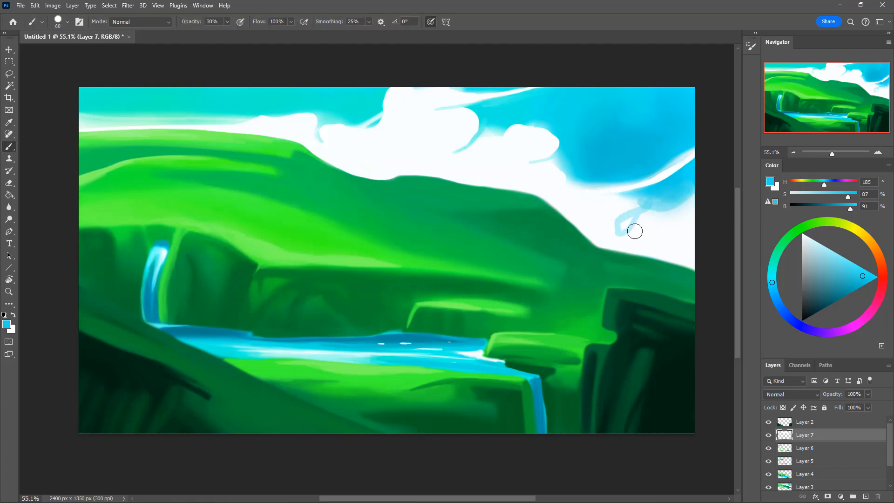
{"action": "key", "text": "ctrl+z"}
Paint thin white wisps through the small blue patch below the streak at 30% opacity, narrowing the brush to size 35
{"action": "left_click", "coordinate": [634, 212], "text": "alt"}
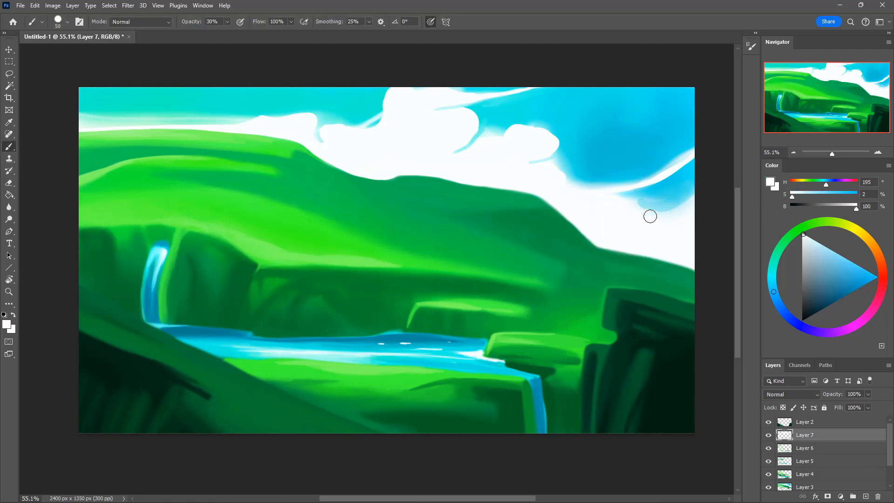
{"action": "key", "text": "bracketleft"}
{"action": "key", "text": "bracketleft"}
{"action": "left_click_drag", "start_coordinate": [635, 201], "coordinate": [700, 180]}
{"action": "left_click", "coordinate": [643, 195], "text": "alt"}
{"action": "key", "text": "bracketleft"}
{"action": "key", "text": "bracketleft"}
{"action": "left_click_drag", "start_coordinate": [640, 200], "coordinate": [695, 187]}
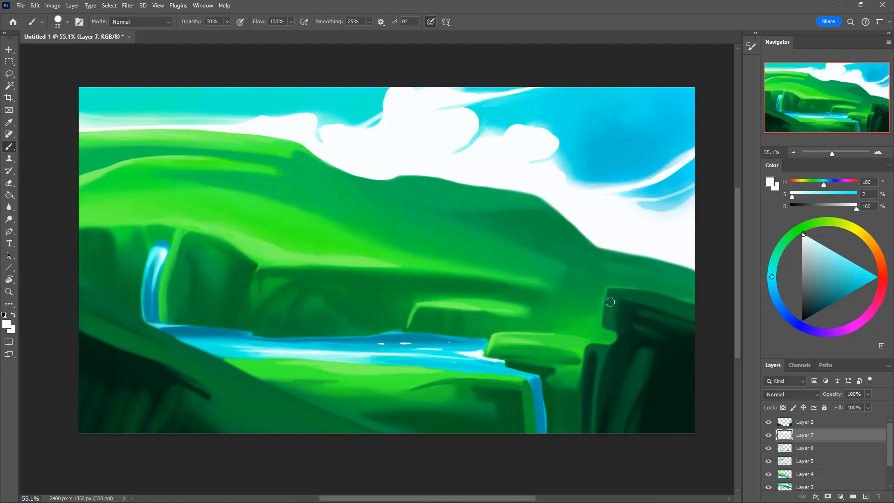
Soften the central cloud puff's edges and the cloud below the blue sky with a soft near-white brush of size 400 at 30% opacity
{"action": "left_click", "coordinate": [508, 164], "text": "alt"}
{"action": "key", "text": "bracketright"}
{"action": "key", "text": "bracketright"}
{"action": "key", "text": "bracketright"}
{"action": "key", "text": "bracketright"}
{"action": "key", "text": "bracketright"}
{"action": "key", "text": "bracketright"}
{"action": "key", "text": "bracketright"}
{"action": "key", "text": "bracketright"}
{"action": "key", "text": "bracketright"}
{"action": "key", "text": "bracketright"}
{"action": "key", "text": "bracketright"}
{"action": "key", "text": "bracketright"}
{"action": "key", "text": "shift+bracketleft"}
{"action": "key", "text": "shift+bracketleft"}
{"action": "key", "text": "shift+bracketleft"}
{"action": "key", "text": "shift+bracketleft"}
{"action": "key", "text": "bracketright"}
{"action": "key", "text": "bracketright"}
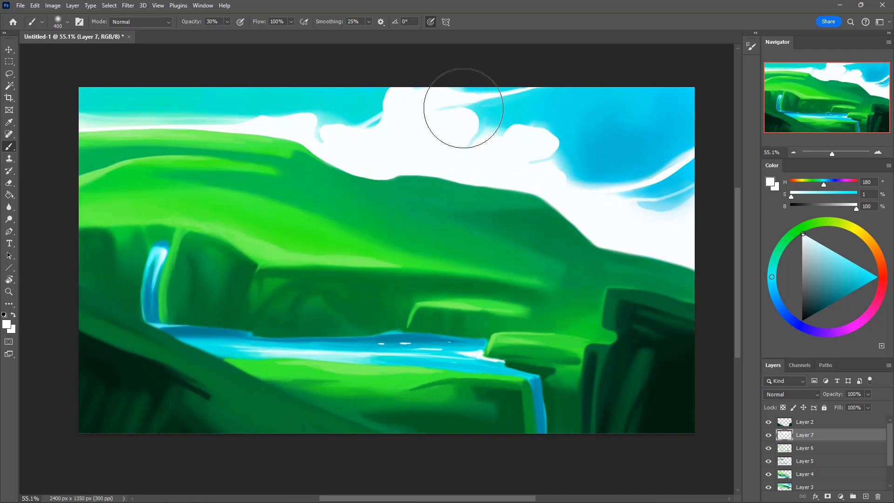
{"action": "left_click_drag", "start_coordinate": [475, 100], "coordinate": [467, 113]}
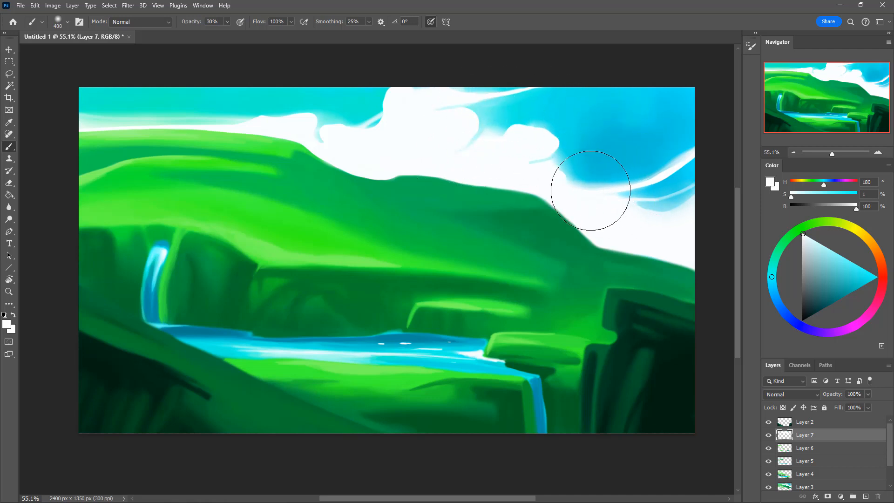
{"action": "left_click_drag", "start_coordinate": [591, 190], "coordinate": [601, 189]}
Soften the right cloud puff's shadow with a near-white brush of size 175, and sample cyan H 177, S 71, B 96 beside the central puff
{"action": "key", "text": "bracketleft"}
{"action": "key", "text": "bracketleft"}
{"action": "key", "text": "bracketleft"}
{"action": "key", "text": "bracketleft"}
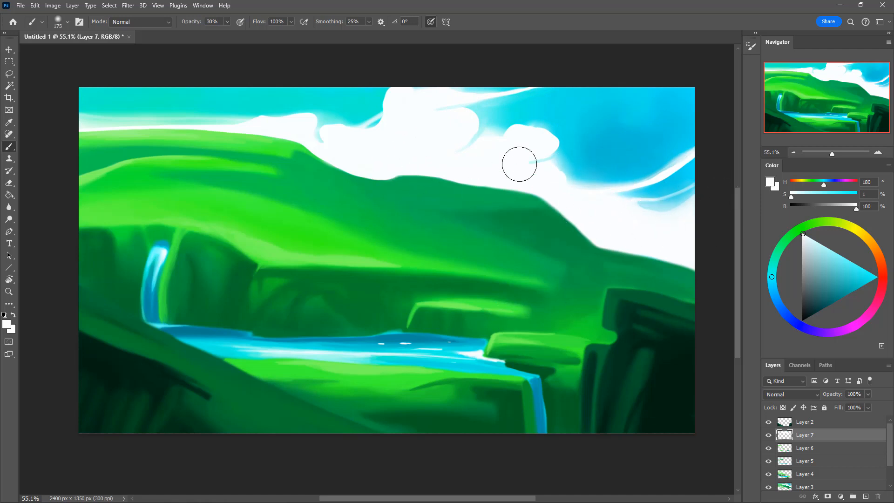
{"action": "key", "text": "i"}
{"action": "left_click", "coordinate": [500, 113]}
{"action": "key", "text": "b"}
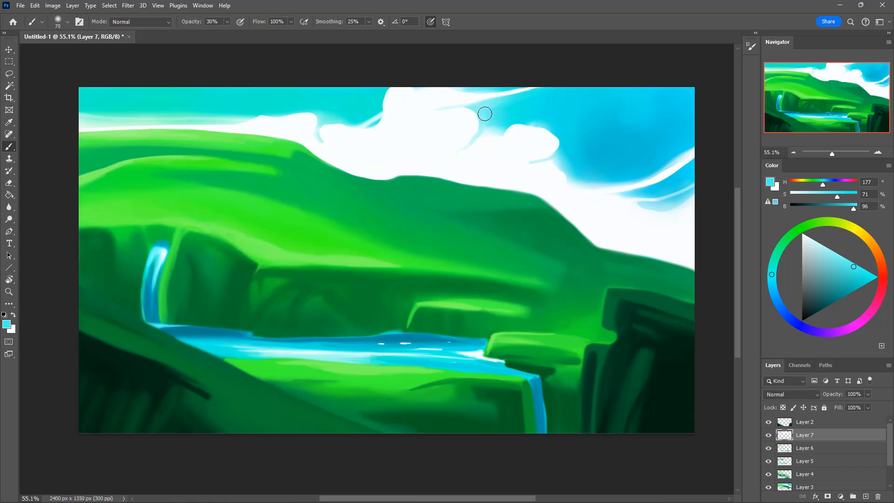
Add a small bump to the descending ridge with green H 147, S 100, B 56 at 100% opacity, trimming it with near-white
{"action": "left_click", "coordinate": [596, 245], "text": "alt"}
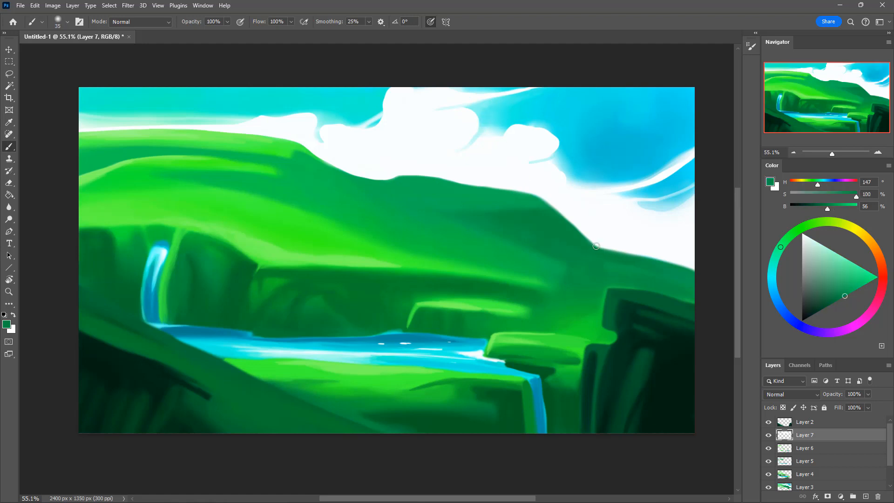
{"action": "mouse_move", "coordinate": [596, 245]}
{"action": "left_mouse_down"}
{"action": "mouse_move", "coordinate": [622, 255]}
{"action": "mouse_move", "coordinate": [602, 248]}
{"action": "mouse_move", "coordinate": [634, 259]}
{"action": "mouse_move", "coordinate": [592, 241]}
{"action": "left_mouse_up"}
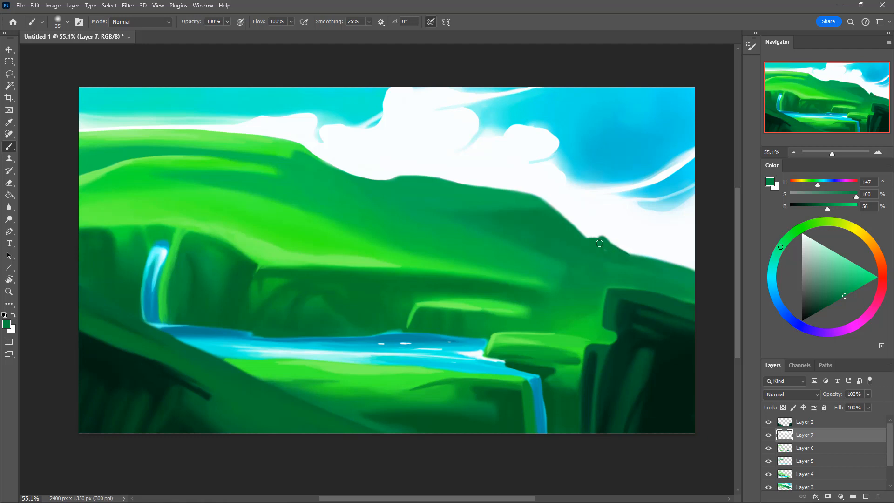
{"action": "left_click", "coordinate": [592, 226], "text": "alt"}
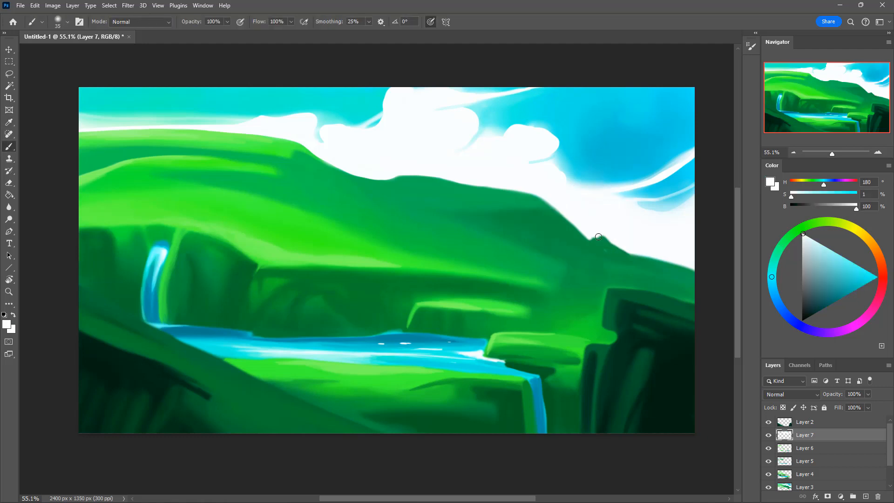
{"action": "left_click_drag", "start_coordinate": [599, 237], "coordinate": [609, 235]}
{"action": "left_click", "coordinate": [604, 249], "text": "alt"}
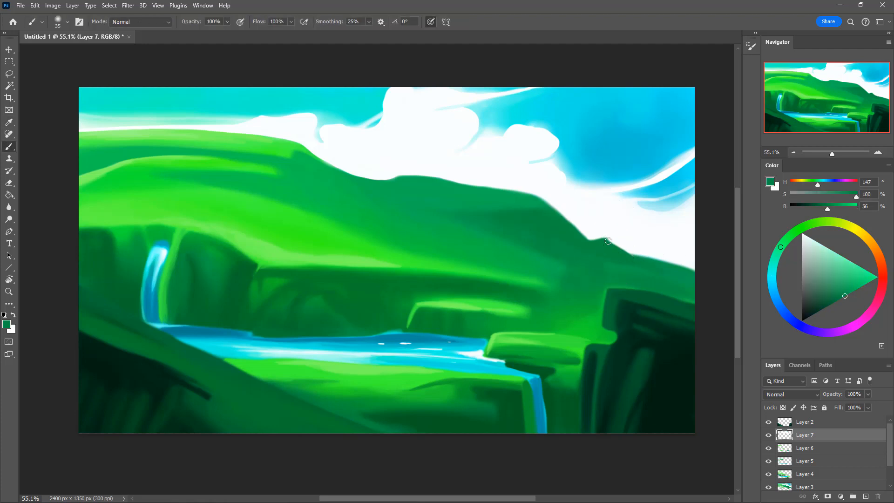
Sharpen the ridge edge down to the canvas border with green H 148, S 99, B 63, and refill the bump with H 147, S 100, B 56
{"action": "left_click", "coordinate": [603, 262], "text": "alt"}
{"action": "mouse_move", "coordinate": [633, 258]}
{"action": "left_mouse_down"}
{"action": "mouse_move", "coordinate": [658, 264]}
{"action": "mouse_move", "coordinate": [606, 260]}
{"action": "mouse_move", "coordinate": [689, 268]}
{"action": "mouse_move", "coordinate": [649, 263]}
{"action": "mouse_move", "coordinate": [696, 274]}
{"action": "left_mouse_up"}
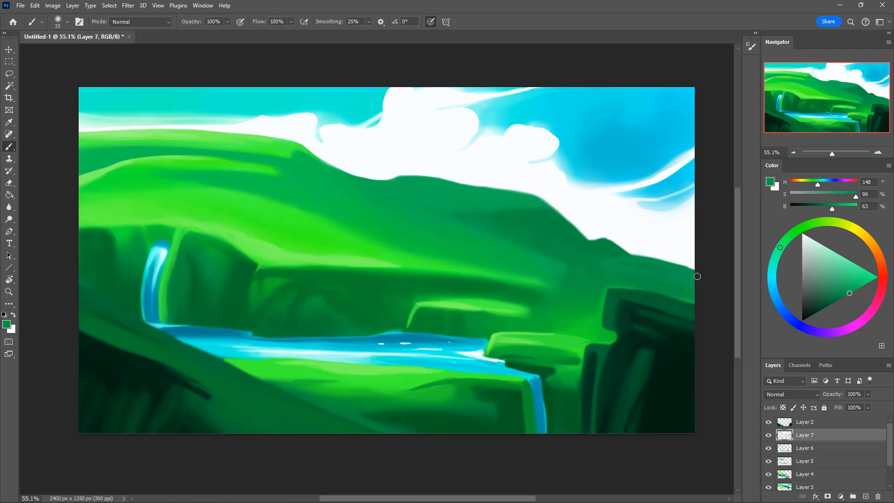
{"action": "left_click", "coordinate": [605, 242], "text": "alt"}
{"action": "key", "text": "bracketright"}
{"action": "left_click_drag", "start_coordinate": [607, 241], "coordinate": [626, 252]}
Trim the top contour of the ridge bump with sampled near-white H 180, S 1, B 100 at brush size 20
{"action": "key", "text": "i"}
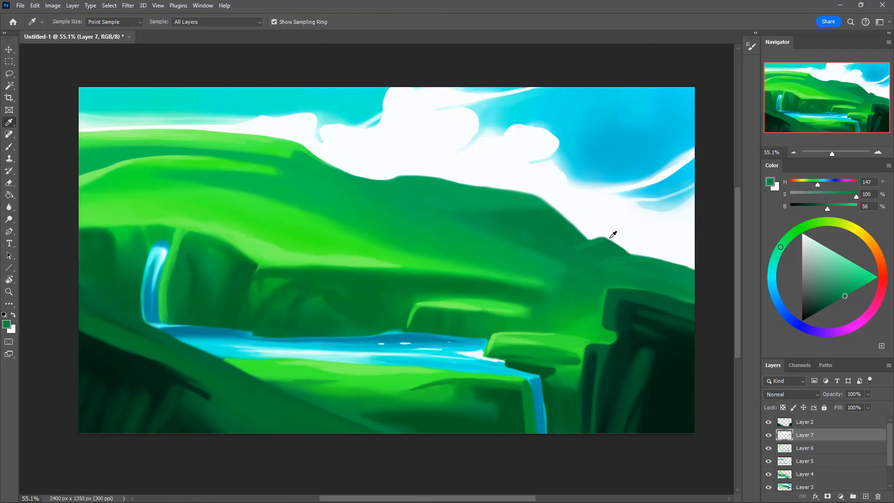
{"action": "left_click", "coordinate": [610, 237]}
{"action": "key", "text": "b"}
{"action": "left_click_drag", "start_coordinate": [591, 239], "coordinate": [638, 248]}
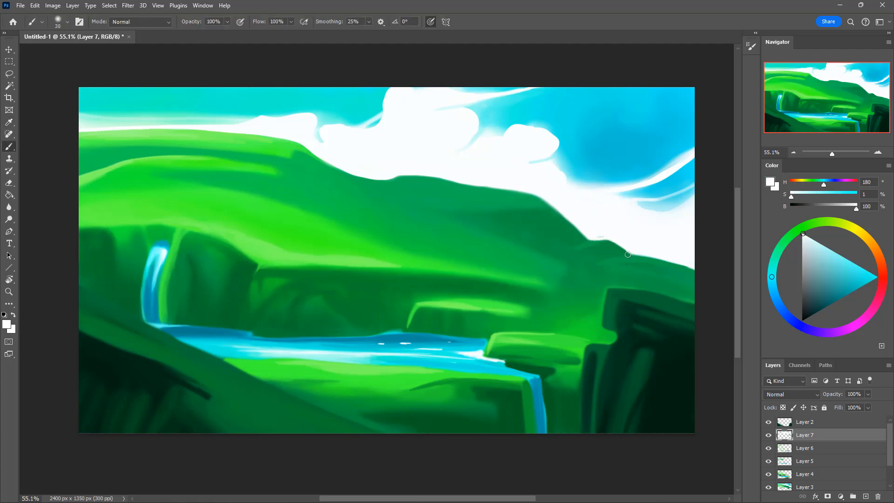
Create a new layer above Layer 2 and refine the dark cliff's edge and the bank beside the foreground waterfall with sampled greens
{"action": "left_click_drag", "start_coordinate": [583, 354], "coordinate": [579, 376]}
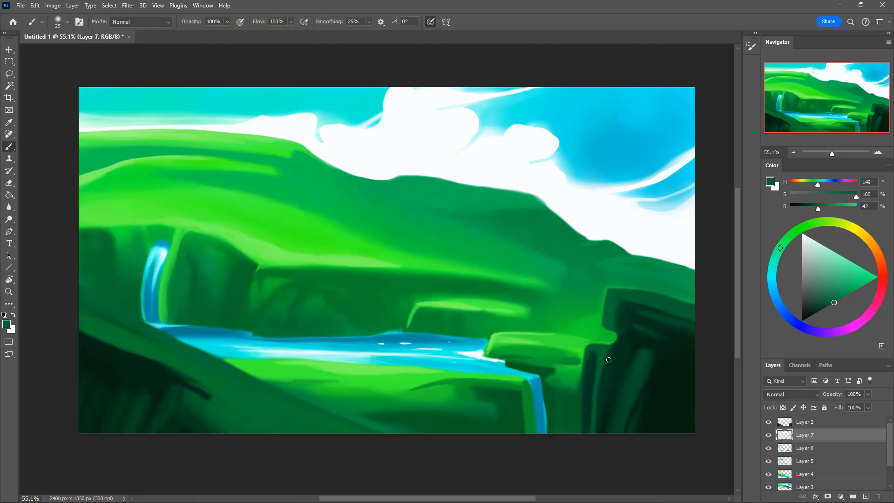
{"action": "left_click", "coordinate": [810, 422]}
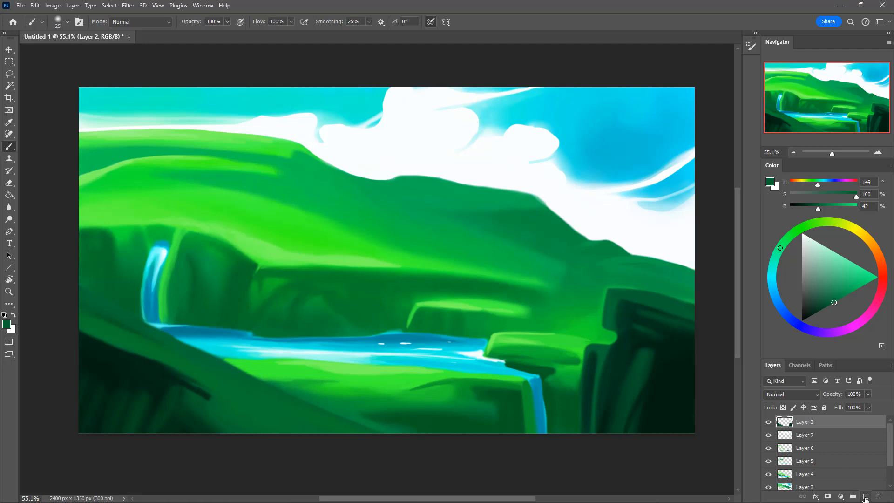
{"action": "left_click", "coordinate": [865, 497]}
{"action": "left_click", "coordinate": [606, 348], "text": "alt"}
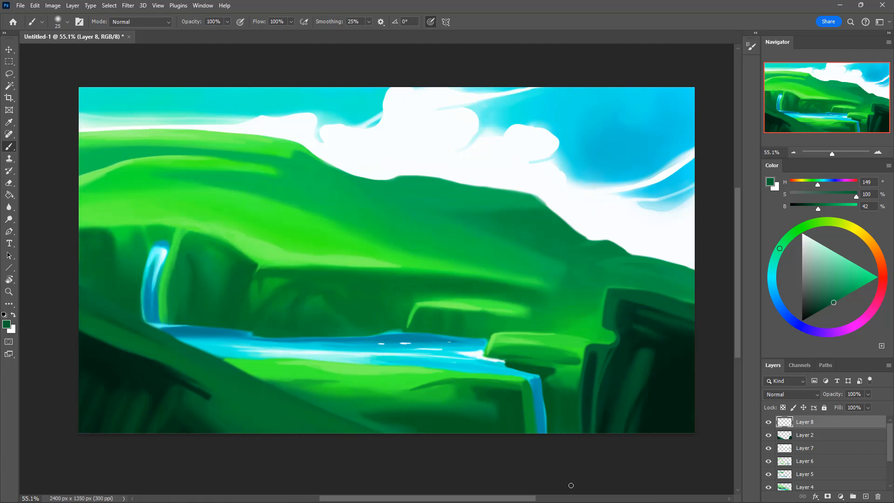
{"action": "left_click", "coordinate": [606, 324], "text": "alt"}
{"action": "left_click_drag", "start_coordinate": [610, 290], "coordinate": [708, 313]}
{"action": "left_click", "coordinate": [553, 382], "text": "alt"}
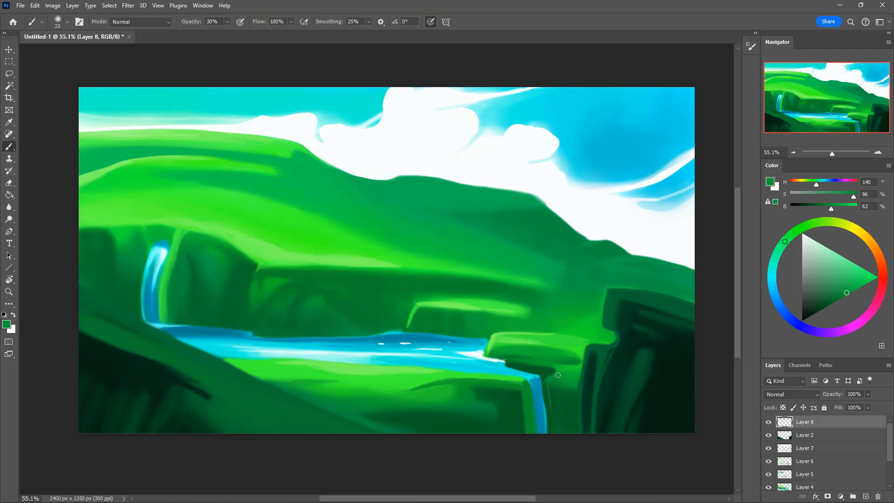
{"action": "left_click", "coordinate": [547, 378], "text": "alt"}
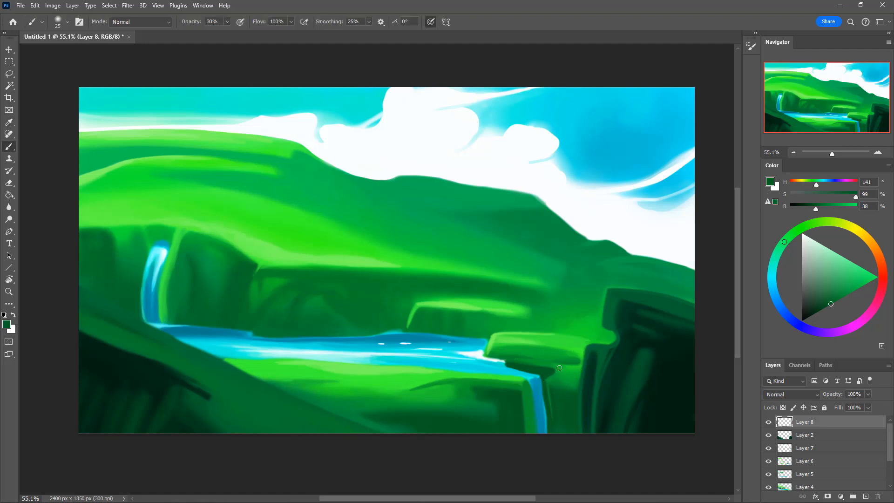
Shade the foreground waterfall at 30% opacity with sampled cyan H 179, S 99, B 88 and blue H 186, S 99, B 68
{"action": "key", "text": "i"}
{"action": "left_click", "coordinate": [535, 373]}
{"action": "key", "text": "b"}
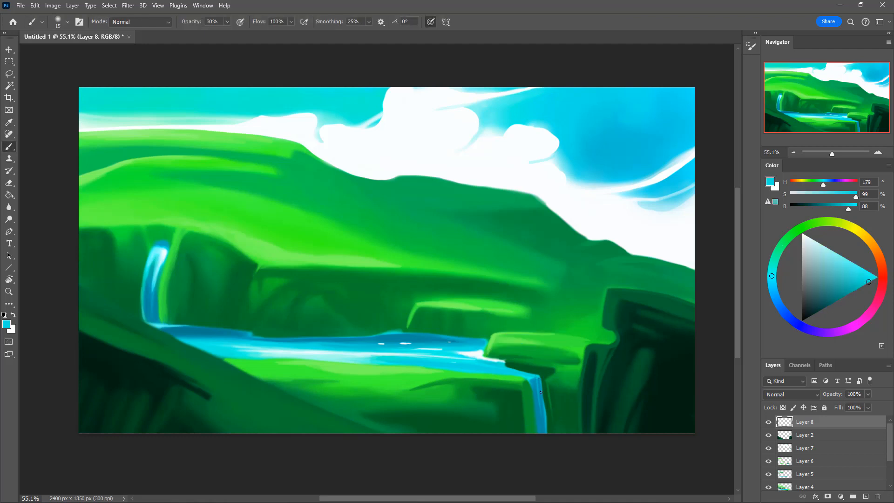
{"action": "left_click", "coordinate": [539, 379], "text": "alt"}
{"action": "key", "text": "bracketright"}
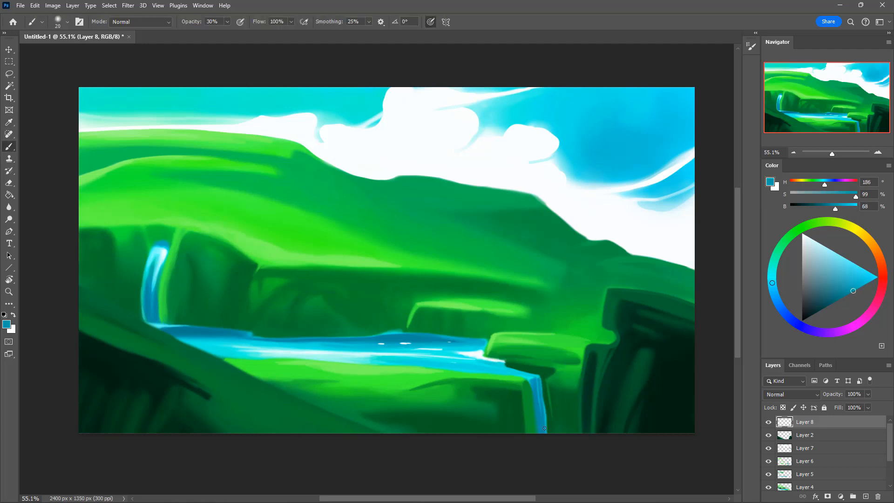
Darken the lower part of the foreground waterfall with deep blues H 188, S 100, B 40 and H 187, S 99, B 52
{"action": "key", "text": "i"}
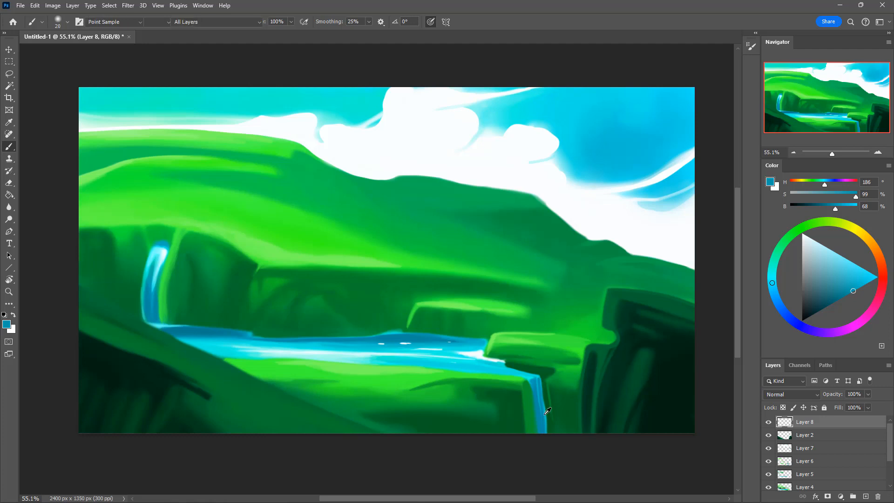
{"action": "left_click", "coordinate": [542, 419]}
{"action": "left_click_drag", "start_coordinate": [843, 305], "coordinate": [841, 309]}
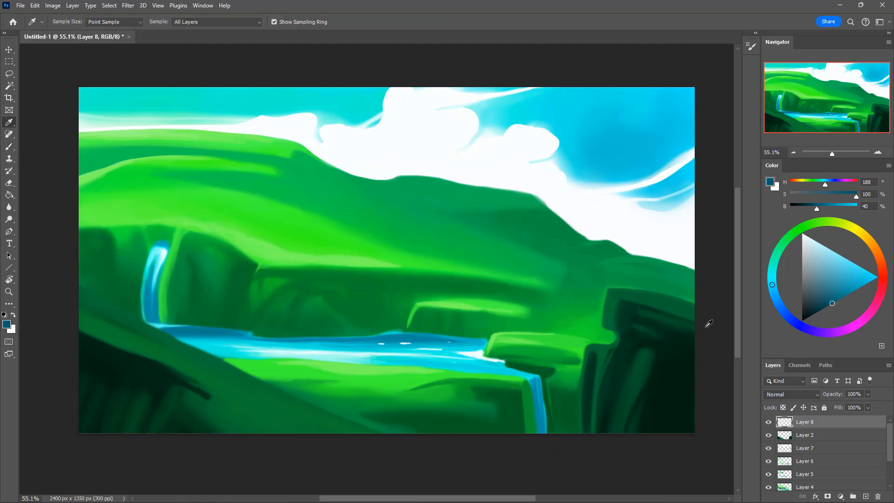
{"action": "key", "text": "b"}
{"action": "left_click", "coordinate": [539, 426], "text": "alt"}
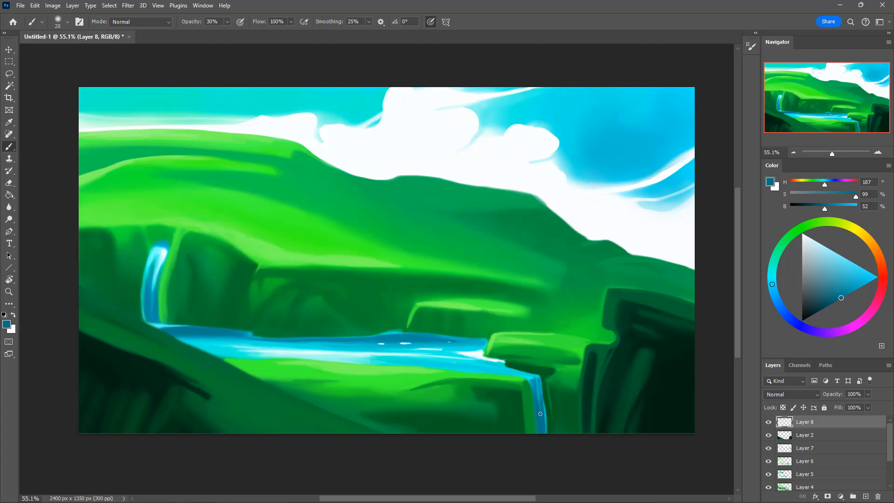
Clean up the waterline under the grassy ledge at 100% opacity with green H 141, S 99, B 39 and cyan H 178, S 99, B 89, comparing Layer 8 on and off
{"action": "left_click", "coordinate": [514, 357], "text": "alt"}
{"action": "key", "text": "0"}
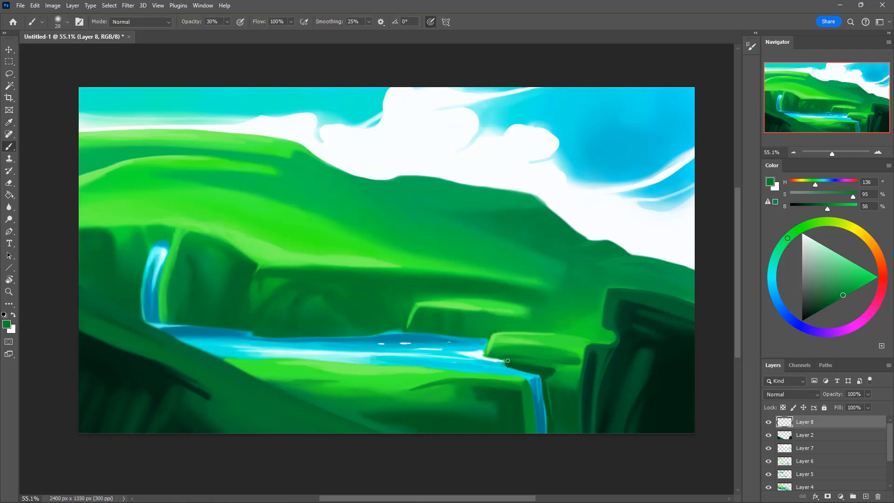
{"action": "left_click", "coordinate": [539, 360], "text": "alt"}
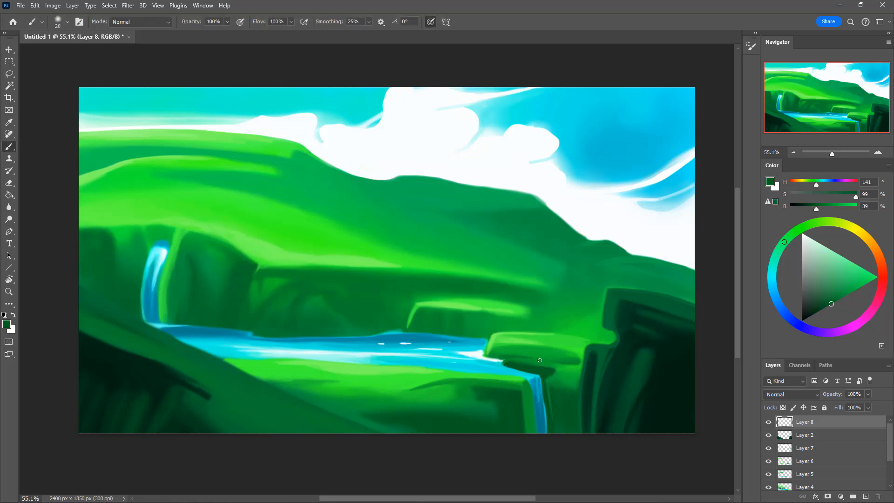
{"action": "left_click", "coordinate": [507, 367], "text": "alt"}
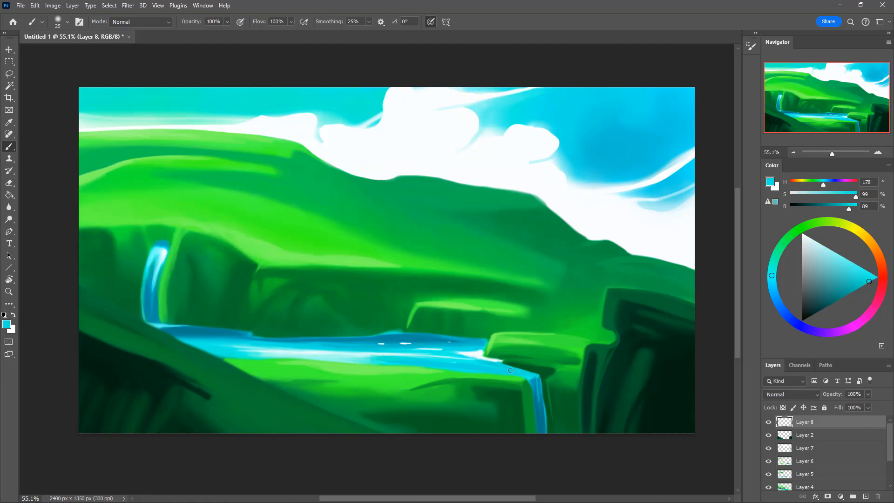
{"action": "key", "text": "bracketright"}
{"action": "left_click", "coordinate": [769, 422]}
{"action": "left_click", "coordinate": [769, 422]}
{"action": "left_click", "coordinate": [769, 422]}
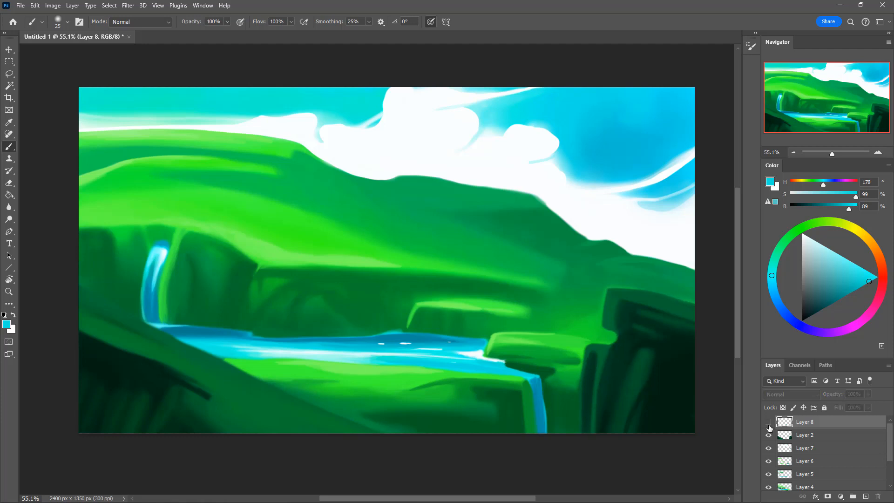
{"action": "left_click", "coordinate": [768, 422]}
Brighten the grassy ledge's top and near corner at 30% opacity with greens H 123, S 79, B 91 and H 115, S 67, B 97
{"action": "key", "text": "i"}
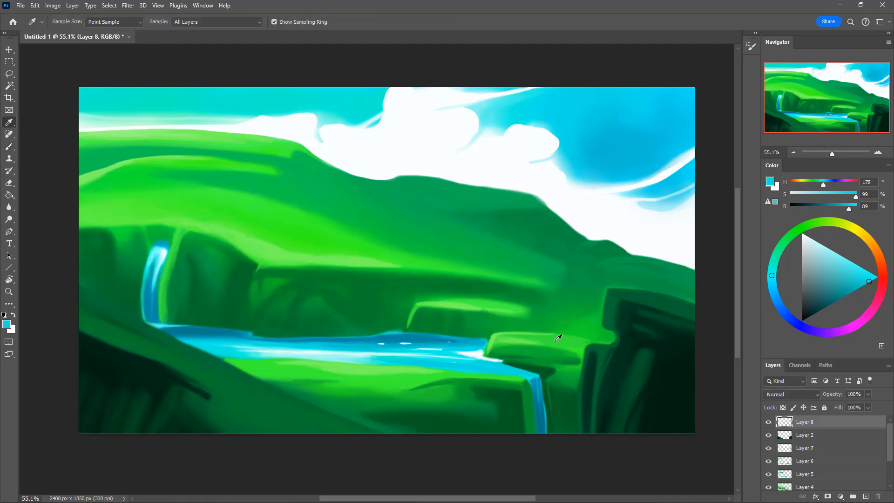
{"action": "left_click", "coordinate": [502, 338], "text": "alt"}
{"action": "left_click_drag", "start_coordinate": [492, 343], "coordinate": [488, 350]}
{"action": "left_click", "coordinate": [497, 345], "text": "alt"}
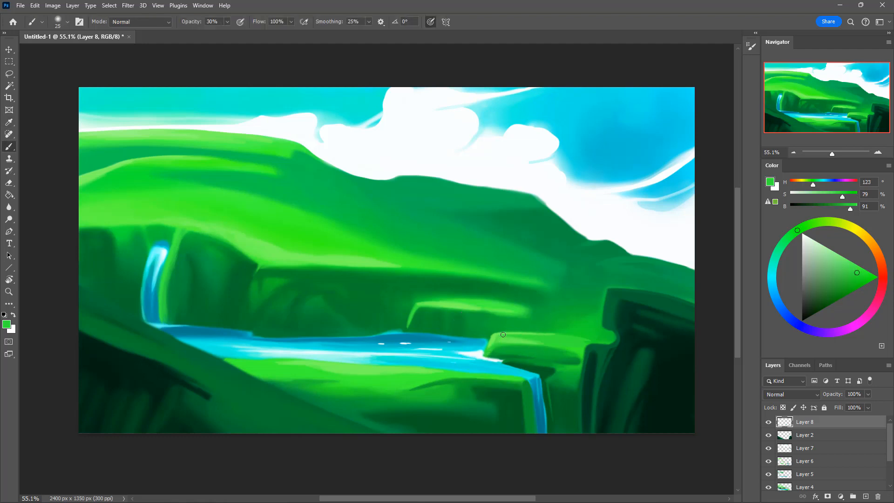
{"action": "key", "text": "bracketleft"}
{"action": "left_click", "coordinate": [540, 338], "text": "alt"}
{"action": "key", "text": "bracketright"}
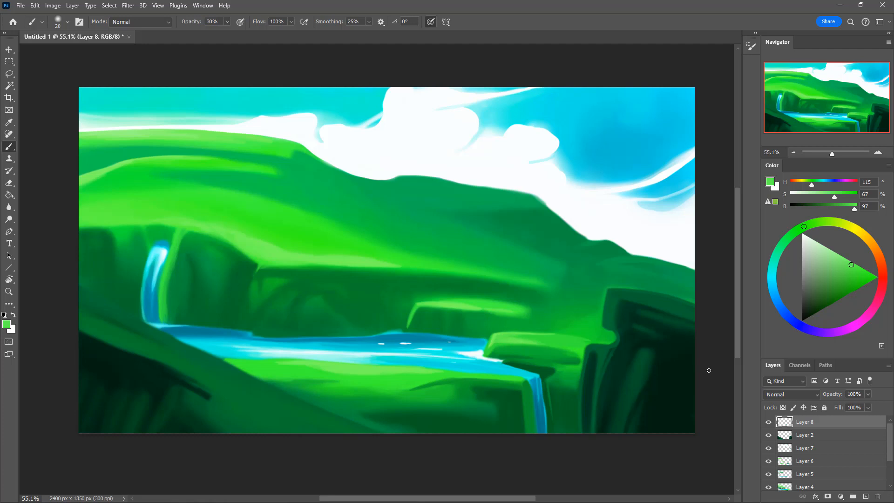
{"action": "left_click", "coordinate": [768, 422]}
{"action": "left_click", "coordinate": [769, 422]}
Blend the highlight along the grassy ledge's upper edge with greens sampled from its corner and far end
{"action": "left_click", "coordinate": [502, 338], "text": "alt"}
{"action": "left_click", "coordinate": [561, 333], "text": "alt"}
{"action": "key", "text": "bracketleft"}
{"action": "key", "text": "bracketright"}
Rework the pool's far shoreline with H 183, S 100, B 78 and H 175, S 99, B 89 at 100% opacity, adding cyan at 10%
{"action": "left_click", "coordinate": [417, 333], "text": "alt"}
{"action": "key", "text": "0"}
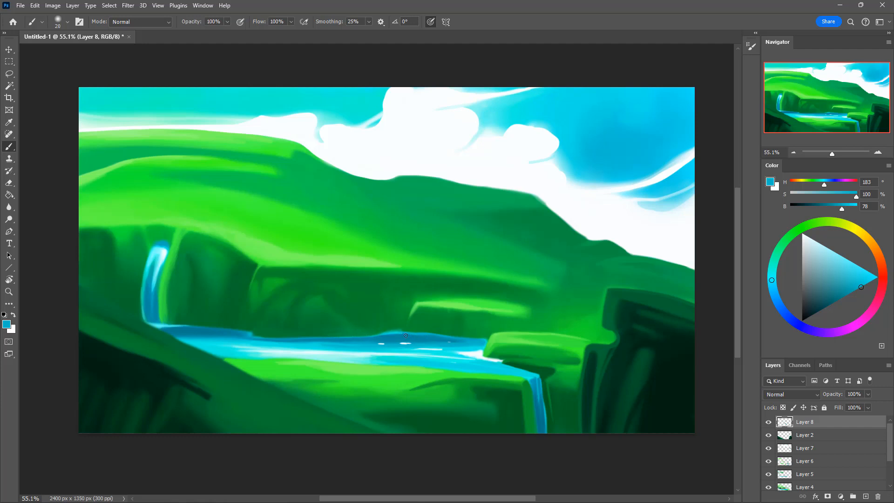
{"action": "left_click", "coordinate": [418, 344], "text": "alt"}
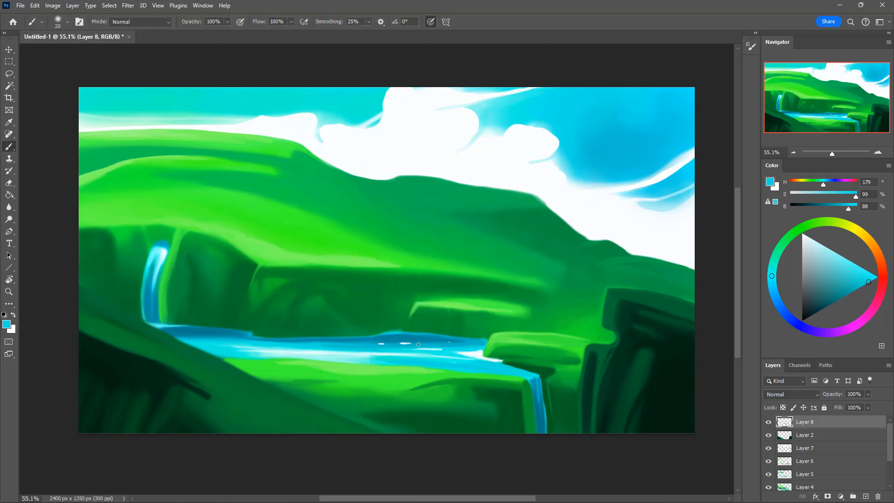
{"action": "left_click", "coordinate": [480, 353], "text": "alt"}
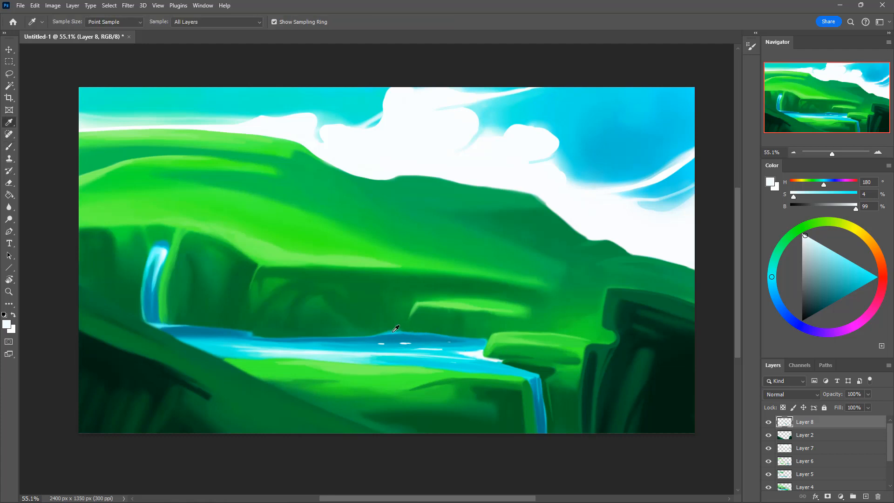
{"action": "left_click", "coordinate": [412, 333], "text": "alt"}
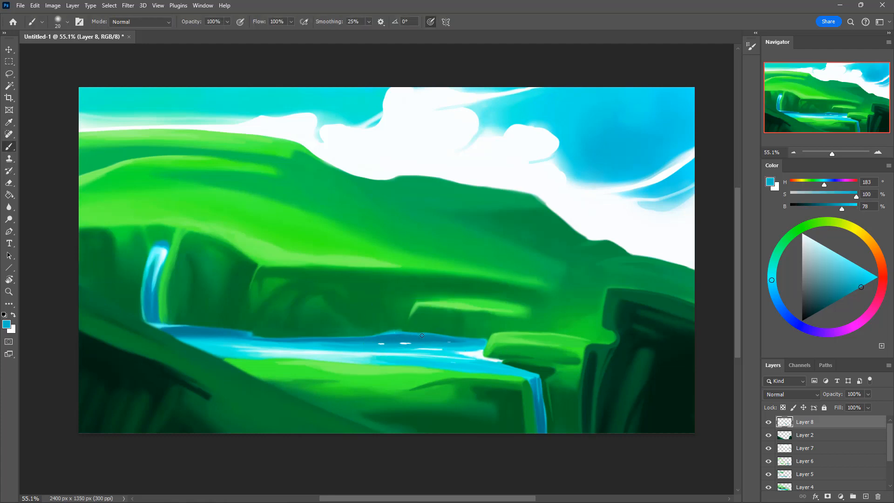
{"action": "left_click", "coordinate": [394, 333], "text": "alt"}
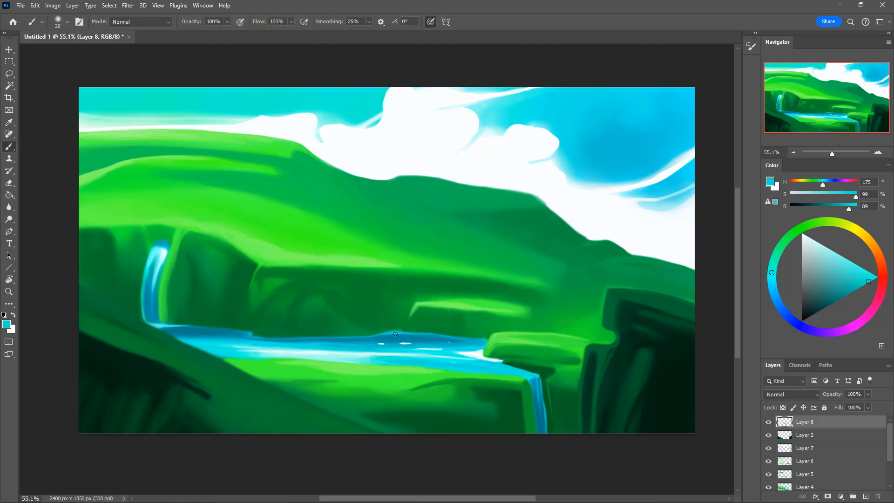
{"action": "left_click_drag", "start_coordinate": [408, 335], "coordinate": [425, 333]}
{"action": "key", "text": "1"}
{"action": "left_click", "coordinate": [467, 338], "text": "alt"}
Flip the canvas horizontally and refine the far shoreline beneath the upper waterfall with cyan H 178, S 69, B 94
{"action": "key", "text": "ctrl+shift+h"}
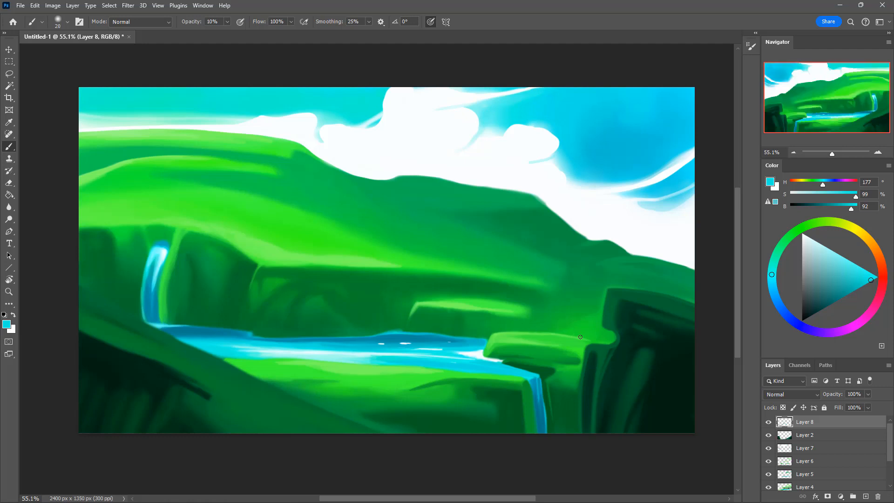
{"action": "left_click", "coordinate": [524, 333], "text": "alt"}
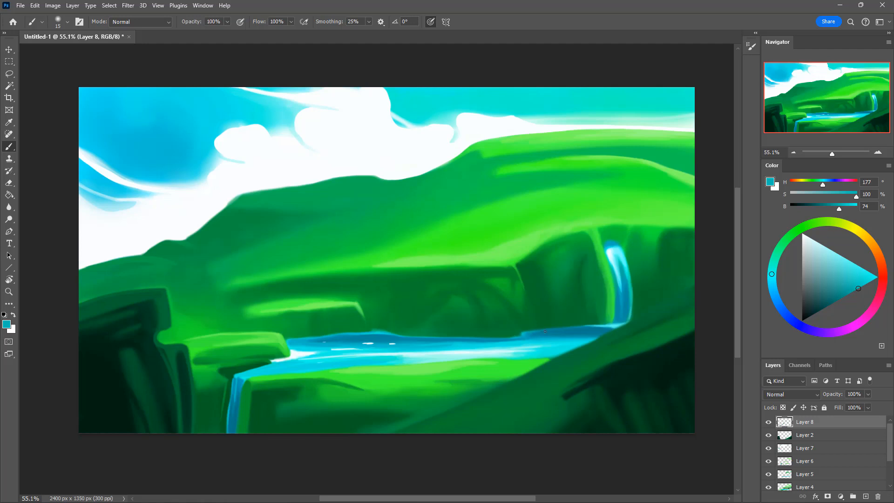
{"action": "left_click_drag", "start_coordinate": [523, 333], "coordinate": [609, 325]}
{"action": "key", "text": "ctrl+z"}
{"action": "left_click", "coordinate": [609, 323], "text": "alt"}
{"action": "key", "text": "bracketleft"}
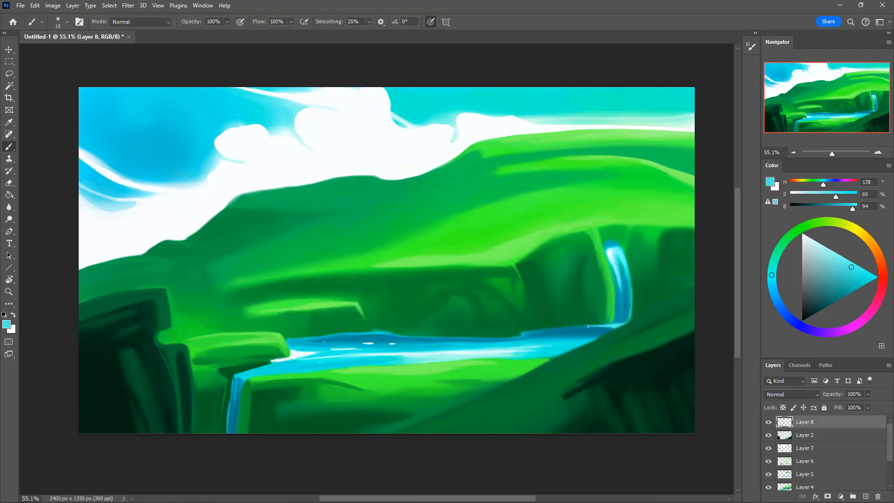
Deepen the water at the foot of the upper waterfall at 30% opacity with blue H 187, S 99, B 56
{"action": "key", "text": "3"}
{"action": "left_click", "coordinate": [568, 332], "text": "alt"}
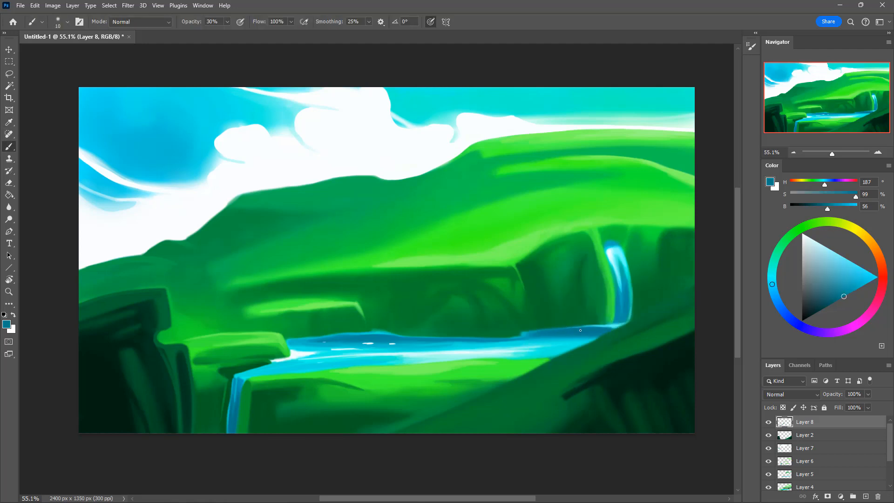
{"action": "key", "text": "i"}
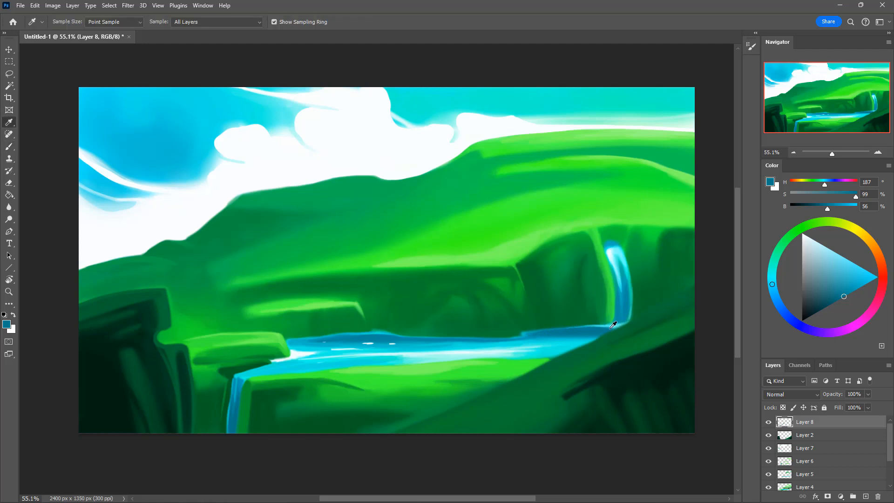
{"action": "key", "text": "b"}
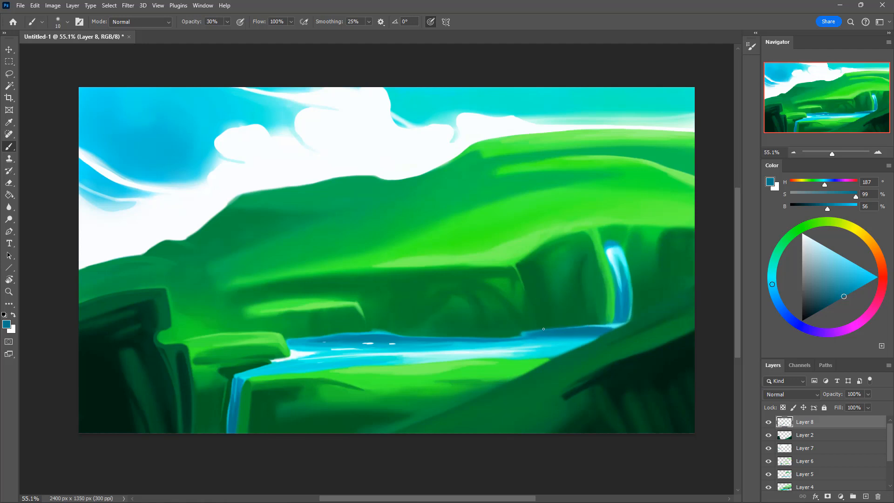
Darken the far waterline beside the upper waterfall with blues H 187, S 100, B 43, H 188, S 100, B 44 and H 188, S 99, B 49
{"action": "left_click", "coordinate": [584, 331], "text": "alt"}
{"action": "key", "text": "]"}
{"action": "left_click", "coordinate": [838, 305]}
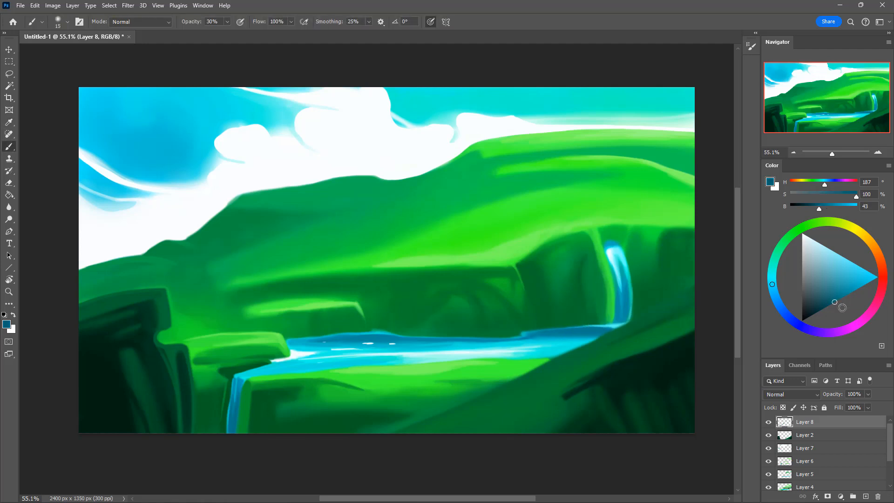
{"action": "key", "text": "]"}
{"action": "left_click", "coordinate": [553, 333], "text": "alt"}
{"action": "left_click_drag", "start_coordinate": [546, 334], "coordinate": [593, 331]}
{"action": "left_click", "coordinate": [837, 301]}
{"action": "key", "text": "i"}
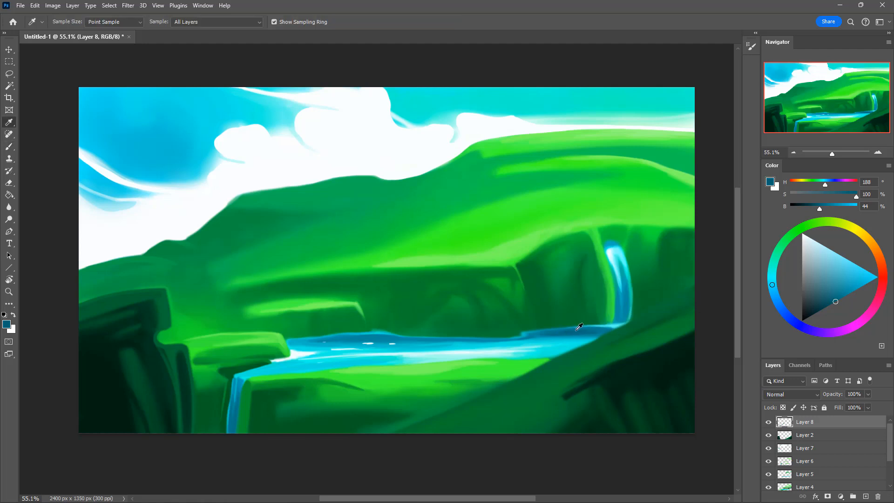
{"action": "left_click", "coordinate": [575, 330]}
{"action": "key", "text": "b"}
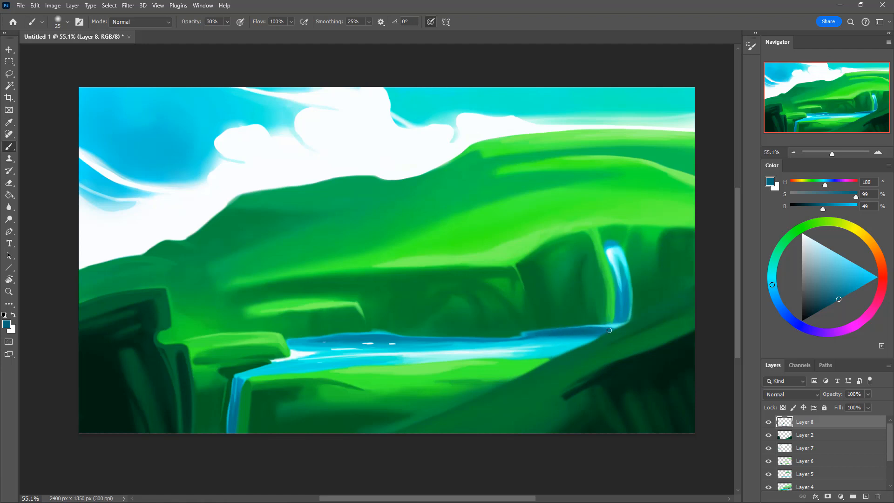
{"action": "left_click", "coordinate": [533, 337], "text": "alt"}
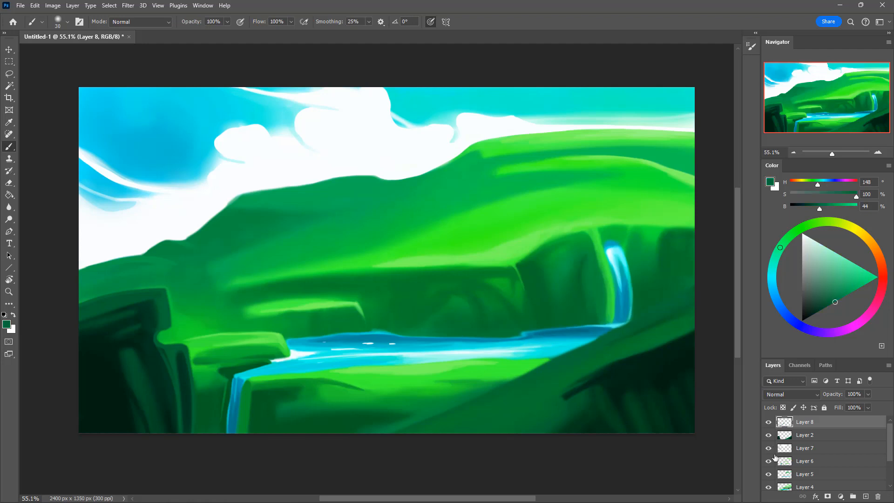
Compare the painting with Layer 8 hidden and shown
{"action": "left_click", "coordinate": [770, 423]}
{"action": "left_click", "coordinate": [769, 423]}
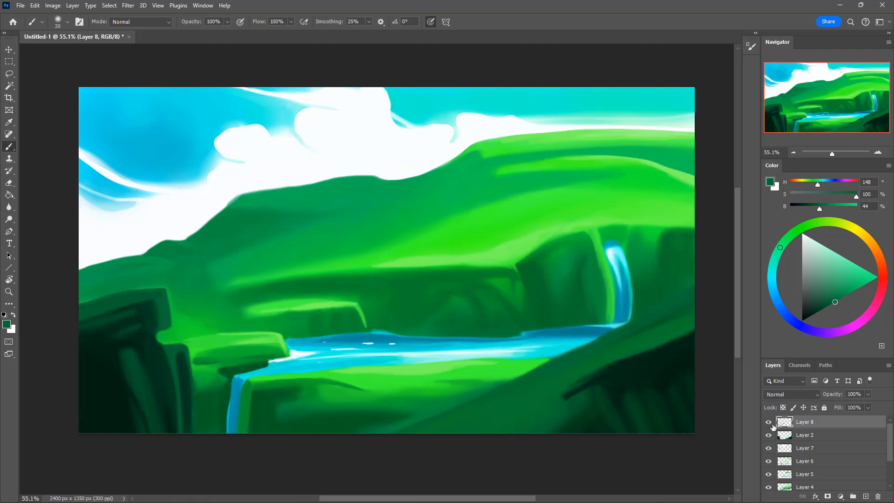
{"action": "left_click", "coordinate": [769, 423]}
{"action": "left_click", "coordinate": [770, 423]}
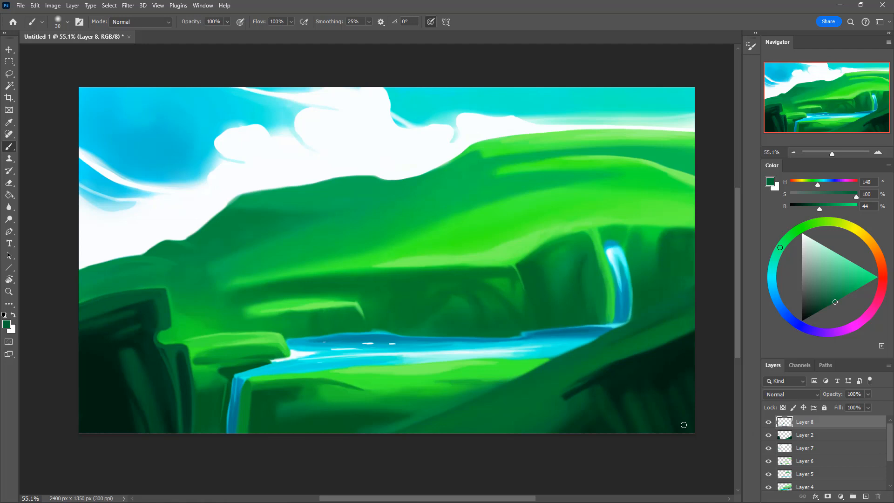
Paint a dark edge where the near bank meets the foreground slope, using green H 151, S 100, B 17 at 100% opacity
{"action": "key", "text": "i"}
{"action": "left_click", "coordinate": [414, 404]}
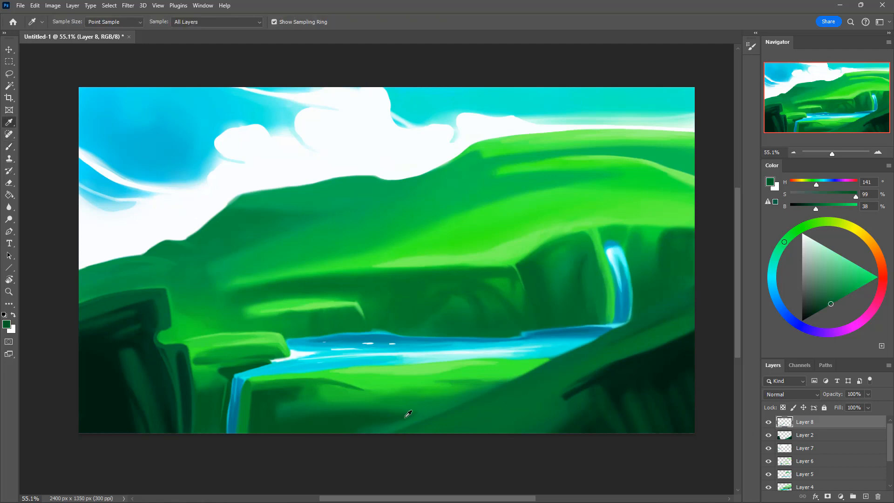
{"action": "left_click", "coordinate": [596, 385]}
{"action": "key", "text": "b"}
{"action": "mouse_move", "coordinate": [381, 433]}
{"action": "left_mouse_down"}
{"action": "mouse_move", "coordinate": [422, 417]}
{"action": "mouse_move", "coordinate": [361, 433]}
{"action": "left_mouse_up"}
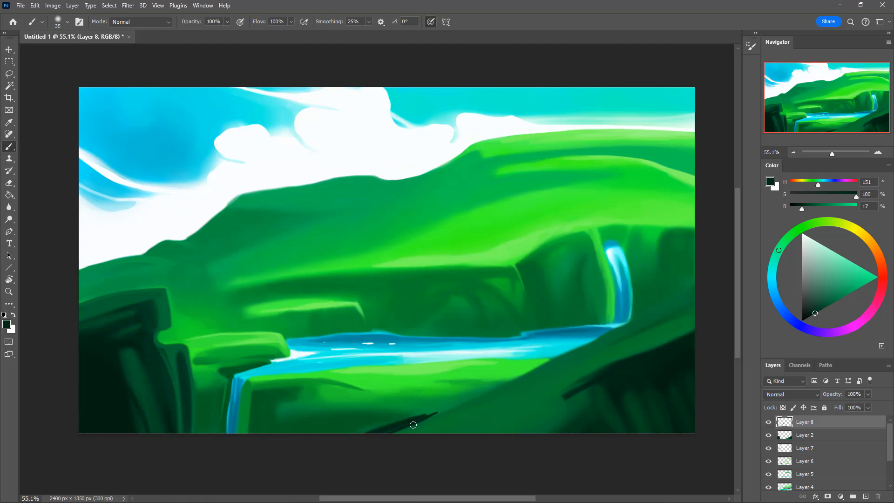
{"action": "key", "text": "i"}
{"action": "key", "text": "b"}
{"action": "left_click_drag", "start_coordinate": [435, 413], "coordinate": [467, 401]}
Shade the near bank's lower face toward the lower waterfall with the same dark green at 30% opacity
{"action": "key", "text": "bracketright"}
{"action": "key", "text": "3"}
{"action": "mouse_move", "coordinate": [388, 423]}
{"action": "left_mouse_down"}
{"action": "mouse_move", "coordinate": [336, 437]}
{"action": "mouse_move", "coordinate": [390, 427]}
{"action": "mouse_move", "coordinate": [329, 421]}
{"action": "left_mouse_up"}
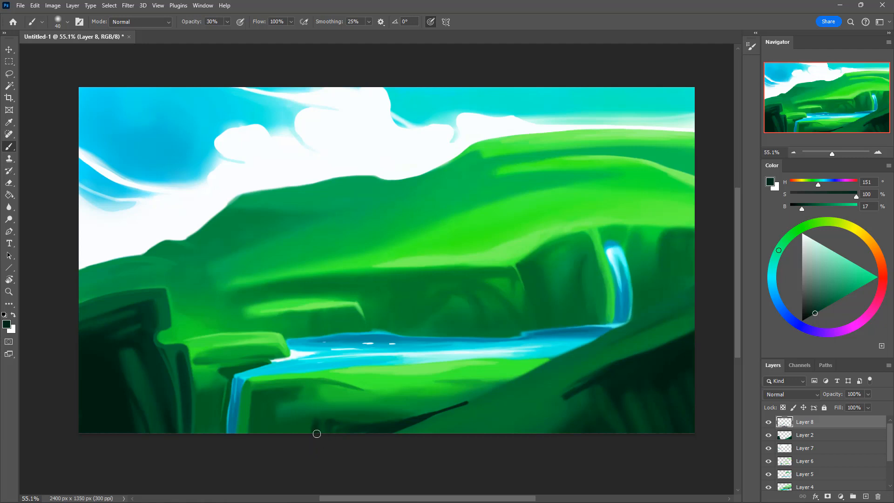
{"action": "key", "text": "bracketright"}
{"action": "left_click_drag", "start_coordinate": [258, 408], "coordinate": [266, 443]}
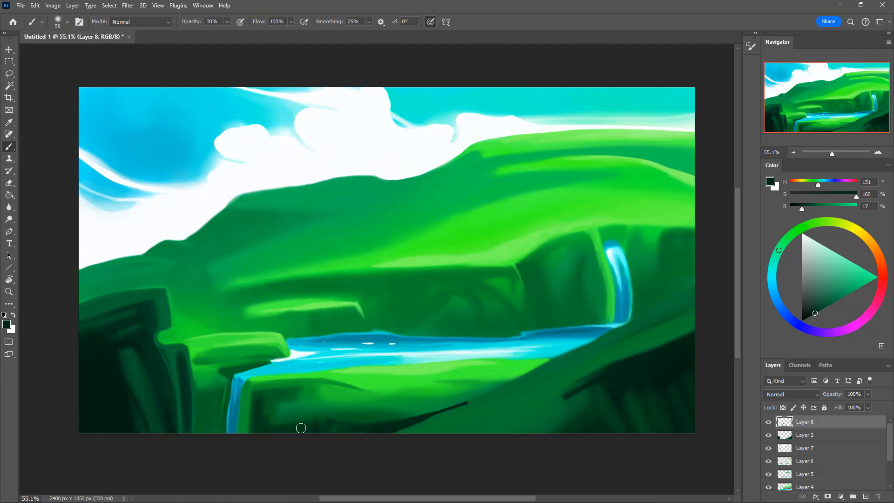
{"action": "mouse_move", "coordinate": [269, 419]}
{"action": "left_mouse_down"}
{"action": "mouse_move", "coordinate": [256, 442]}
{"action": "mouse_move", "coordinate": [253, 412]}
{"action": "left_mouse_up"}
Mix green H 147, S 100, B 66 from the bank's sampled colors for glazing its face at 30% opacity
{"action": "left_click", "coordinate": [461, 376], "text": "alt"}
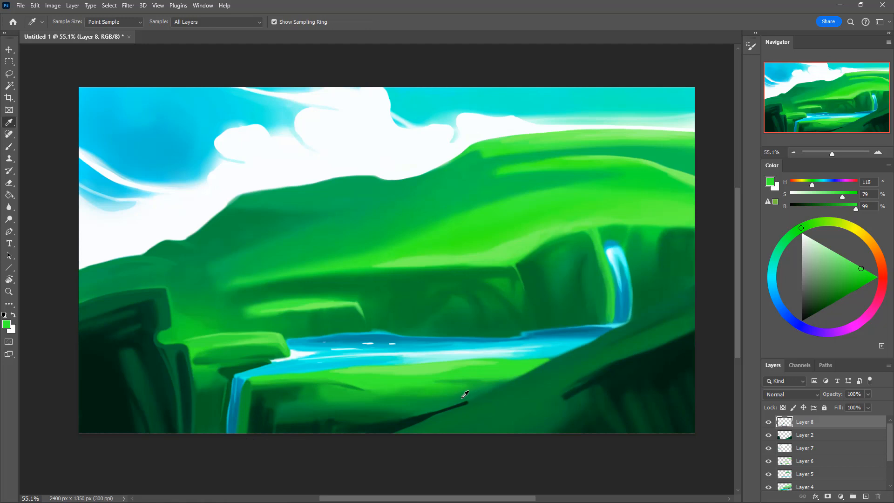
{"action": "left_click", "coordinate": [441, 403]}
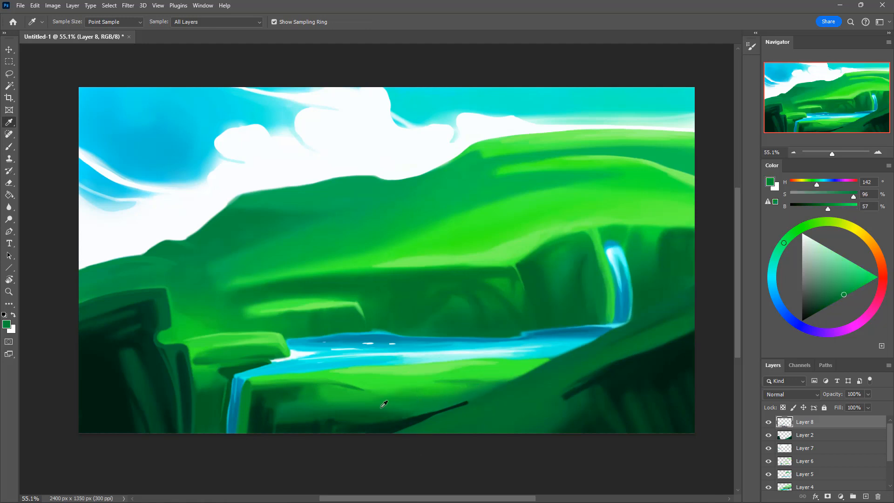
{"action": "left_click", "coordinate": [424, 407]}
{"action": "left_click_drag", "start_coordinate": [784, 244], "coordinate": [781, 246]}
{"action": "left_click_drag", "start_coordinate": [844, 295], "coordinate": [852, 291]}
{"action": "key", "text": "b"}
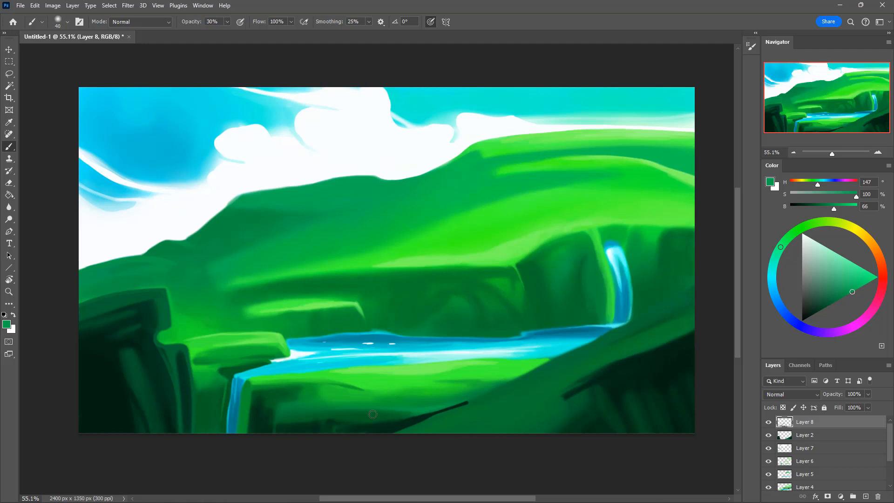
{"action": "left_click", "coordinate": [386, 381], "text": "alt"}
{"action": "key", "text": "0"}
{"action": "mouse_move", "coordinate": [324, 411]}
{"action": "left_mouse_down"}
{"action": "mouse_move", "coordinate": [360, 414]}
{"action": "mouse_move", "coordinate": [305, 413]}
{"action": "left_mouse_up"}
{"action": "key", "text": "ctrl+z"}
{"action": "key", "text": "ctrl+z"}
{"action": "left_click", "coordinate": [344, 404], "text": "alt"}
{"action": "key", "text": "ctrl+z"}
Blend soft forms into the near bank's face at 30% opacity with greens H 143, S 99, B 42, H 144, S 99, B 45 and H 145, S 99, B 58
{"action": "key", "text": "["}
{"action": "key", "text": "3"}
{"action": "key", "text": "bracketright"}
{"action": "left_click", "coordinate": [320, 412], "text": "alt"}
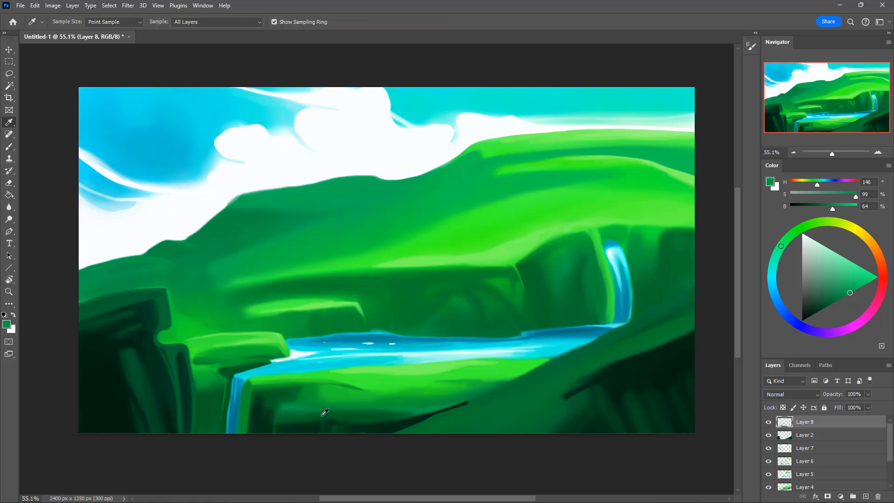
{"action": "key", "text": "bracketleft"}
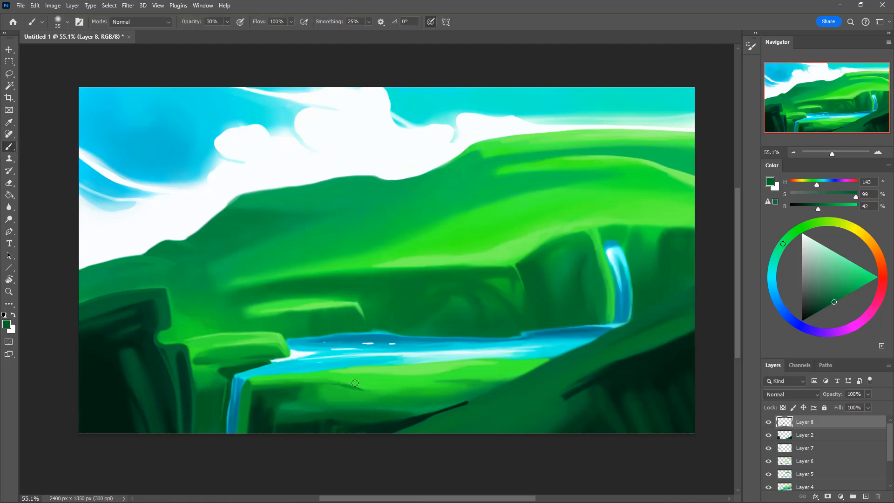
{"action": "left_click", "coordinate": [307, 413], "text": "alt"}
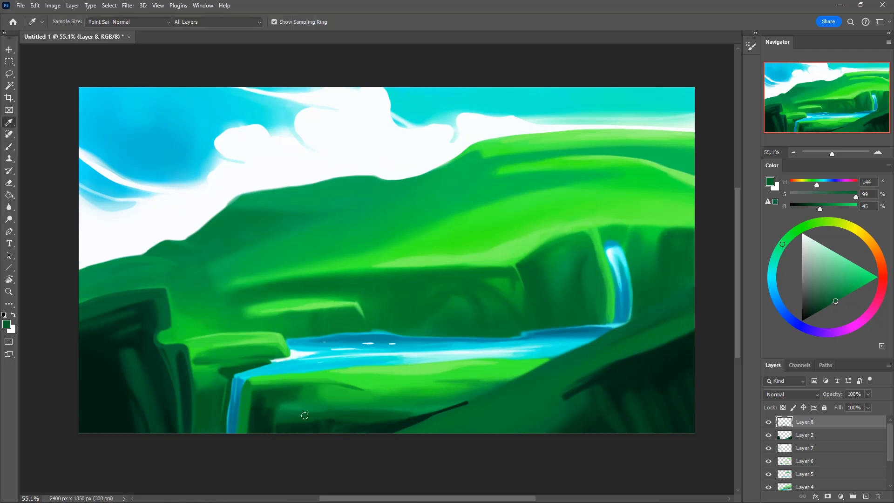
{"action": "key", "text": "bracketleft"}
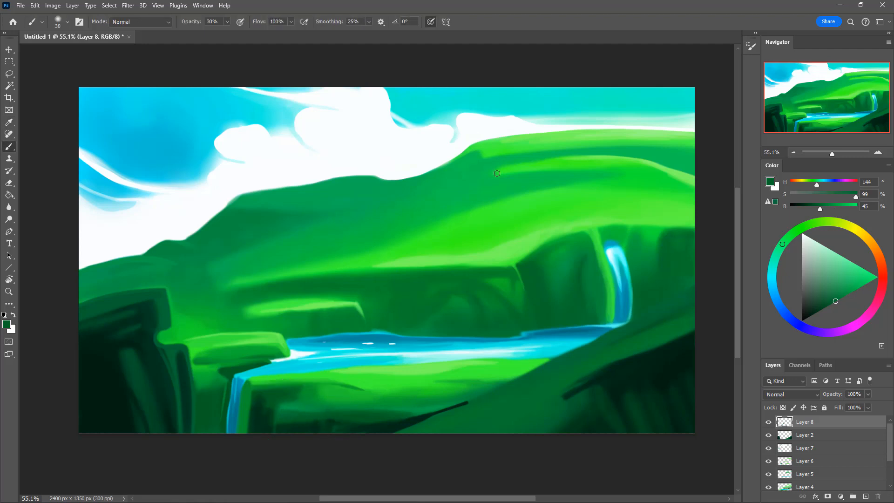
{"action": "left_click", "coordinate": [301, 412], "text": "alt"}
{"action": "left_click", "coordinate": [317, 406], "text": "alt"}
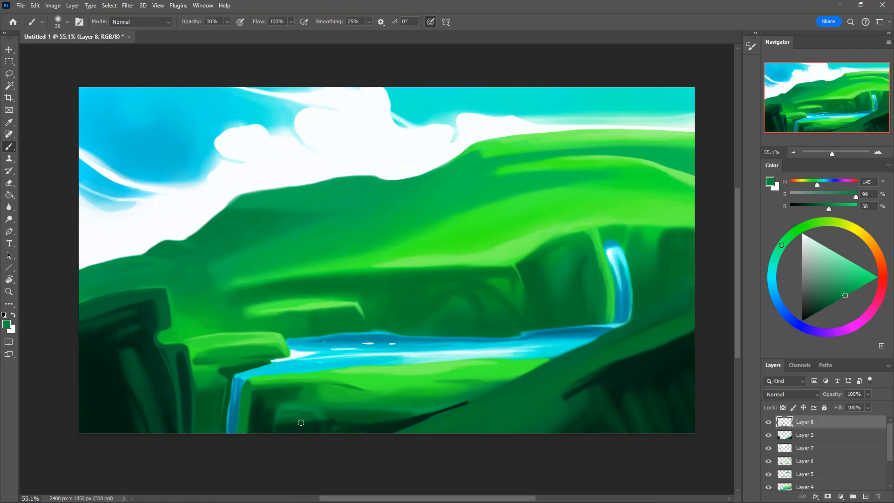
Model the small rocky block on the near bank's face with greens H 143, S 99, B 44 and H 146, S 99, B 58
{"action": "left_click", "coordinate": [303, 417], "text": "alt"}
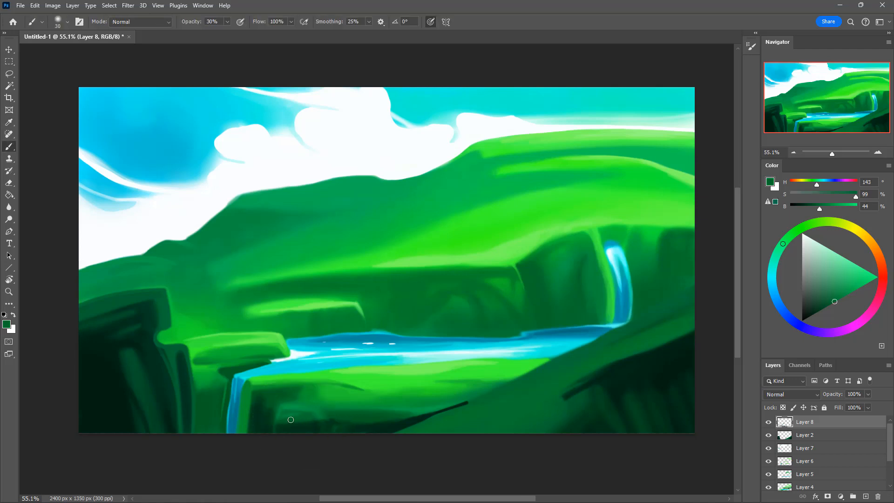
{"action": "left_click", "coordinate": [284, 414], "text": "alt"}
{"action": "left_click", "coordinate": [303, 411], "text": "alt"}
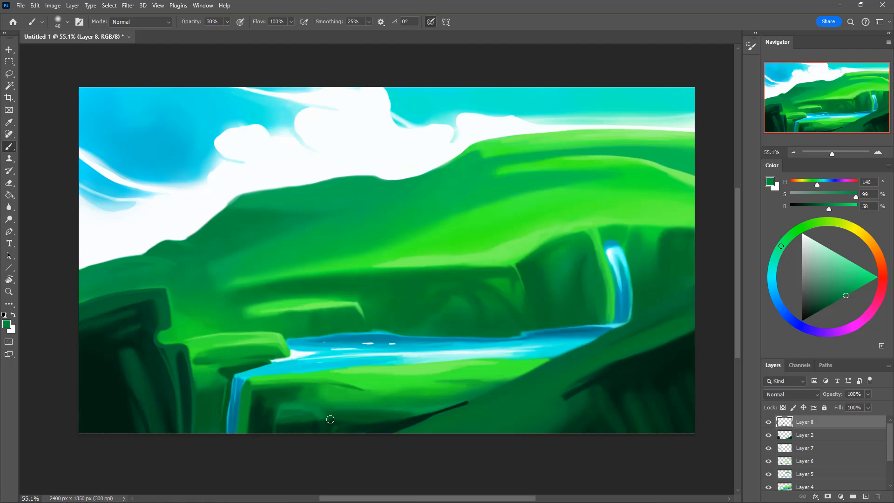
{"action": "key", "text": "]"}
{"action": "left_click", "coordinate": [326, 412], "text": "alt"}
{"action": "left_click_drag", "start_coordinate": [323, 415], "coordinate": [356, 425]}
{"action": "left_click", "coordinate": [280, 393], "text": "alt"}
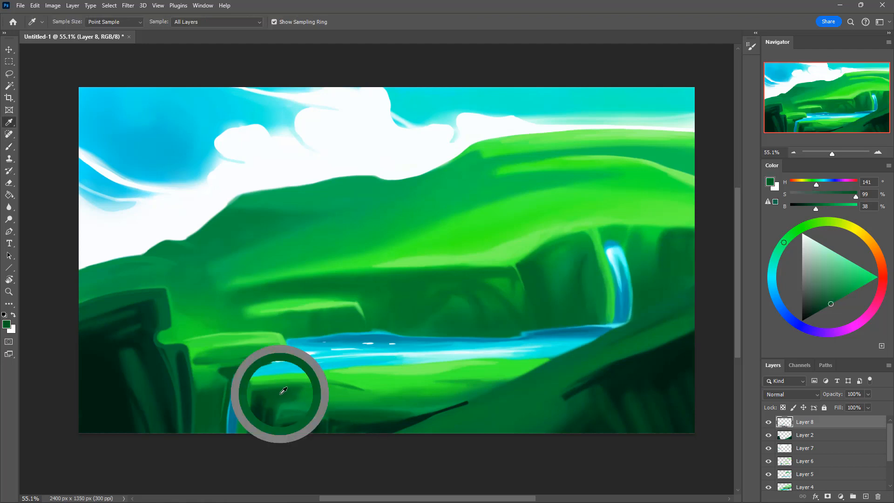
Darken the bank's lower face with a soft brush enlarged to 400 px, using green H 149, S 100, B 20 at 30% opacity
{"action": "left_click", "coordinate": [297, 431], "text": "alt"}
{"action": "key", "text": "["}
{"action": "key", "text": "]"}
{"action": "key", "text": "]"}
{"action": "key", "text": "]"}
{"action": "key", "text": "]"}
{"action": "key", "text": "]"}
{"action": "key", "text": "]"}
{"action": "key", "text": "]"}
{"action": "key", "text": "]"}
{"action": "key", "text": "]"}
{"action": "key", "text": "]"}
{"action": "key", "text": "]"}
{"action": "key", "text": "]"}
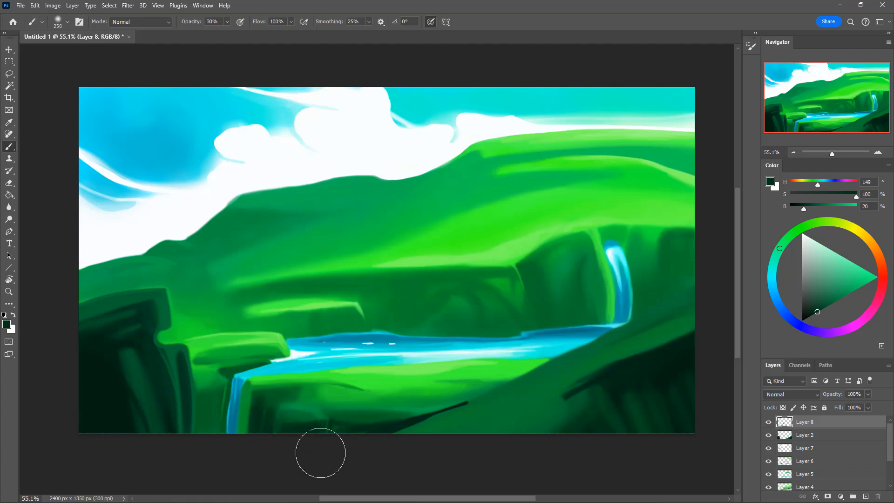
{"action": "key", "text": "]"}
{"action": "key", "text": "]"}
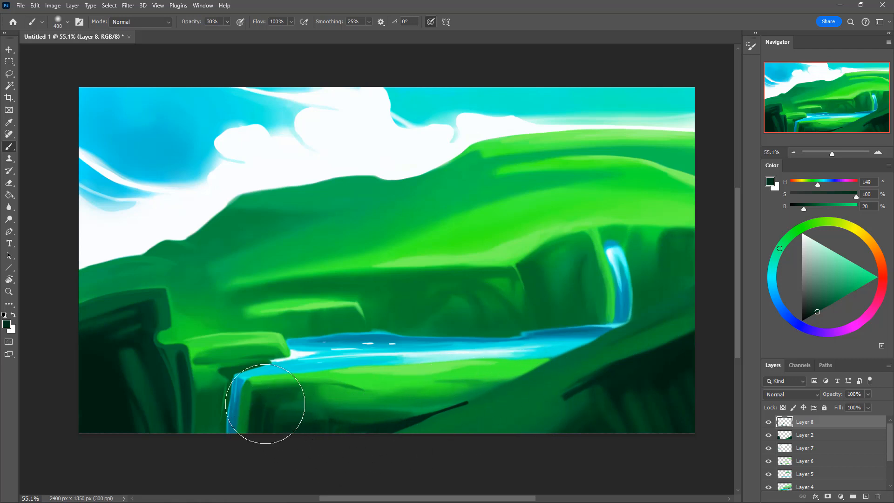
Shade the rock edge beside the lower waterfall with a 50 px brush and dark green H 148, S 100, B 21
{"action": "left_click", "coordinate": [259, 405], "text": "alt"}
{"action": "left_click", "coordinate": [256, 409], "text": "alt"}
{"action": "key", "text": "["}
{"action": "key", "text": "["}
{"action": "key", "text": "["}
{"action": "key", "text": "["}
{"action": "key", "text": "["}
{"action": "key", "text": "["}
{"action": "key", "text": "["}
{"action": "key", "text": "["}
{"action": "key", "text": "["}
{"action": "key", "text": "["}
{"action": "key", "text": "["}
{"action": "key", "text": "["}
{"action": "left_click_drag", "start_coordinate": [245, 404], "coordinate": [245, 436]}
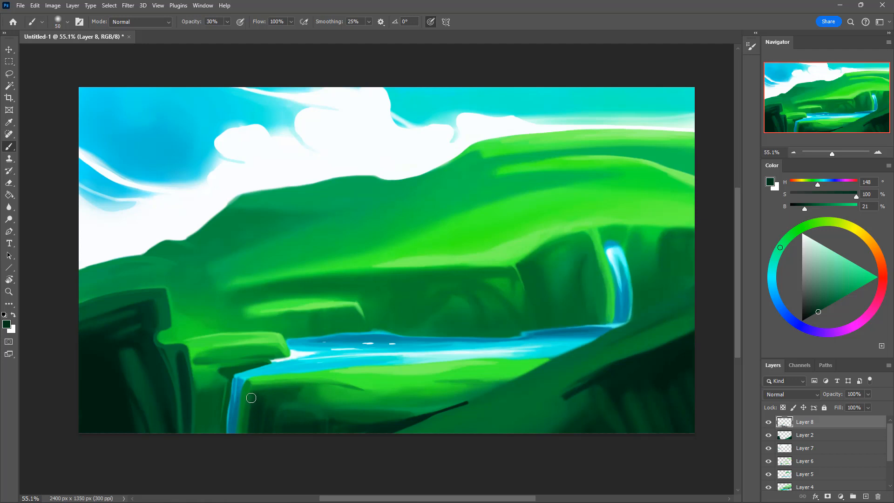
Clean up the foreground slope's edge over the dark stroke with green H 144, S 100, B 46 at 100% opacity
{"action": "left_click", "coordinate": [391, 427], "text": "alt"}
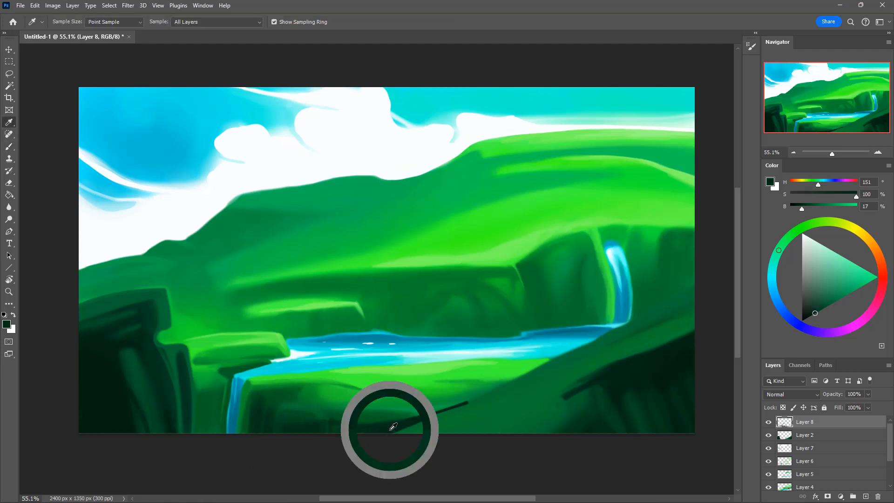
{"action": "key", "text": "bracketright"}
{"action": "left_click", "coordinate": [476, 406], "text": "alt"}
{"action": "key", "text": "["}
{"action": "key", "text": "["}
{"action": "key", "text": "["}
{"action": "key", "text": "["}
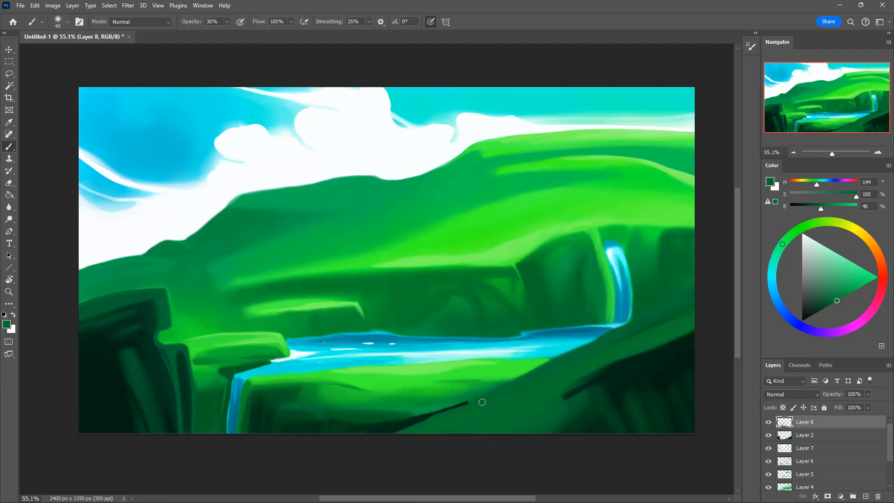
{"action": "key", "text": "0"}
{"action": "left_click_drag", "start_coordinate": [462, 406], "coordinate": [392, 443]}
Refine the pool's near shoreline with grass green H 118, S 79, B 98, and the water with H 182, S 99, B 78 at 30% opacity
{"action": "left_click", "coordinate": [503, 367], "text": "alt"}
{"action": "key", "text": "bracketleft"}
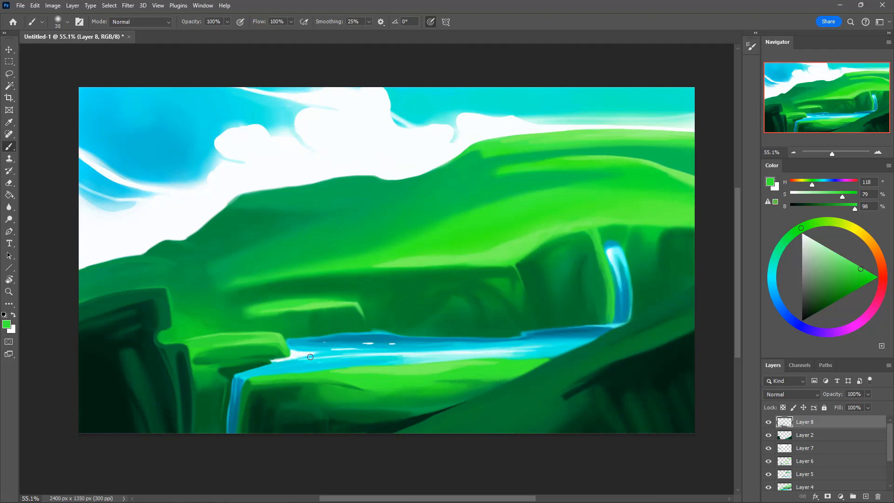
{"action": "left_click", "coordinate": [291, 356], "text": "alt"}
{"action": "key", "text": "bracketleft"}
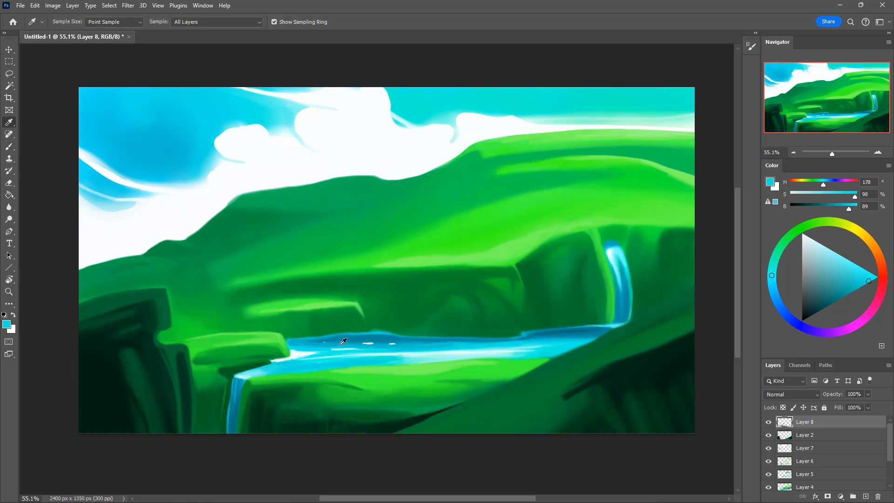
{"action": "left_click", "coordinate": [297, 366], "text": "alt"}
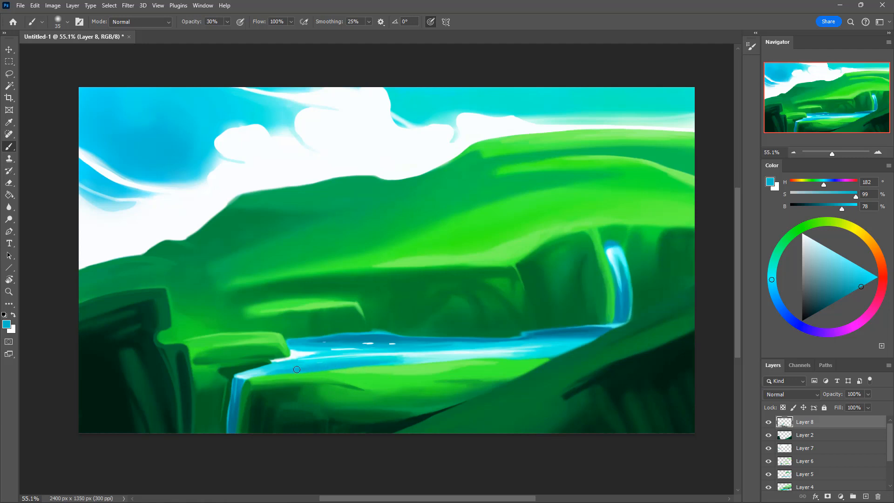
Glaze the pool beside the near rock with bright cyan H 176, S 100, B 100, using a soft 125 px brush at 30% opacity
{"action": "key", "text": "i"}
{"action": "left_click", "coordinate": [869, 280]}
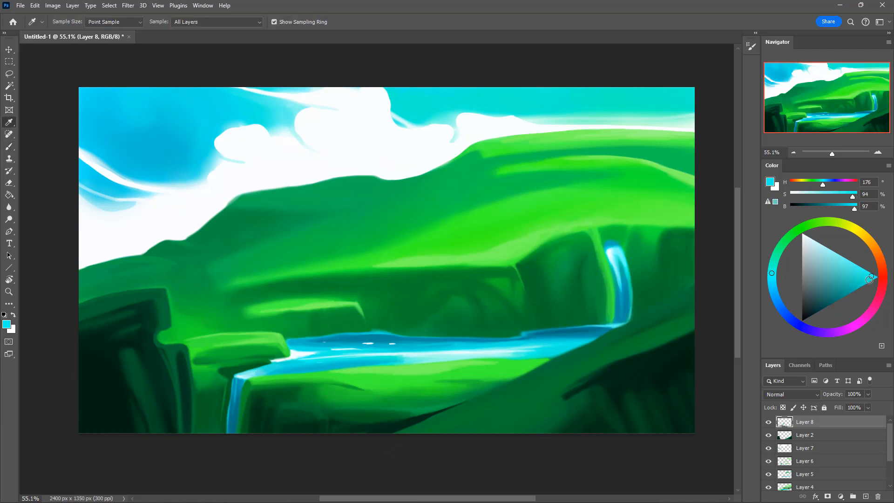
{"action": "left_click", "coordinate": [877, 277]}
{"action": "key", "text": "b"}
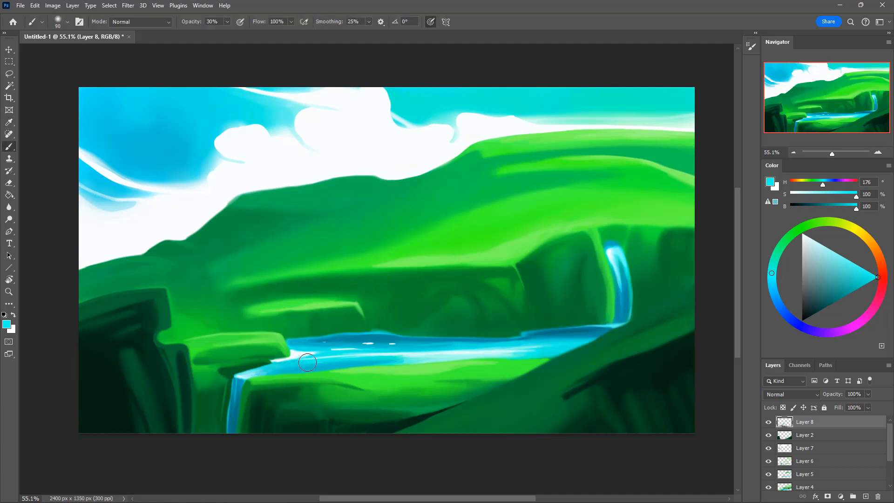
{"action": "key", "text": "bracketright"}
{"action": "key", "text": "bracketright"}
Paint thin highlights on the water beside the rock with white and pale cyan H 177, S 45, B 99, using a 20 px brush at 100% opacity
{"action": "left_click", "coordinate": [802, 234]}
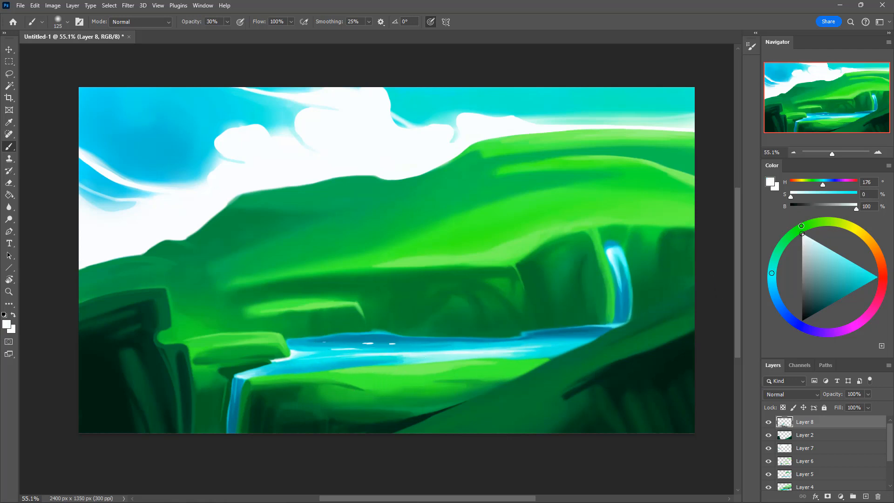
{"action": "key", "text": "bracketleft"}
{"action": "key", "text": "bracketleft"}
{"action": "key", "text": "bracketleft"}
{"action": "key", "text": "bracketleft"}
{"action": "key", "text": "bracketleft"}
{"action": "key", "text": "bracketleft"}
{"action": "key", "text": "bracketleft"}
{"action": "key", "text": "0"}
{"action": "left_click_drag", "start_coordinate": [298, 354], "coordinate": [334, 351]}
{"action": "key", "text": "bracketleft"}
{"action": "left_click", "coordinate": [298, 357], "text": "alt"}
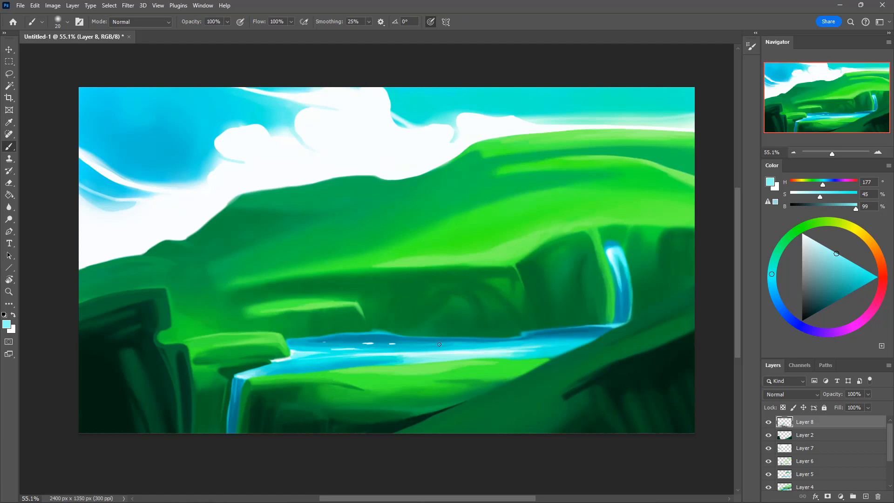
{"action": "left_click", "coordinate": [297, 354], "text": "alt"}
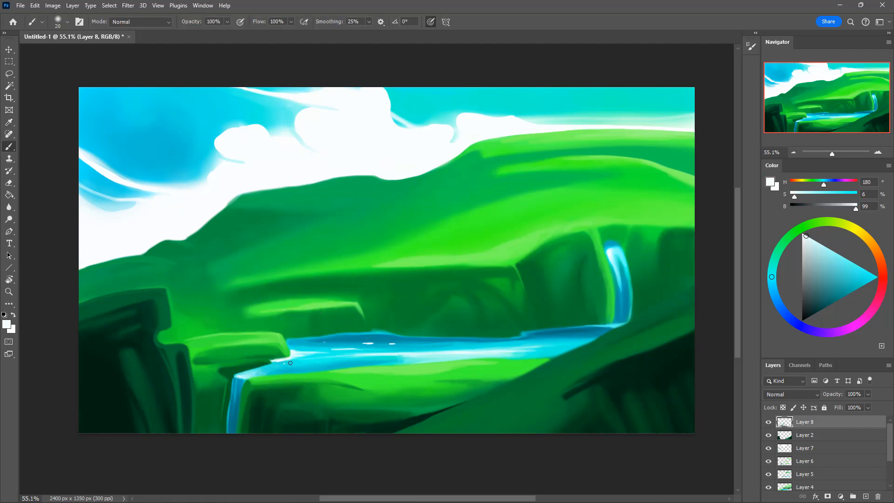
Try a long white highlight stroke across the water from the rock's base
{"action": "key", "text": "]"}
{"action": "left_click_drag", "start_coordinate": [260, 366], "coordinate": [360, 355]}
{"action": "key", "text": "ctrl+z"}
Toggle Layer 8's visibility to compare the painting with and without its strokes
{"action": "left_click", "coordinate": [768, 422]}
{"action": "left_click", "coordinate": [768, 423]}
{"action": "left_click", "coordinate": [768, 423]}
{"action": "left_click", "coordinate": [769, 423]}
{"action": "left_click", "coordinate": [769, 423]}
{"action": "left_click", "coordinate": [769, 423]}
Redefine the rock's underside against the water with cyan H 175, S 96, B 91, dark green H 141, S 99, B 38 and green H 138, S 96, B 55
{"action": "key", "text": "e"}
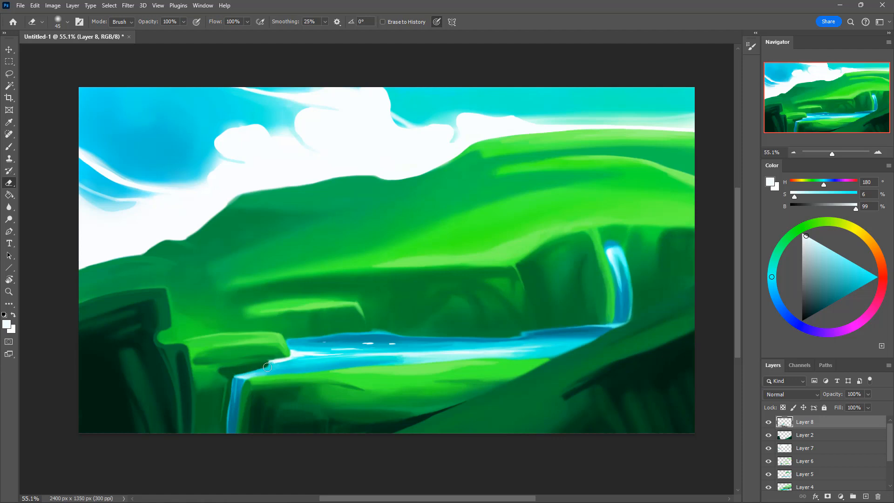
{"action": "key", "text": "b"}
{"action": "left_click", "coordinate": [269, 367], "text": "alt"}
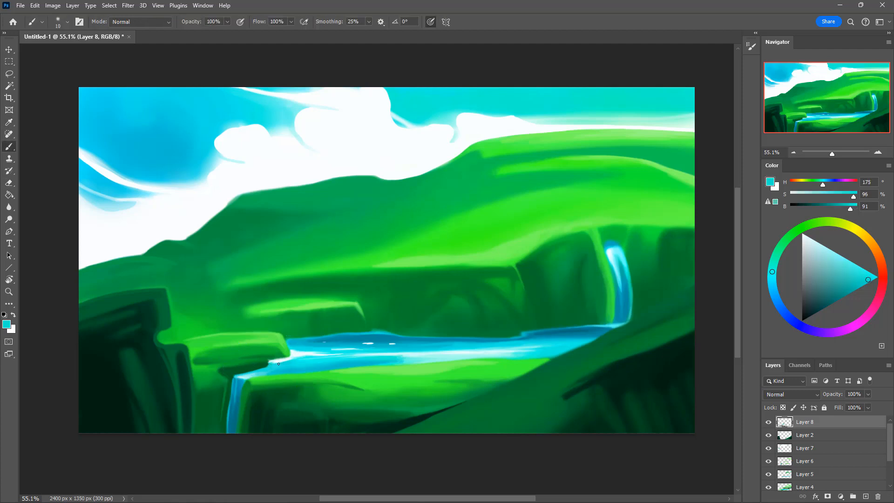
{"action": "left_click", "coordinate": [267, 363], "text": "alt"}
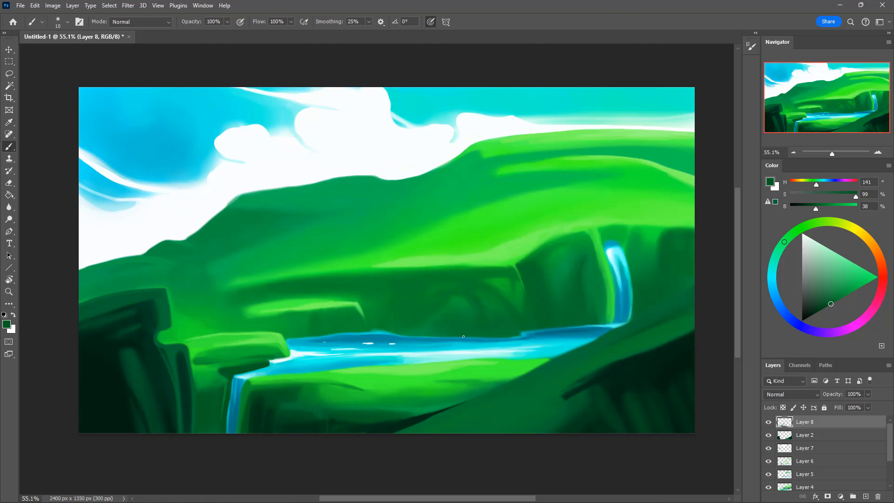
{"action": "mouse_move", "coordinate": [256, 371]}
{"action": "left_mouse_down"}
{"action": "mouse_move", "coordinate": [282, 364]}
{"action": "mouse_move", "coordinate": [271, 358]}
{"action": "mouse_move", "coordinate": [284, 363]}
{"action": "left_mouse_up"}
{"action": "left_click", "coordinate": [278, 358], "text": "alt"}
{"action": "key", "text": "]"}
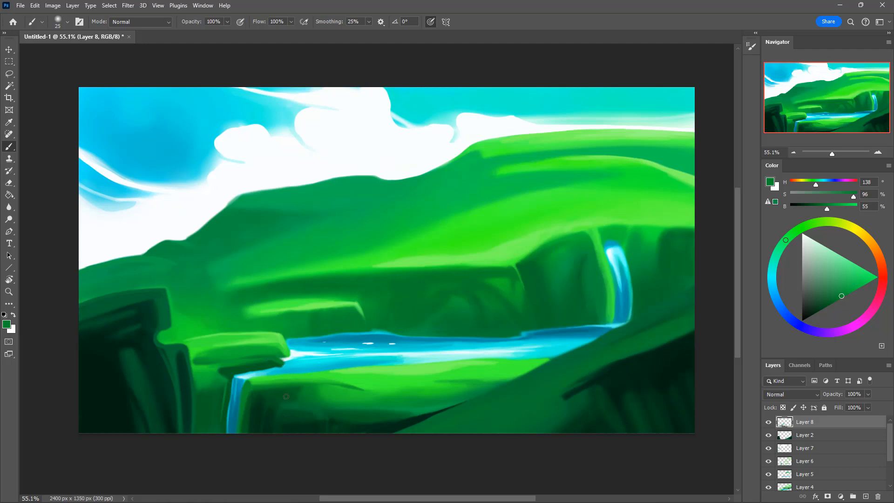
Reshape the distant hill's ridge with a 25 px brush in green H 149, S 99, B 70, and trim it with cloud white
{"action": "left_click", "coordinate": [279, 197], "text": "alt"}
{"action": "left_click_drag", "start_coordinate": [231, 203], "coordinate": [329, 181]}
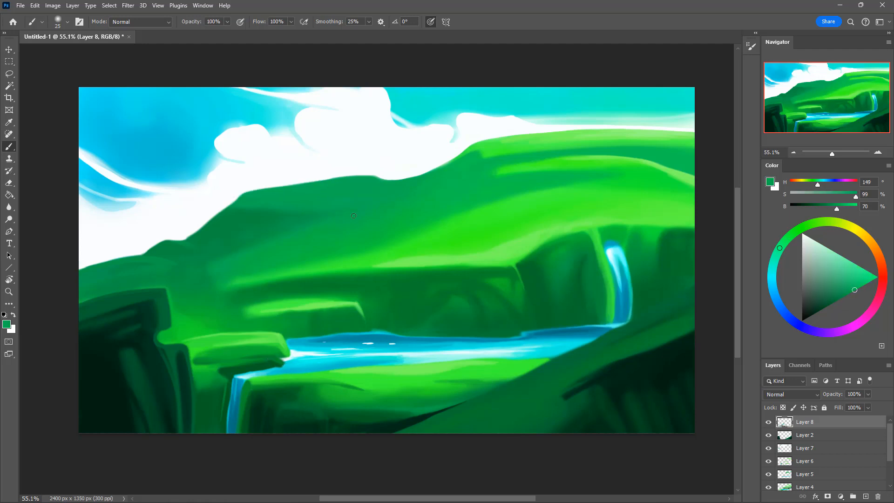
{"action": "left_click", "coordinate": [255, 184], "text": "alt"}
{"action": "key", "text": "]"}
{"action": "mouse_move", "coordinate": [235, 196]}
{"action": "left_mouse_down"}
{"action": "mouse_move", "coordinate": [375, 174]}
{"action": "mouse_move", "coordinate": [242, 192]}
{"action": "left_mouse_up"}
{"action": "key", "text": "ctrl+z"}
{"action": "key", "text": "["}
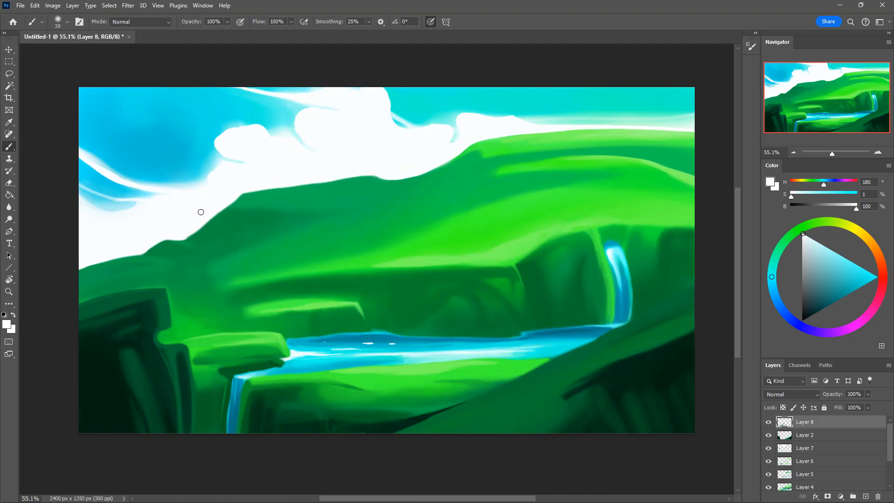
Clean up the ridge's corner with greens H 147, S 100, B 57 and H 149, S 100, B 69, plus cloud white at 100% opacity
{"action": "left_click", "coordinate": [230, 212], "text": "alt"}
{"action": "mouse_move", "coordinate": [243, 193]}
{"action": "left_mouse_down"}
{"action": "mouse_move", "coordinate": [207, 229]}
{"action": "mouse_move", "coordinate": [307, 176]}
{"action": "mouse_move", "coordinate": [248, 213]}
{"action": "mouse_move", "coordinate": [244, 195]}
{"action": "mouse_move", "coordinate": [217, 225]}
{"action": "mouse_move", "coordinate": [252, 191]}
{"action": "left_mouse_up"}
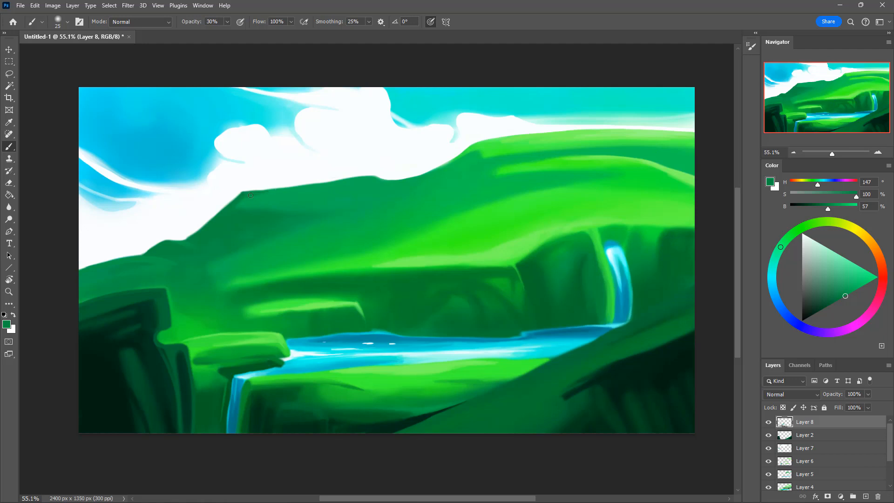
{"action": "left_click", "coordinate": [256, 180], "text": "alt"}
{"action": "key", "text": "0"}
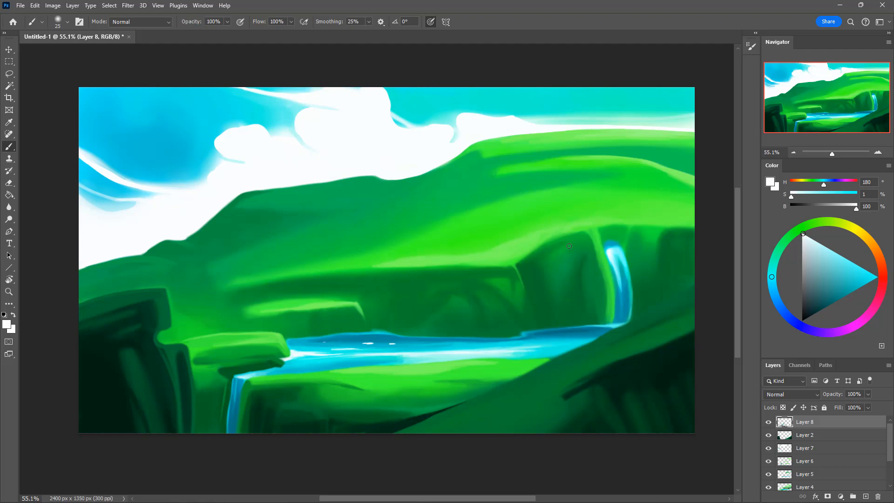
{"action": "left_click", "coordinate": [272, 194], "text": "alt"}
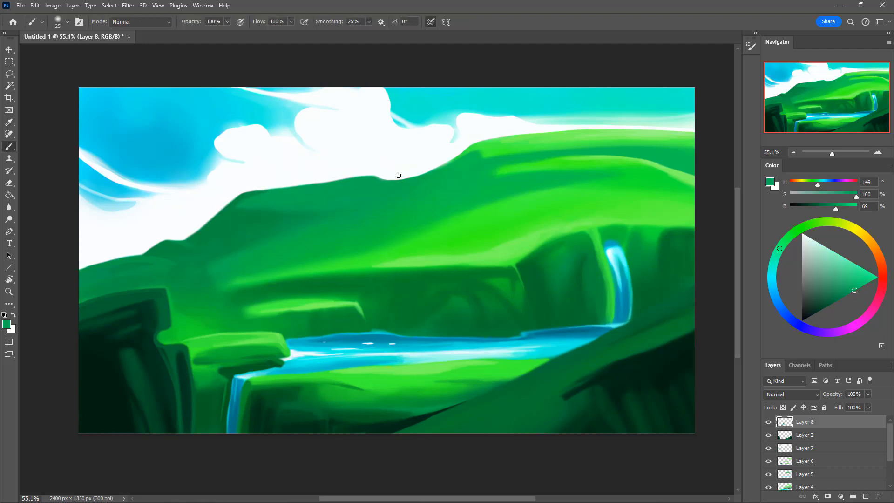
Redraw the bright slope's lower edge above the cliff with greens H 132, S 89, B 86 and H 117, S 83, B 99
{"action": "left_click", "coordinate": [504, 172], "text": "alt"}
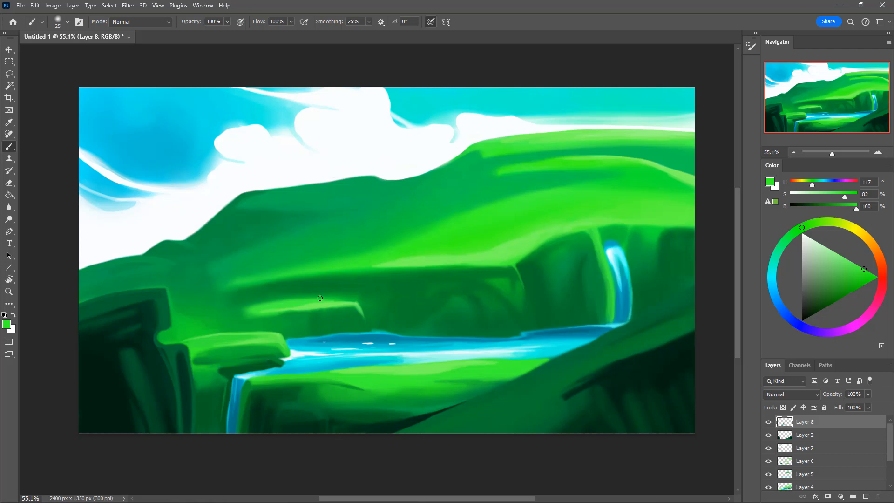
{"action": "left_click", "coordinate": [260, 275], "text": "alt"}
{"action": "left_click_drag", "start_coordinate": [228, 290], "coordinate": [362, 278]}
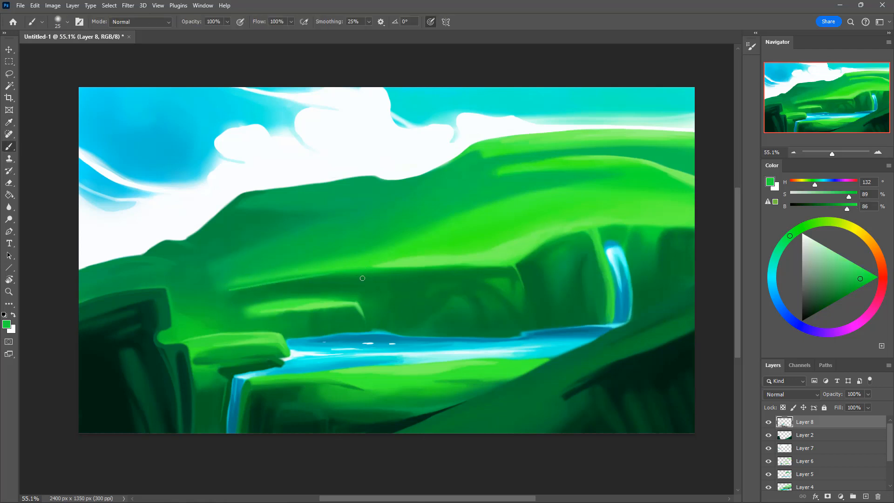
{"action": "left_click", "coordinate": [388, 251], "text": "alt"}
{"action": "key", "text": "3"}
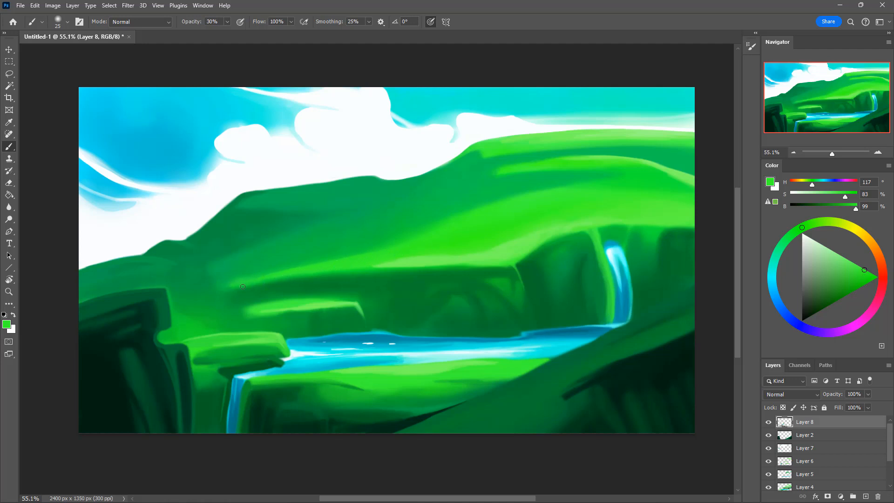
Blend the bright slope's tapering tip into the hillside with mid greens around H 138, S 93, B 77 at 30% opacity, enlarging the brush to 175 px
{"action": "left_click", "coordinate": [269, 268], "text": "alt"}
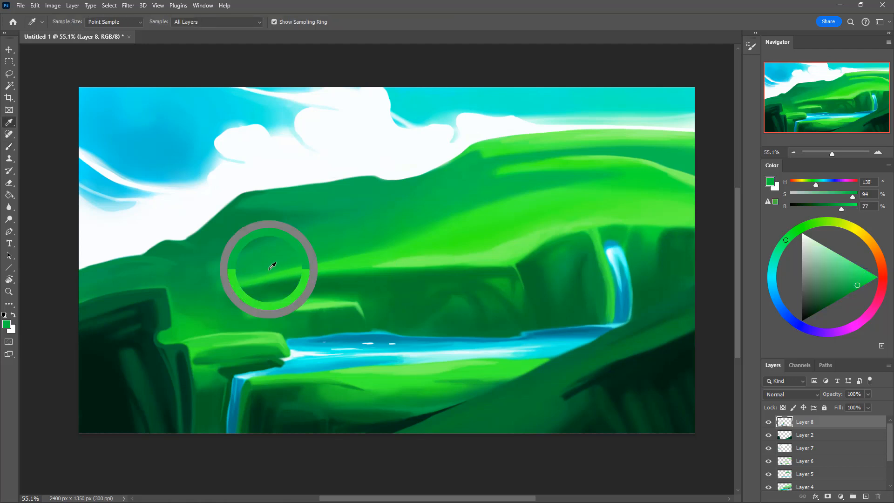
{"action": "left_click", "coordinate": [247, 272], "text": "alt"}
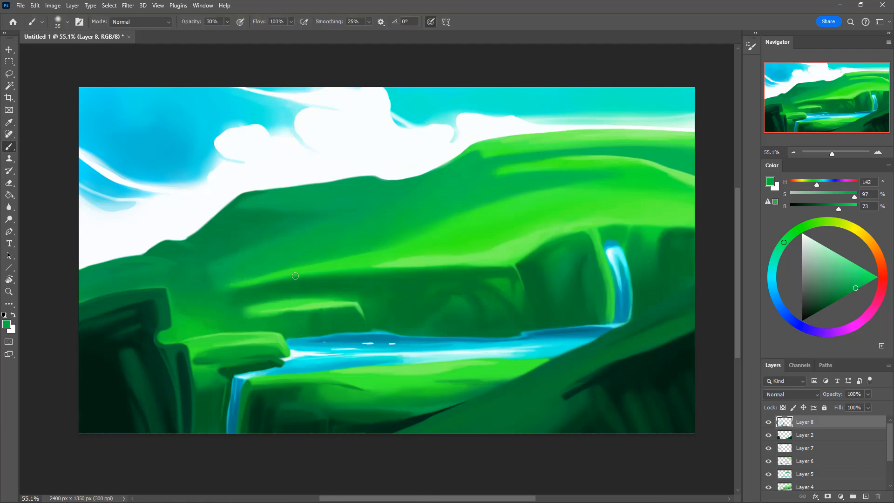
{"action": "key", "text": "i"}
{"action": "left_click", "coordinate": [300, 255]}
{"action": "key", "text": "b"}
{"action": "key", "text": "i"}
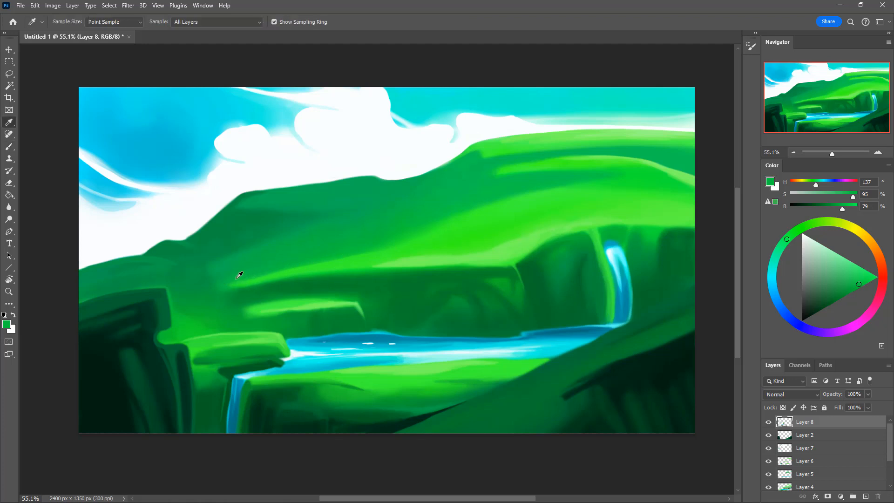
{"action": "left_click", "coordinate": [241, 272]}
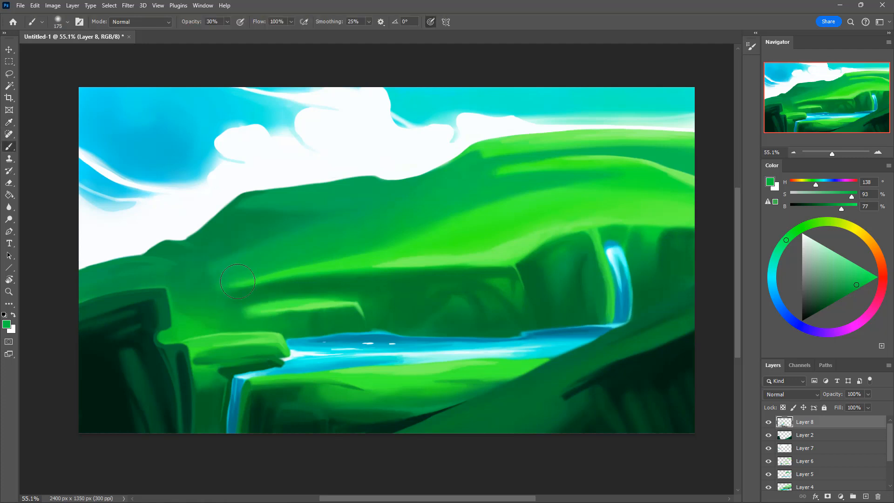
{"action": "key", "text": "b"}
{"action": "left_click", "coordinate": [246, 275], "text": "alt"}
Brighten the grassy rim along the cliff's top with light greens H 110, S 64, B 100 and H 110, S 52, B 100 at 30% opacity
{"action": "key", "text": "bracketleft"}
{"action": "left_click", "coordinate": [312, 307], "text": "alt"}
{"action": "key", "text": "bracketleft"}
{"action": "key", "text": "bracketleft"}
{"action": "key", "text": "bracketleft"}
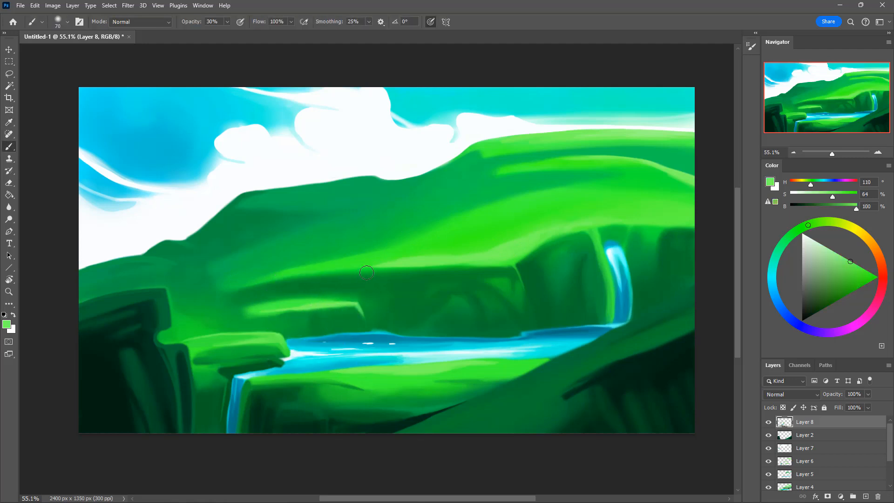
{"action": "left_click", "coordinate": [841, 256]}
{"action": "key", "text": "bracketleft"}
{"action": "key", "text": "bracketleft"}
{"action": "key", "text": "bracketleft"}
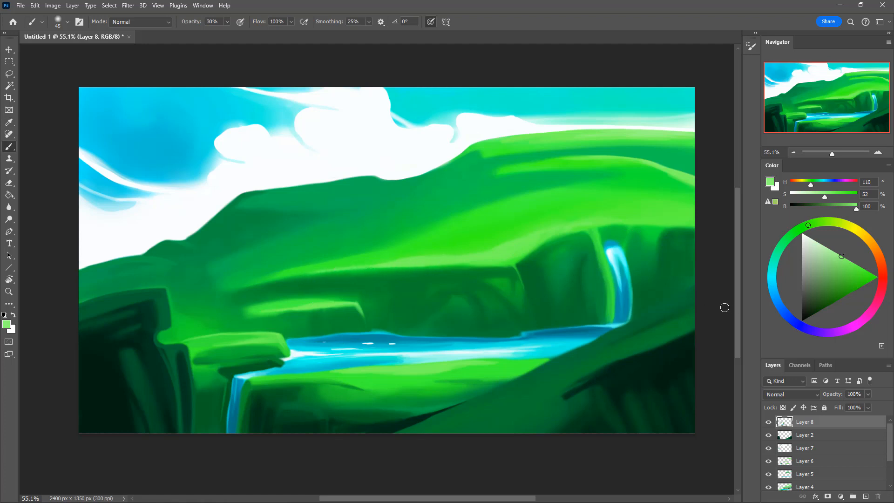
Add lighter strokes to the cliff face beside the upper waterfall with a 20 px brush in green H 145, S 100, B 62
{"action": "key", "text": "i"}
{"action": "left_click", "coordinate": [592, 293]}
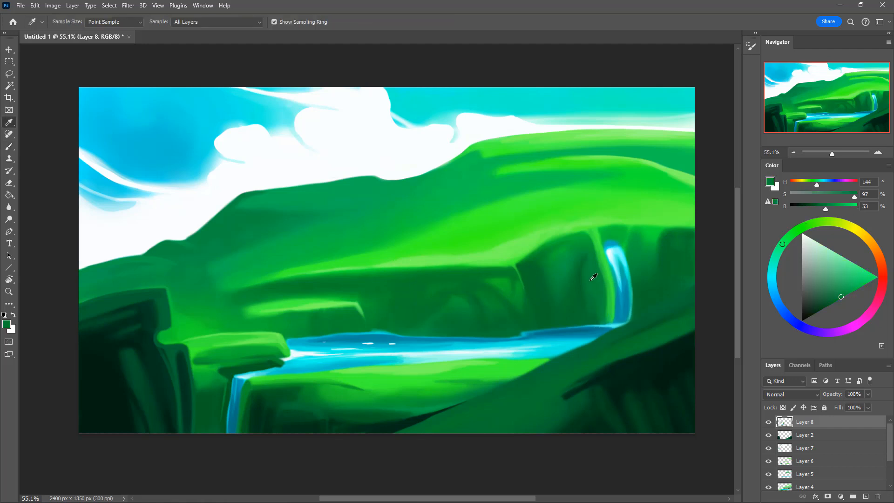
{"action": "left_click", "coordinate": [593, 277]}
{"action": "left_click", "coordinate": [843, 297]}
{"action": "left_click", "coordinate": [849, 294]}
{"action": "key", "text": "b"}
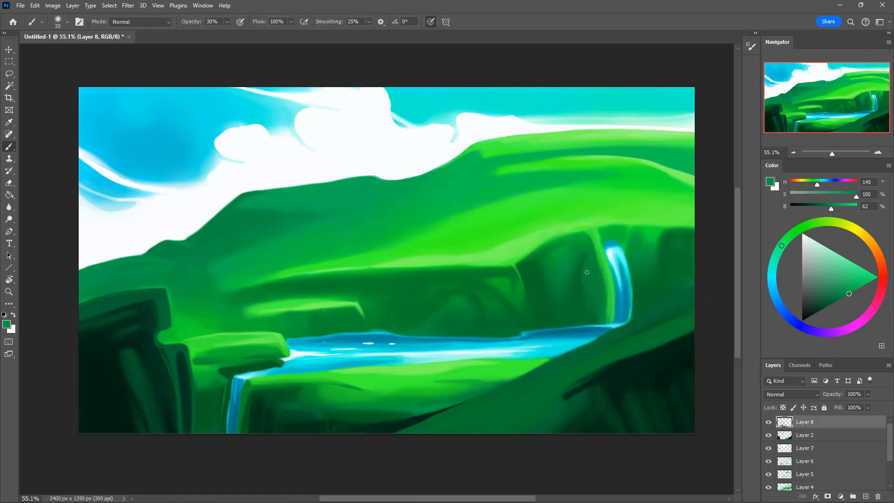
Darken the cliff face beside the upper waterfall with vertical 35 px strokes of green H 143, S 98, B 44 at 30% opacity
{"action": "left_click", "coordinate": [588, 313], "text": "alt"}
{"action": "key", "text": "]"}
{"action": "key", "text": "]"}
{"action": "key", "text": "]"}
{"action": "left_click_drag", "start_coordinate": [586, 256], "coordinate": [595, 316]}
{"action": "left_click_drag", "start_coordinate": [593, 271], "coordinate": [595, 301]}
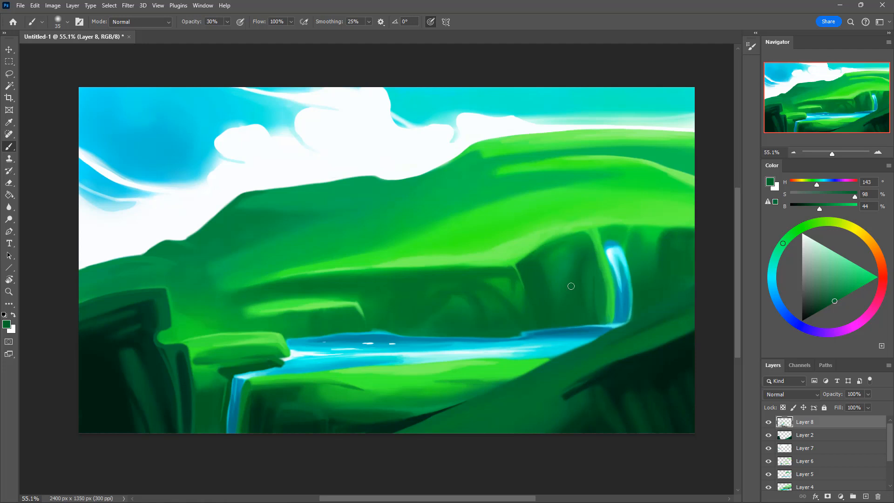
Refine the upper waterfall's crest with green H 137, S 96, B 65 and cyan H 181, S 98, B 89 at 30% opacity
{"action": "left_click", "coordinate": [615, 237], "text": "alt"}
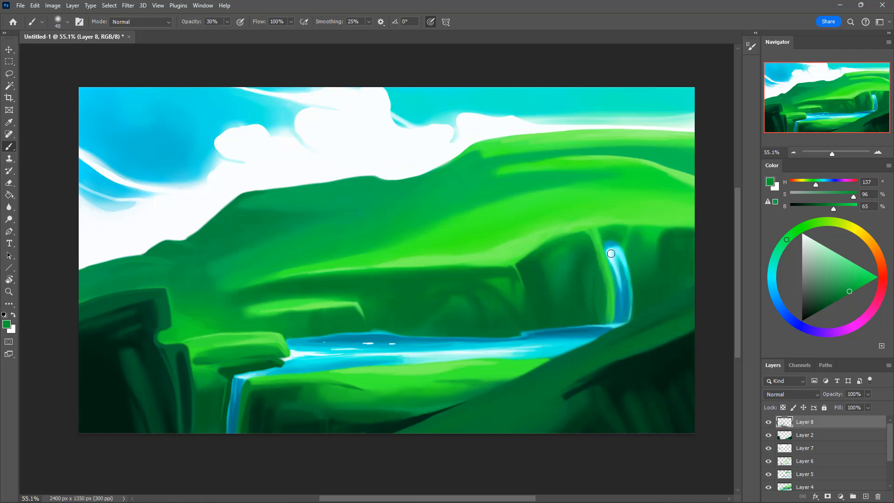
{"action": "key", "text": "bracketleft"}
{"action": "left_click", "coordinate": [611, 246], "text": "alt"}
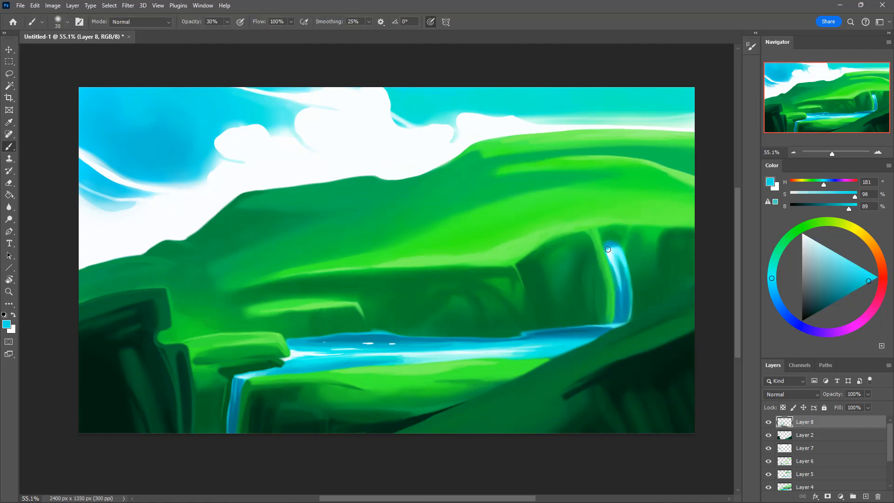
{"action": "left_click", "coordinate": [607, 240], "text": "alt"}
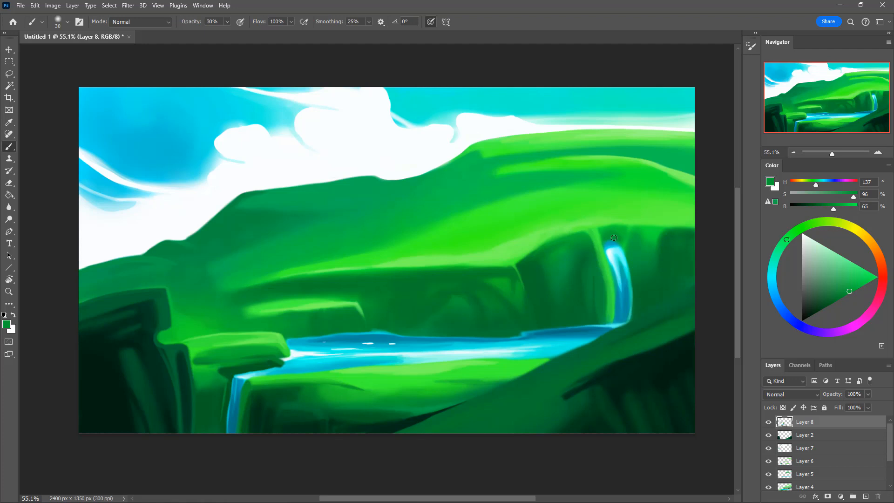
Soften the cliff edge around the waterfall's crest with greens H 141, S 97, B 46, H 137, S 96, B 66 and H 134, S 96, B 74
{"action": "left_click", "coordinate": [670, 251], "text": "alt"}
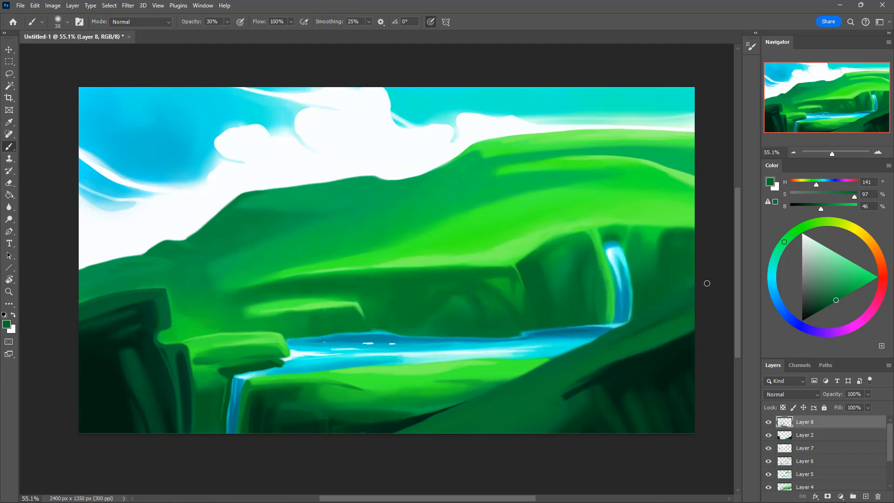
{"action": "left_click", "coordinate": [613, 235], "text": "alt"}
{"action": "key", "text": "bracketleft"}
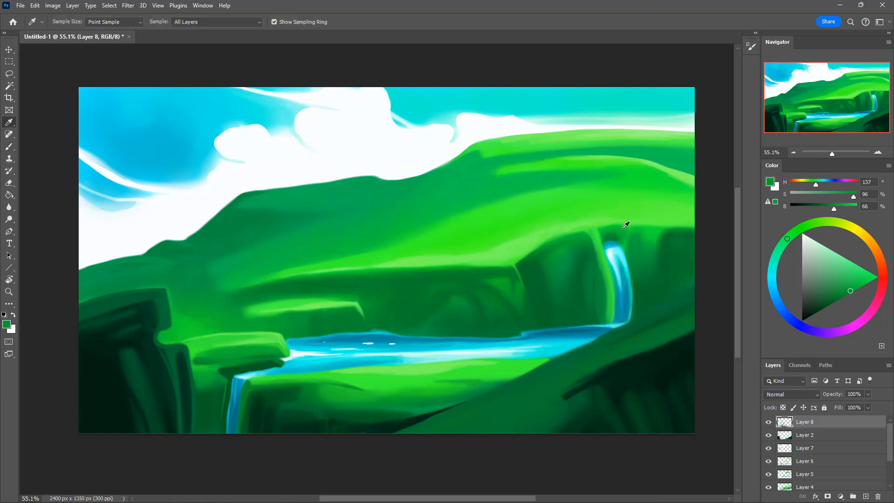
{"action": "left_click", "coordinate": [624, 232], "text": "alt"}
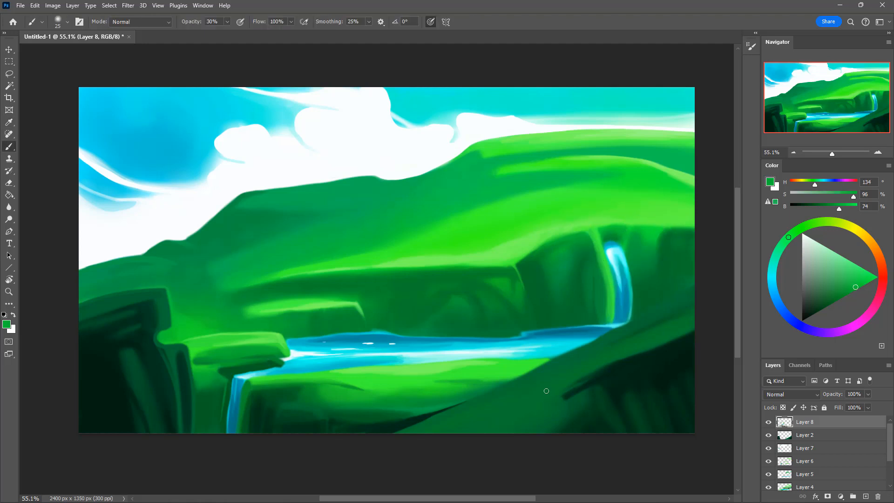
Strengthen the highlight along the upper hill band with a 35 px brush in greens H 110, S 39, B 100 and H 112, S 87, B 100
{"action": "left_click", "coordinate": [670, 215], "text": "alt"}
{"action": "left_click", "coordinate": [832, 250]}
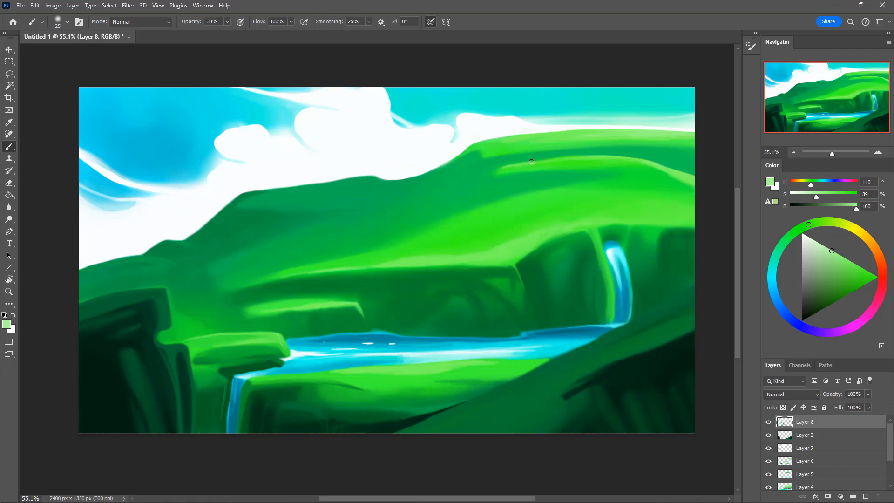
{"action": "key", "text": "bracketright"}
{"action": "left_click_drag", "start_coordinate": [508, 170], "coordinate": [578, 161]}
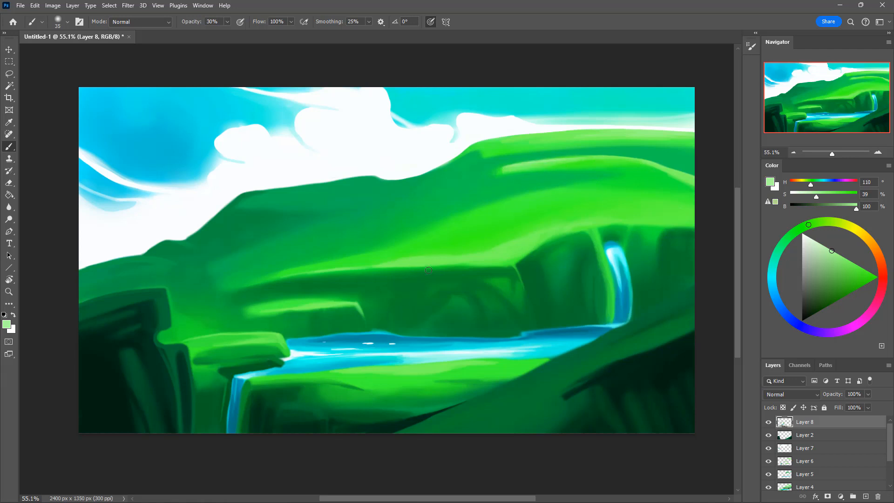
{"action": "left_click", "coordinate": [575, 160], "text": "alt"}
{"action": "left_click_drag", "start_coordinate": [560, 161], "coordinate": [630, 162]}
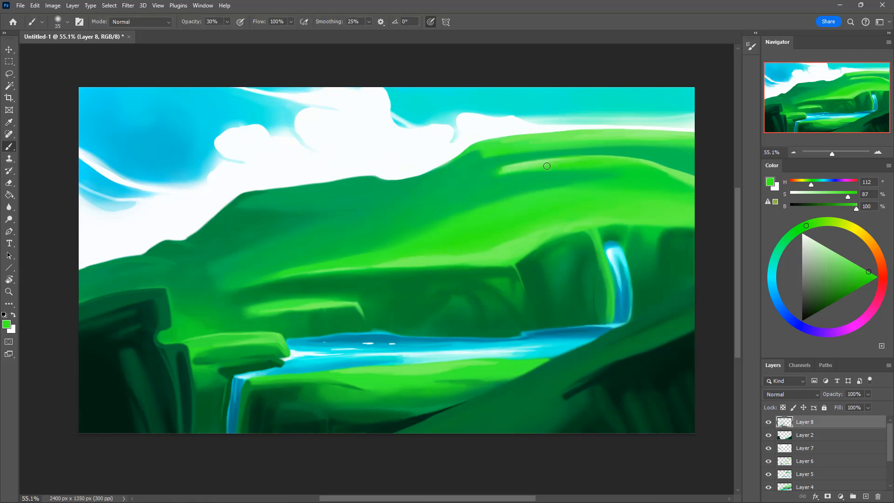
Refine the highlight under the hill's ridge with 25 px strokes of green H 114, S 55, B 100, comparing with Layer 8 hidden
{"action": "key", "text": "bracketleft"}
{"action": "key", "text": "bracketleft"}
{"action": "left_click", "coordinate": [539, 142], "text": "alt"}
{"action": "left_click_drag", "start_coordinate": [488, 155], "coordinate": [561, 148]}
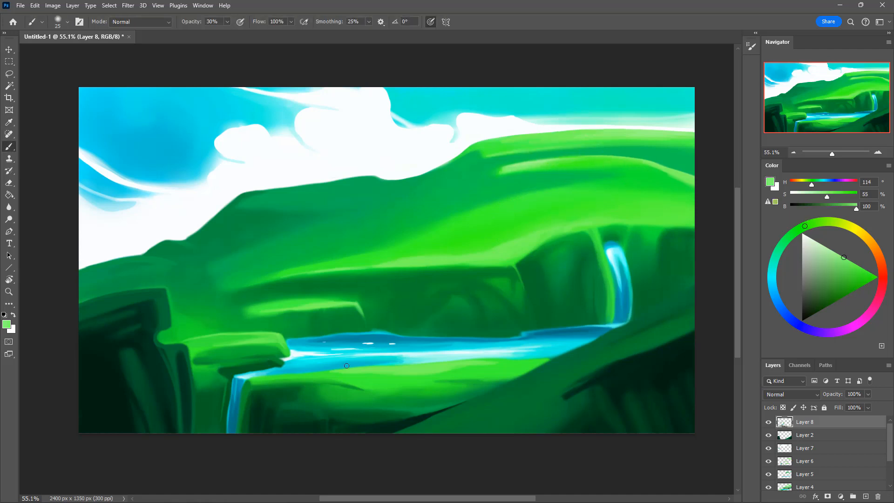
{"action": "left_click", "coordinate": [769, 424]}
{"action": "left_click", "coordinate": [768, 424]}
Paint a patch of cooler green H 139, S 89, B 100 on the middle slope with a 125 px brush
{"action": "key", "text": "i"}
{"action": "left_click", "coordinate": [521, 224]}
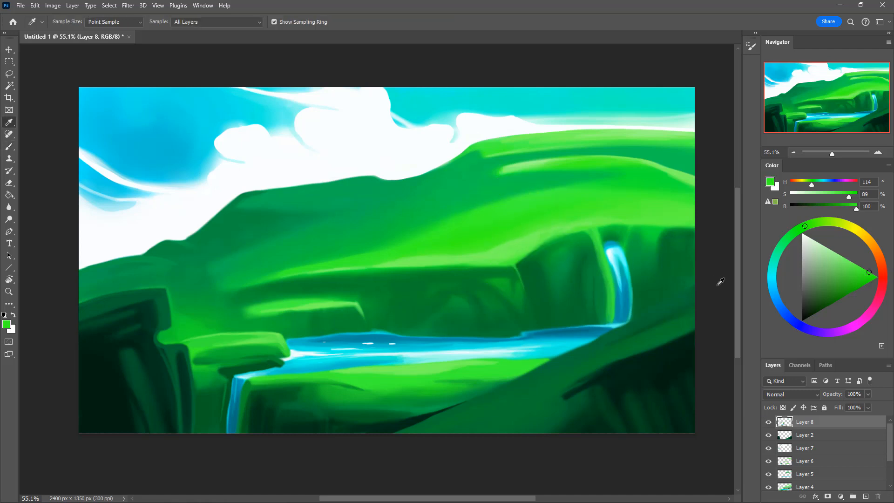
{"action": "left_click_drag", "start_coordinate": [802, 229], "coordinate": [778, 236]}
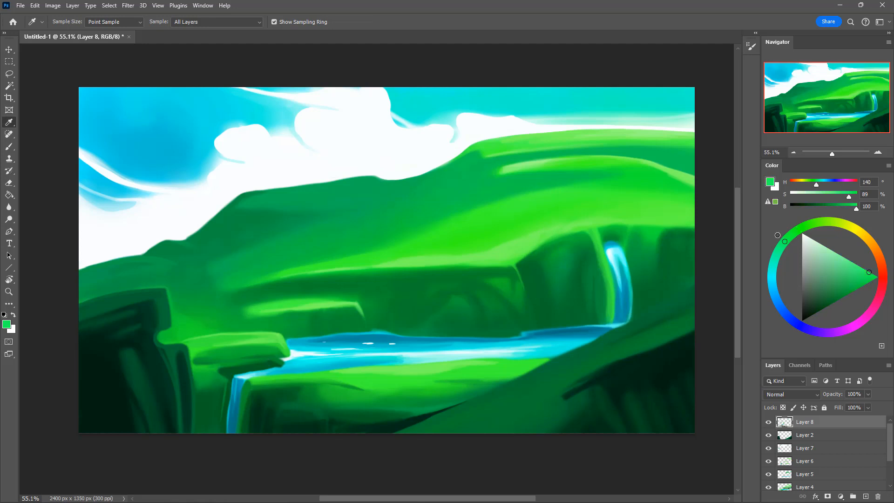
{"action": "key", "text": "b"}
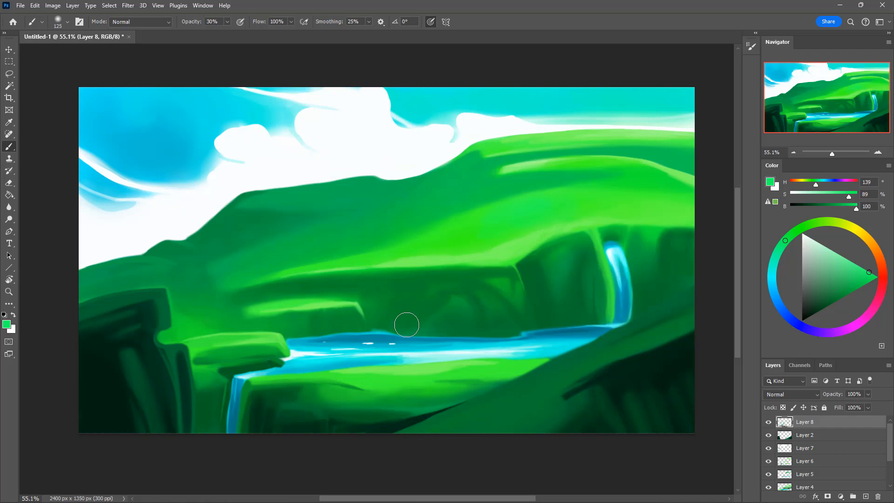
Blend the cooler patch into the middle slope with 150 px strokes of green H 113, S 91, B 100
{"action": "left_click", "coordinate": [534, 209], "text": "alt"}
{"action": "key", "text": "bracketleft"}
{"action": "key", "text": "bracketright"}
{"action": "key", "text": "bracketright"}
{"action": "left_click_drag", "start_coordinate": [613, 223], "coordinate": [567, 228]}
{"action": "left_click", "coordinate": [591, 197], "text": "alt"}
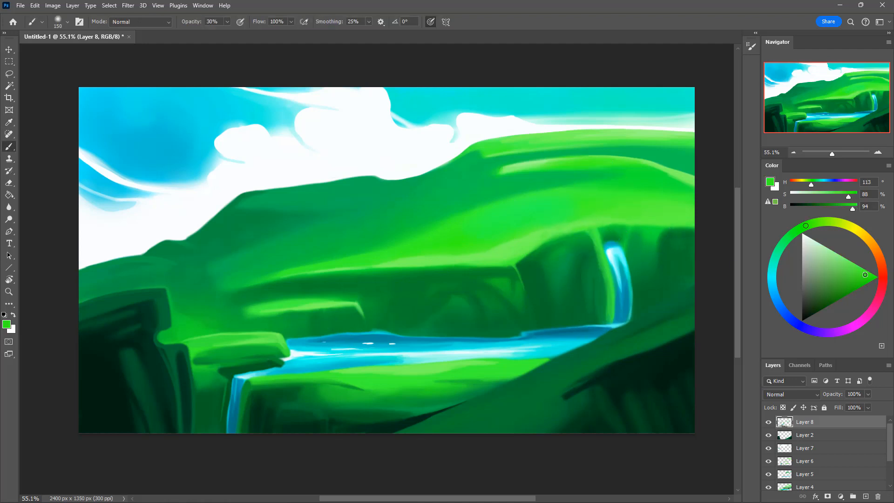
{"action": "left_click_drag", "start_coordinate": [865, 275], "coordinate": [871, 273]}
{"action": "mouse_move", "coordinate": [574, 212]}
{"action": "left_mouse_down"}
{"action": "mouse_move", "coordinate": [445, 256]}
{"action": "mouse_move", "coordinate": [459, 253]}
{"action": "left_mouse_up"}
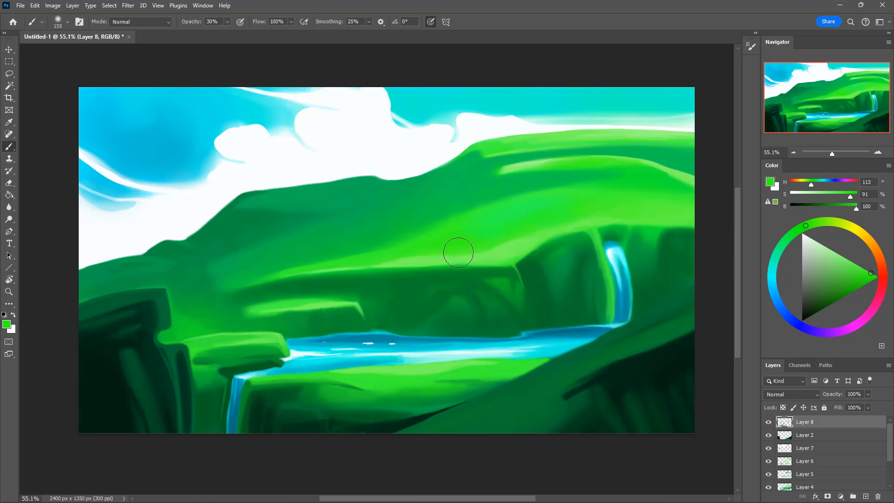
Smooth the lit middle slope with greens H 130, S 84, B 100 at 150 px and H 116, S 86, B 100 at 100 px
{"action": "key", "text": "alt"}
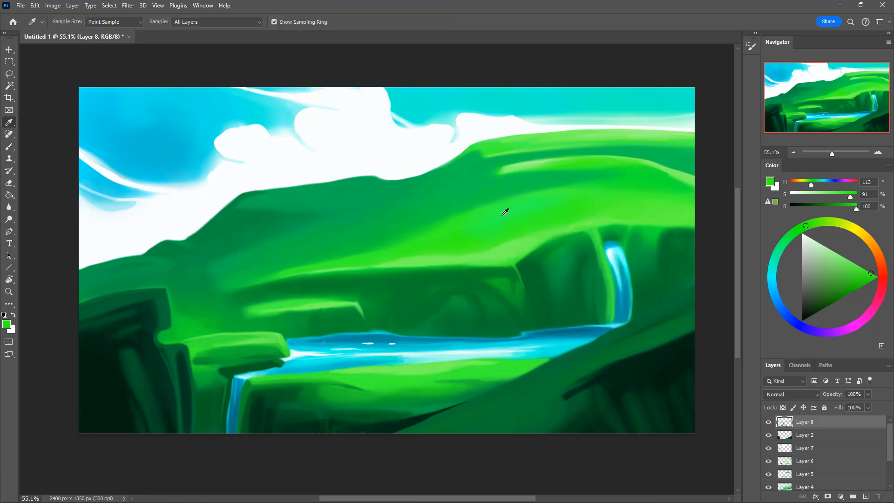
{"action": "left_click", "coordinate": [505, 212], "text": "alt"}
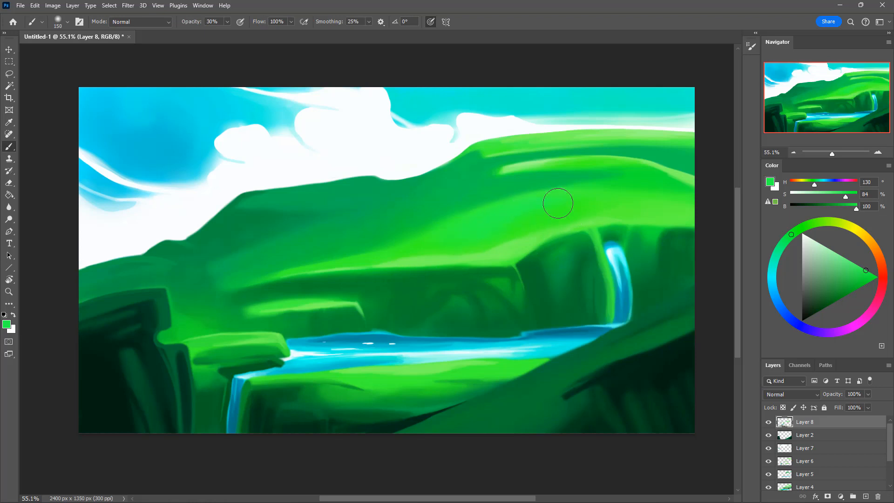
{"action": "key", "text": "bracketright"}
{"action": "key", "text": "bracketright"}
{"action": "key", "text": "bracketleft"}
{"action": "key", "text": "bracketleft"}
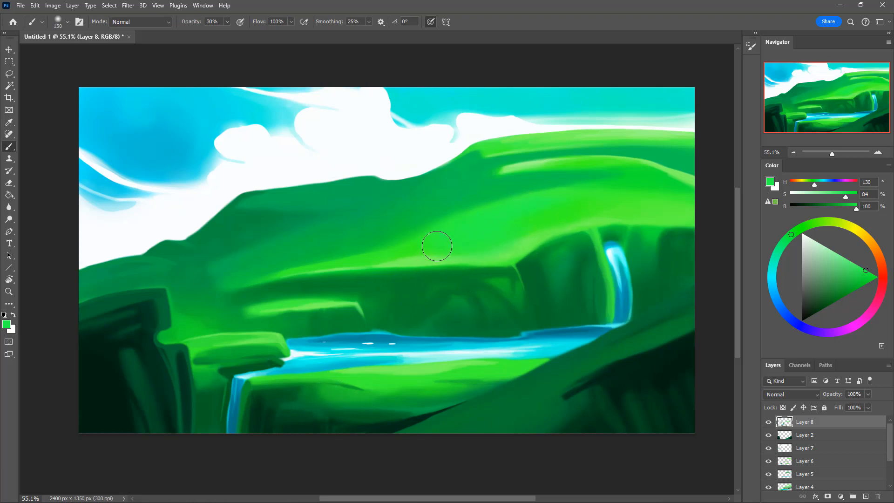
{"action": "left_click", "coordinate": [568, 204], "text": "alt"}
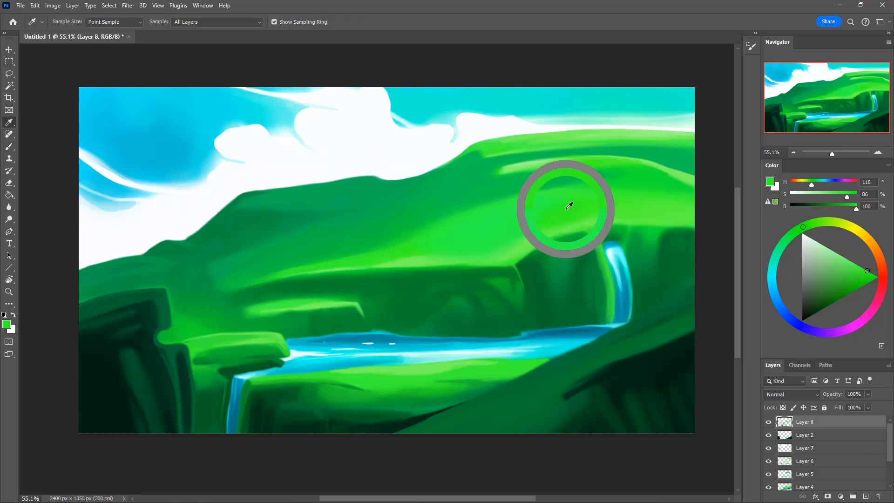
{"action": "key", "text": "bracketleft"}
{"action": "key", "text": "bracketleft"}
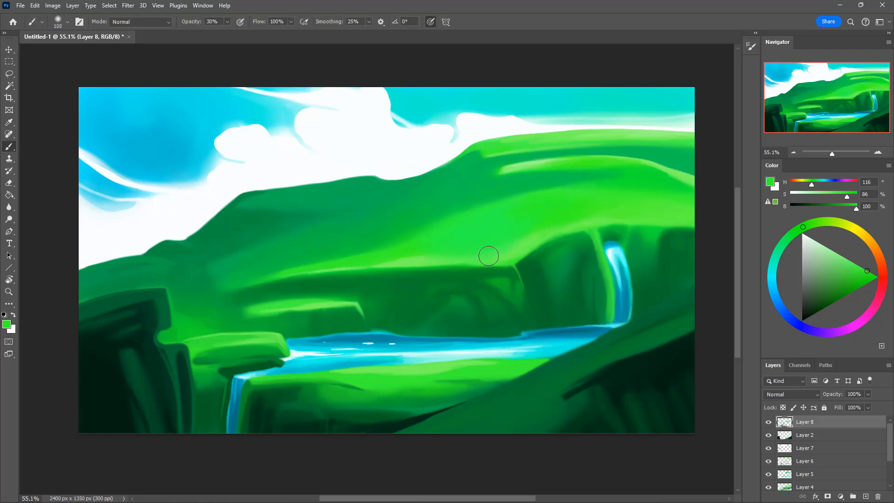
Compare the slope with Layer 8 hidden, and lightly erase its fresh strokes with a 125 px eraser at 30% opacity
{"action": "left_click", "coordinate": [769, 426]}
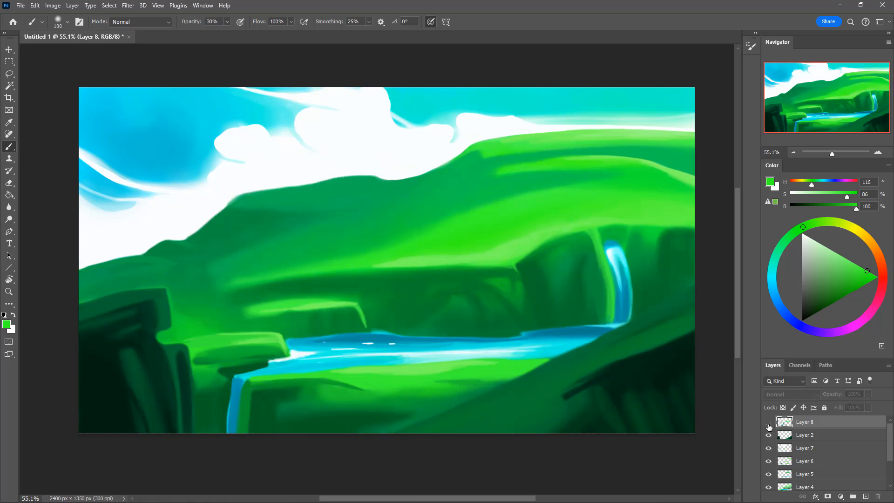
{"action": "left_click", "coordinate": [769, 426]}
{"action": "key", "text": "e"}
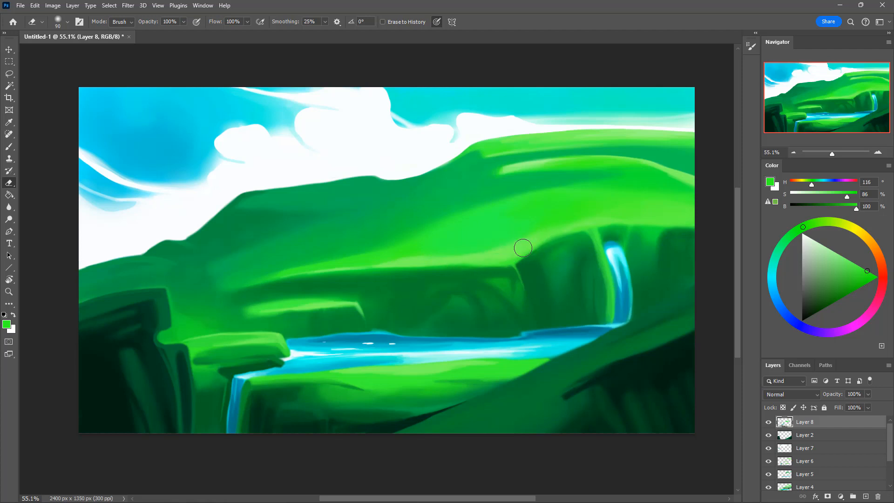
{"action": "key", "text": "bracketright"}
{"action": "key", "text": "bracketright"}
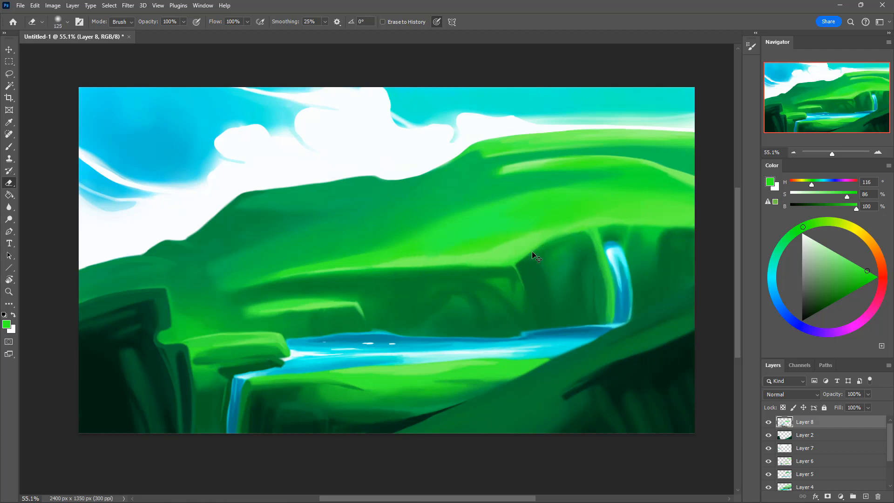
{"action": "key", "text": "3"}
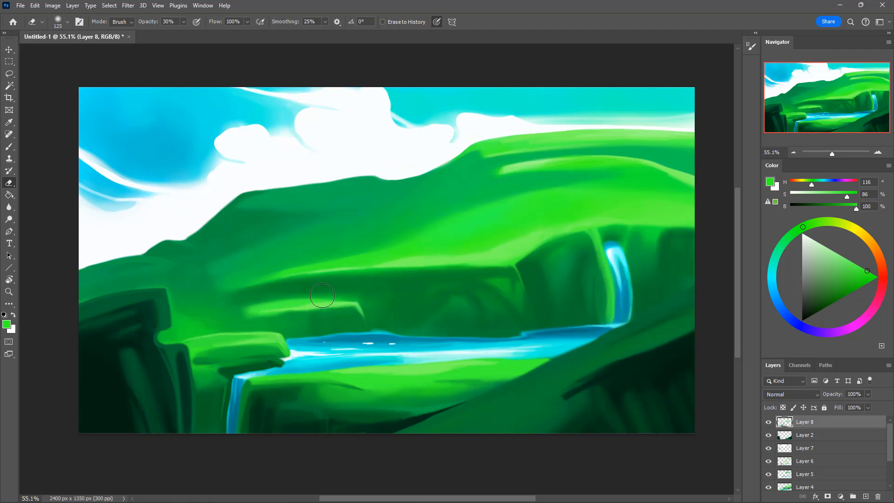
Brighten the slope's lower edge with 125 px strokes of green H 110, S 64, B 100, comparing with Layer 8 hidden
{"action": "key", "text": "b"}
{"action": "left_click", "coordinate": [480, 212], "text": "alt"}
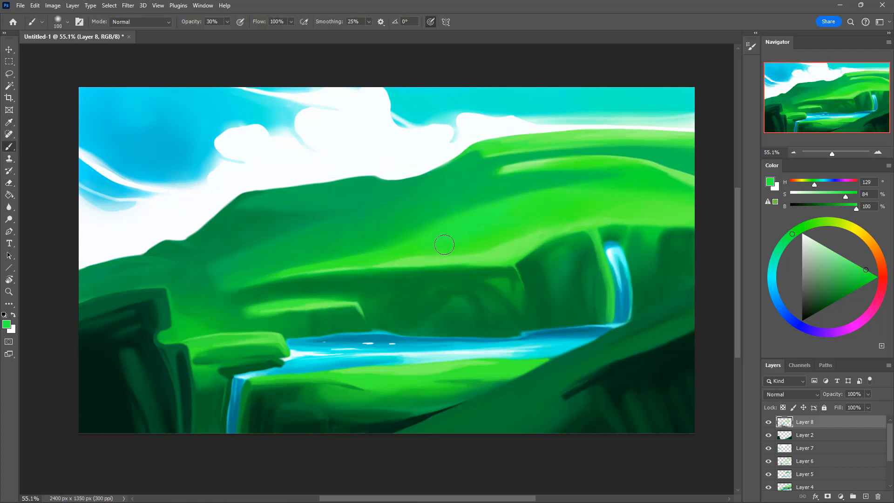
{"action": "key", "text": "bracketright"}
{"action": "left_click", "coordinate": [428, 255], "text": "alt"}
{"action": "left_click_drag", "start_coordinate": [427, 252], "coordinate": [518, 243]}
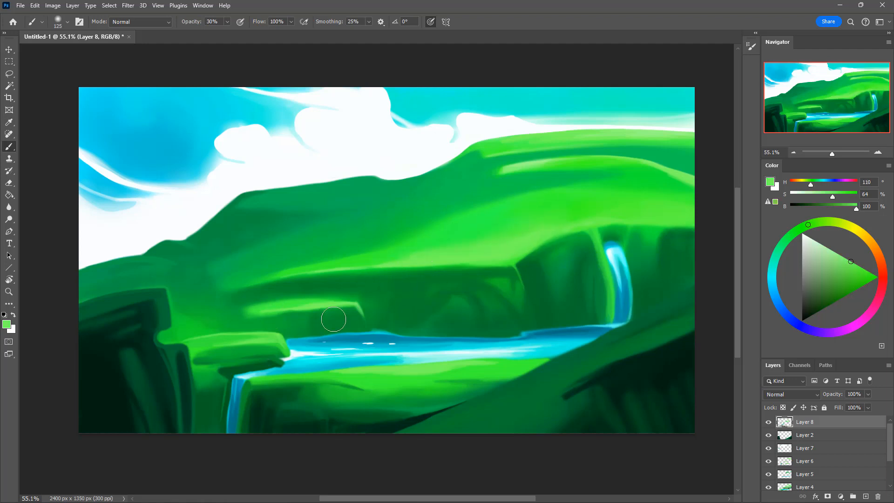
{"action": "left_click", "coordinate": [769, 422]}
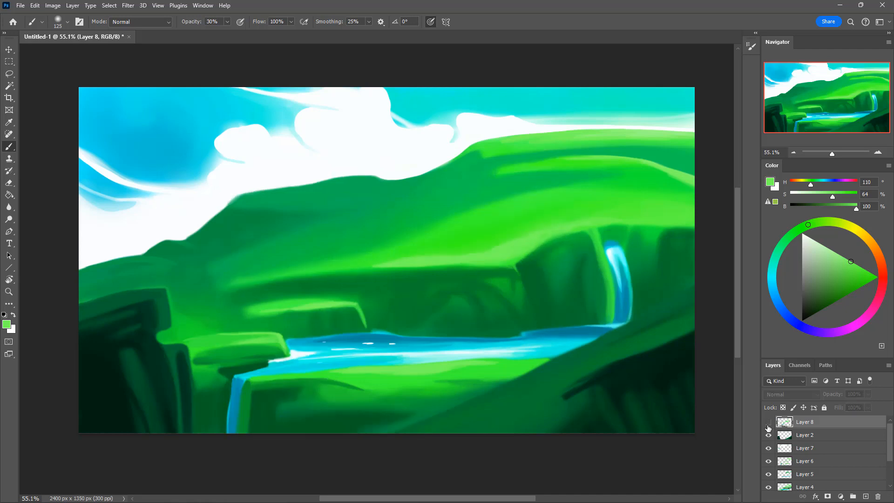
{"action": "left_click", "coordinate": [769, 422]}
{"action": "left_click", "coordinate": [768, 422]}
{"action": "left_click", "coordinate": [768, 423]}
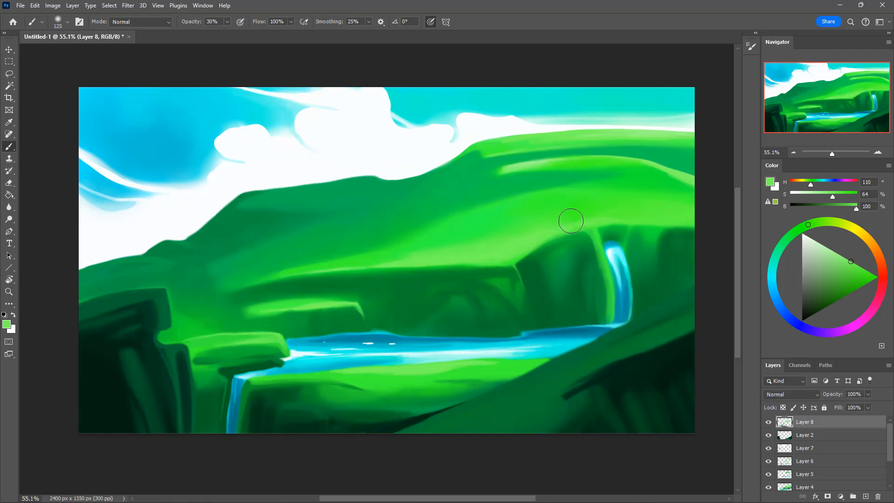
Blend green H 129, S 84, B 100 into the lit slope, reducing the brush from 125 px to 50 px
{"action": "key", "text": "i"}
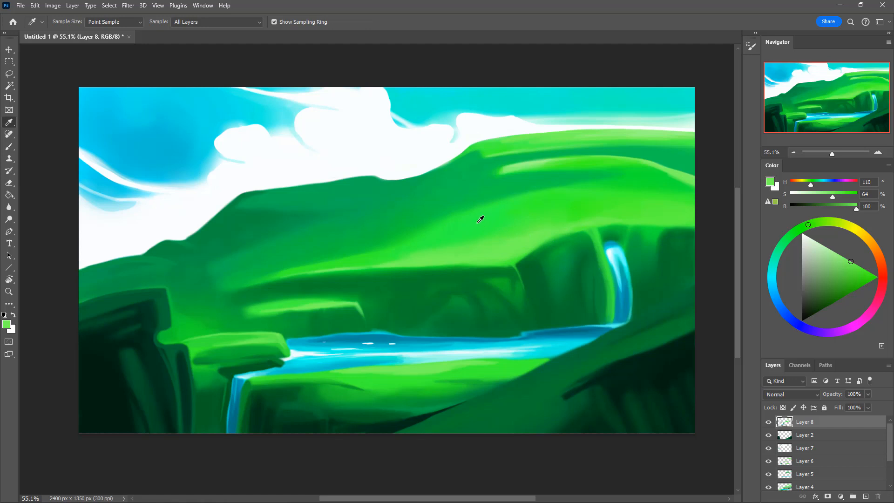
{"action": "left_click", "coordinate": [478, 223], "text": "alt"}
{"action": "left_click", "coordinate": [478, 221], "text": "alt"}
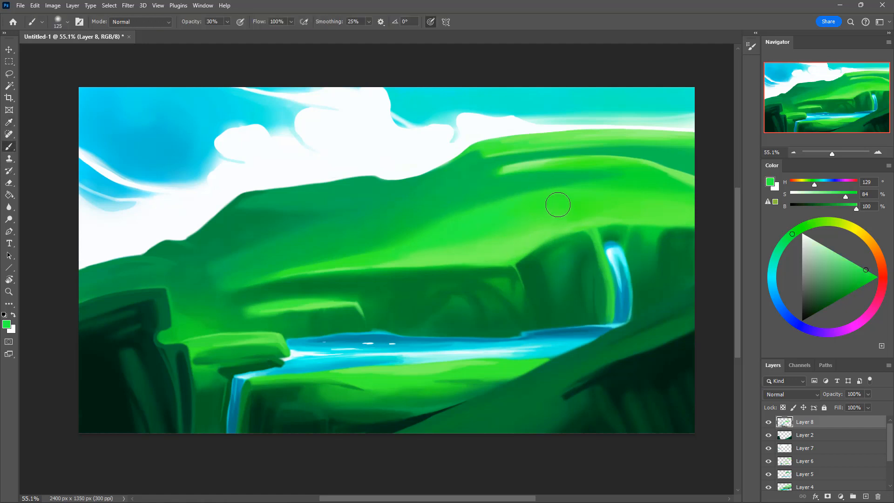
{"action": "key", "text": "bracketleft"}
{"action": "key", "text": "bracketleft"}
{"action": "key", "text": "bracketleft"}
{"action": "key", "text": "bracketleft"}
{"action": "key", "text": "bracketleft"}
{"action": "key", "text": "bracketleft"}
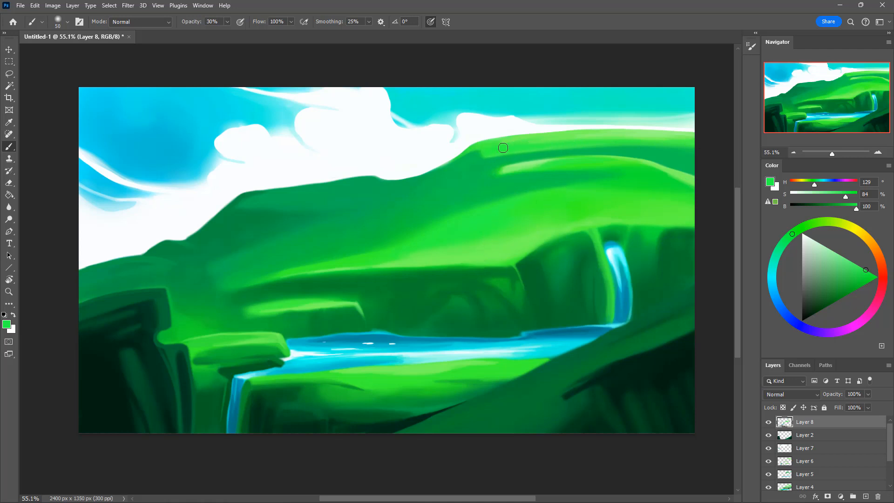
Highlight the cliff's top edge beside the upper waterfall with a 30 px brush in pale green H 113, S 41, B 100
{"action": "left_click", "coordinate": [574, 160], "text": "alt"}
{"action": "key", "text": "bracketleft"}
{"action": "key", "text": "bracketleft"}
{"action": "left_click_drag", "start_coordinate": [550, 239], "coordinate": [591, 227]}
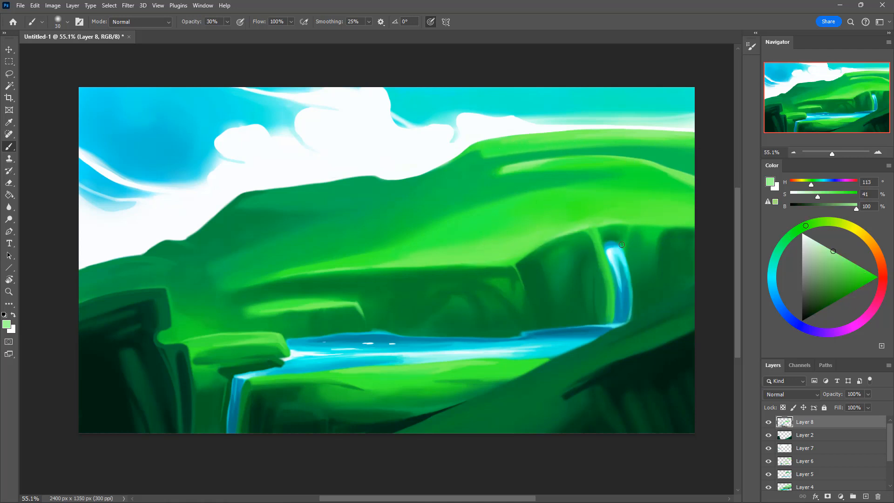
Soften the start of the upper hill band's highlight with 35 px strokes of green H 125, S 79, B 100
{"action": "key", "text": "bracketright"}
{"action": "left_click", "coordinate": [554, 159], "text": "alt"}
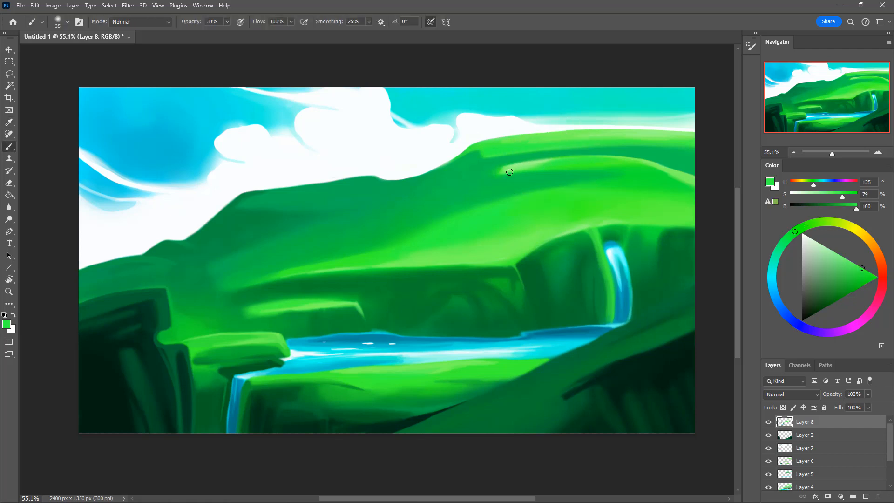
{"action": "left_click", "coordinate": [566, 161], "text": "alt"}
{"action": "key", "text": "bracketleft"}
Even out the middle slope with a larger brush in green H 129, S 84, B 100
{"action": "left_click", "coordinate": [483, 210], "text": "alt"}
{"action": "key", "text": "]"}
{"action": "key", "text": "]"}
{"action": "key", "text": "]"}
{"action": "key", "text": "]"}
{"action": "key", "text": "]"}
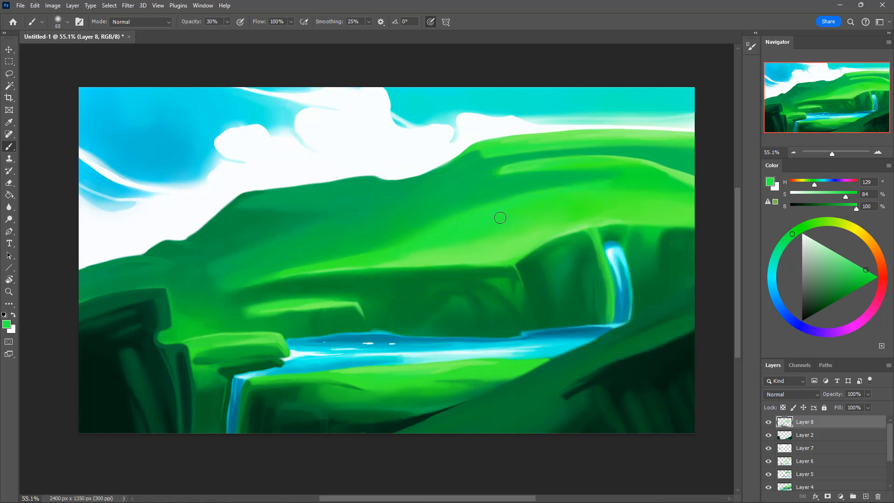
Blend the slope beneath the upper hill band using sampled greens, including H 139, S 96, B 81 with a 45 px brush
{"action": "left_click", "coordinate": [594, 202], "text": "alt"}
{"action": "key", "text": "]"}
{"action": "key", "text": "["}
{"action": "key", "text": "["}
{"action": "key", "text": "["}
{"action": "key", "text": "["}
{"action": "key", "text": "["}
{"action": "left_click", "coordinate": [624, 184], "text": "alt"}
{"action": "key", "text": "]"}
{"action": "left_click", "coordinate": [596, 172], "text": "alt"}
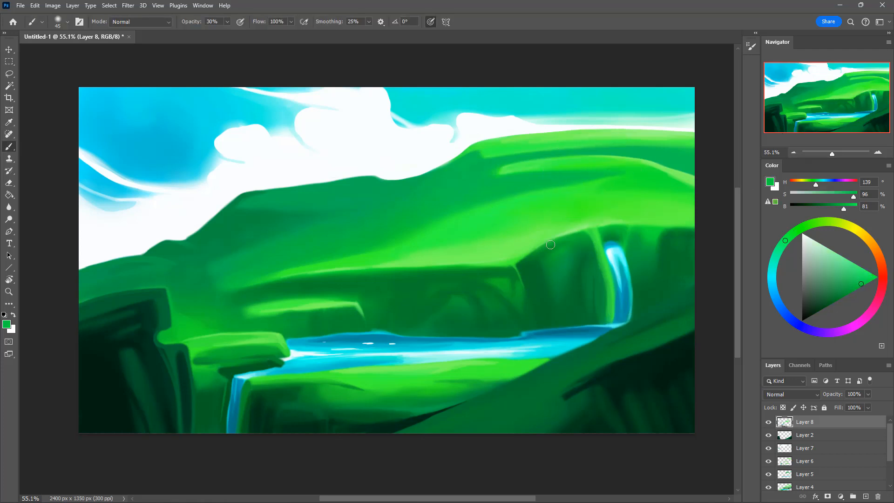
Refine the pool's near shoreline with small strokes of cyan H 172, S 60, B 98, H 182, S 99, B 80 and H 173, S 64, B 98
{"action": "key", "text": "bracketleft"}
{"action": "key", "text": "bracketleft"}
{"action": "left_click", "coordinate": [405, 361], "text": "alt"}
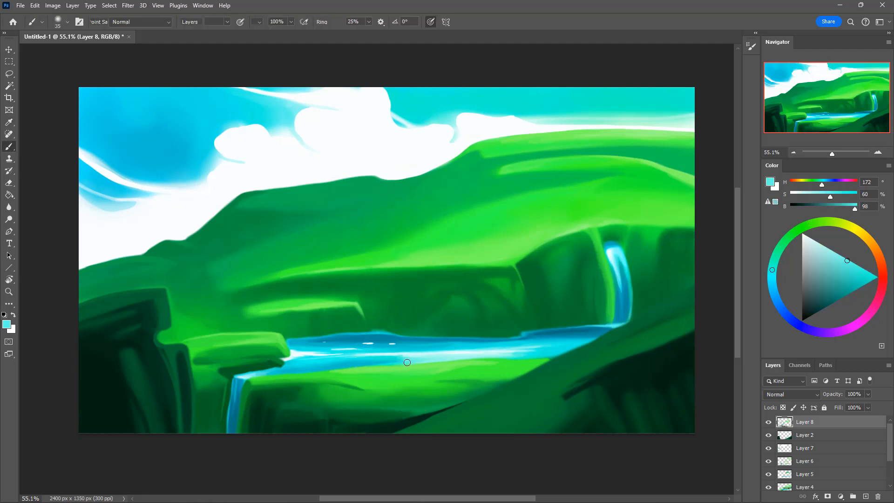
{"action": "key", "text": "bracketleft"}
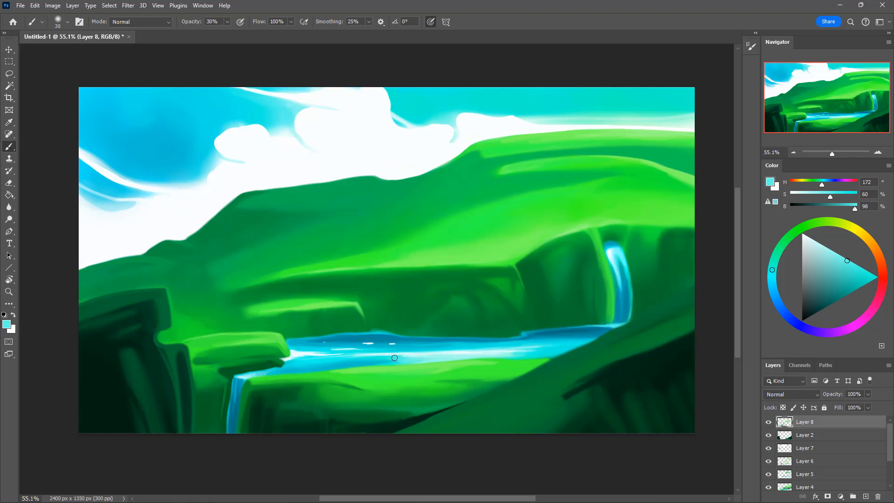
{"action": "left_click", "coordinate": [383, 360], "text": "alt"}
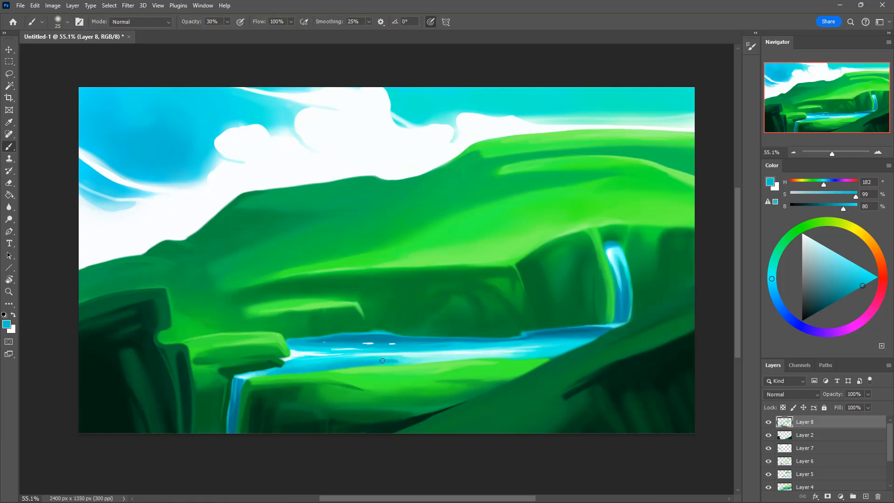
{"action": "left_click", "coordinate": [401, 362], "text": "alt"}
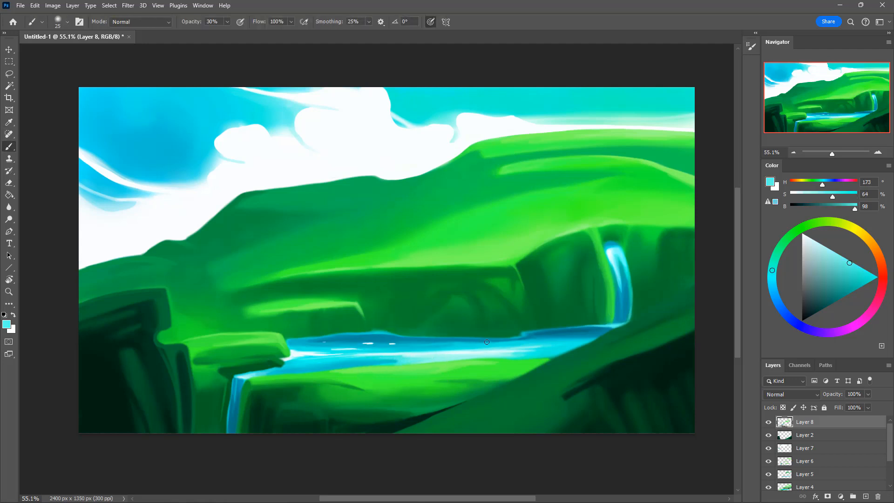
Rework the shading on the dark foreground cliff below the slope with dark green H 153, S 100, B 16 and a 50 px brush
{"action": "left_click", "coordinate": [592, 394], "text": "alt"}
{"action": "key", "text": "bracketright"}
{"action": "key", "text": "bracketright"}
{"action": "key", "text": "bracketright"}
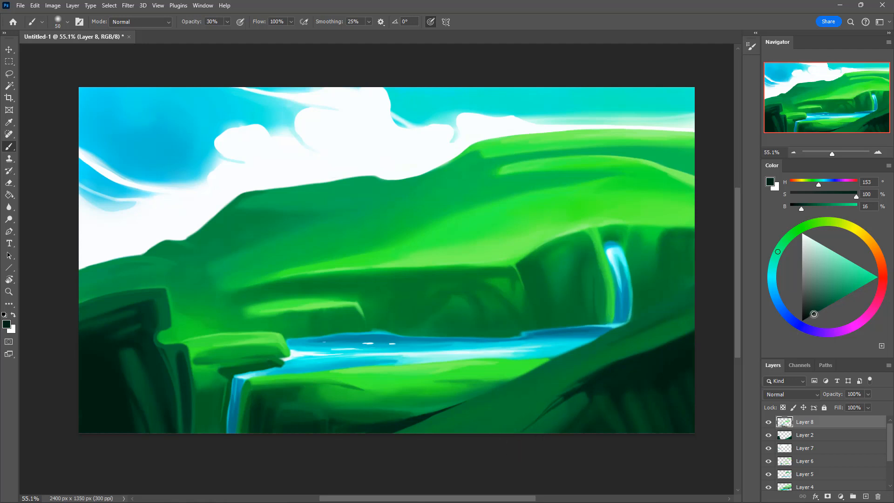
Darken the foreground cliff along the canvas's lower edge with soft black strokes, using a 400 px brush at 30% opacity
{"action": "left_click_drag", "start_coordinate": [814, 315], "coordinate": [802, 320]}
{"action": "key", "text": "bracketright"}
{"action": "key", "text": "bracketright"}
{"action": "key", "text": "bracketright"}
{"action": "key", "text": "bracketright"}
{"action": "key", "text": "bracketright"}
{"action": "key", "text": "bracketright"}
{"action": "key", "text": "bracketright"}
{"action": "key", "text": "bracketright"}
{"action": "key", "text": "bracketright"}
{"action": "key", "text": "bracketright"}
{"action": "key", "text": "bracketright"}
{"action": "key", "text": "bracketright"}
{"action": "key", "text": "bracketright"}
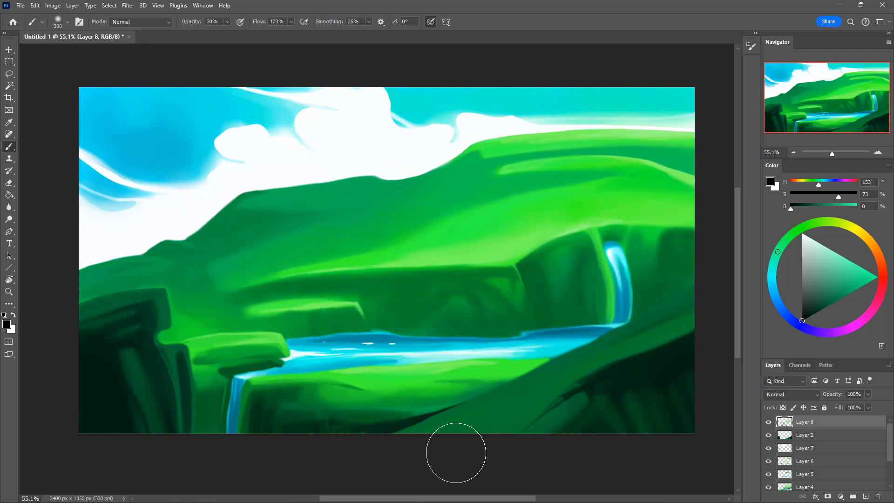
{"action": "key", "text": "bracketleft"}
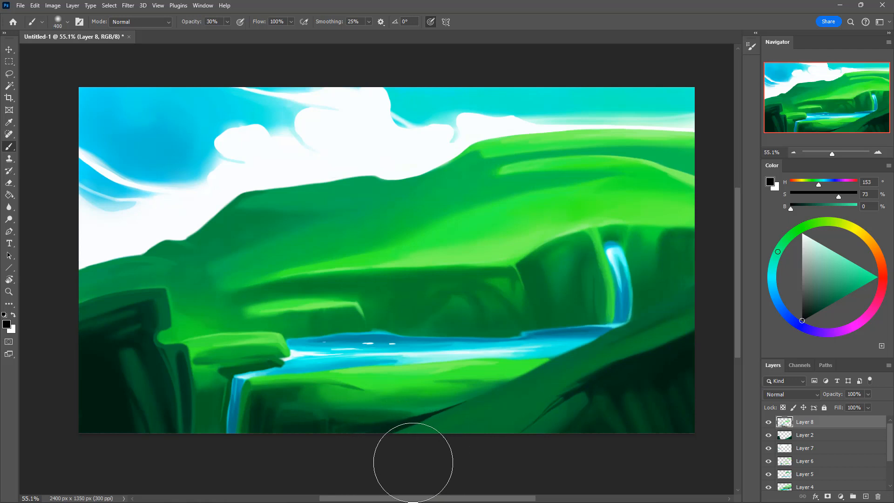
{"action": "left_click_drag", "start_coordinate": [415, 459], "coordinate": [522, 460]}
{"action": "left_click_drag", "start_coordinate": [383, 461], "coordinate": [535, 452]}
{"action": "left_click_drag", "start_coordinate": [414, 458], "coordinate": [615, 482]}
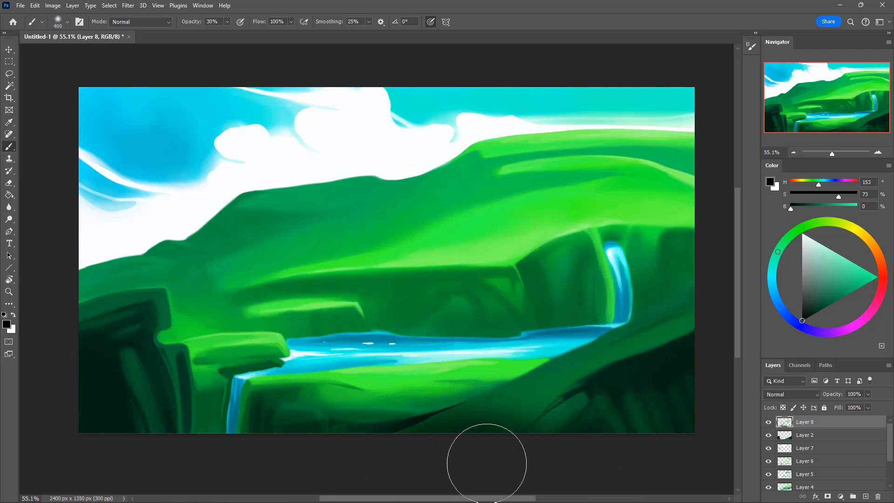
{"action": "left_click_drag", "start_coordinate": [471, 445], "coordinate": [689, 476]}
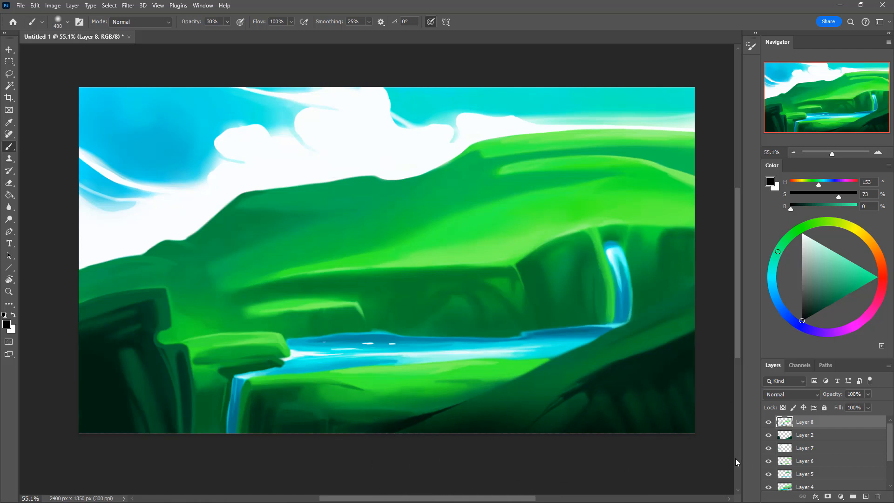
Brighten the grass bank below the pool with sampled green H 118, S 79, B 99 and a 40 px brush
{"action": "key", "text": "i"}
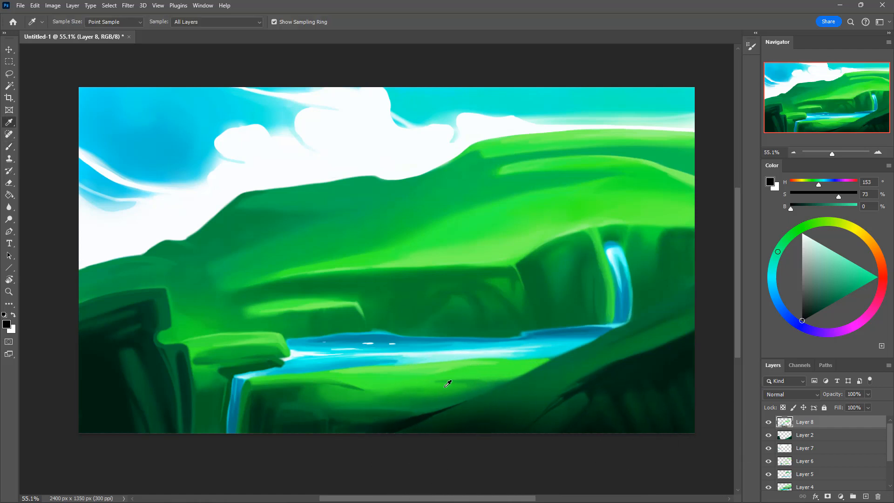
{"action": "left_click", "coordinate": [440, 376]}
{"action": "key", "text": "b"}
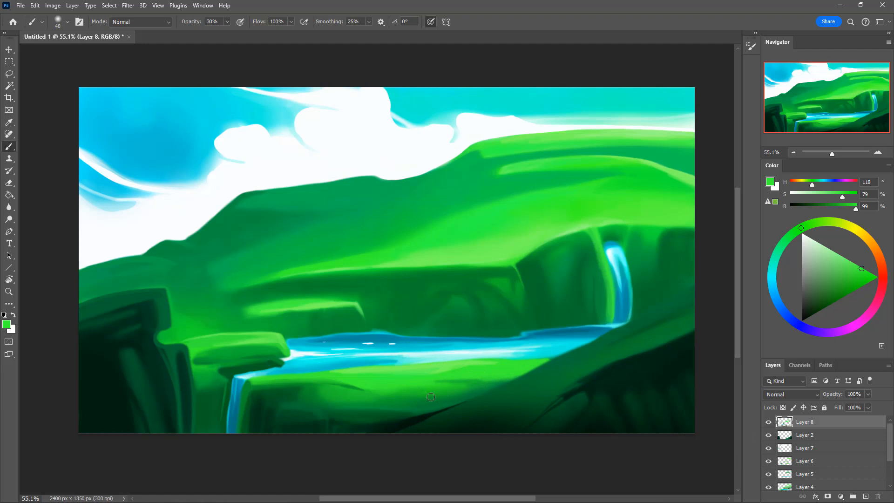
{"action": "left_click_drag", "start_coordinate": [450, 392], "coordinate": [457, 391]}
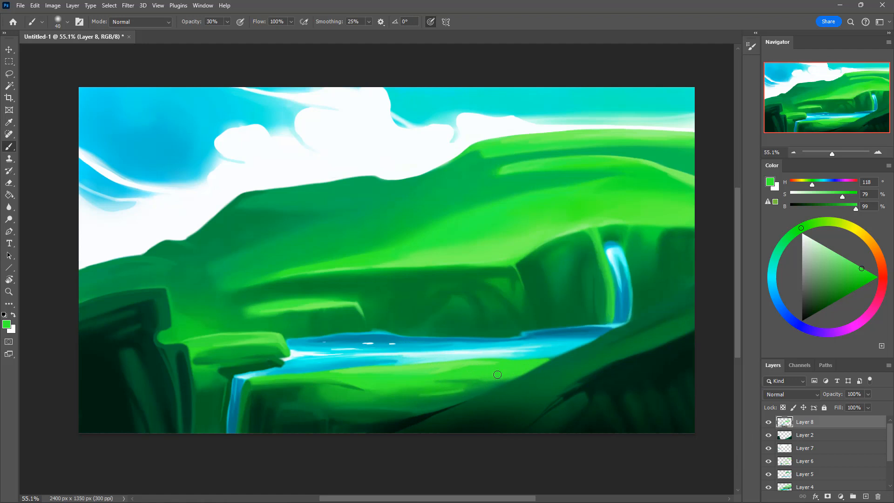